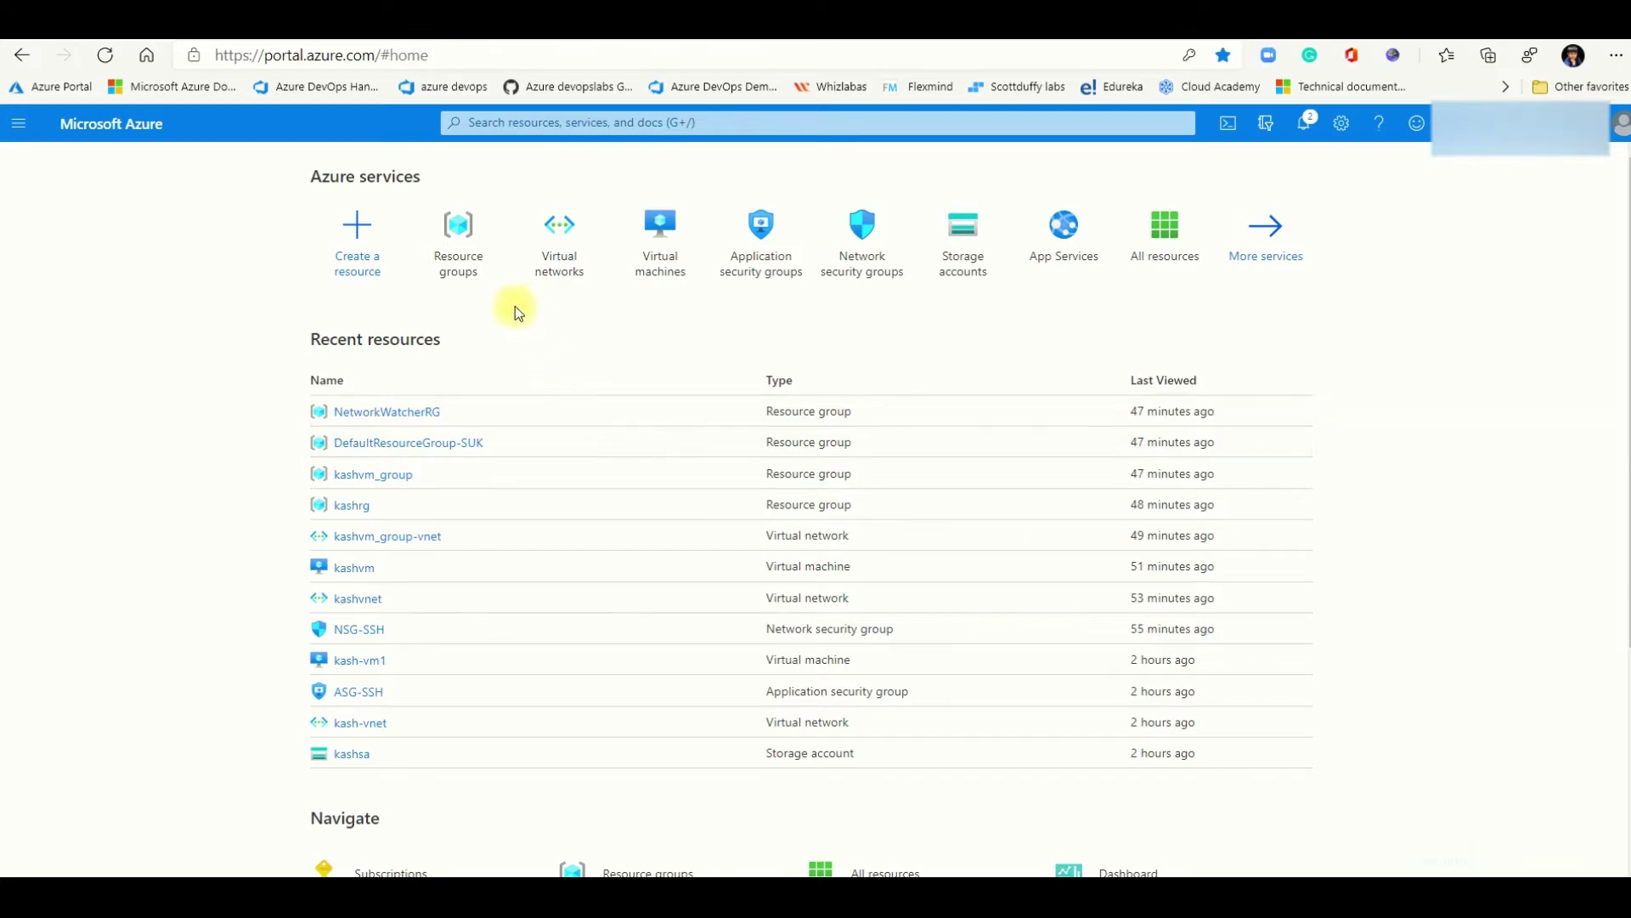
Step: Create a resource group named kashrg in the (Europe) UK South region under the Visual Studio Enterprise – MPN subscription
{"action": "left_click", "coordinate": [469, 262]}
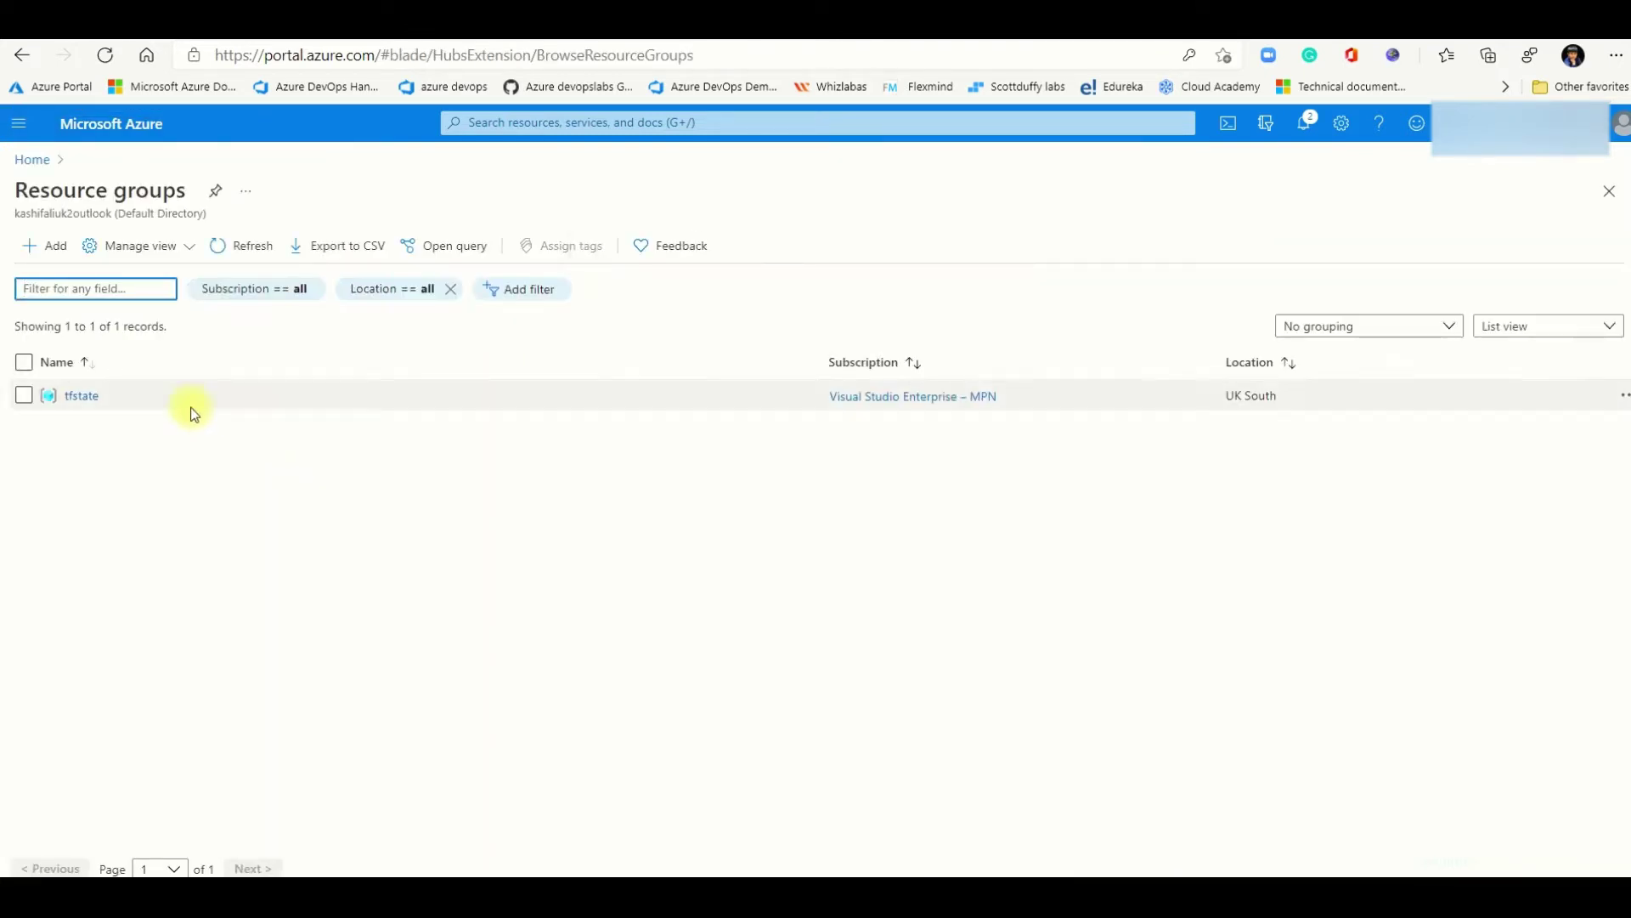
{"action": "left_click", "coordinate": [56, 247]}
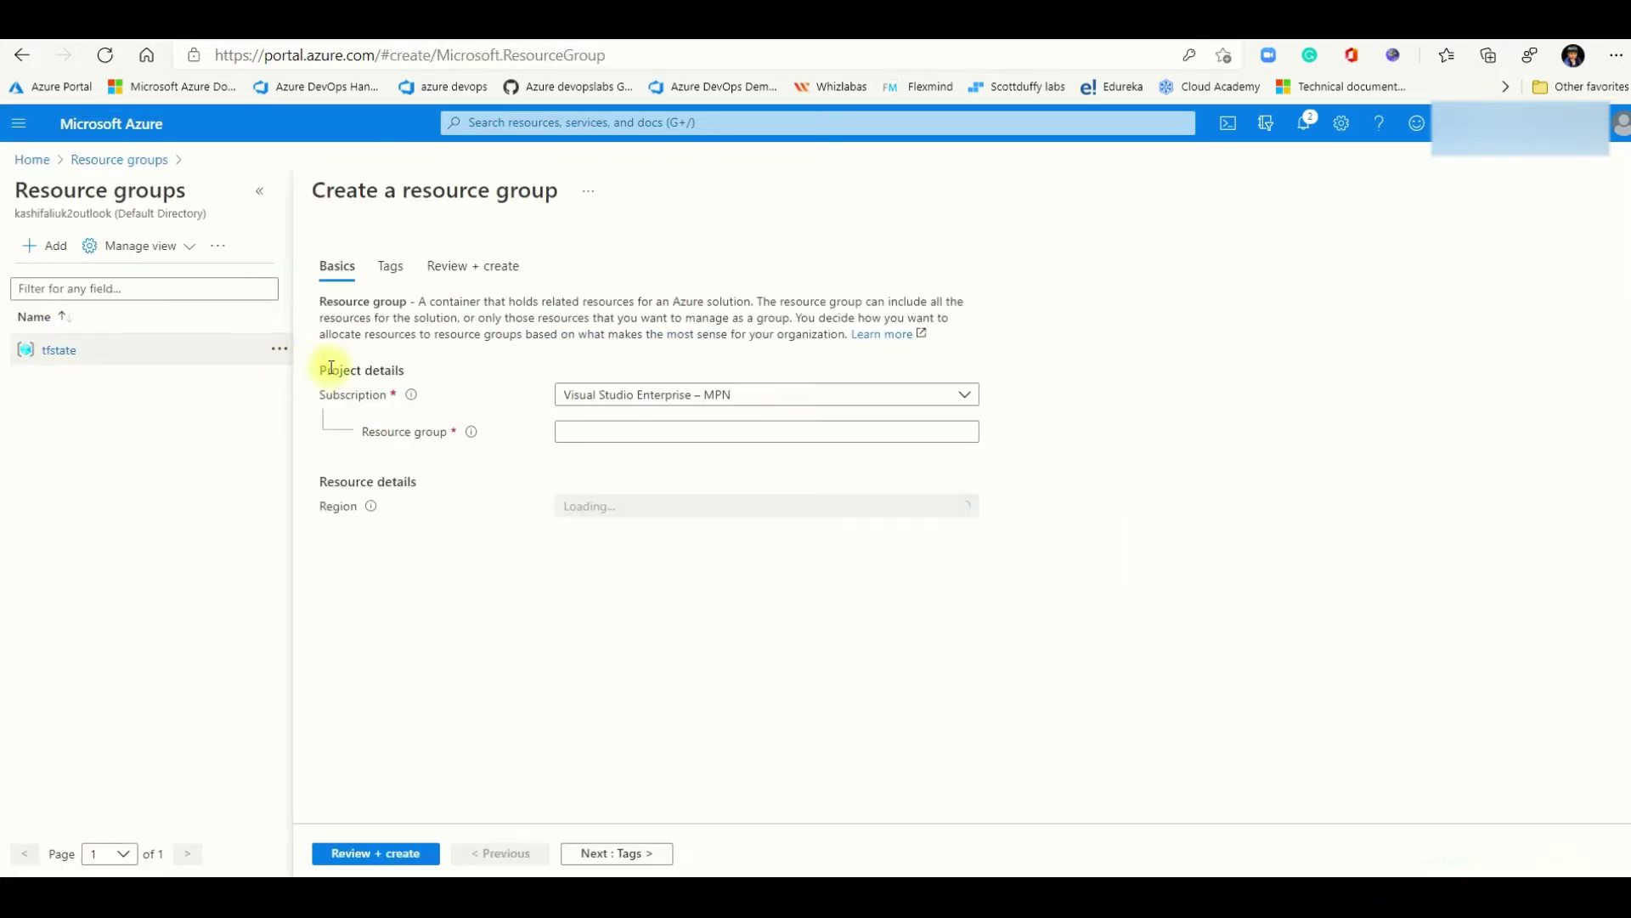
{"action": "left_click", "coordinate": [613, 433]}
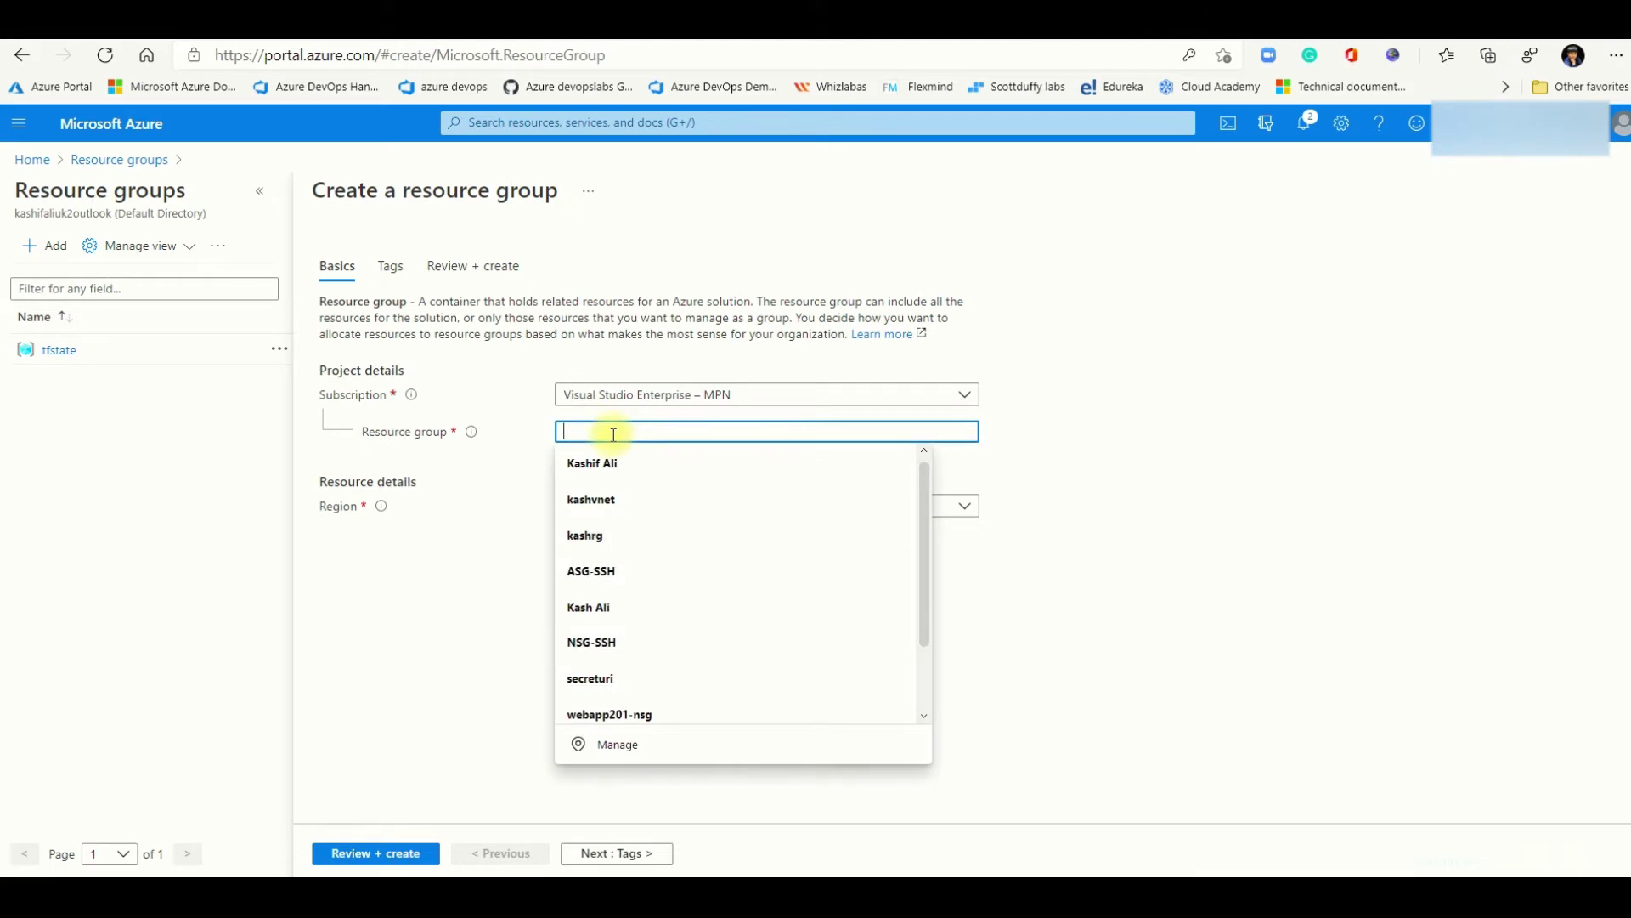
{"action": "left_click", "coordinate": [605, 534]}
{"action": "left_click", "coordinate": [620, 510]}
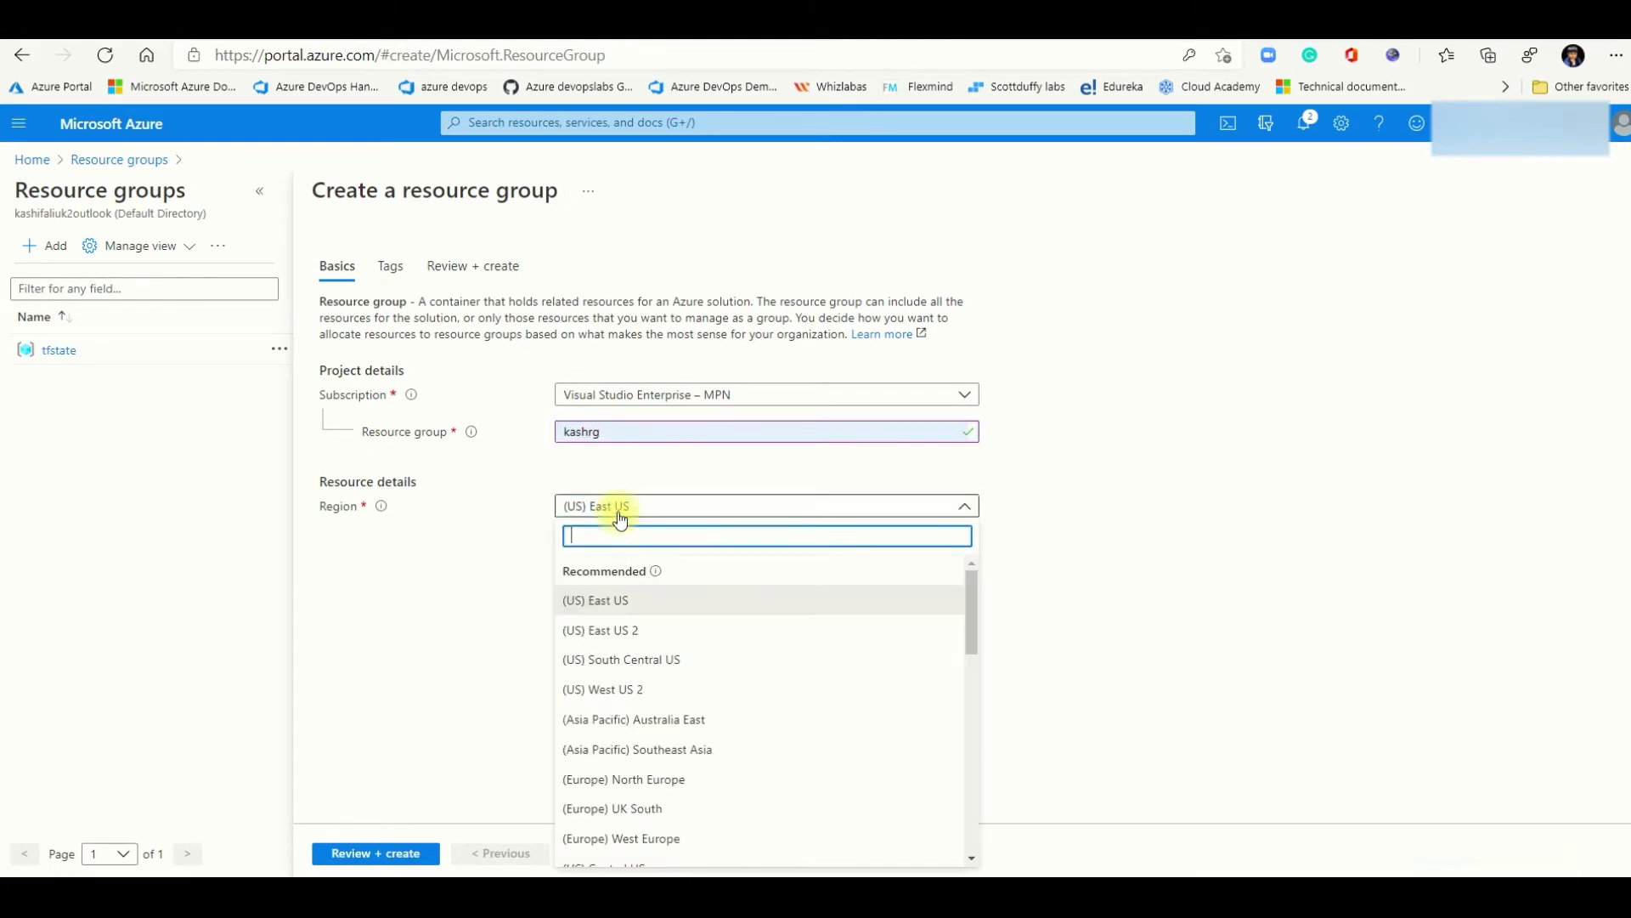
{"action": "scroll", "coordinate": [633, 748], "scroll_direction": "down", "scroll_amount": 3}
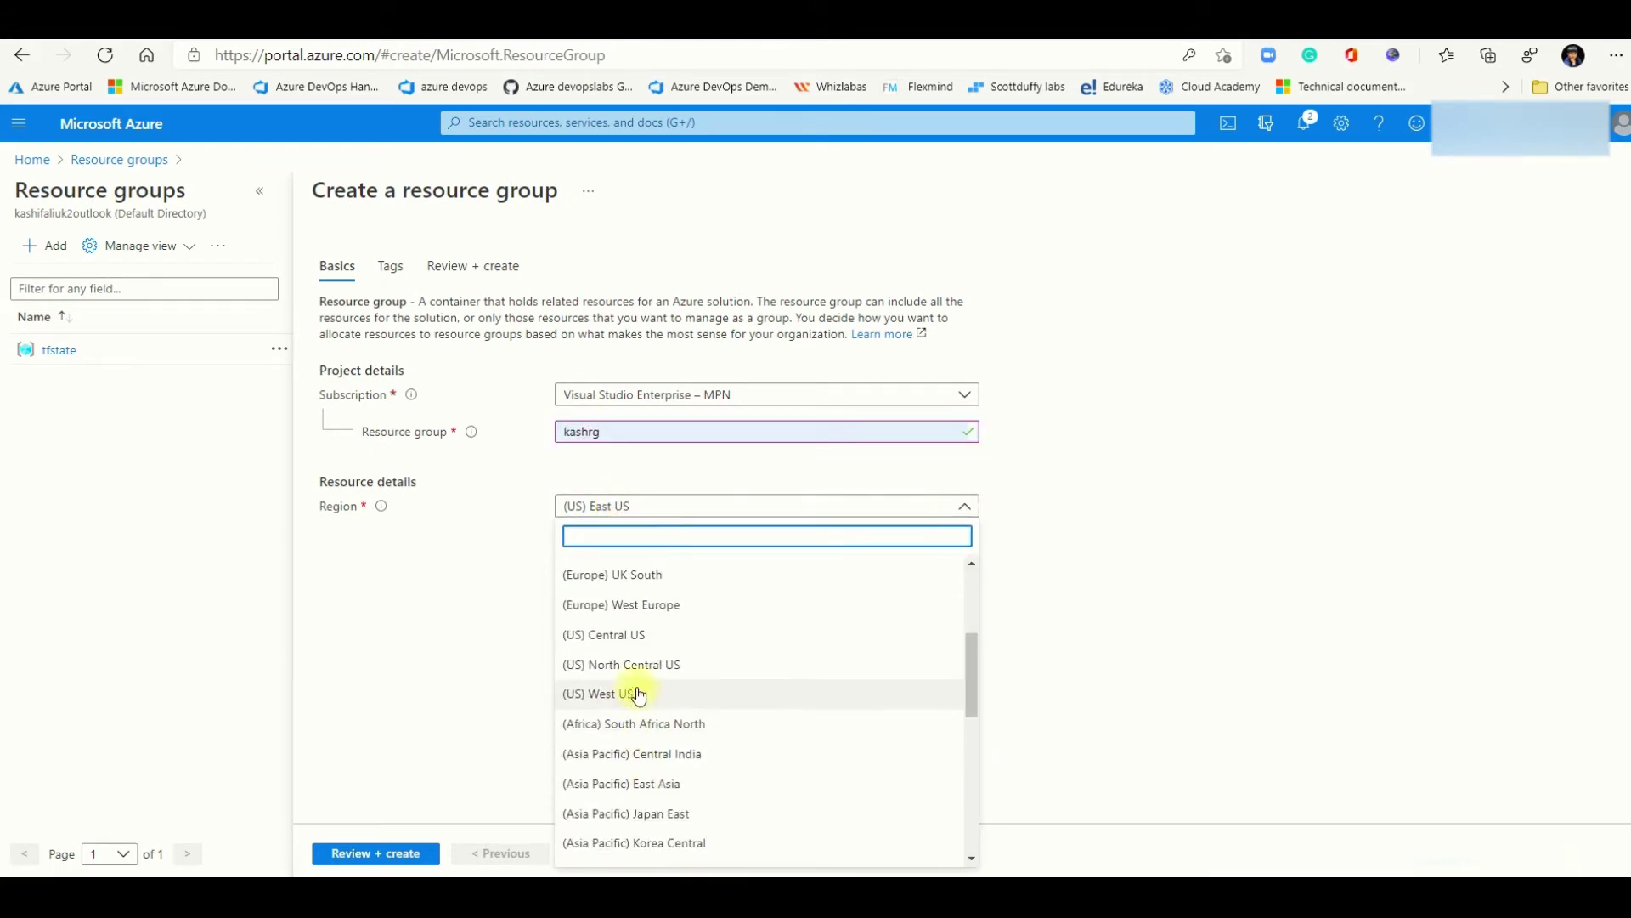
{"action": "left_click", "coordinate": [624, 576]}
{"action": "left_click", "coordinate": [401, 851]}
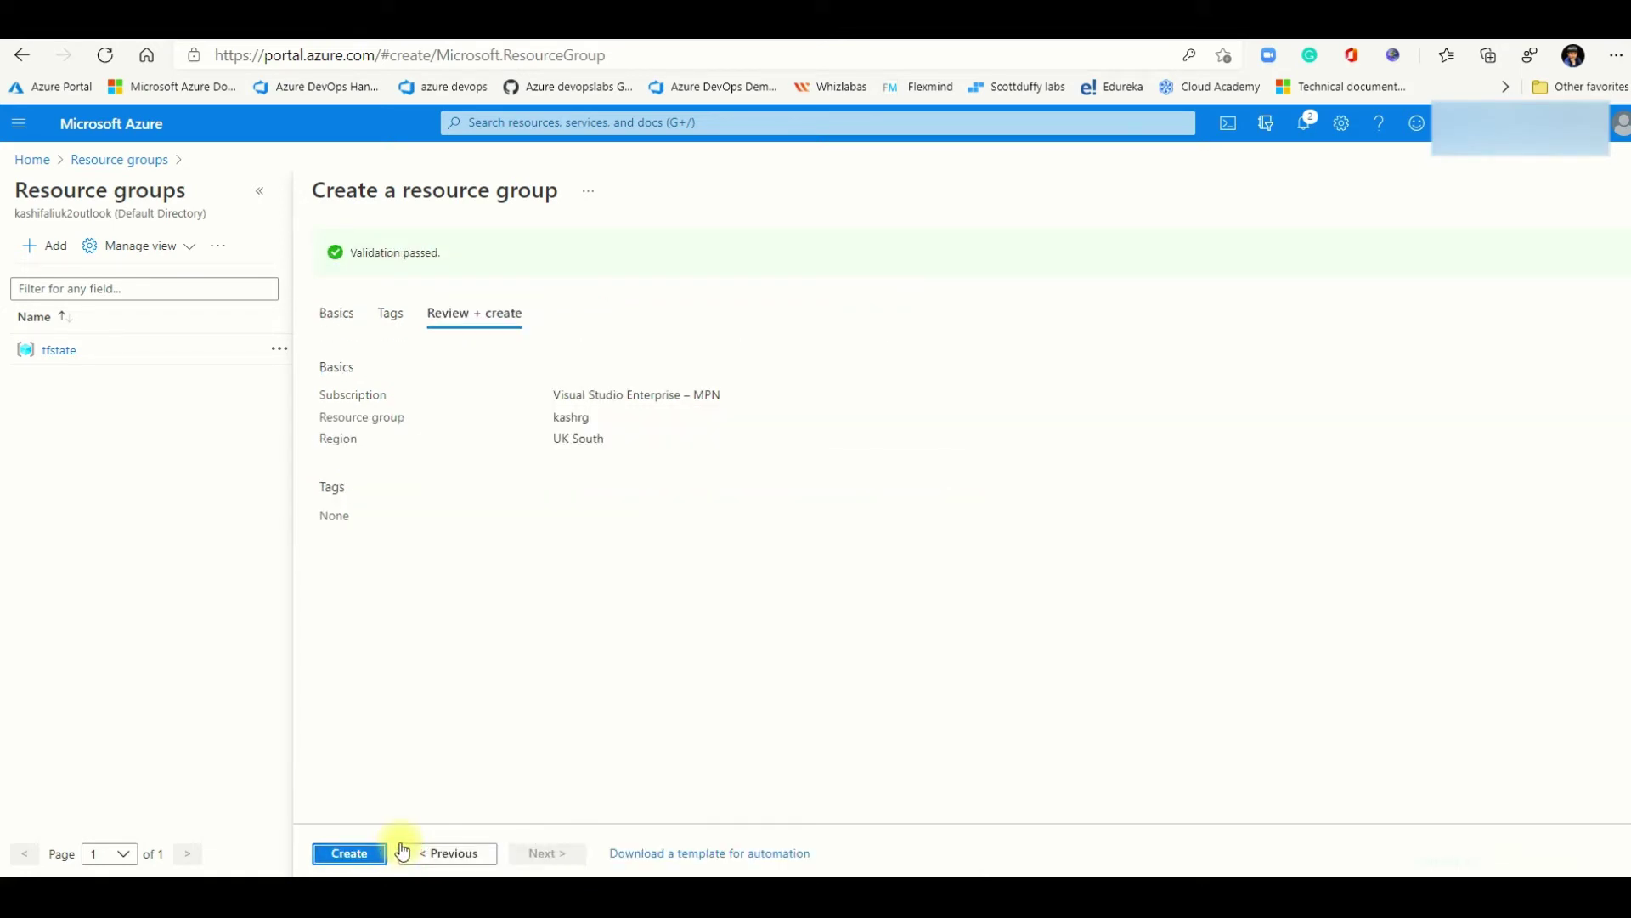
{"action": "left_click", "coordinate": [368, 853]}
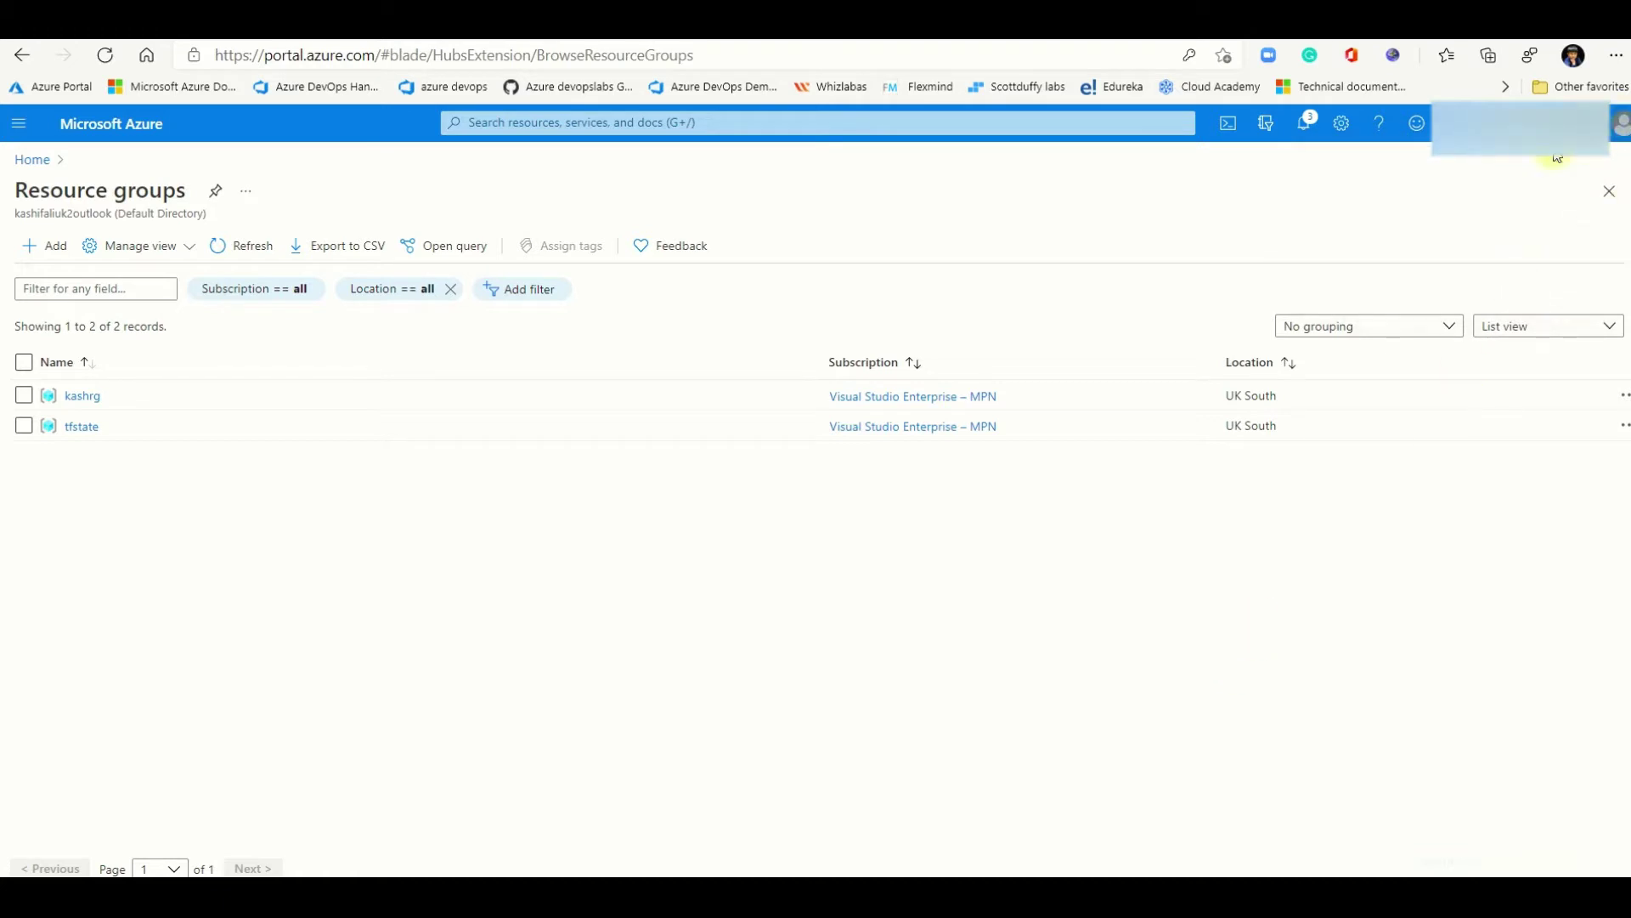
Step: Launch Cloud Shell and, in the advanced storage settings, set the Cloud Shell region to UK South
{"action": "left_click", "coordinate": [1227, 123]}
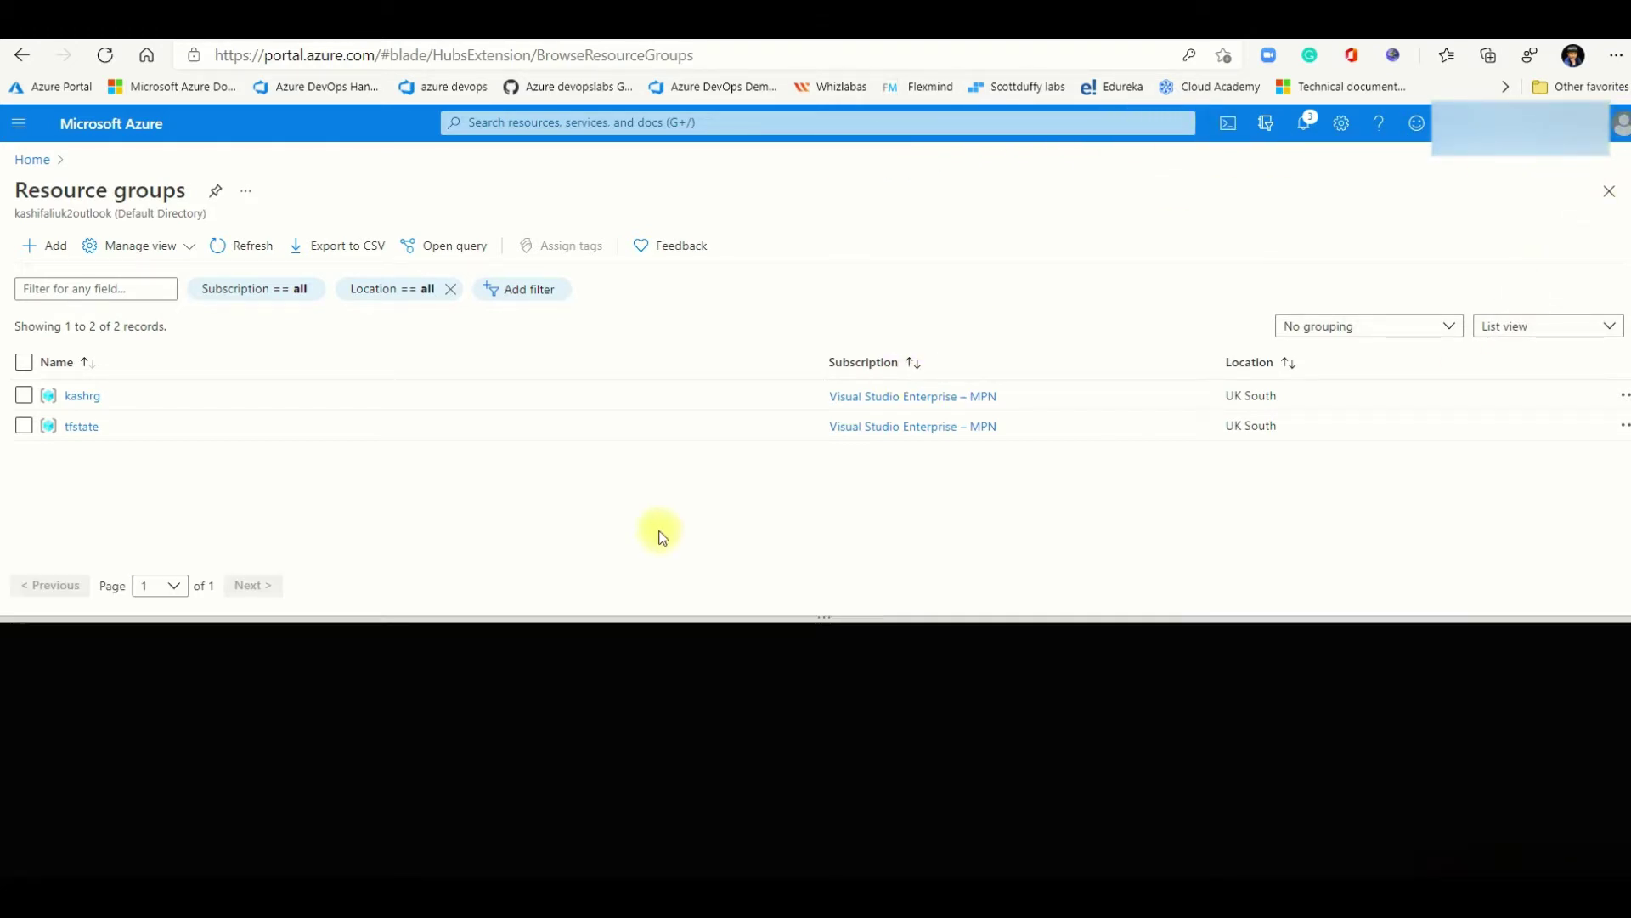
{"action": "left_click_drag", "start_coordinate": [640, 621], "coordinate": [637, 522]}
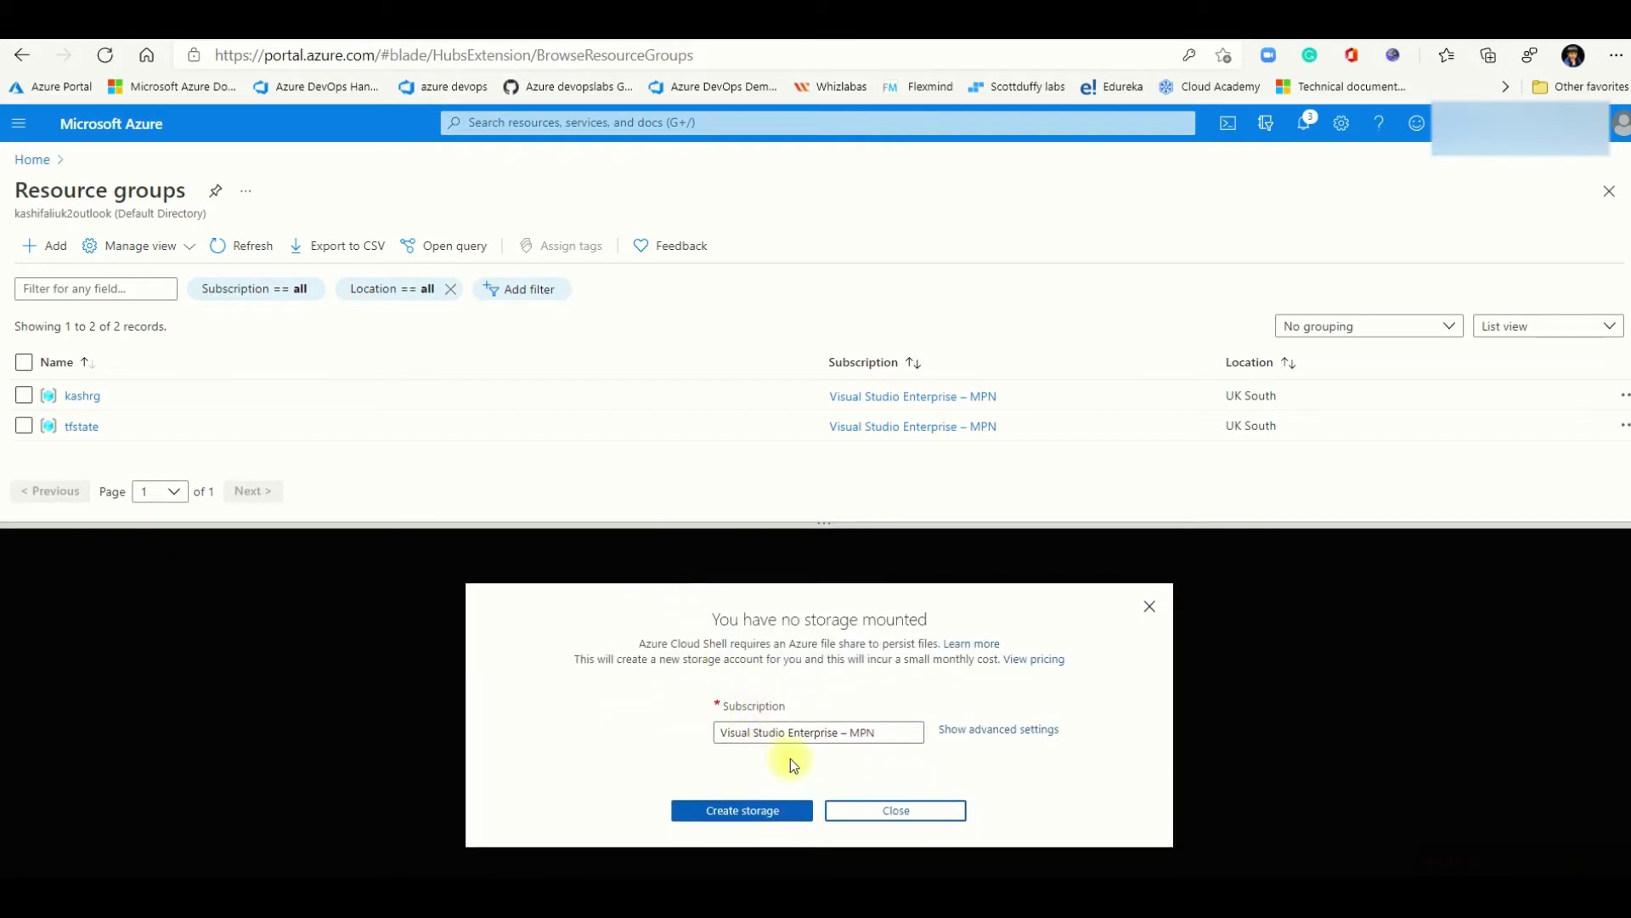
{"action": "left_click", "coordinate": [959, 728]}
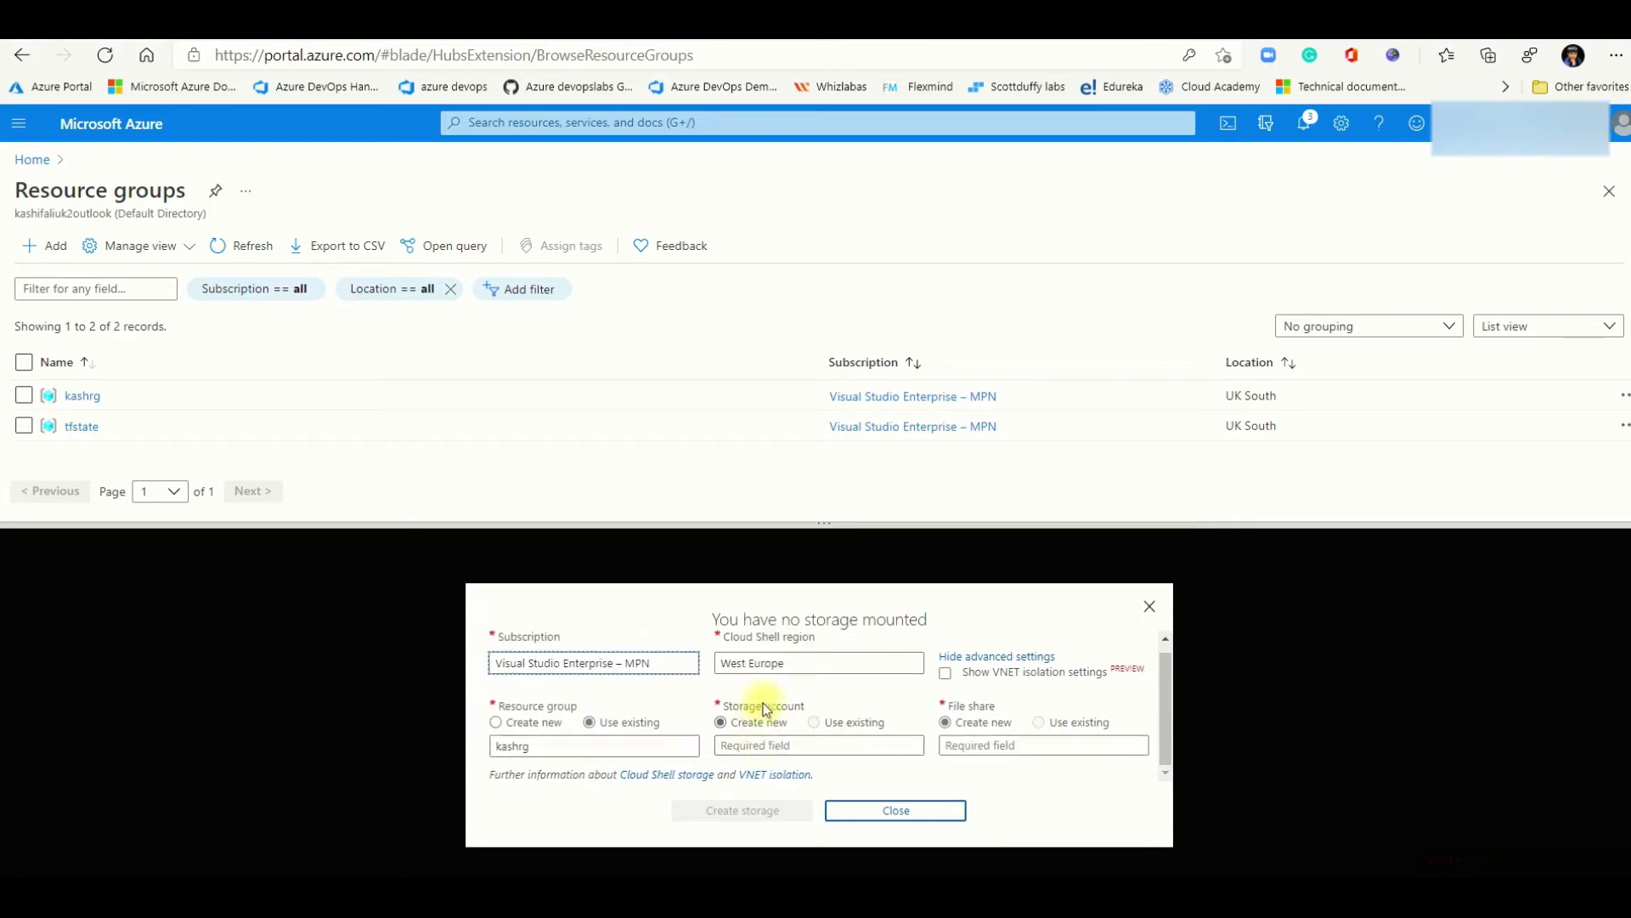
{"action": "left_click", "coordinate": [775, 670]}
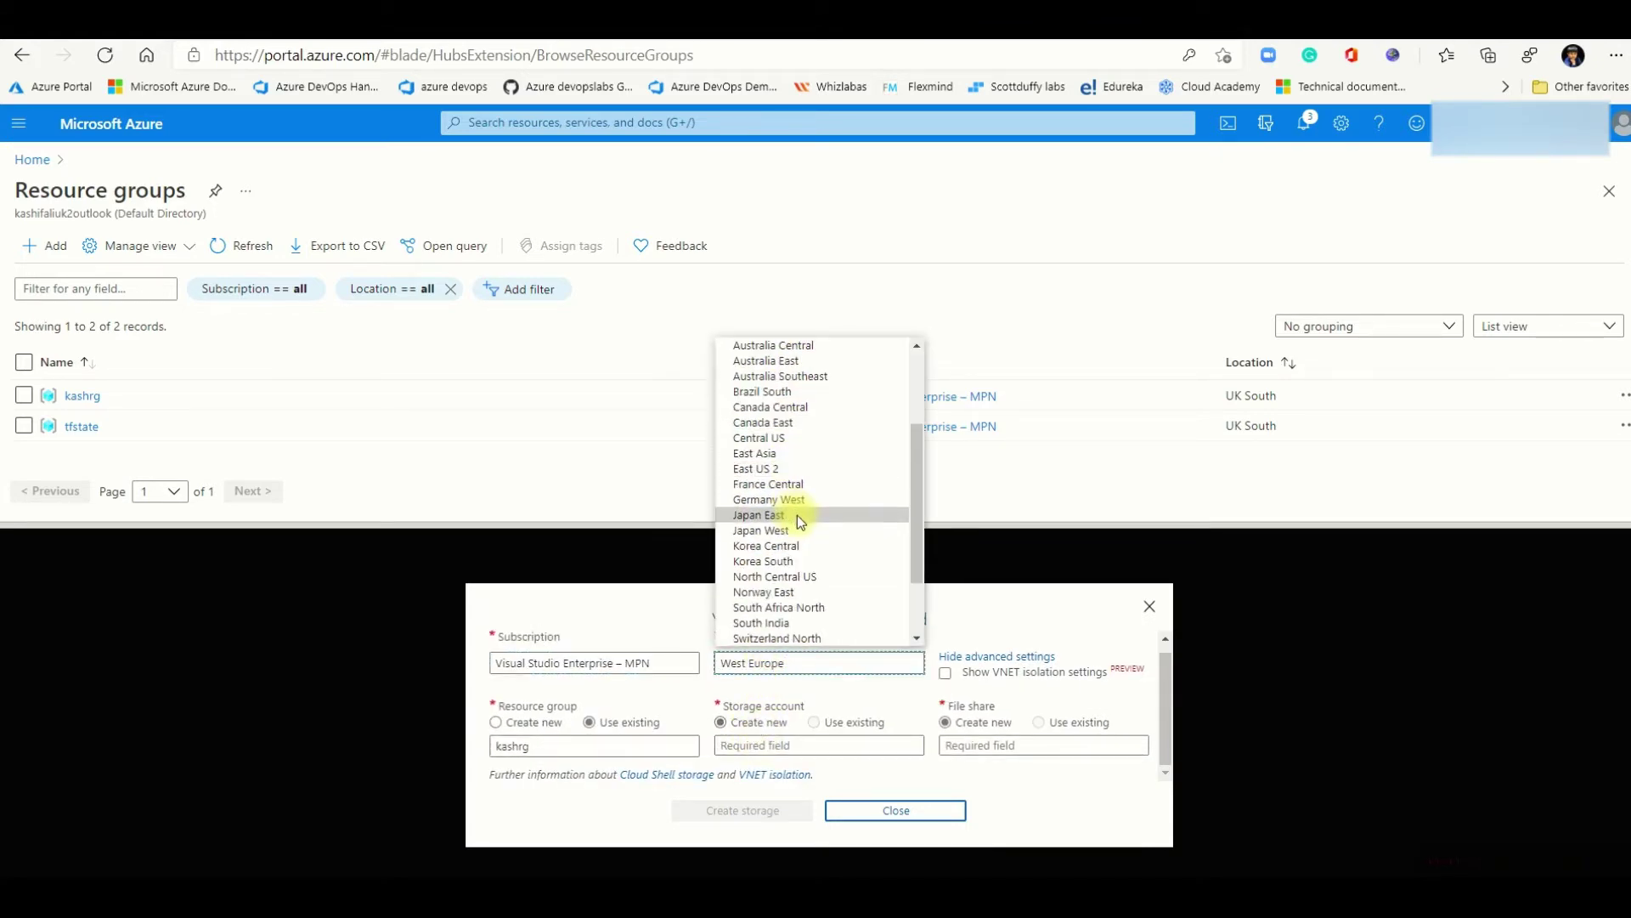
{"action": "scroll", "coordinate": [802, 528], "scroll_direction": "down", "scroll_amount": 3}
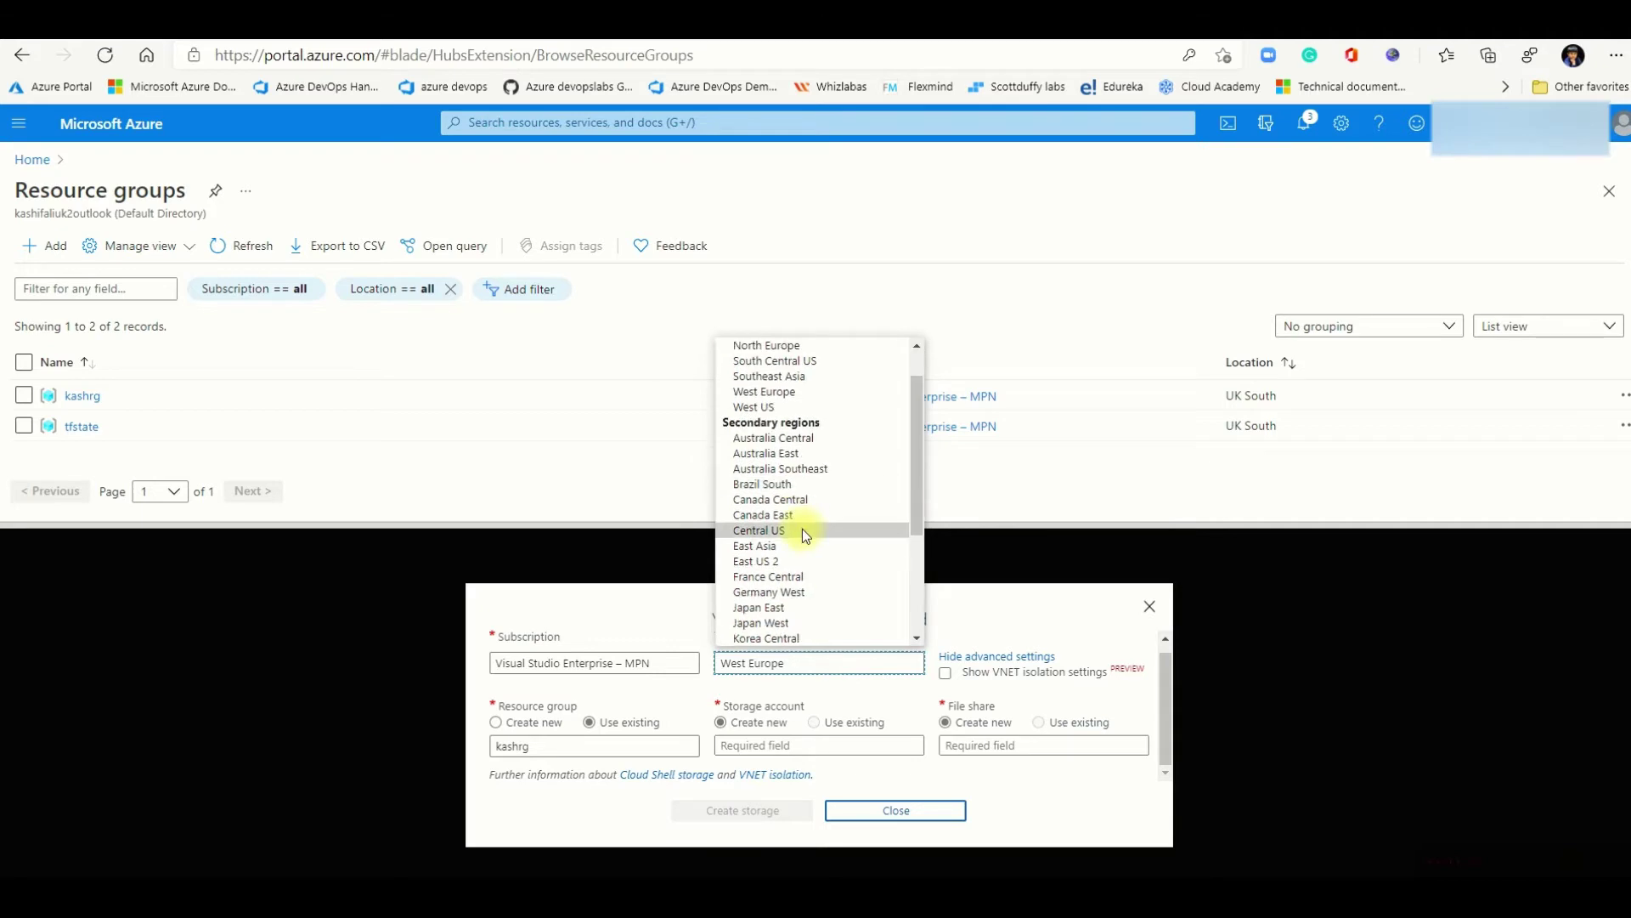
{"action": "left_click", "coordinate": [776, 579]}
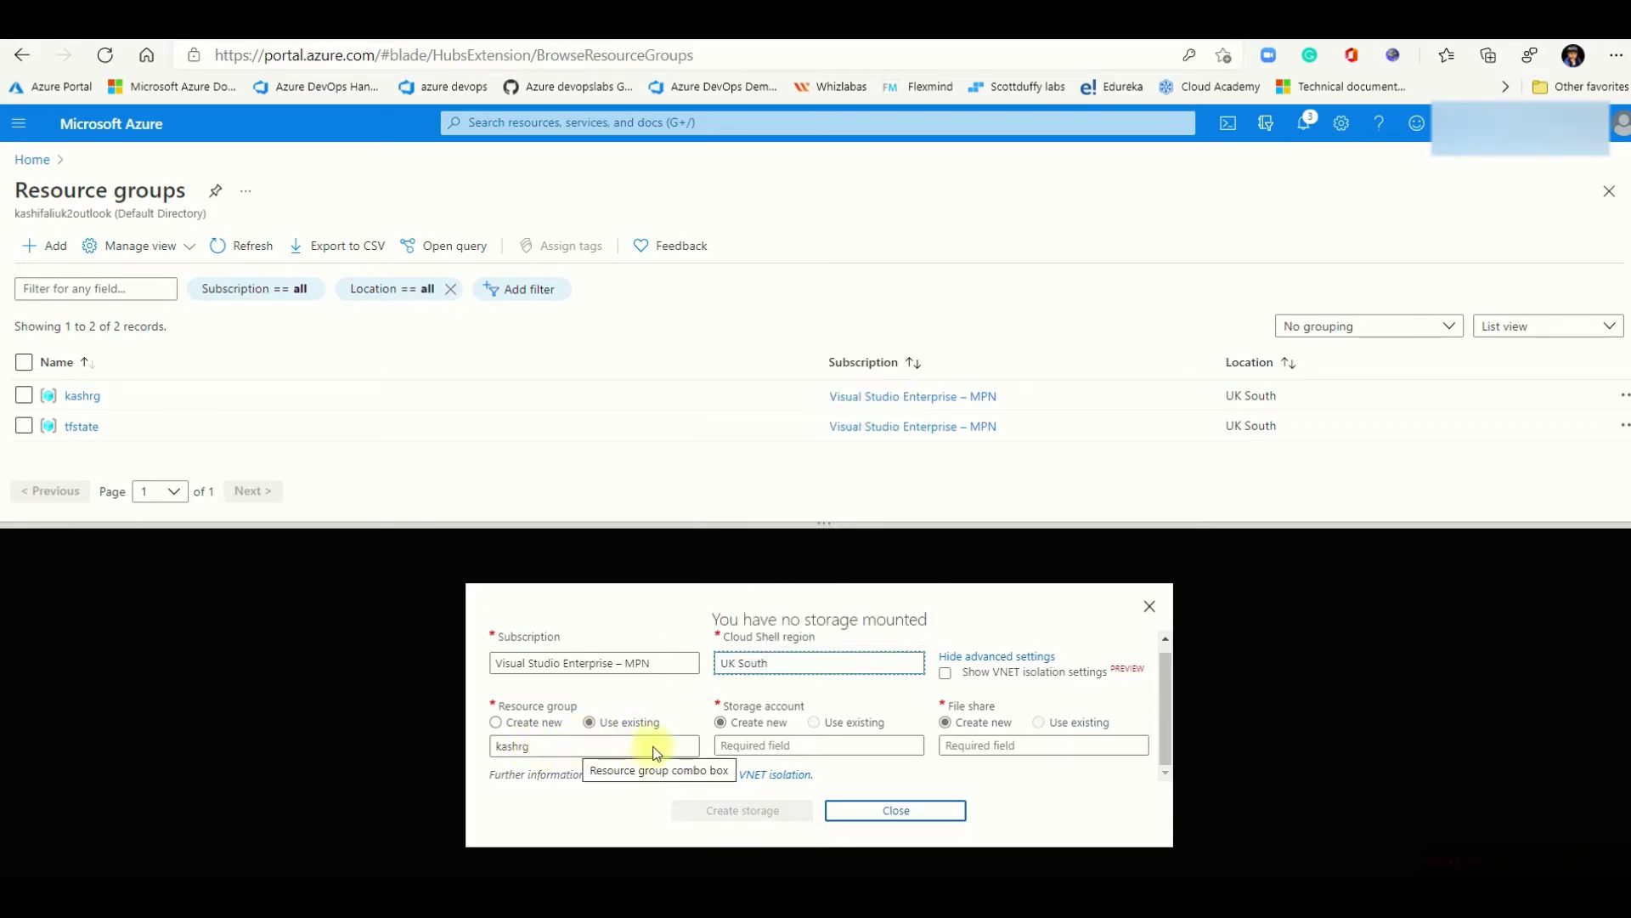
Step: Create the Cloud Shell storage with new storage account kashsa and new file share cloud-shell, and close the shell
{"action": "mouse_move", "coordinate": [811, 724]}
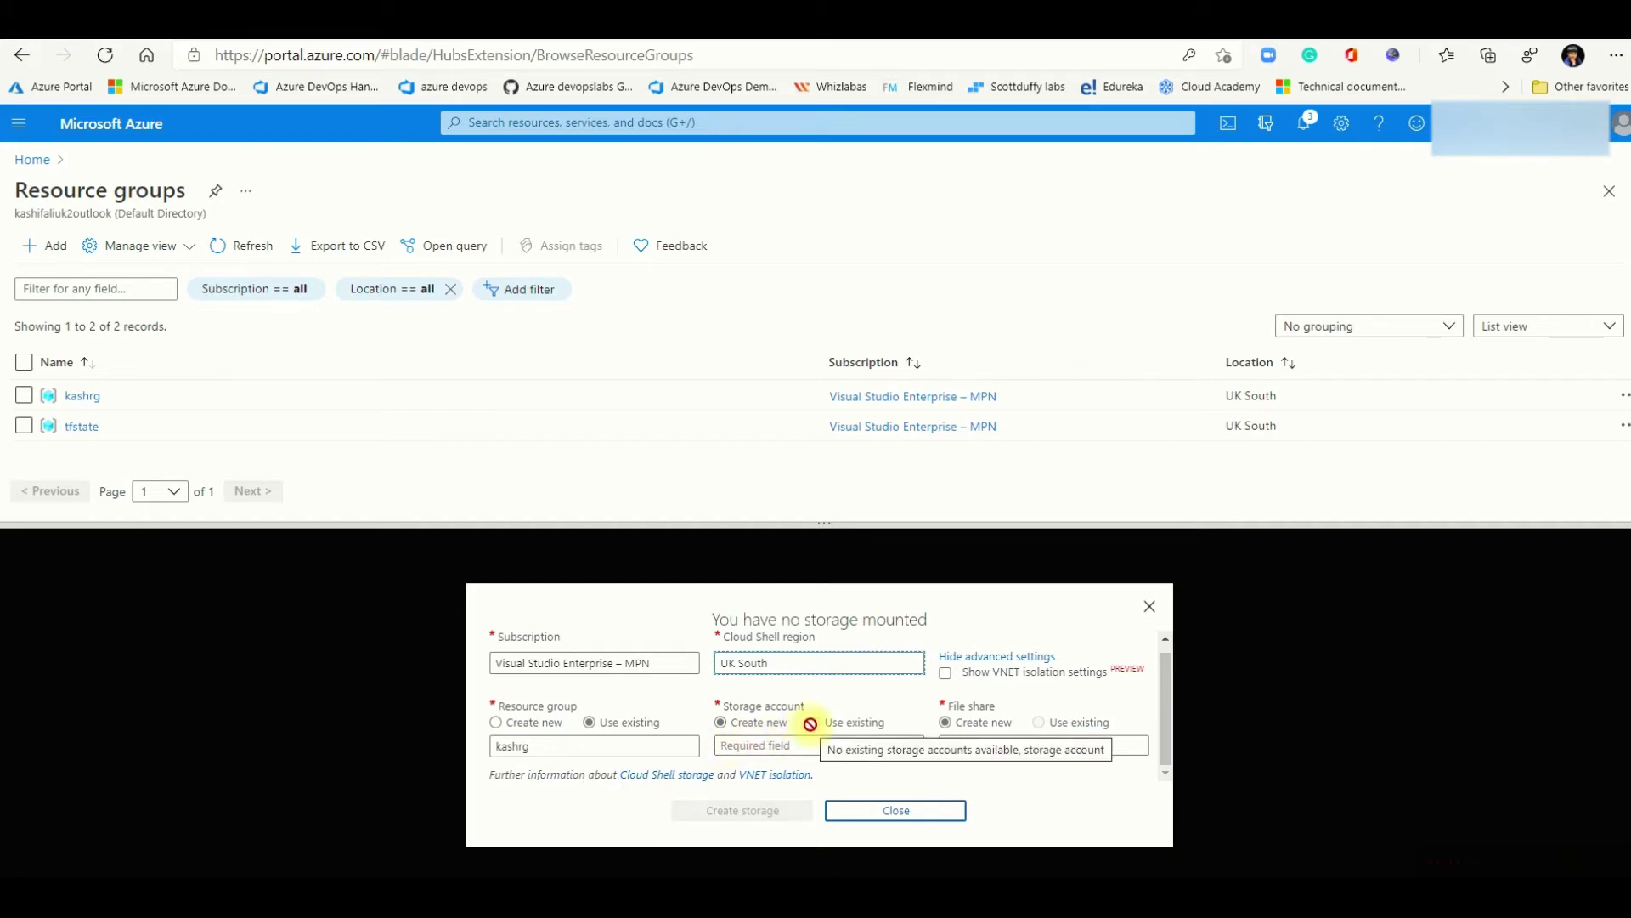
{"action": "left_click", "coordinate": [769, 746]}
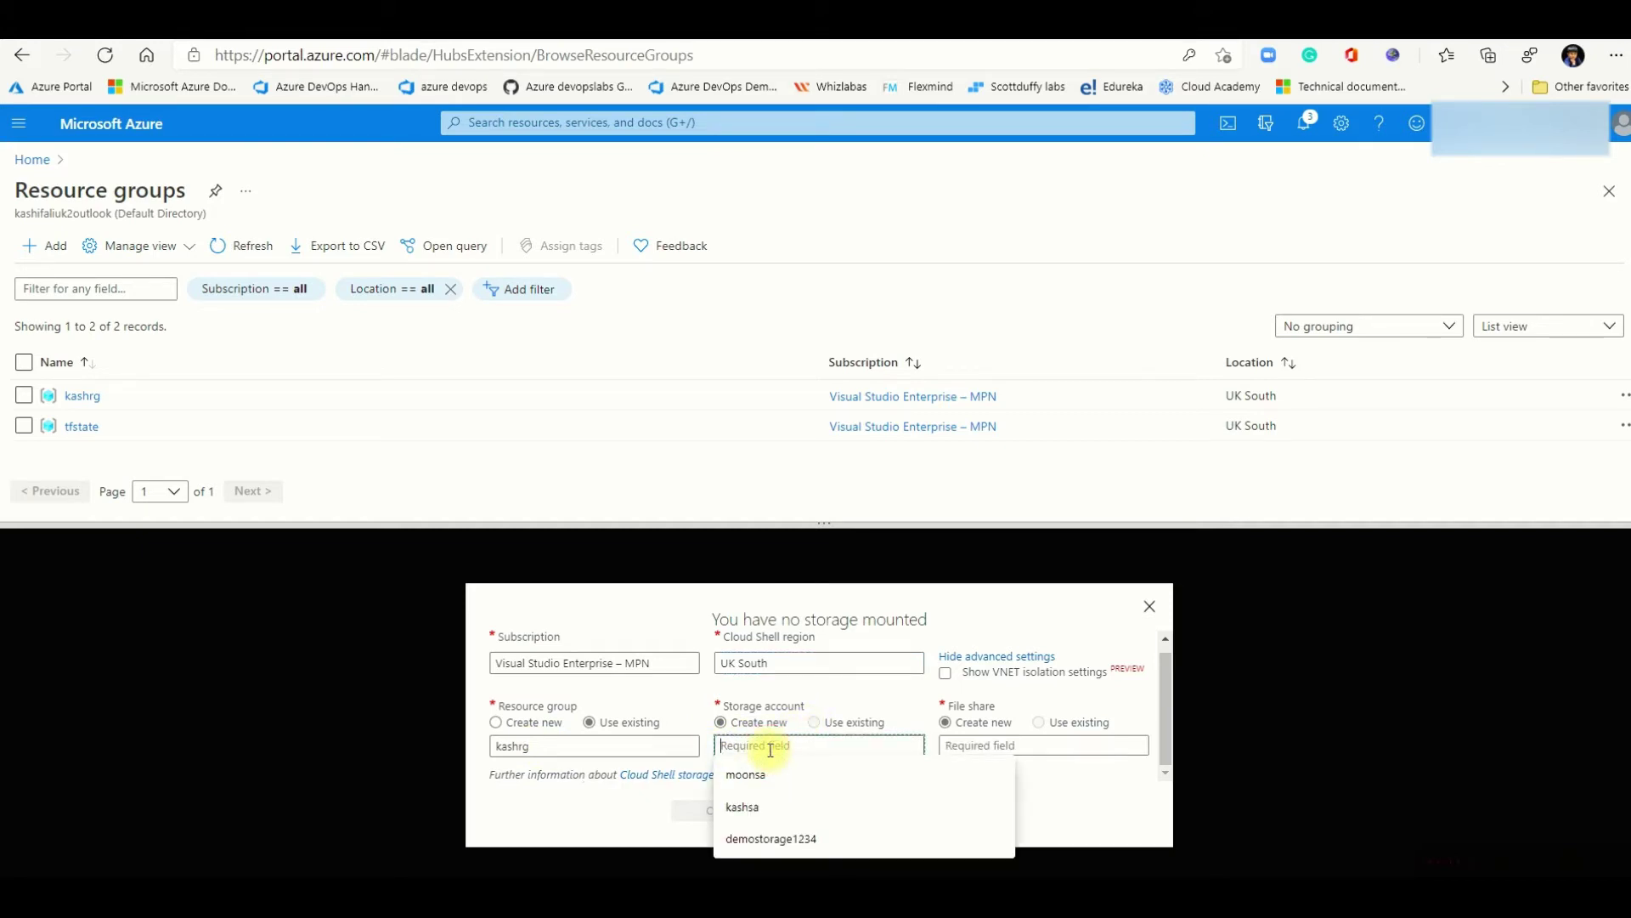
{"action": "type", "text": "kashsa"}
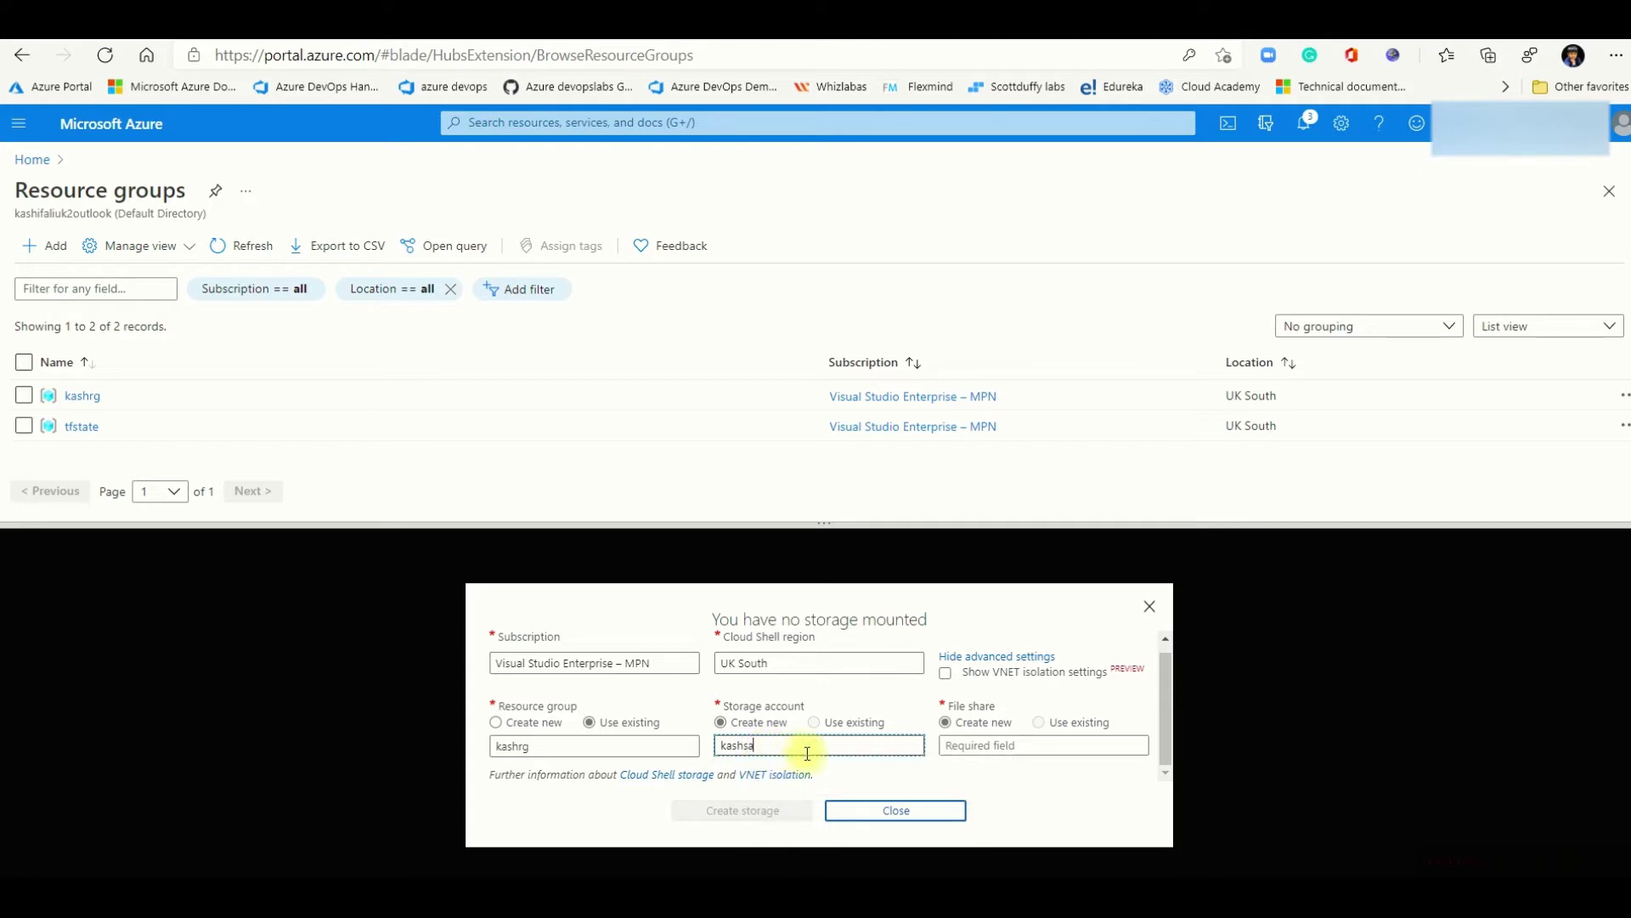
{"action": "left_click", "coordinate": [1017, 744]}
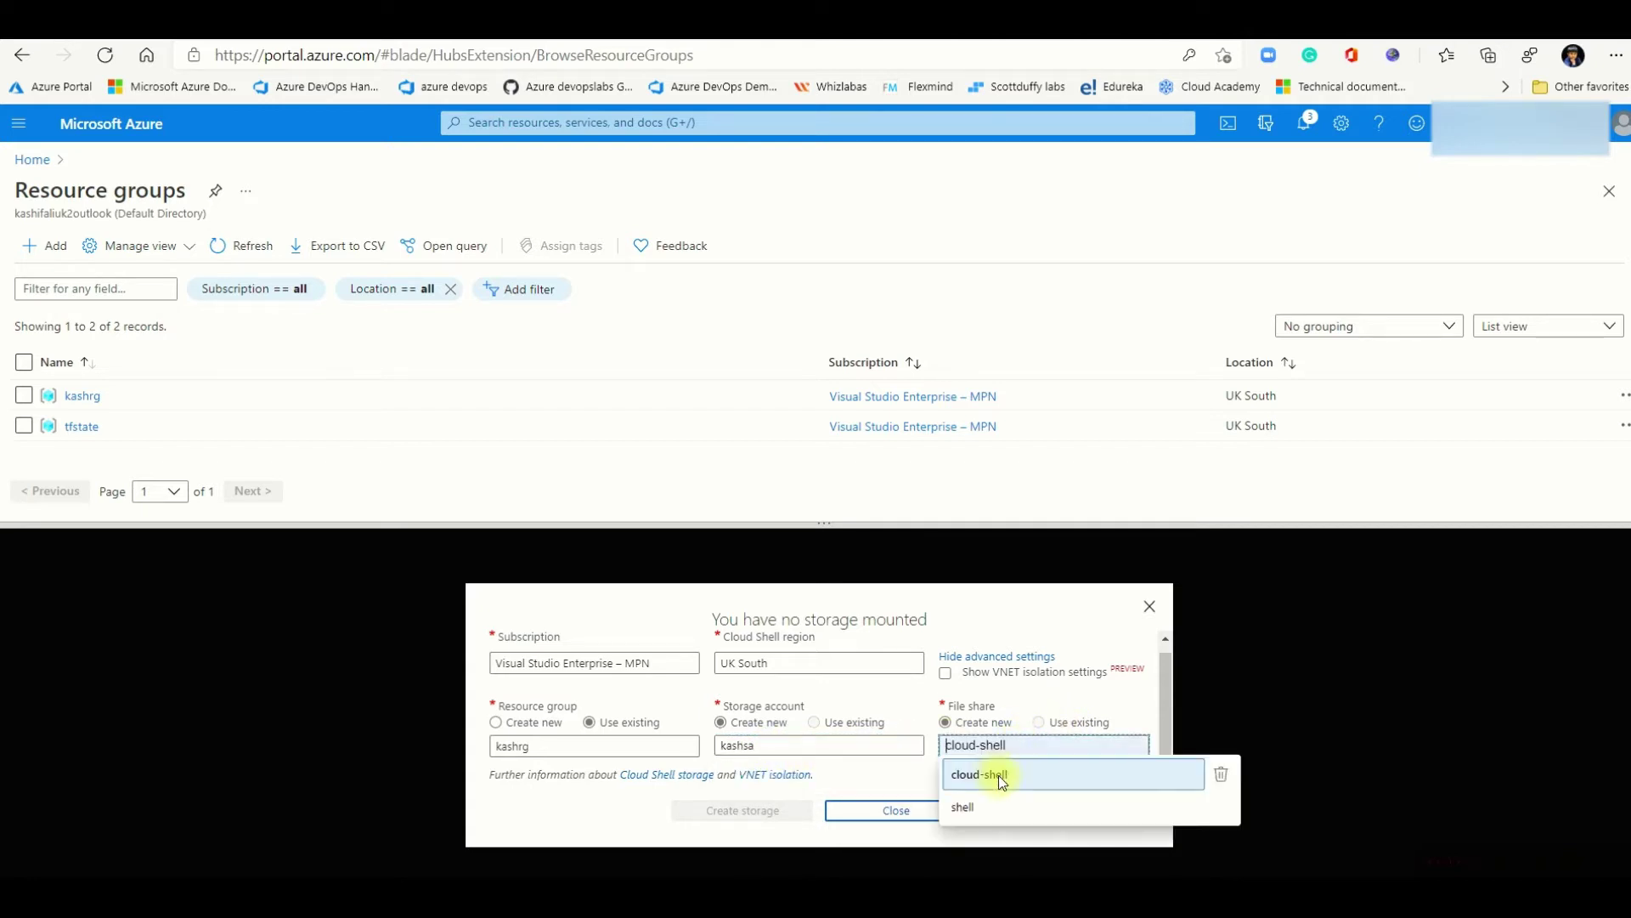
{"action": "left_click", "coordinate": [985, 778]}
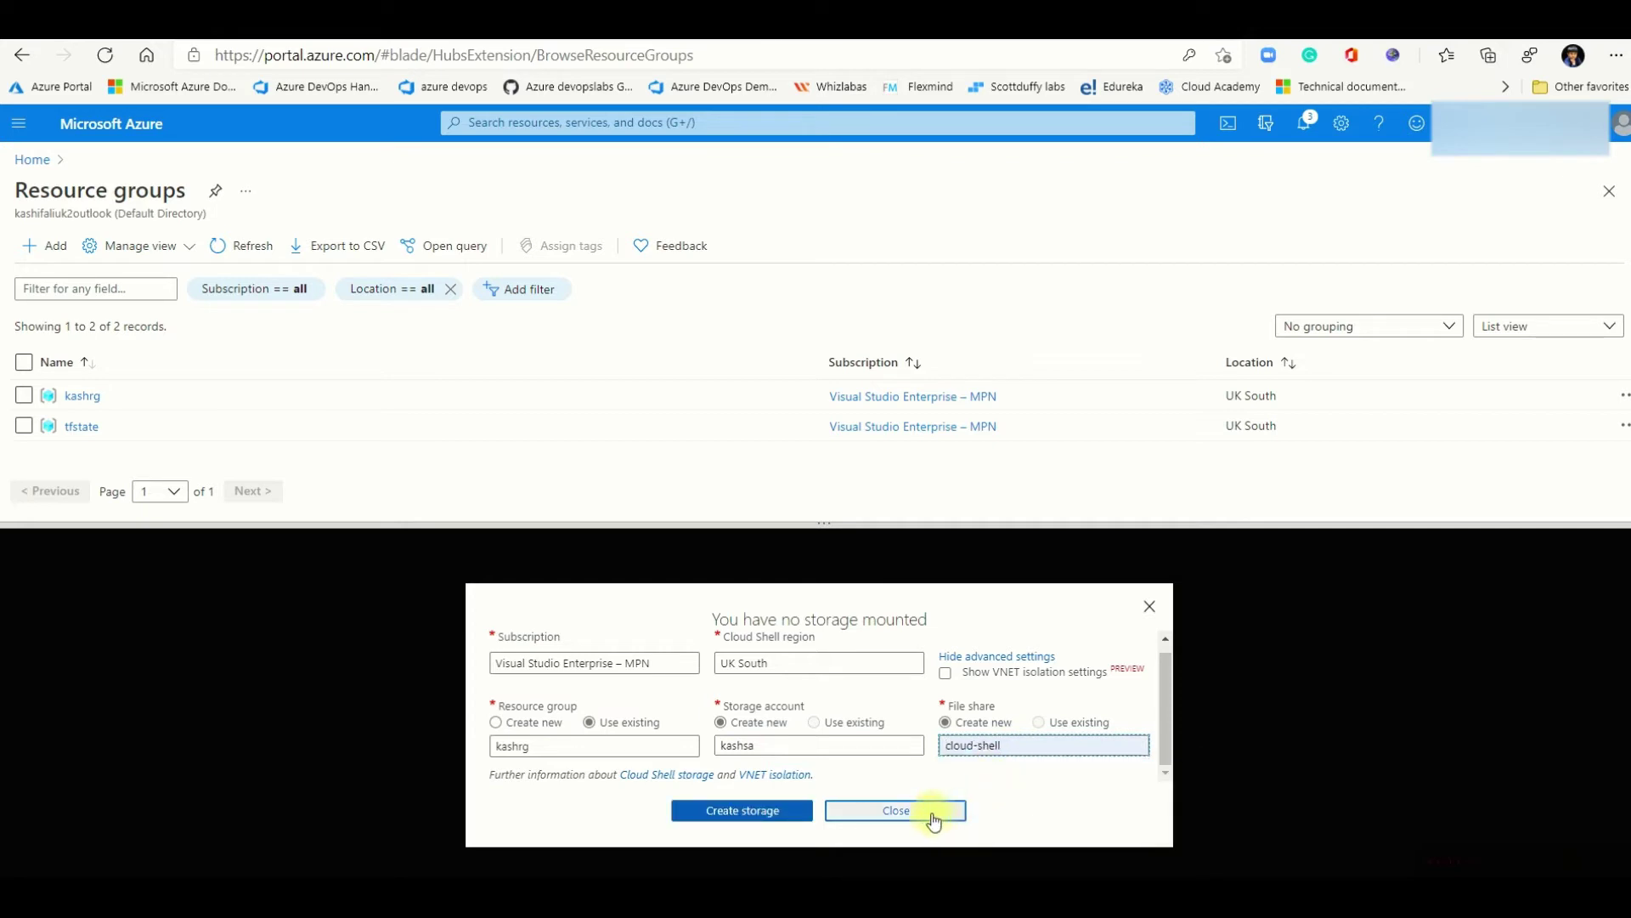
{"action": "left_click", "coordinate": [778, 807]}
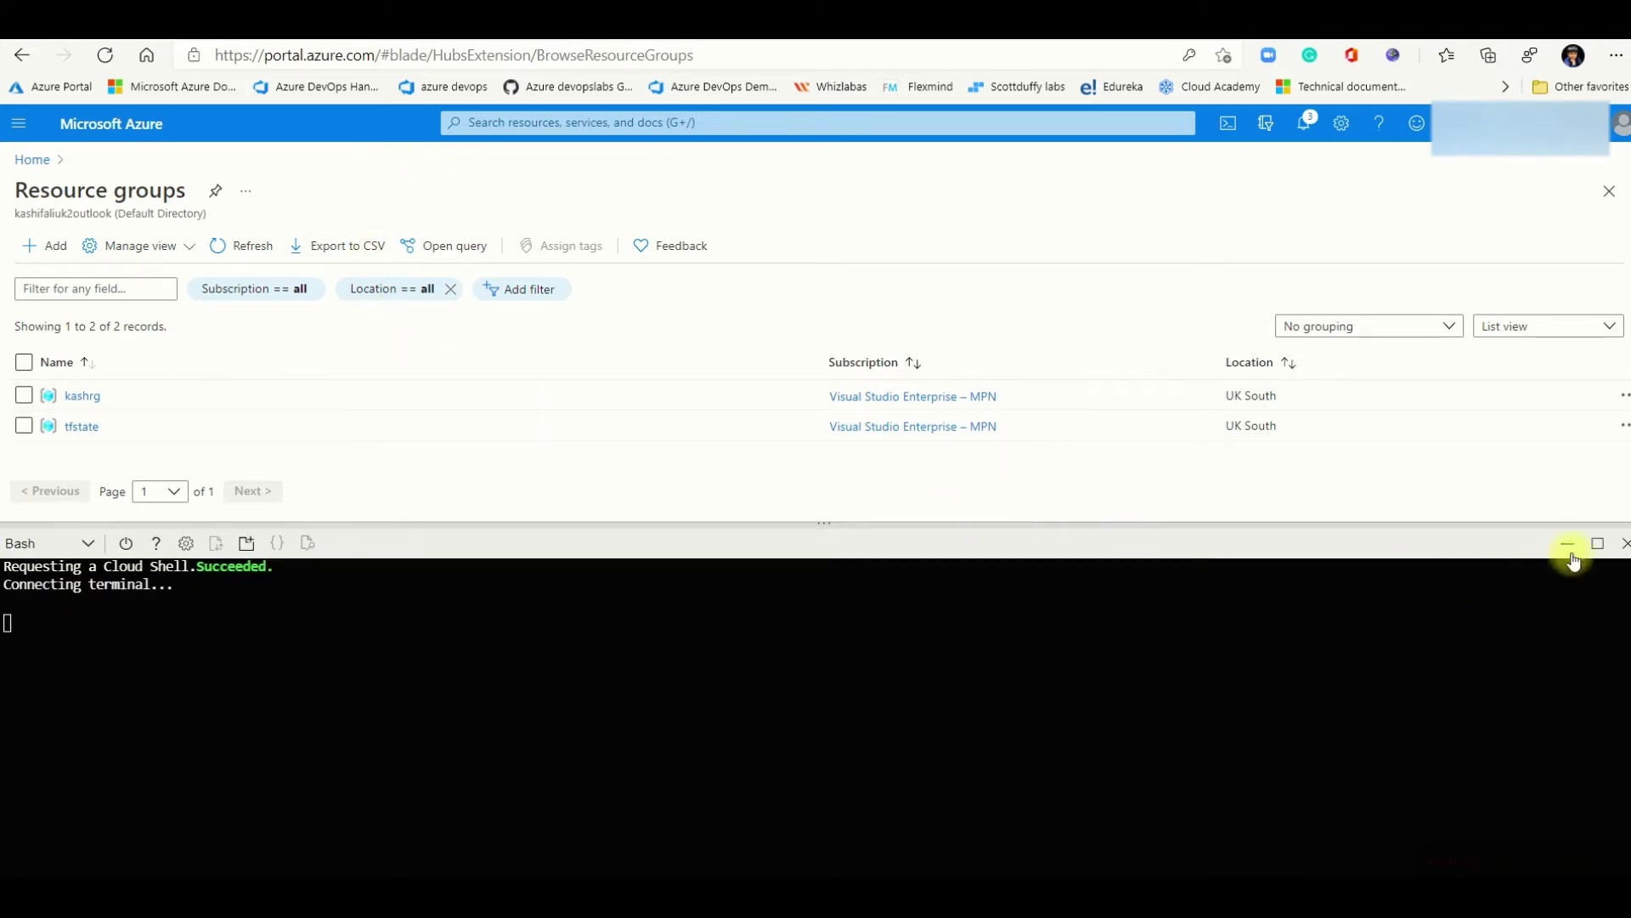
{"action": "left_click", "coordinate": [1620, 546]}
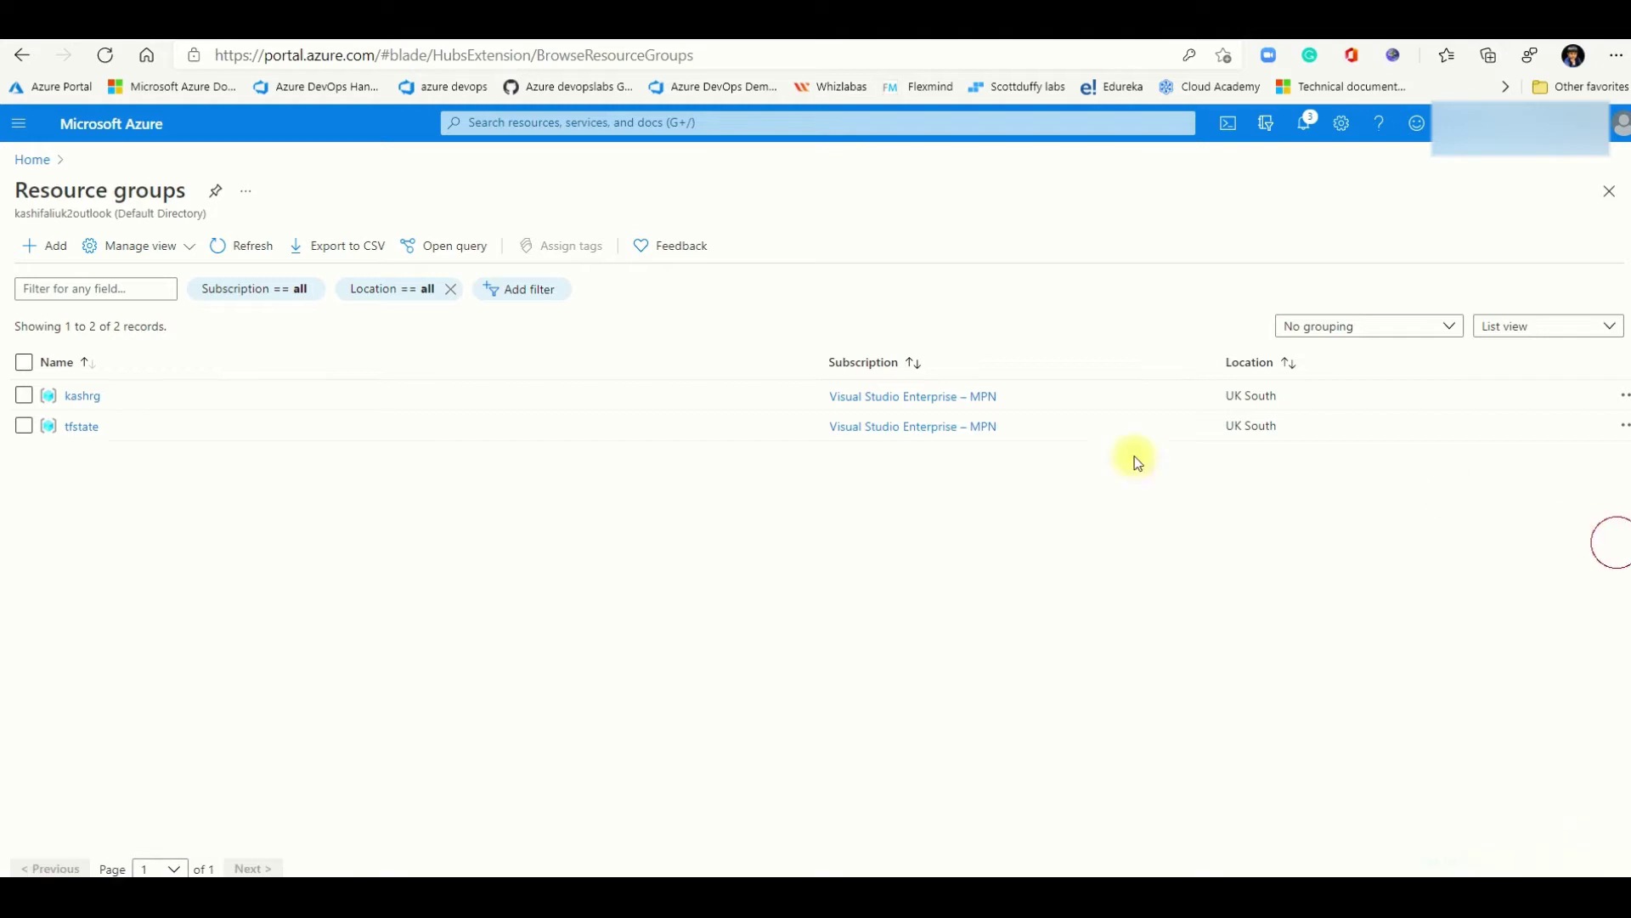
Step: Find the Virtual networks service through the portal search and start creating a virtual network
{"action": "left_click", "coordinate": [33, 159]}
{"action": "left_click", "coordinate": [544, 122]}
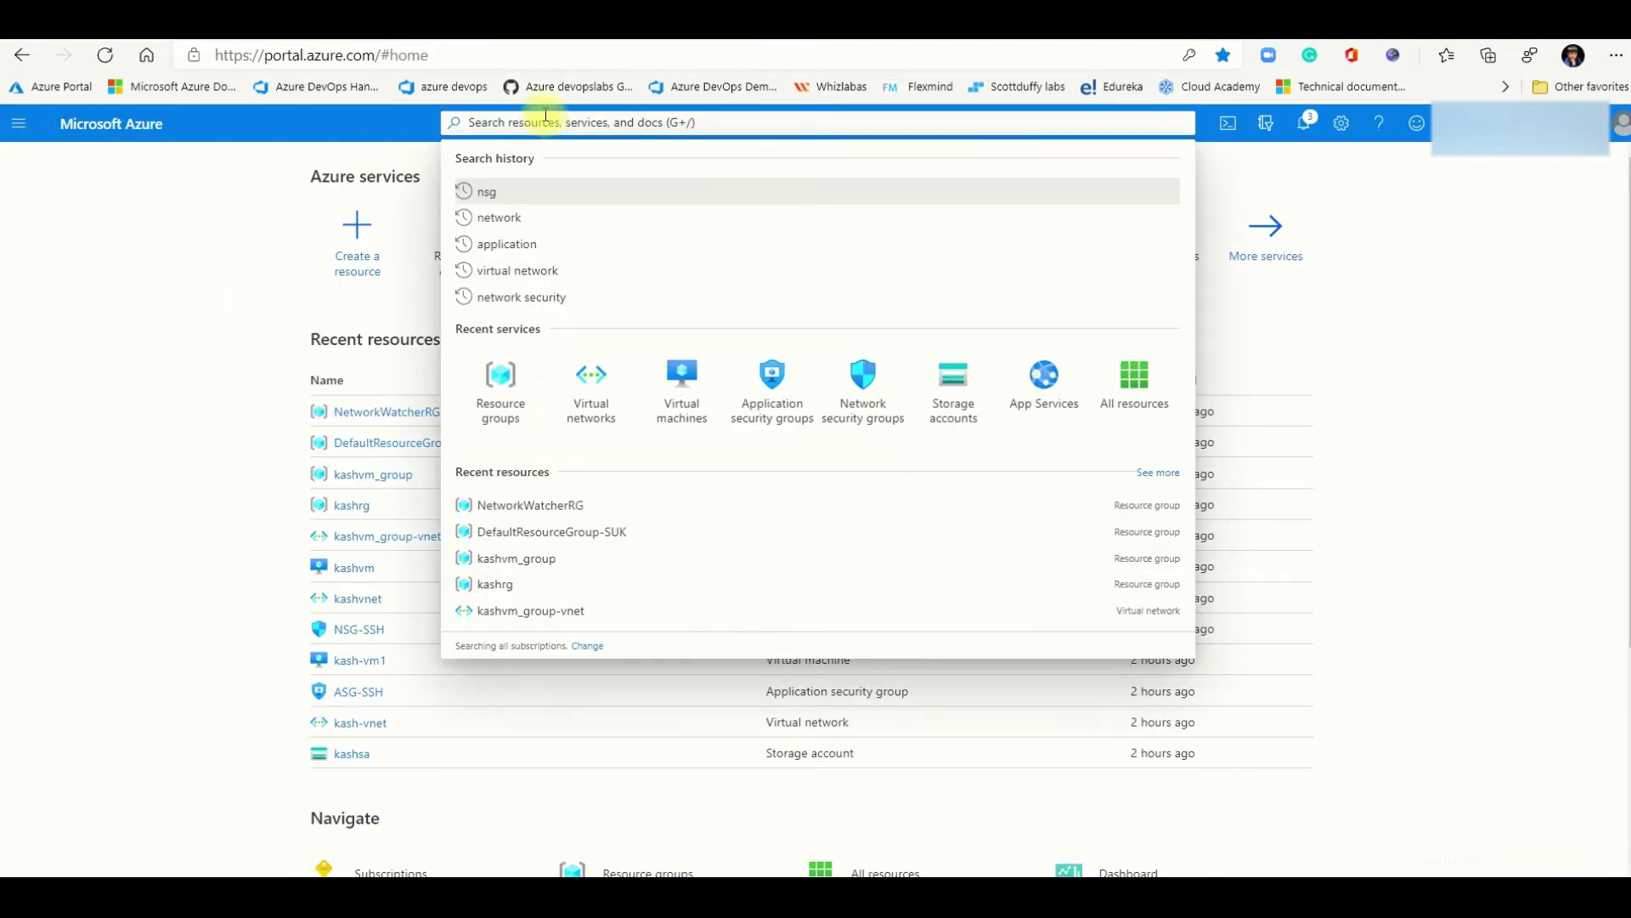
{"action": "type", "text": "virtu"}
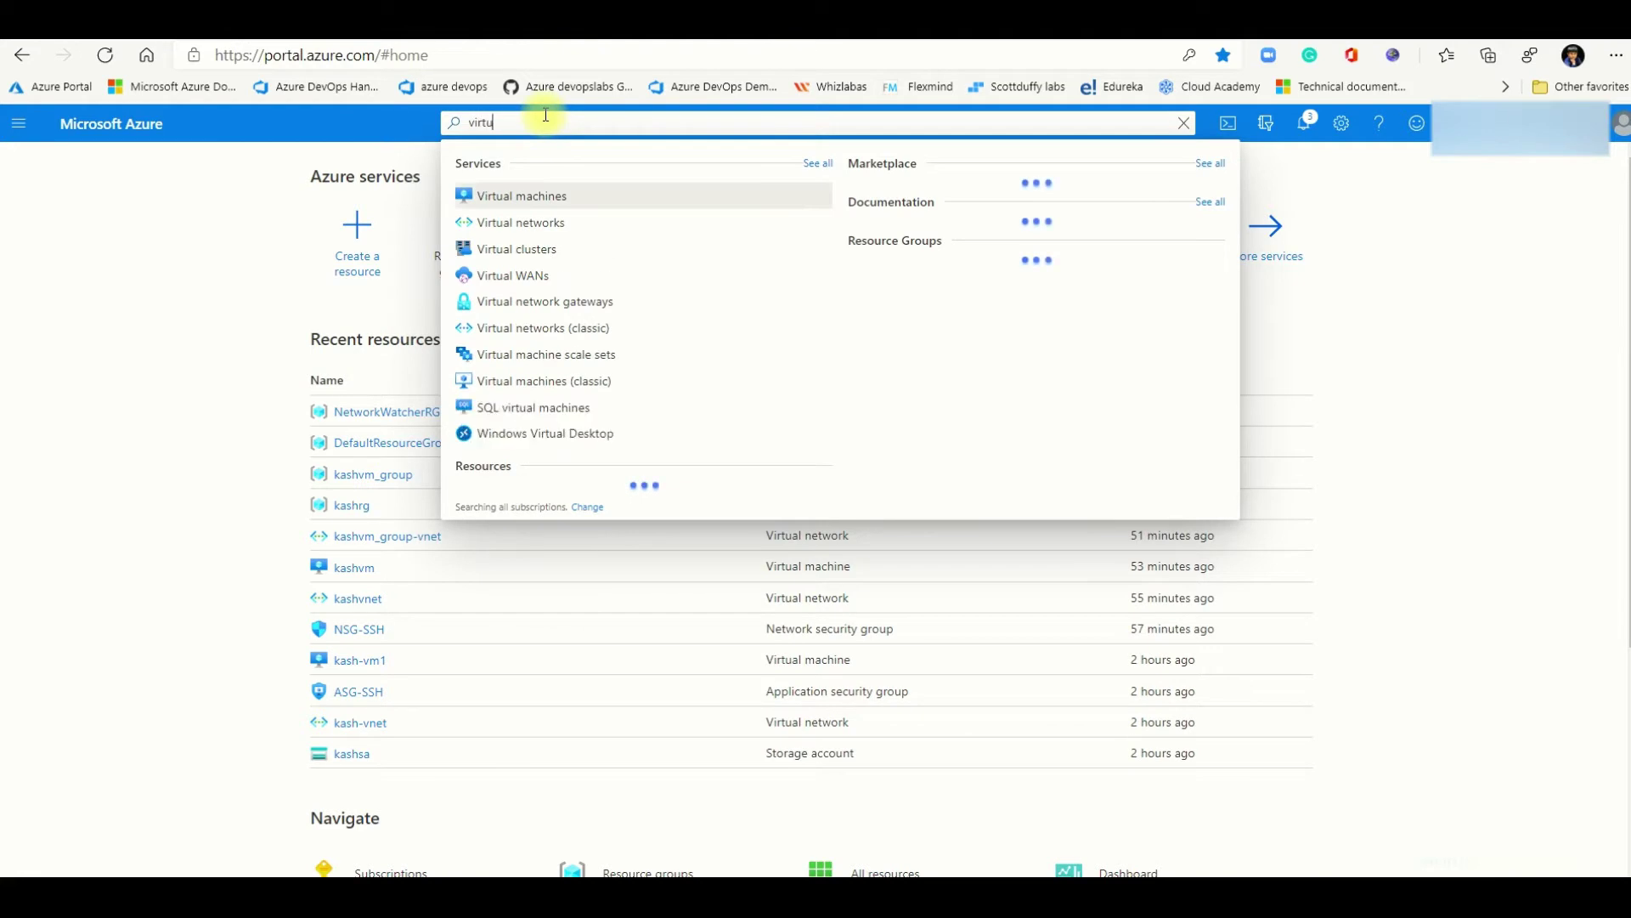
{"action": "type", "text": "al"}
{"action": "left_click", "coordinate": [510, 222]}
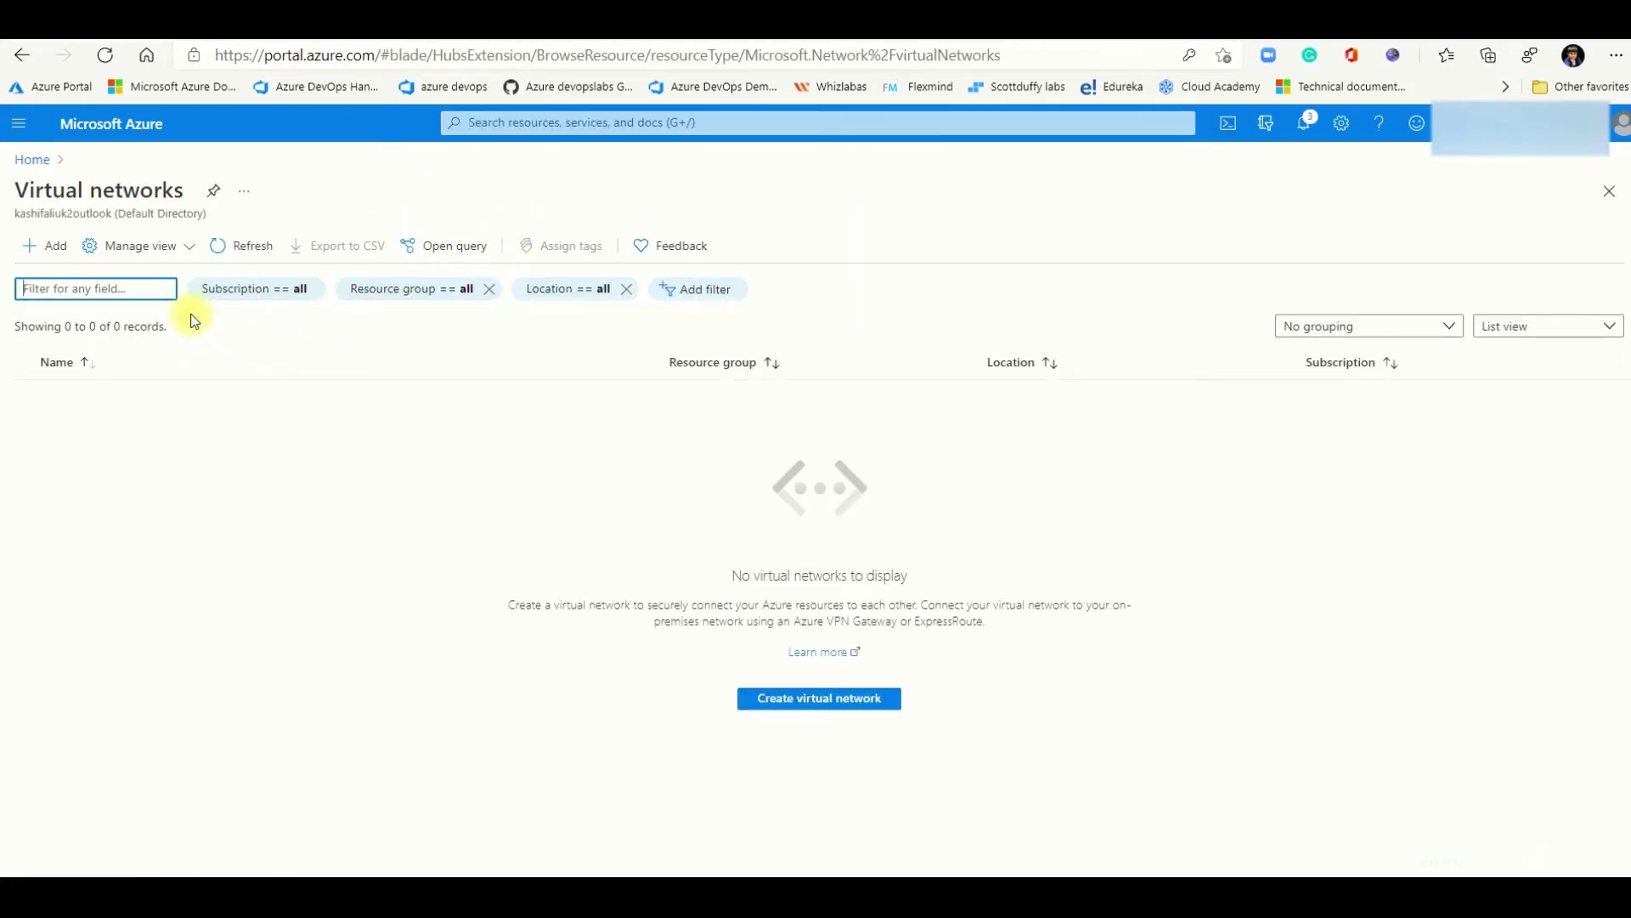
{"action": "left_click", "coordinate": [816, 698]}
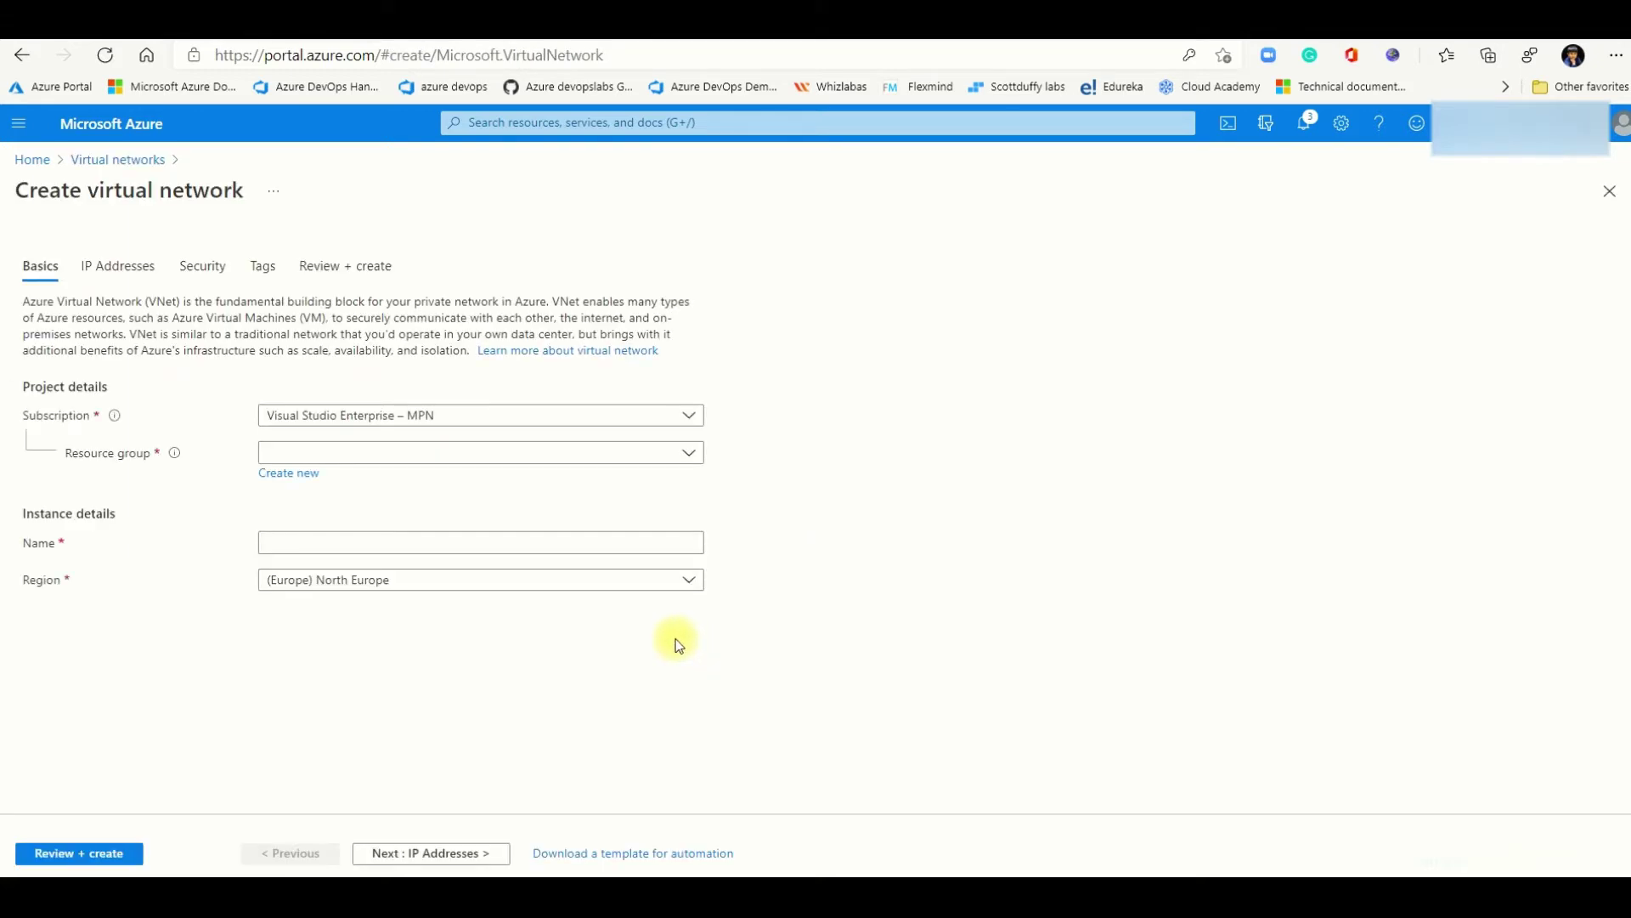
Step: Assign the virtual network to resource group kashrg and name it kashvnet
{"action": "left_click", "coordinate": [283, 456]}
{"action": "left_click", "coordinate": [280, 513]}
{"action": "left_click", "coordinate": [295, 543]}
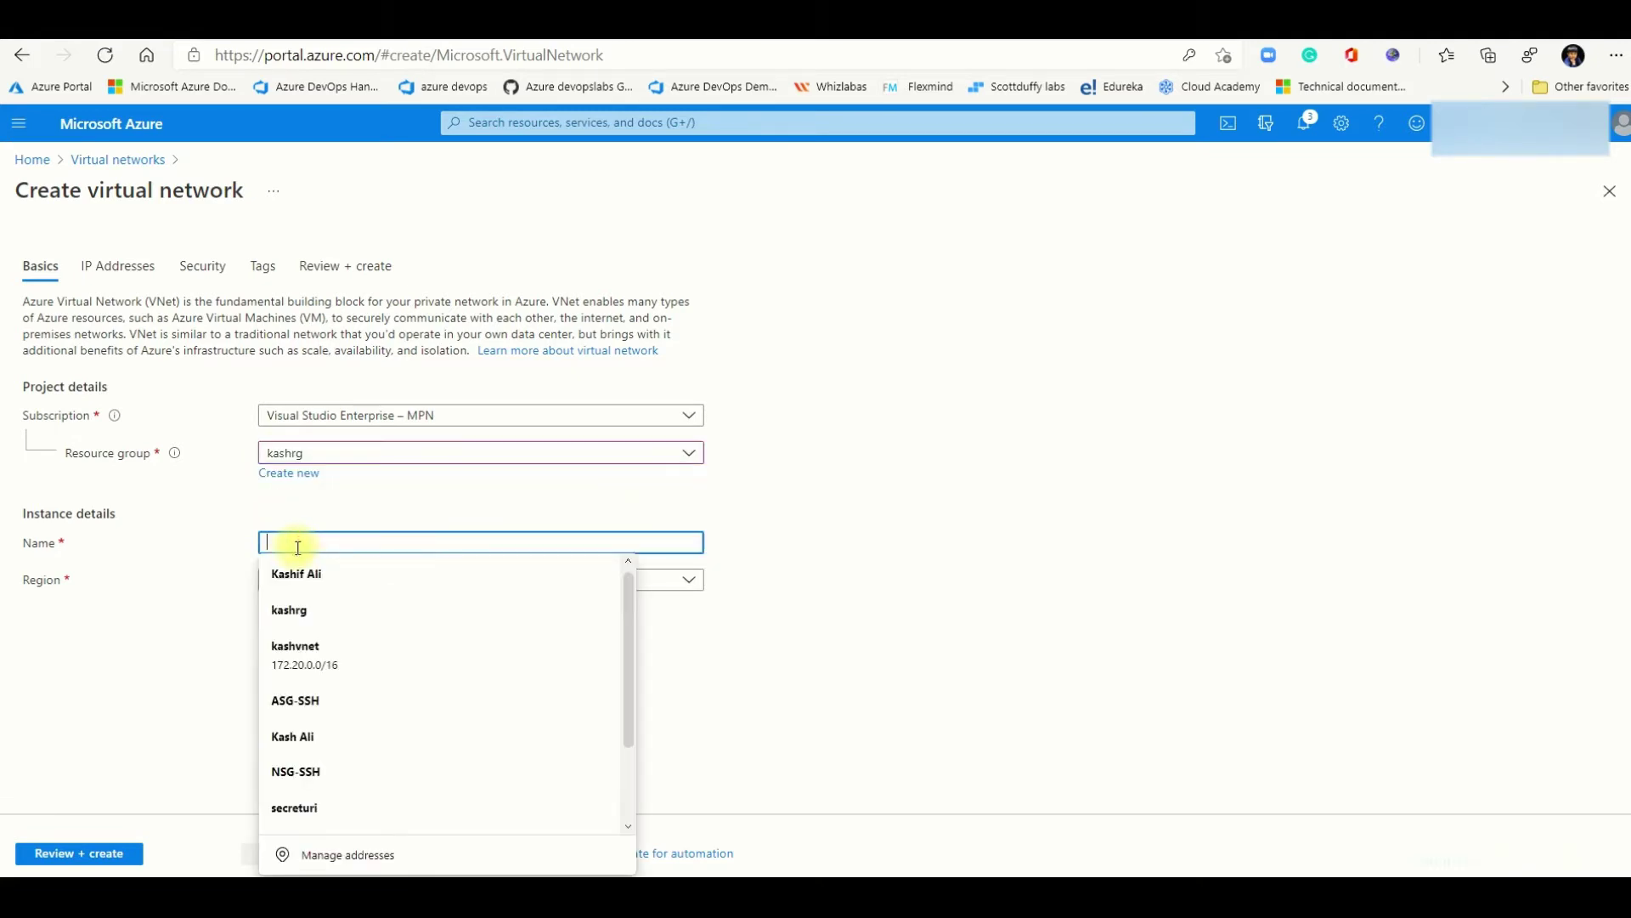
{"action": "left_click", "coordinate": [311, 646]}
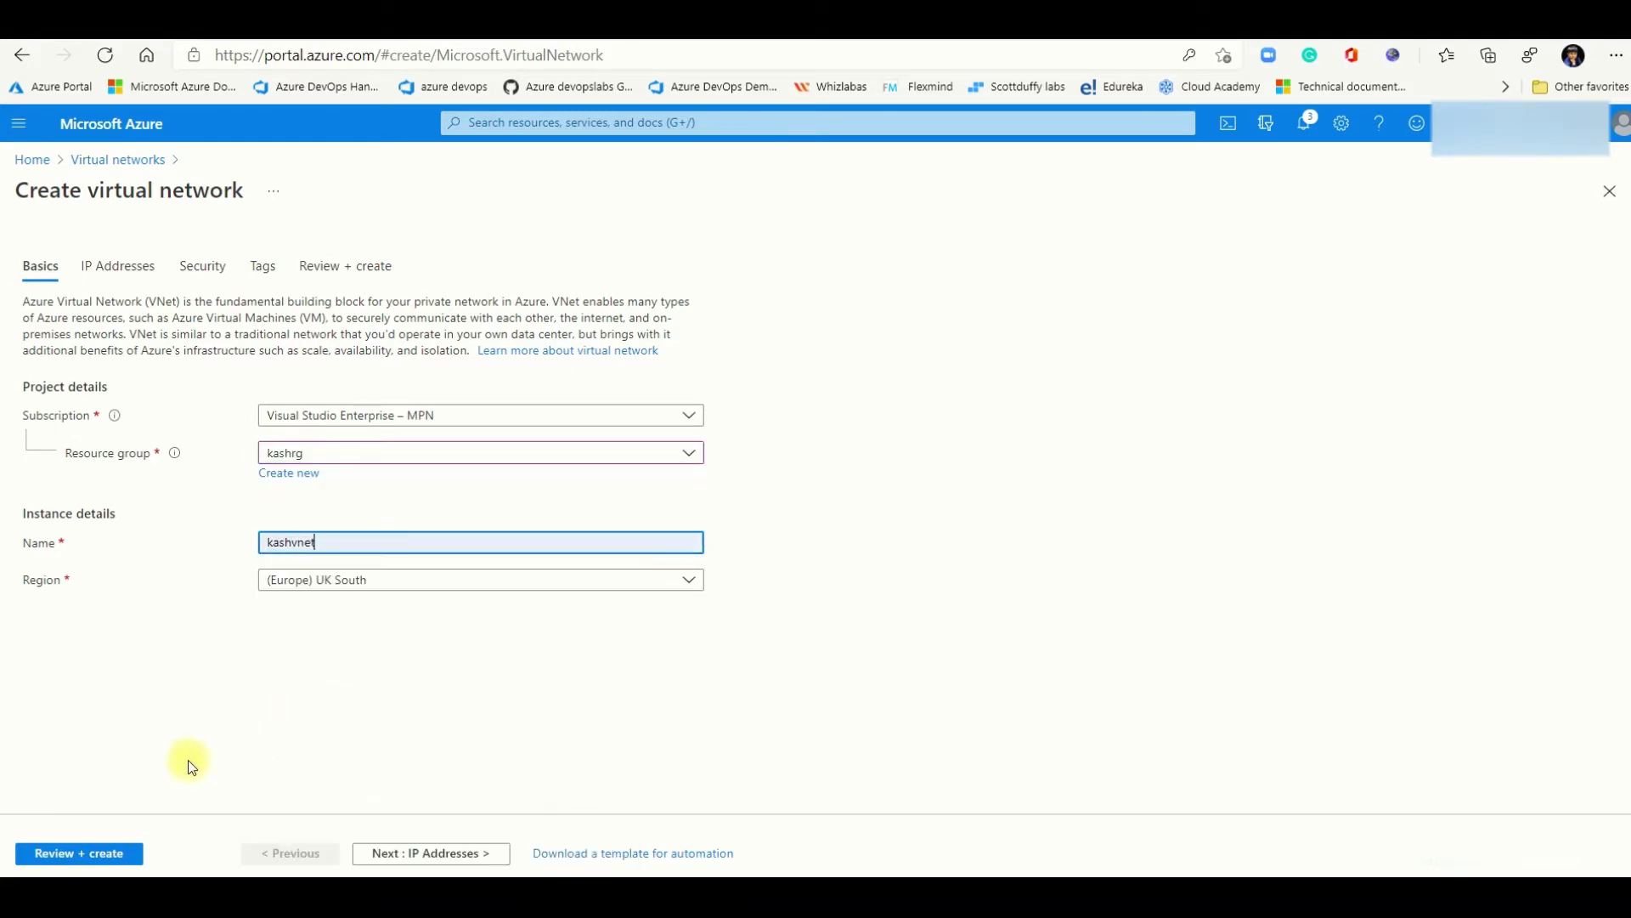
Step: Replace the virtual network's default IPv4 address space with 172.20.0.0/16
{"action": "left_click", "coordinate": [427, 854]}
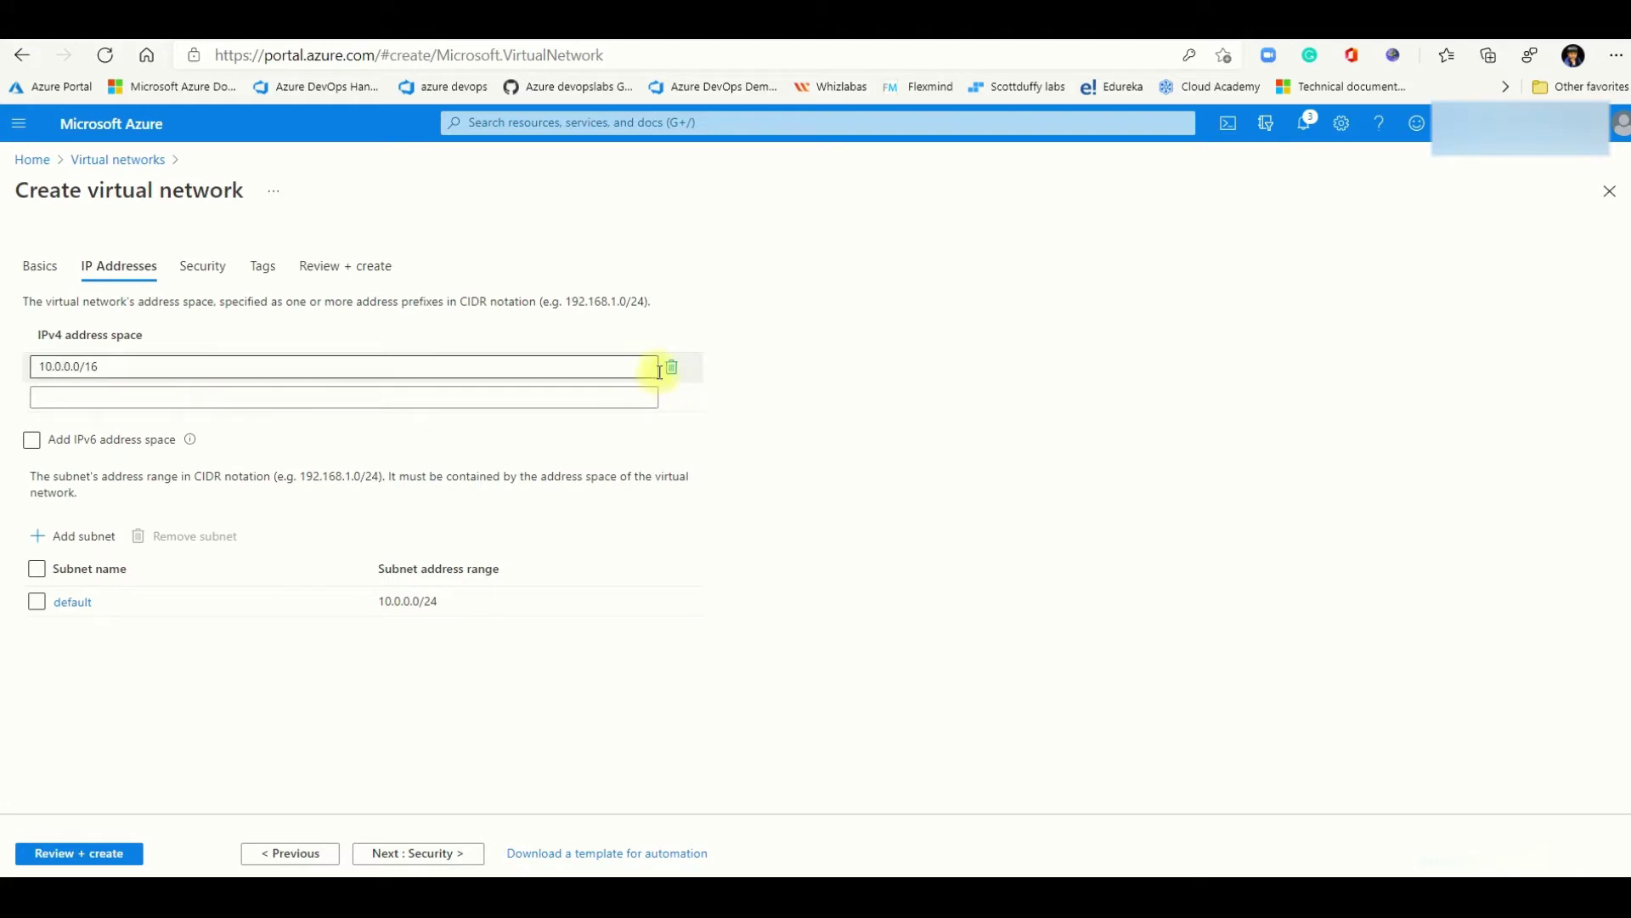
{"action": "left_click", "coordinate": [674, 368]}
{"action": "left_click", "coordinate": [204, 365]}
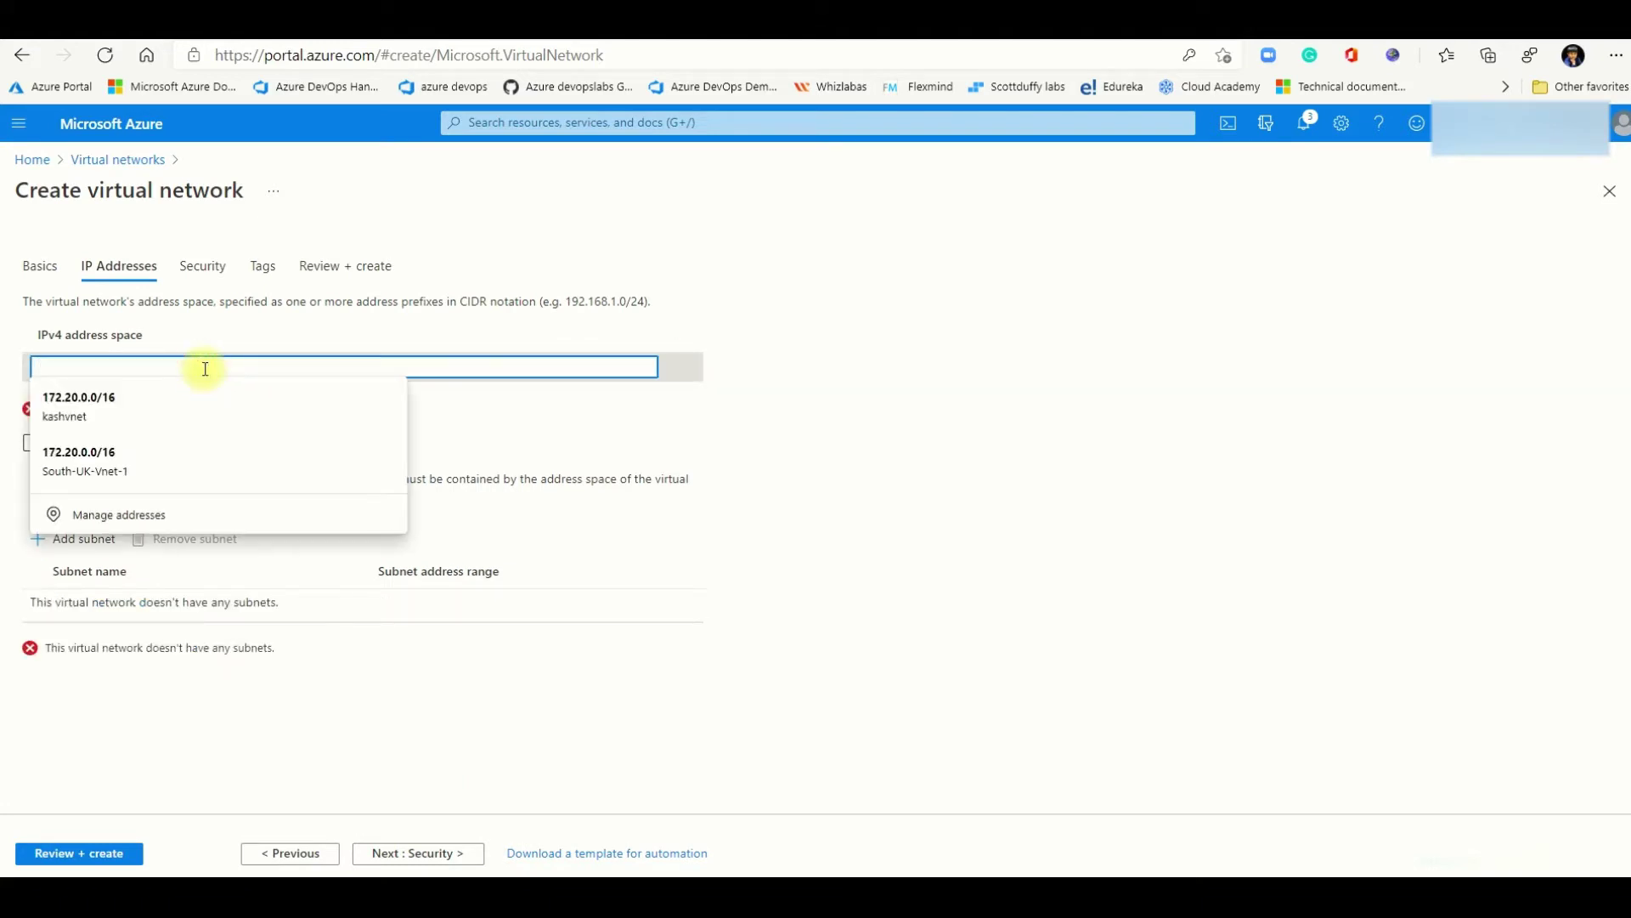
{"action": "left_click", "coordinate": [159, 395]}
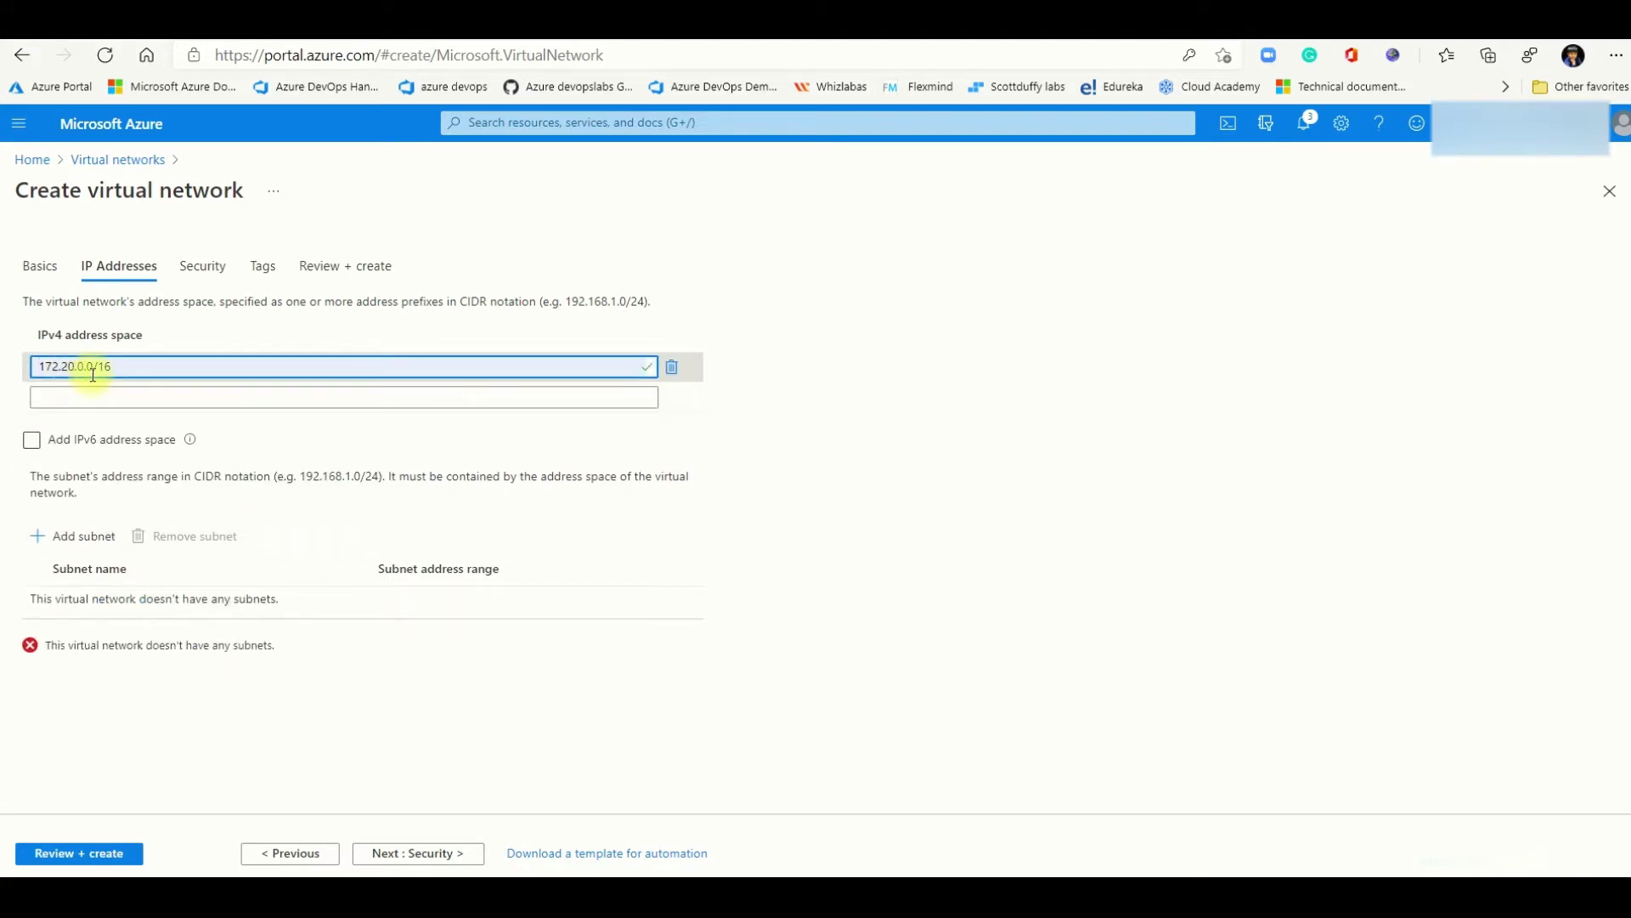
Step: Add a subnet named frontend with address range 172.20.0.0/26 and proceed to the virtual network's security settings
{"action": "left_click", "coordinate": [80, 537]}
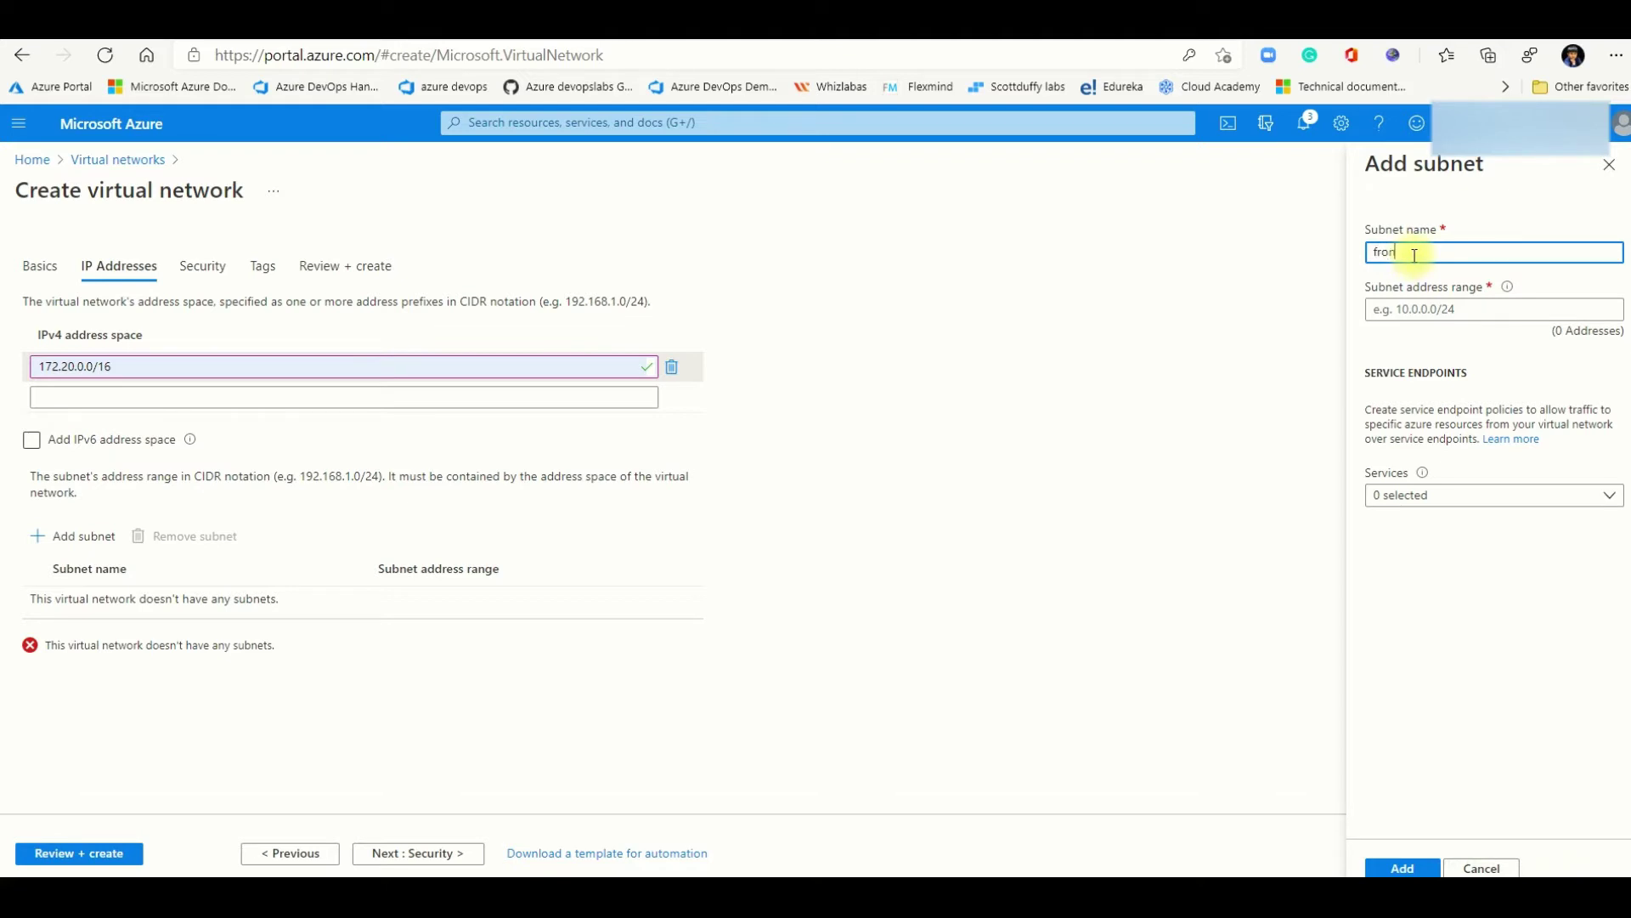
{"action": "left_click", "coordinate": [1463, 310]}
{"action": "type", "text": "1"}
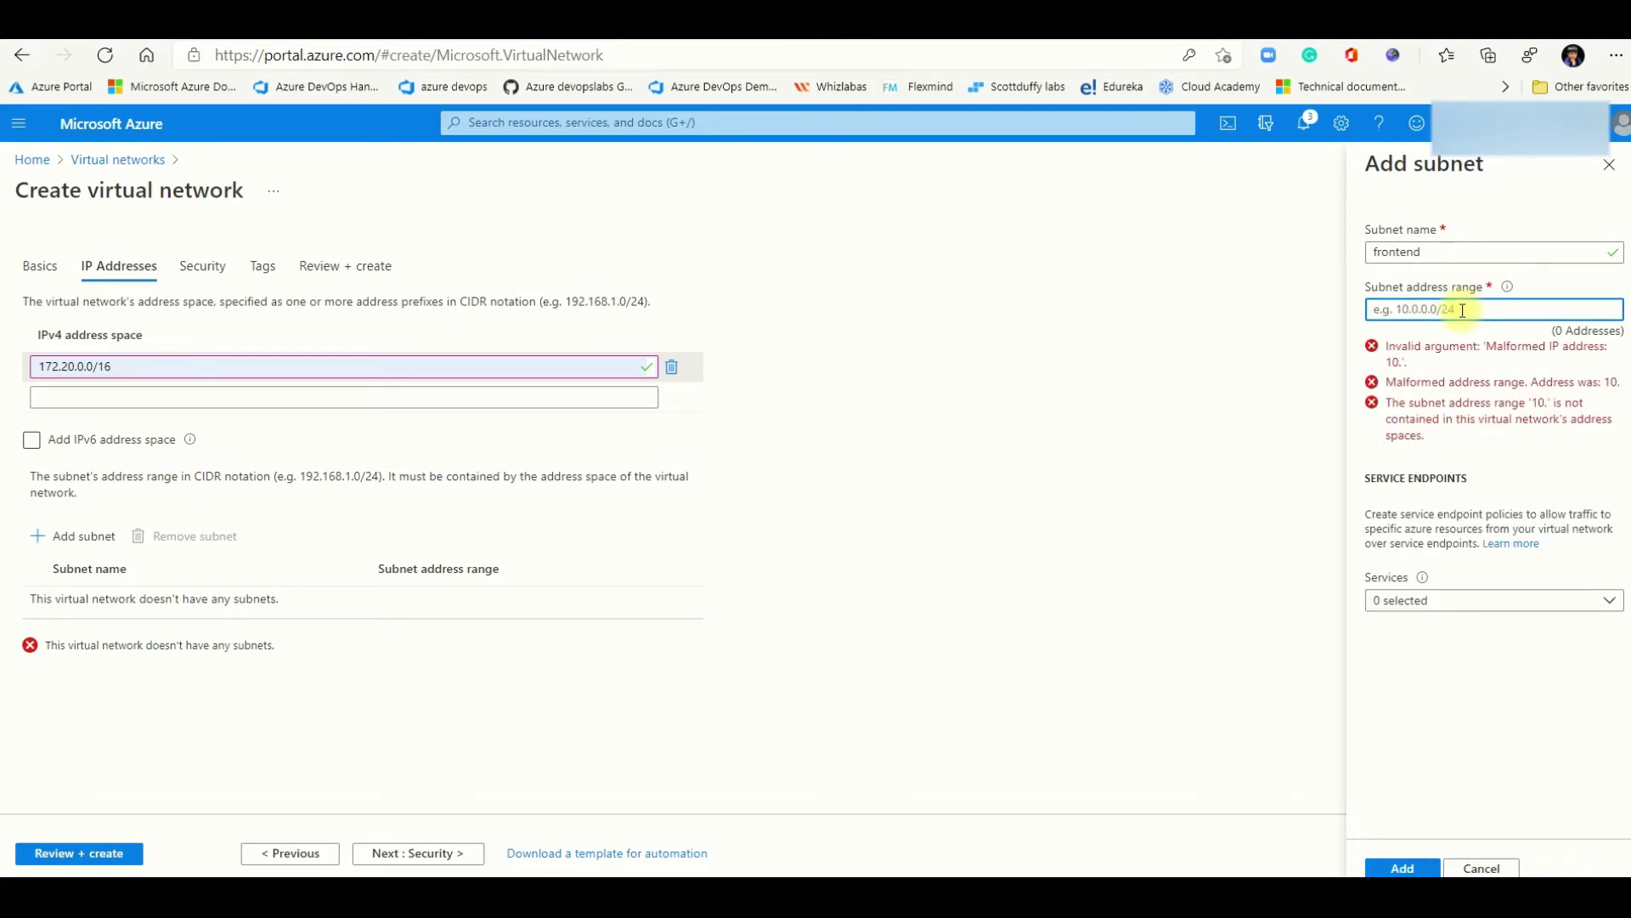
{"action": "type", "text": ".20.0.0"}
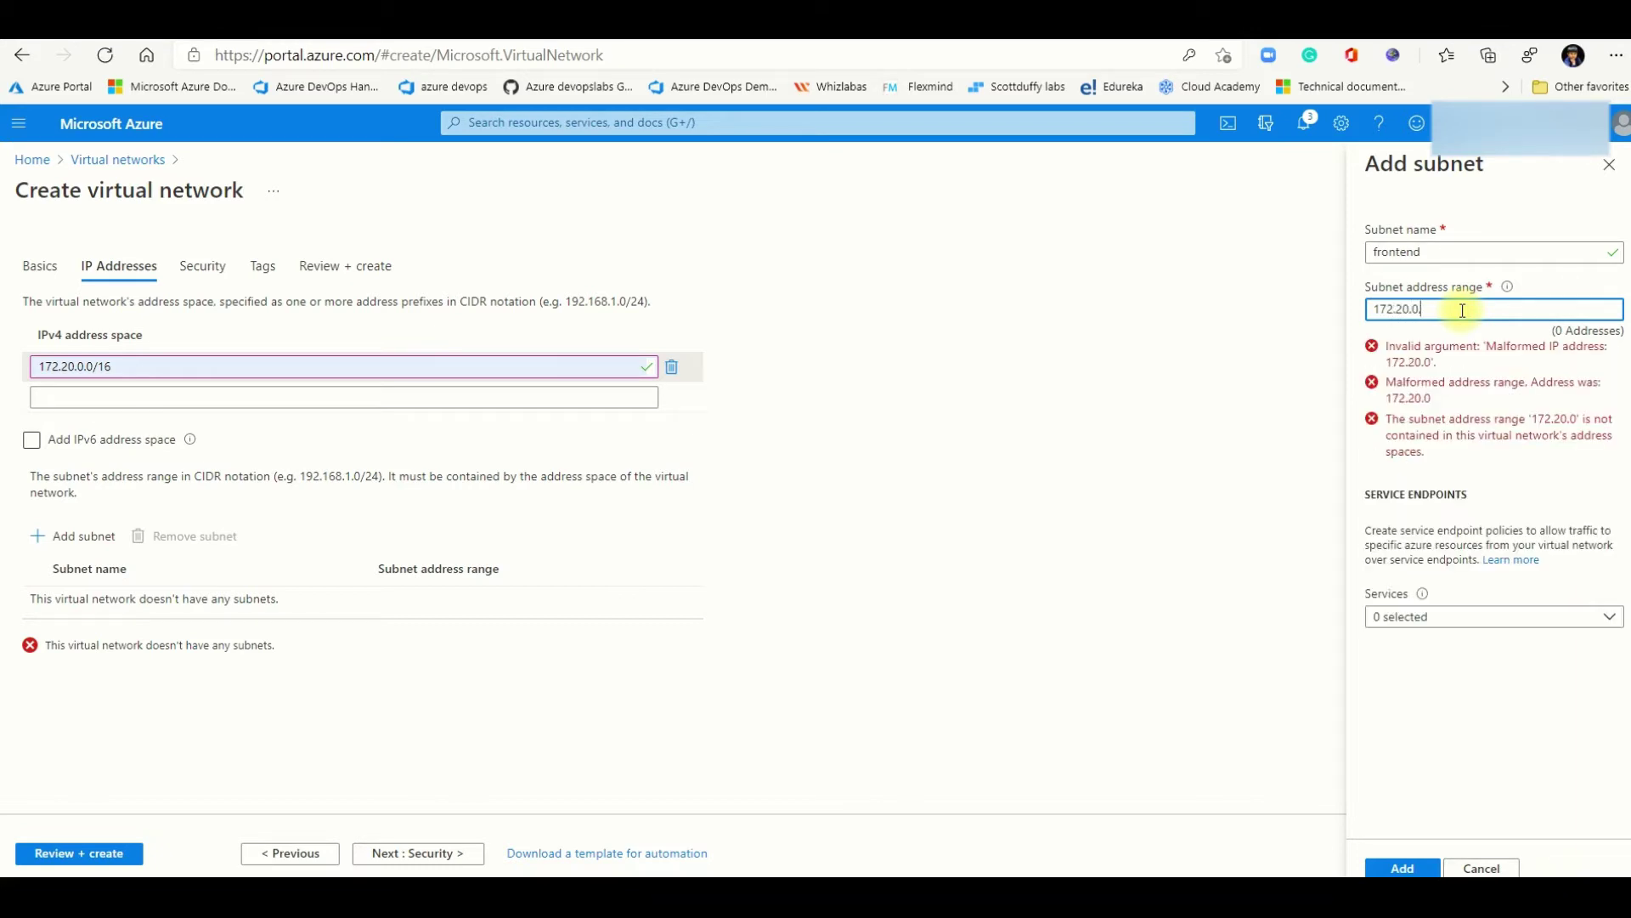
{"action": "type", "text": "/26"}
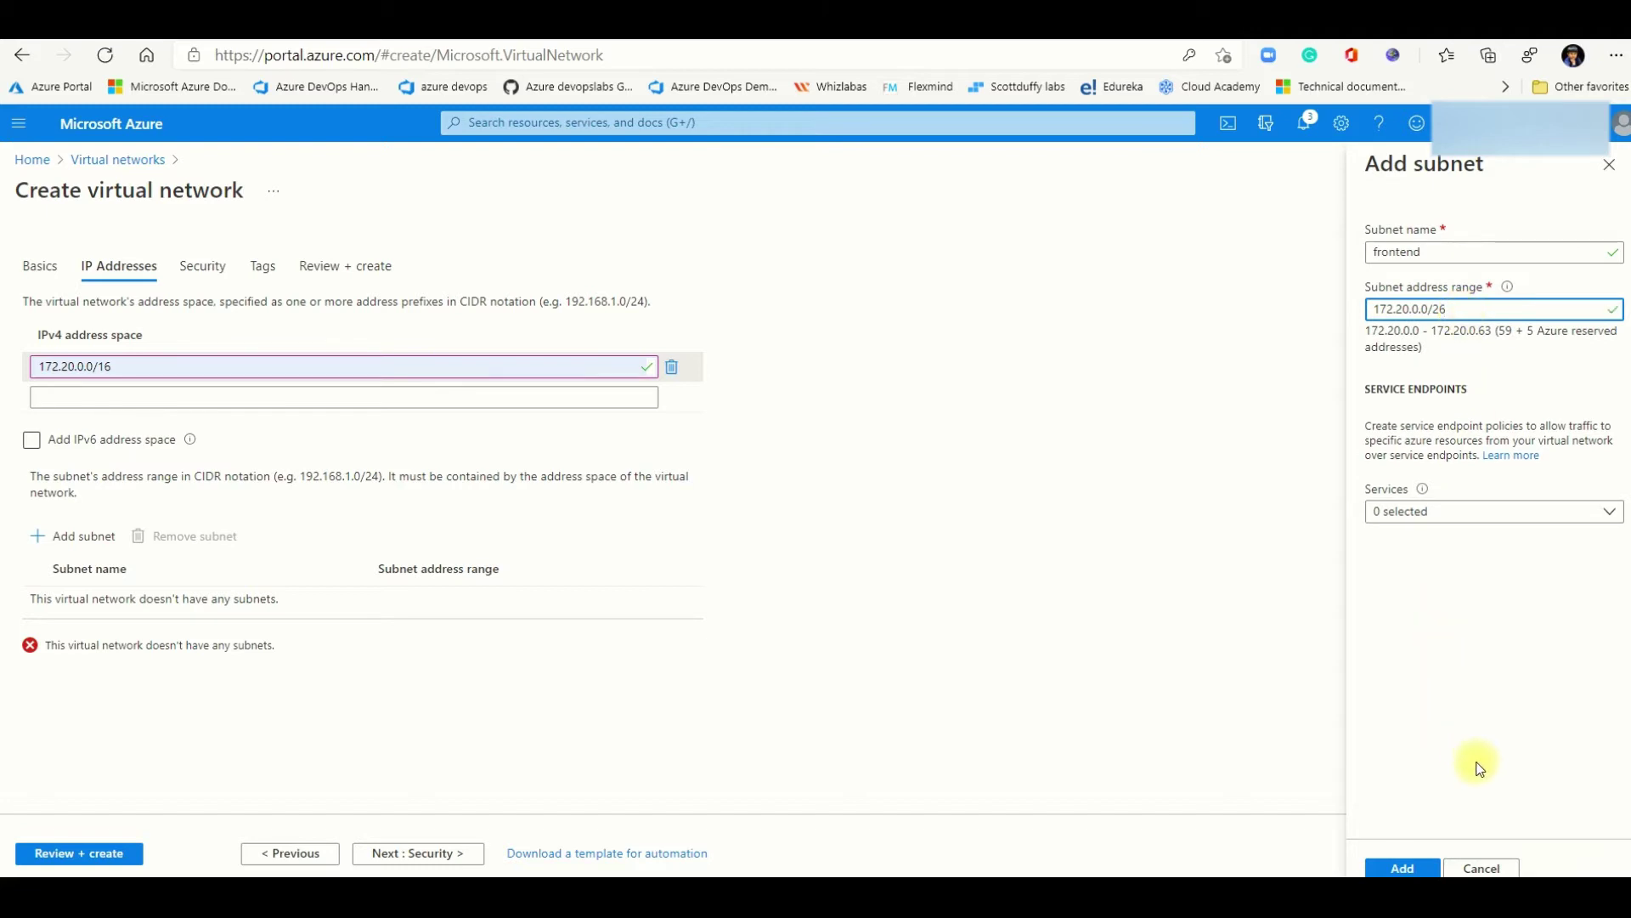
{"action": "left_click", "coordinate": [1398, 870]}
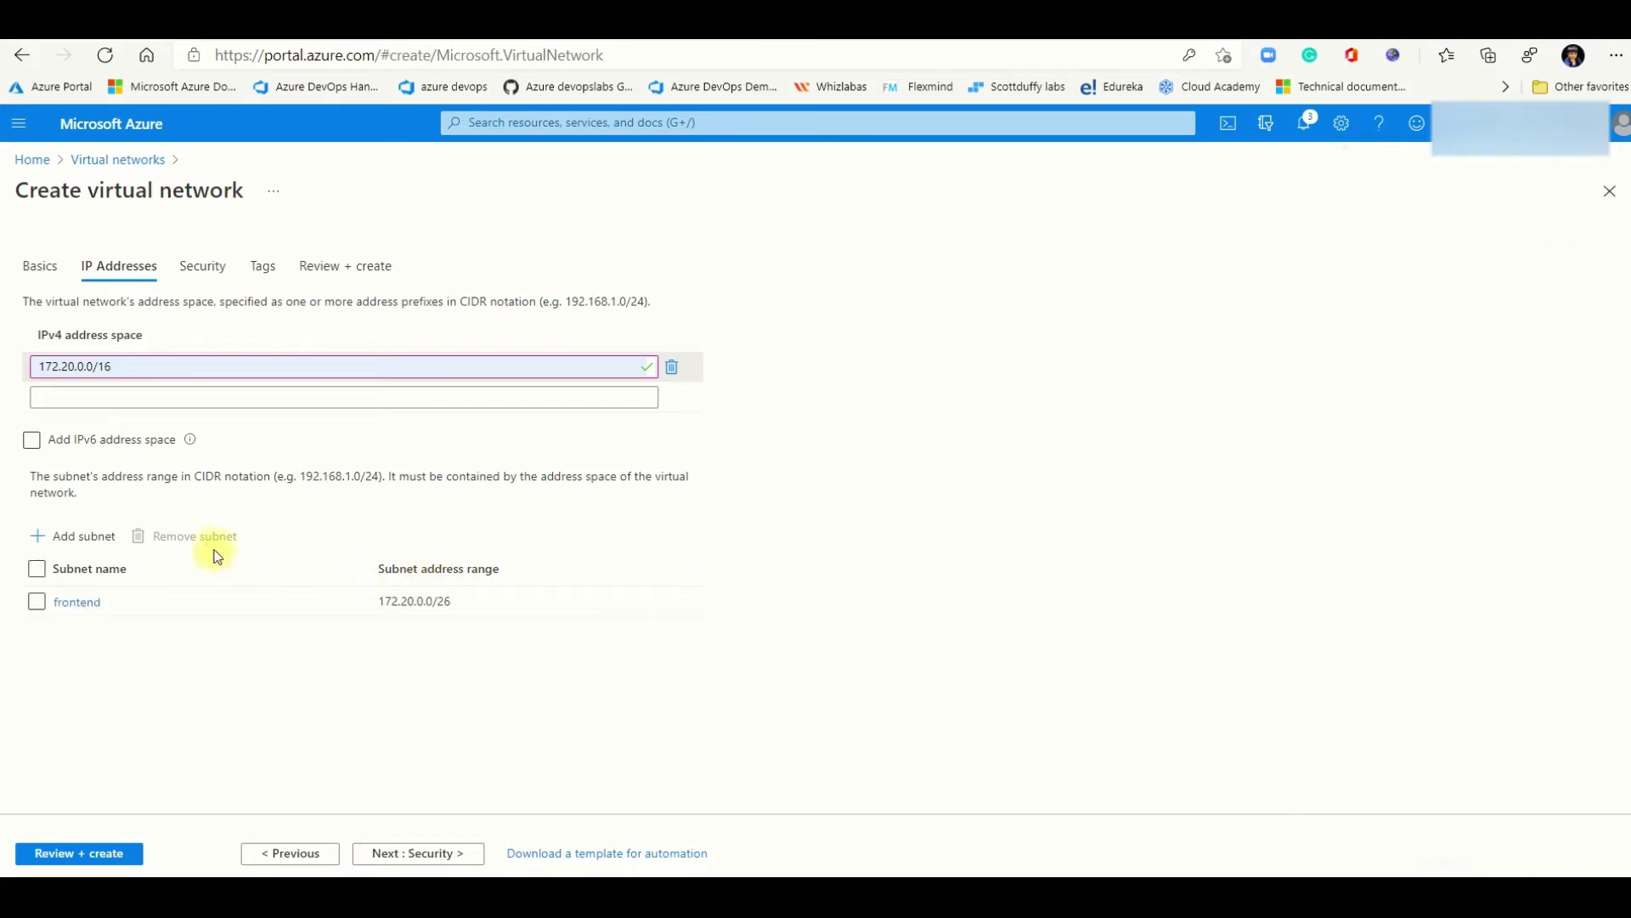
{"action": "left_click", "coordinate": [430, 853]}
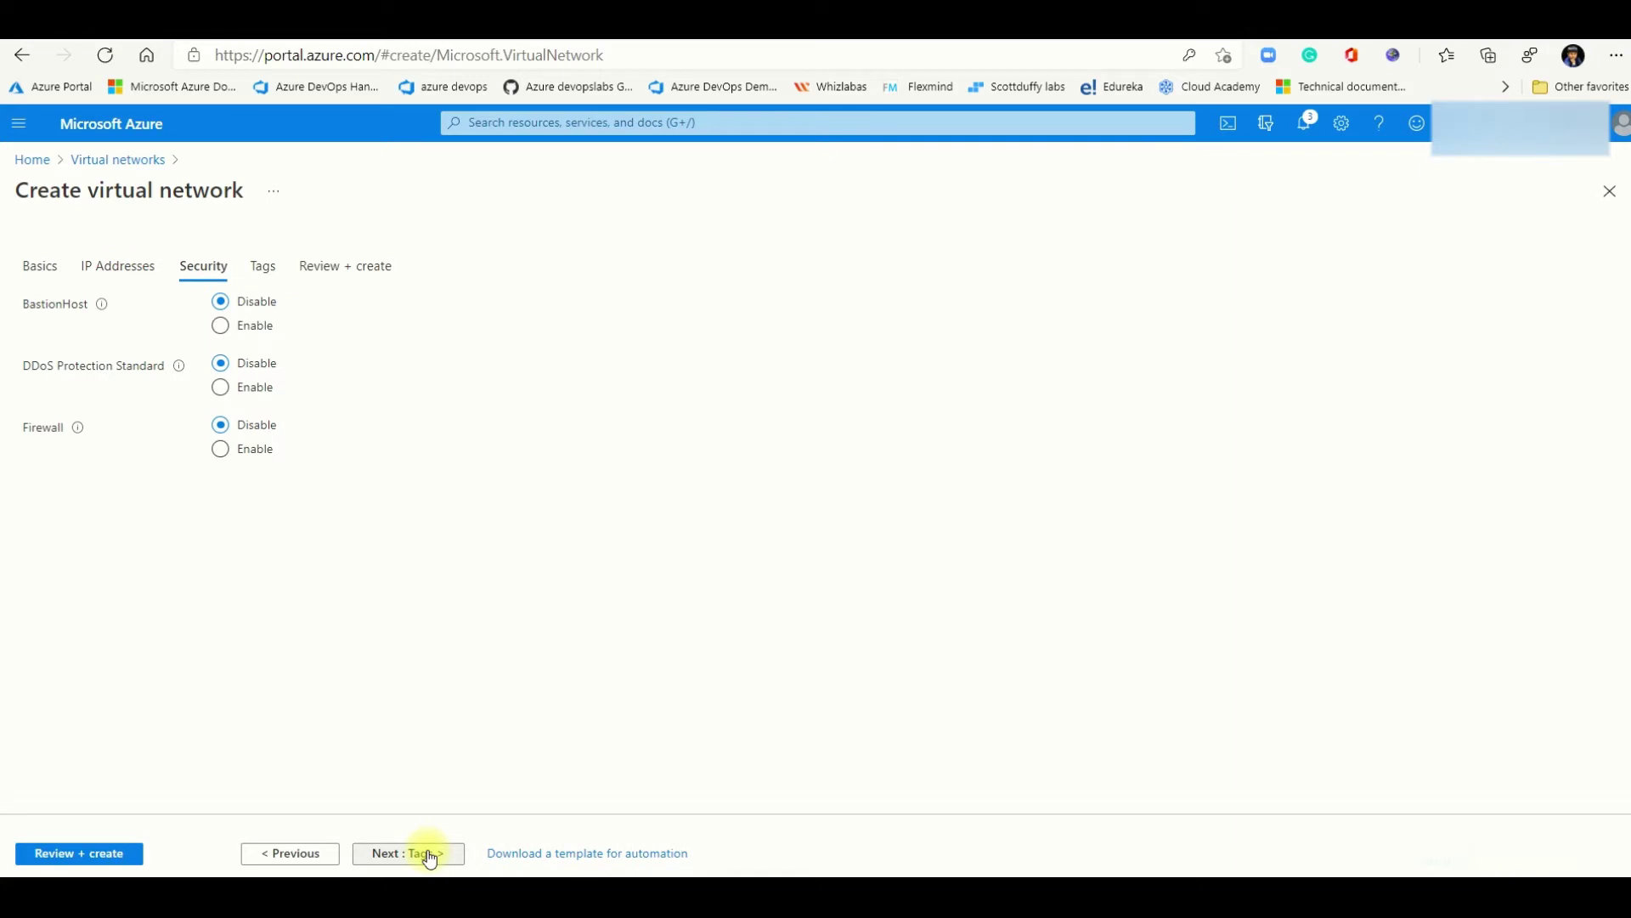
Step: Keep the default security settings and no tags, review the virtual network kashvnet and create it
{"action": "left_click", "coordinate": [430, 853]}
{"action": "left_click", "coordinate": [120, 855]}
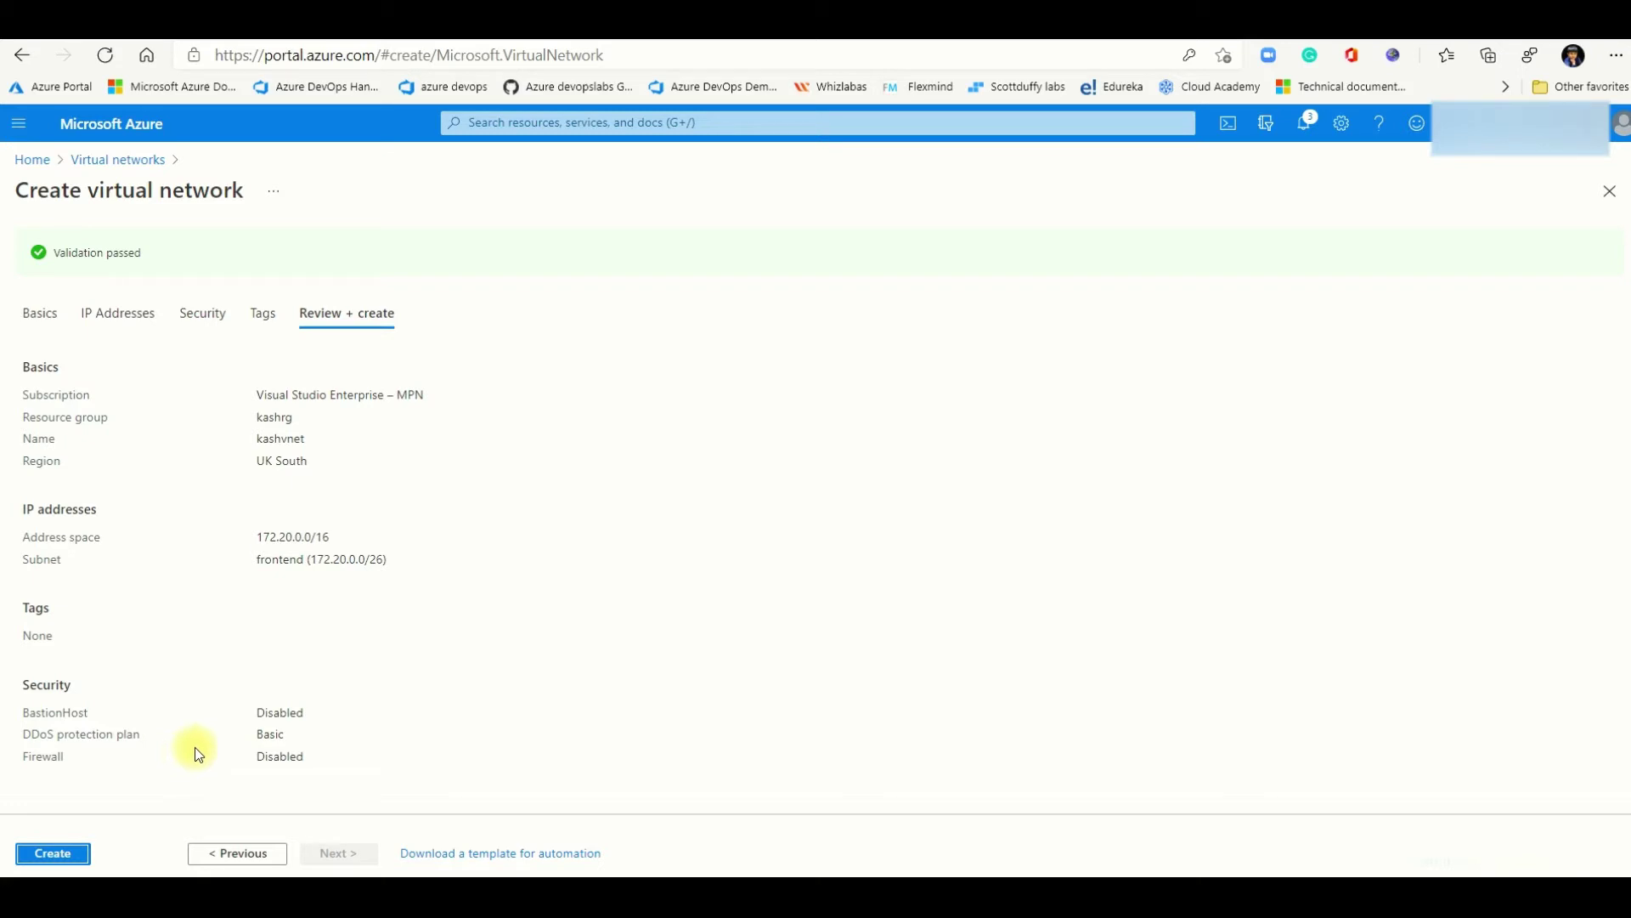
{"action": "left_click", "coordinate": [72, 851]}
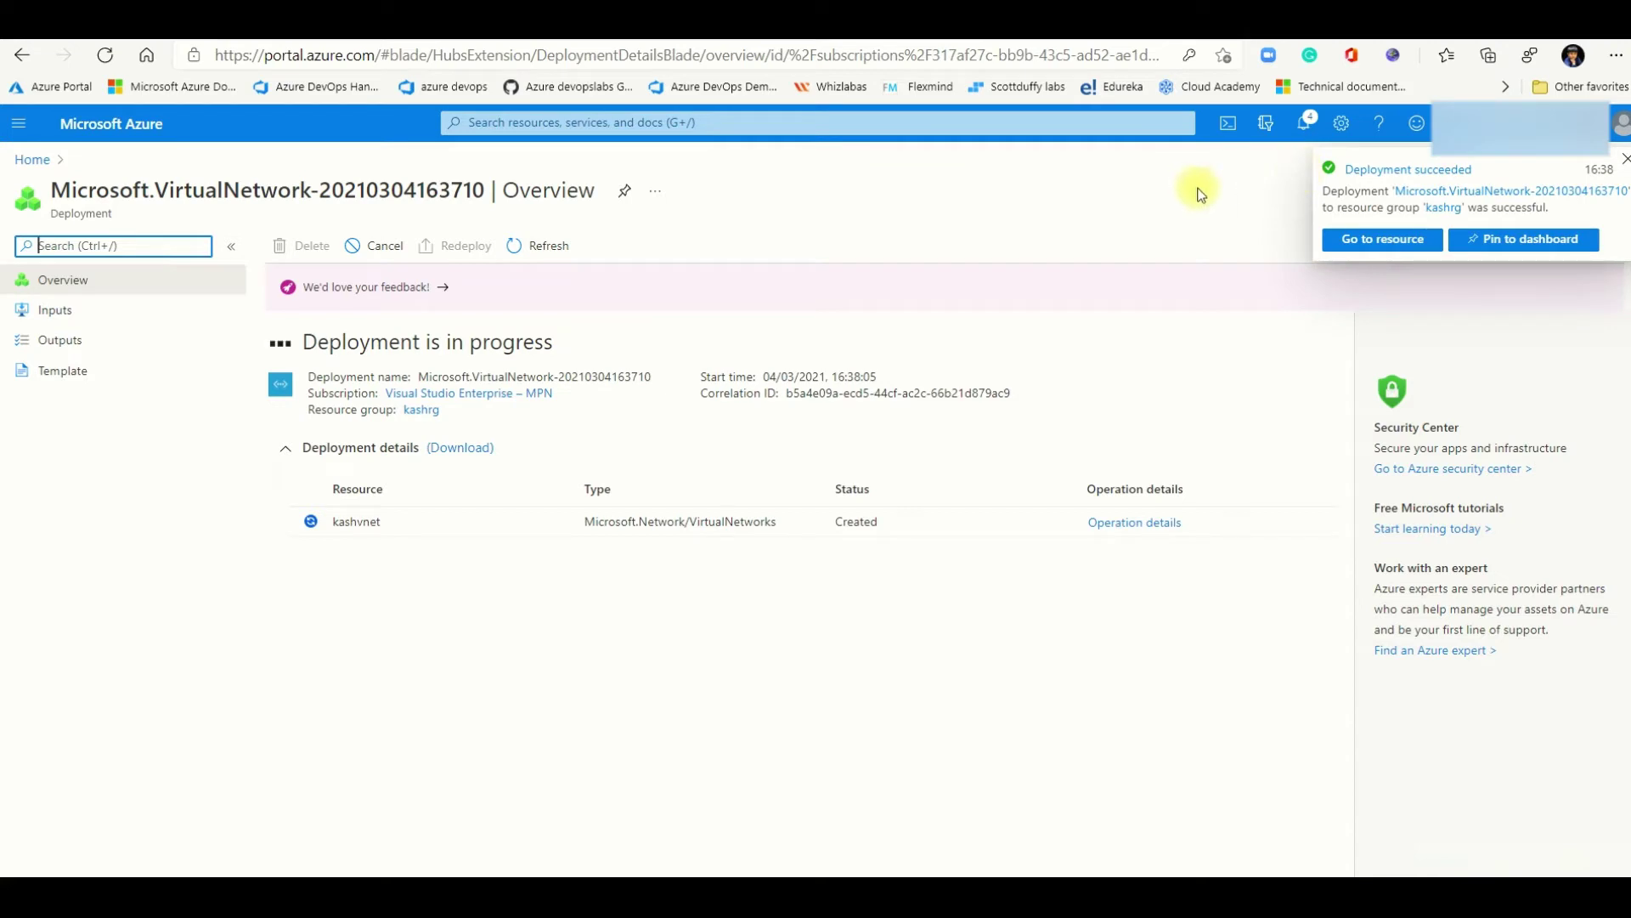
Step: Go to the Virtual machines service from the portal home and start creating a new virtual machine
{"action": "left_click", "coordinate": [35, 160]}
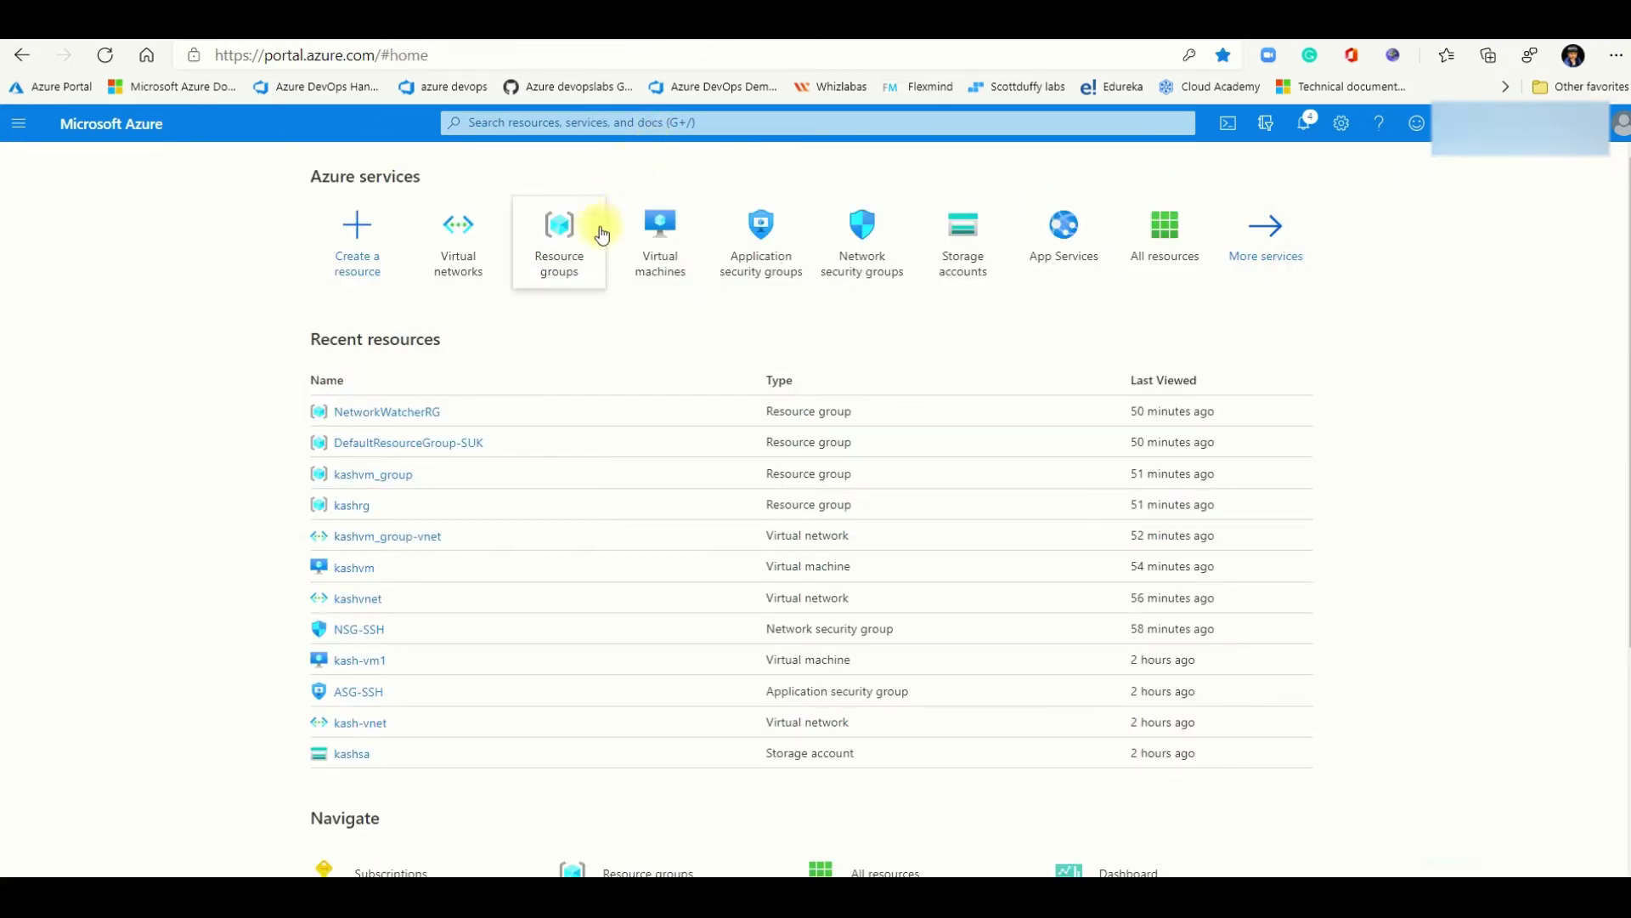
{"action": "left_click", "coordinate": [660, 229]}
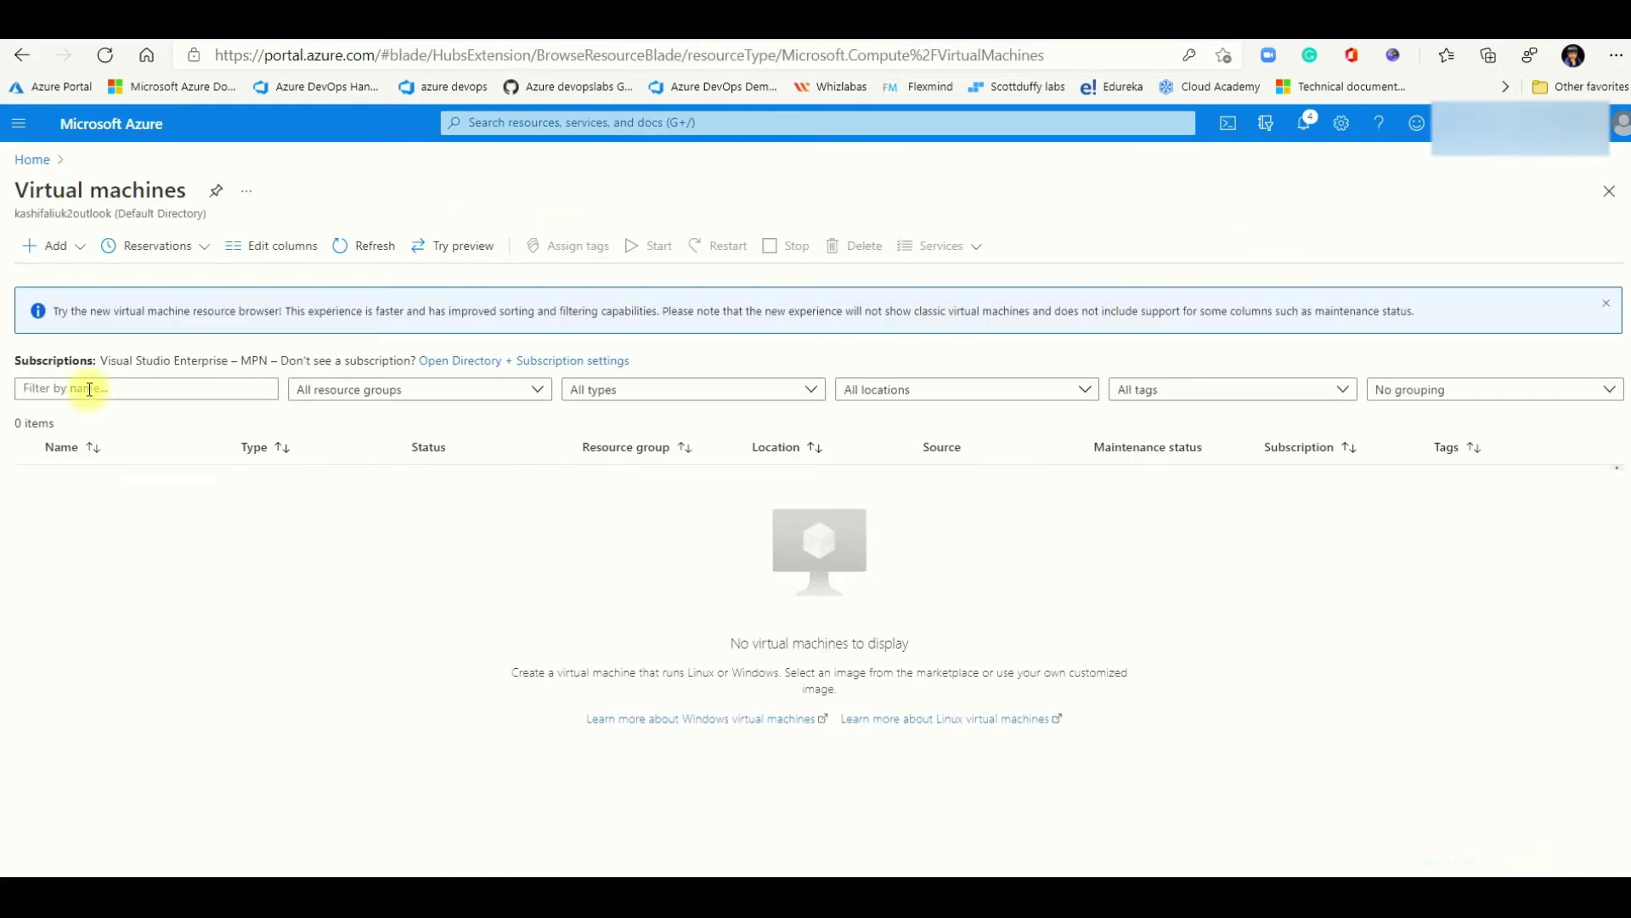
{"action": "left_click", "coordinate": [60, 245]}
{"action": "left_click", "coordinate": [78, 276]}
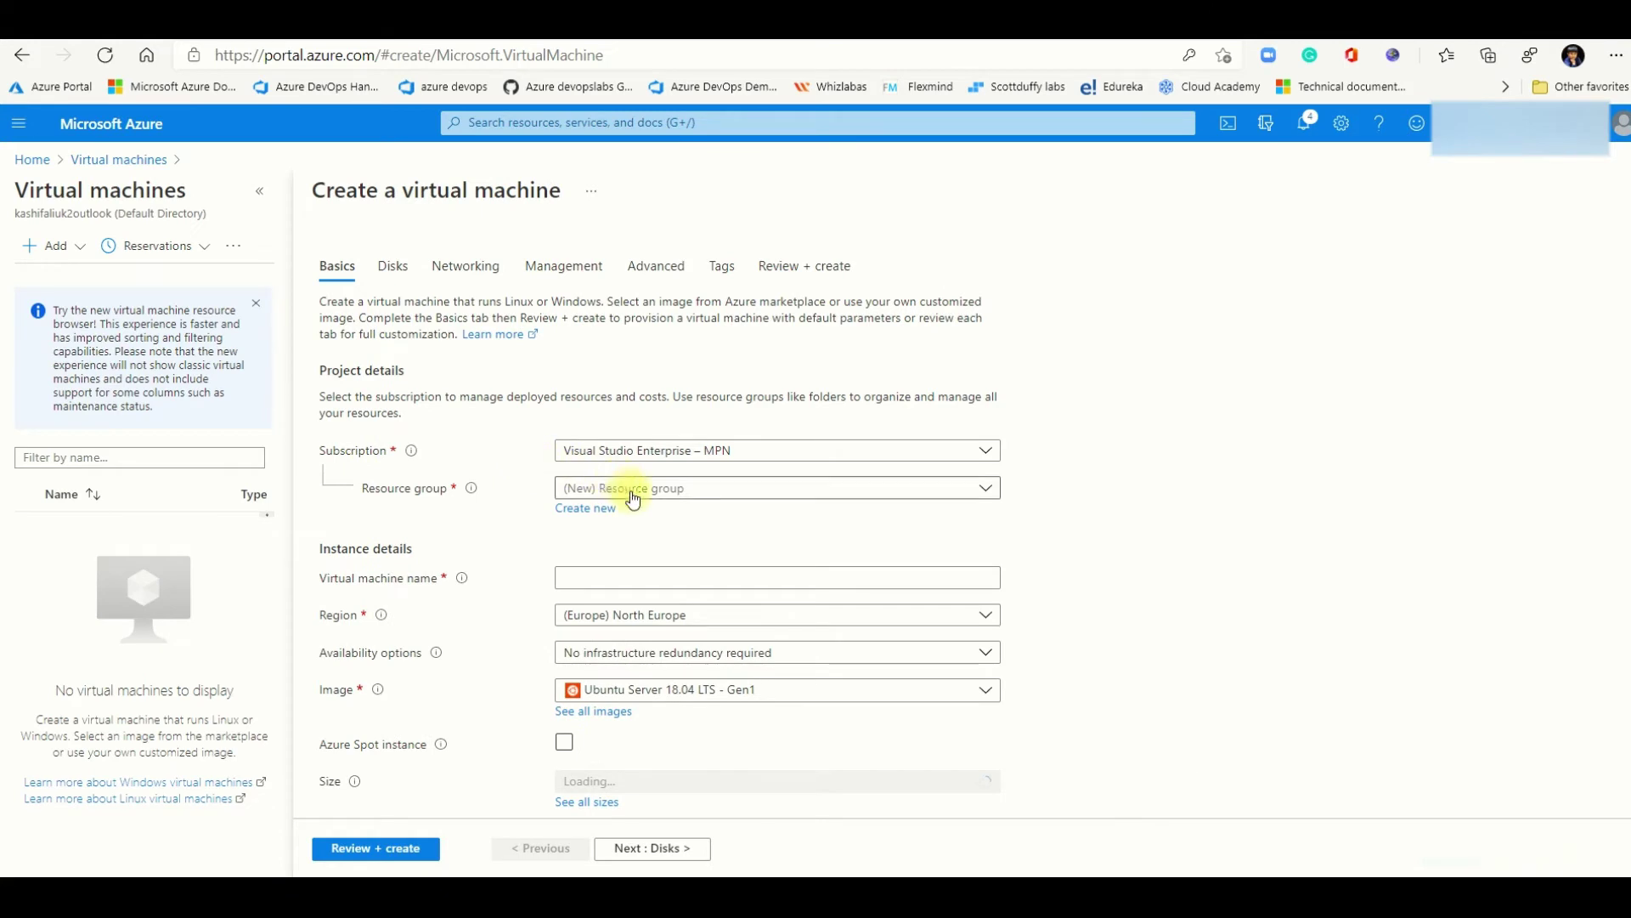
Step: Assign the virtual machine to resource group kashrg and name it kashvm
{"action": "left_click", "coordinate": [713, 490]}
{"action": "left_click", "coordinate": [611, 554]}
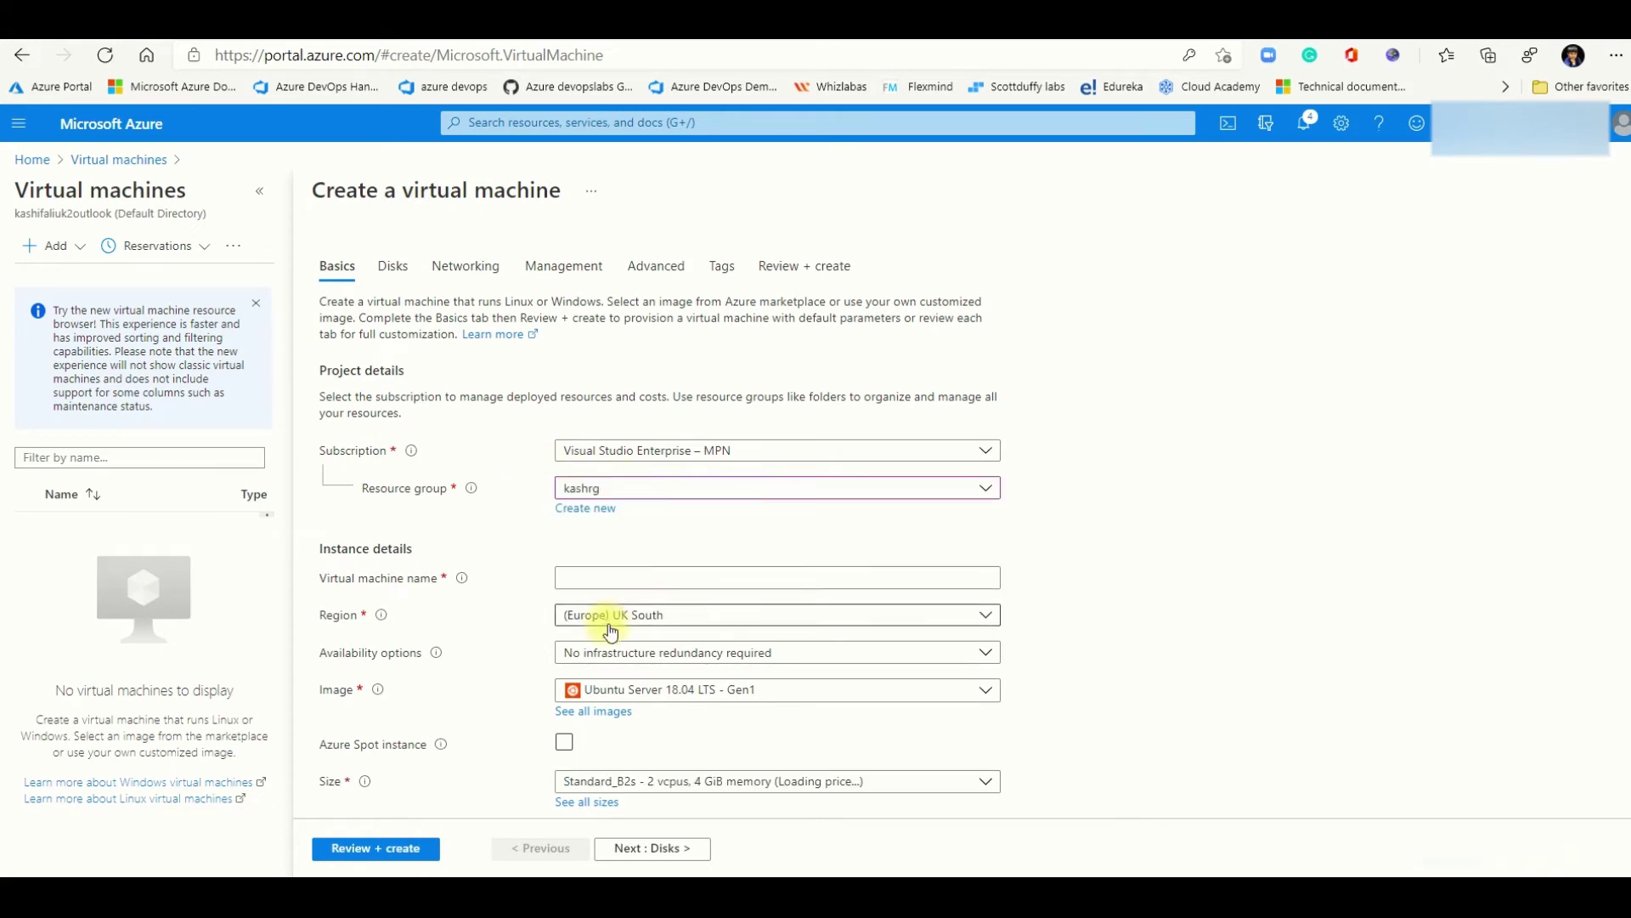
{"action": "left_click", "coordinate": [619, 579]}
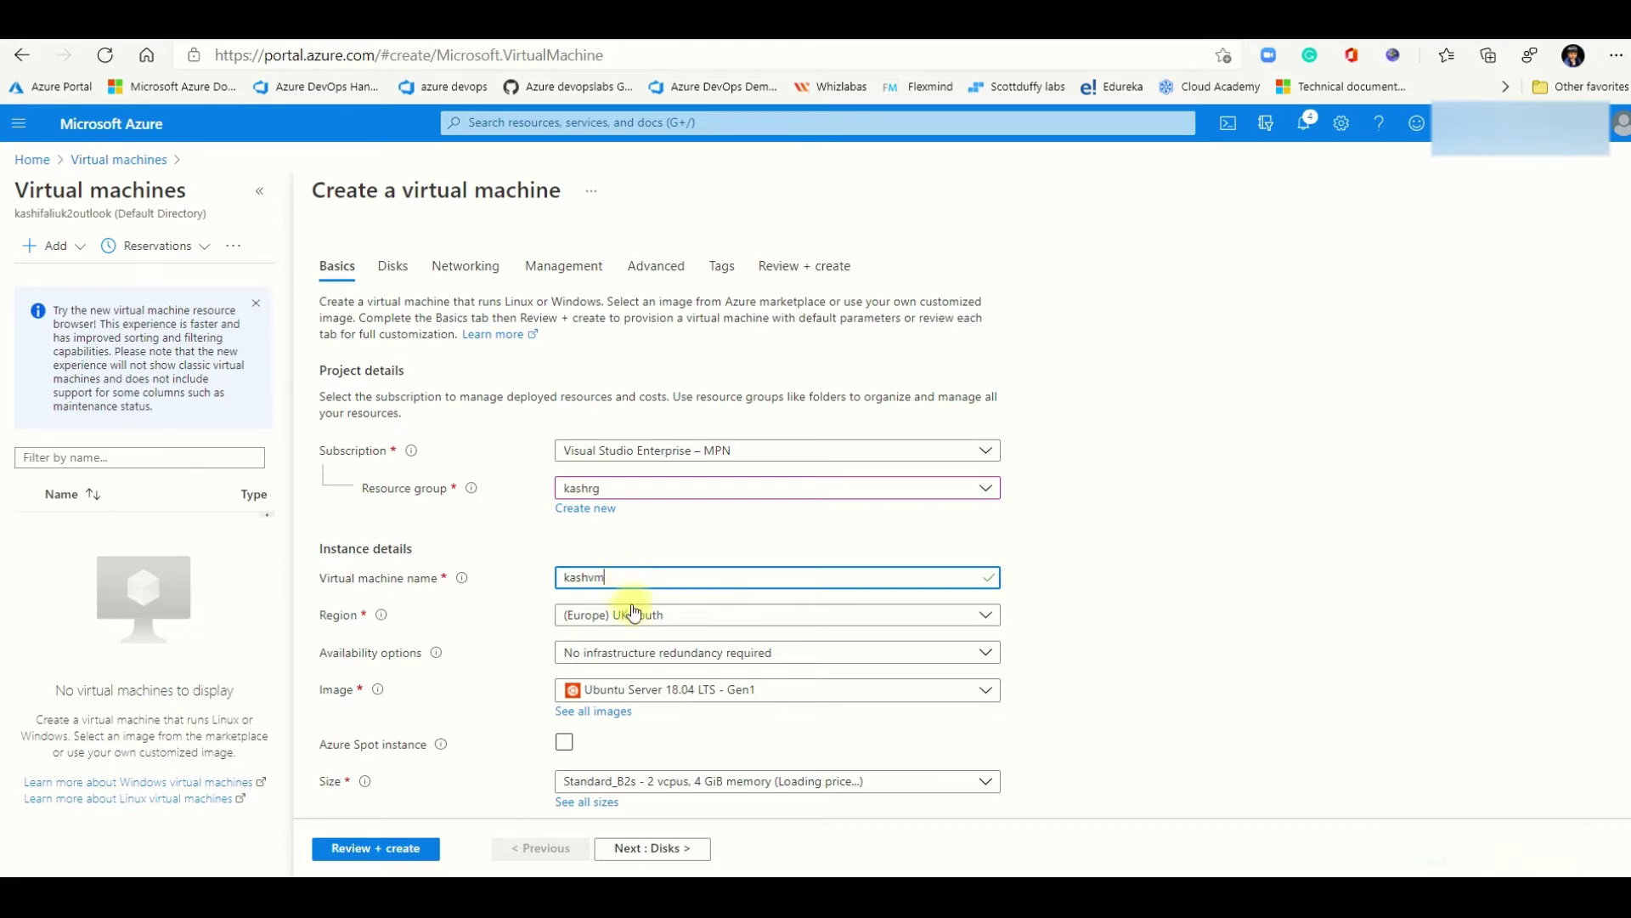
Step: Set the administrator account to password authentication with username azureadmin, and enter and confirm the account password
{"action": "scroll", "coordinate": [703, 777], "scroll_direction": "down", "scroll_amount": 3}
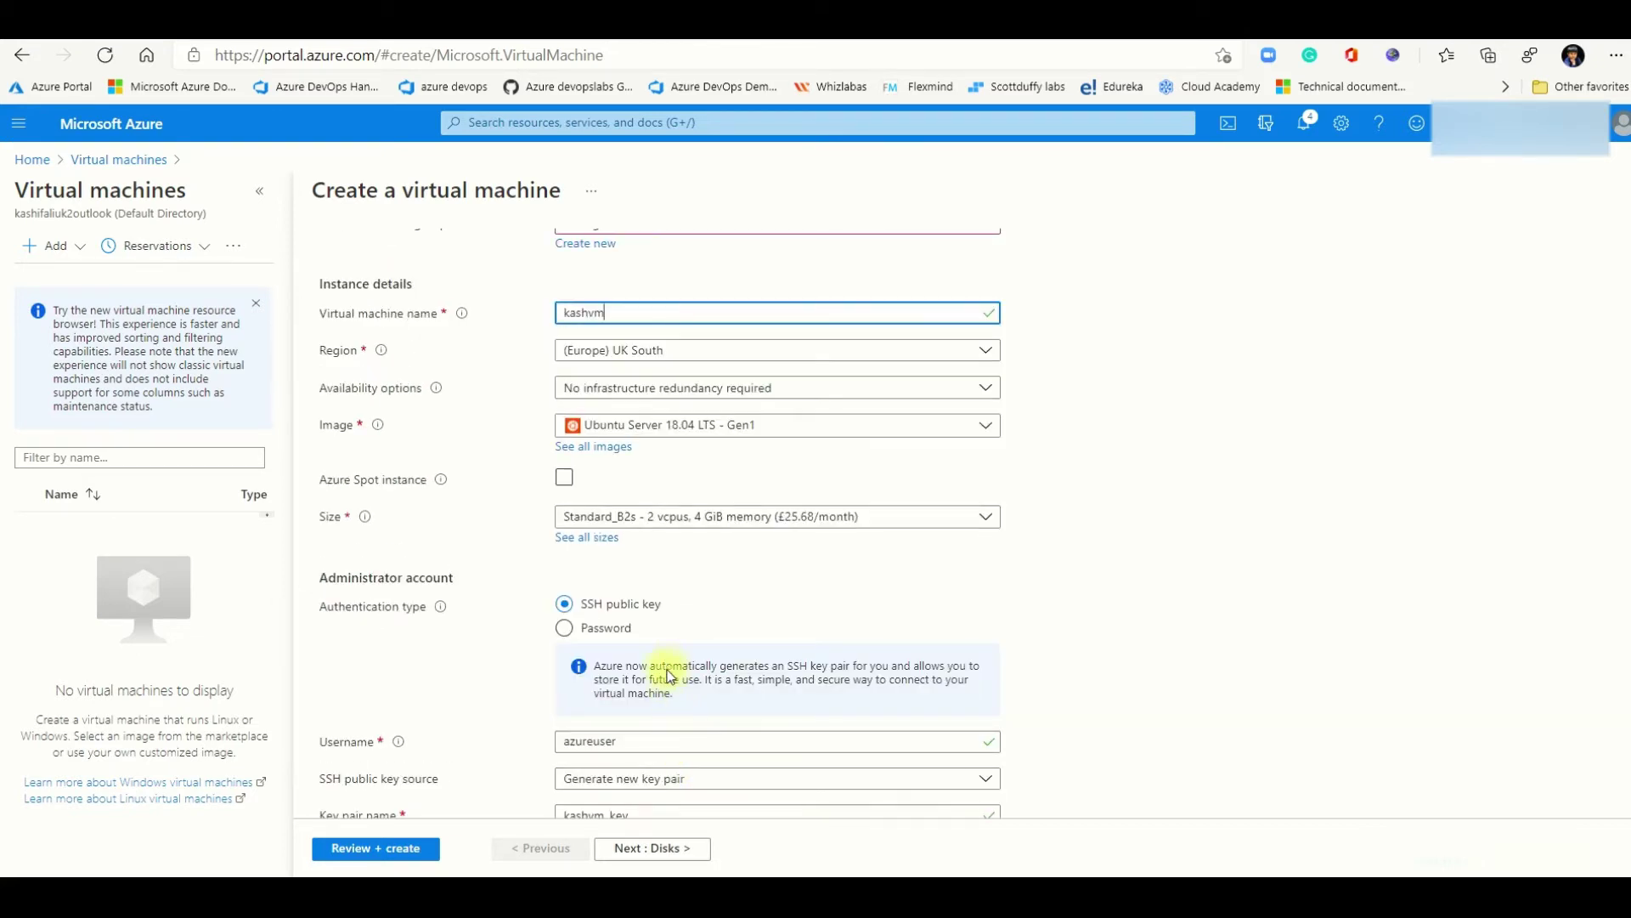
{"action": "left_click", "coordinate": [564, 628]}
{"action": "left_click", "coordinate": [613, 671]}
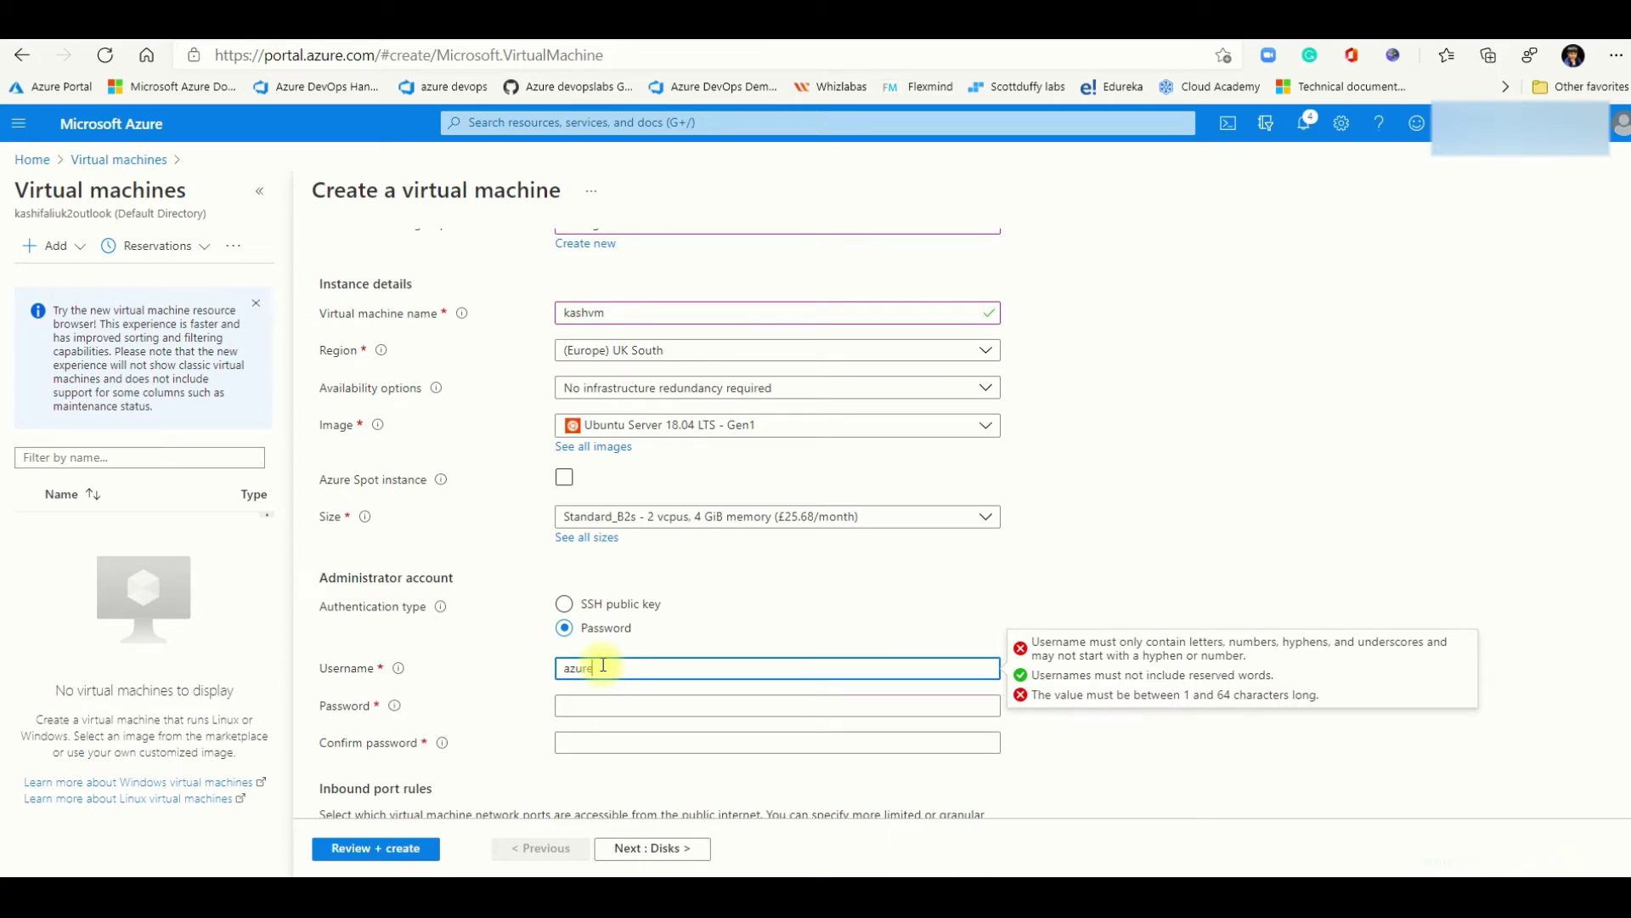
{"action": "key", "text": "Tab"}
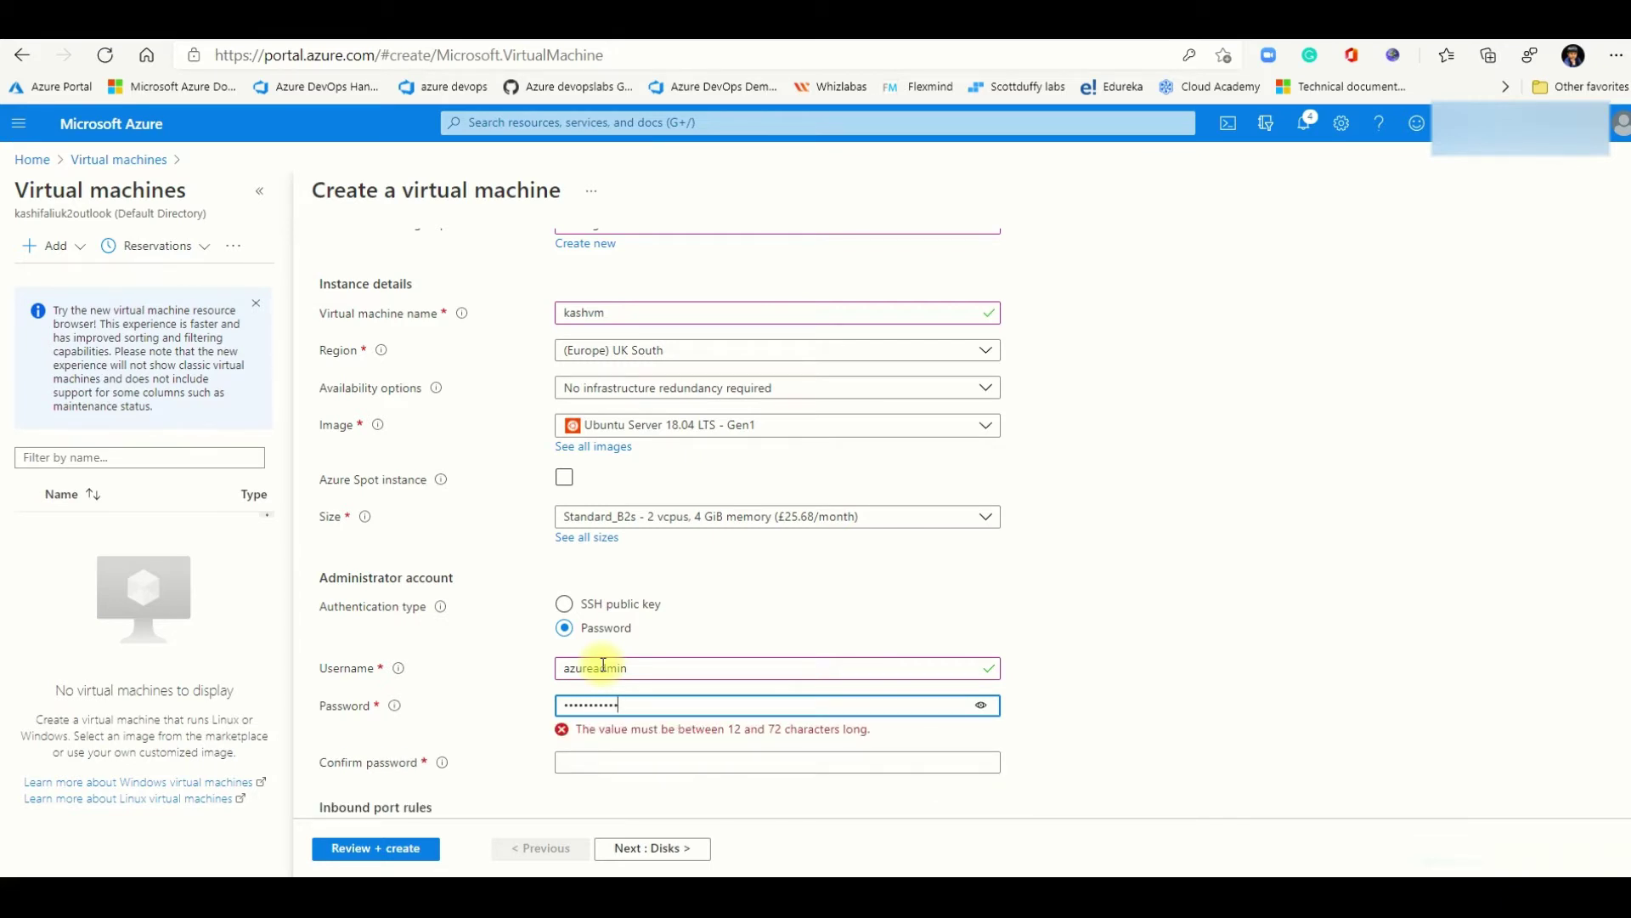
{"action": "left_click", "coordinate": [616, 741]}
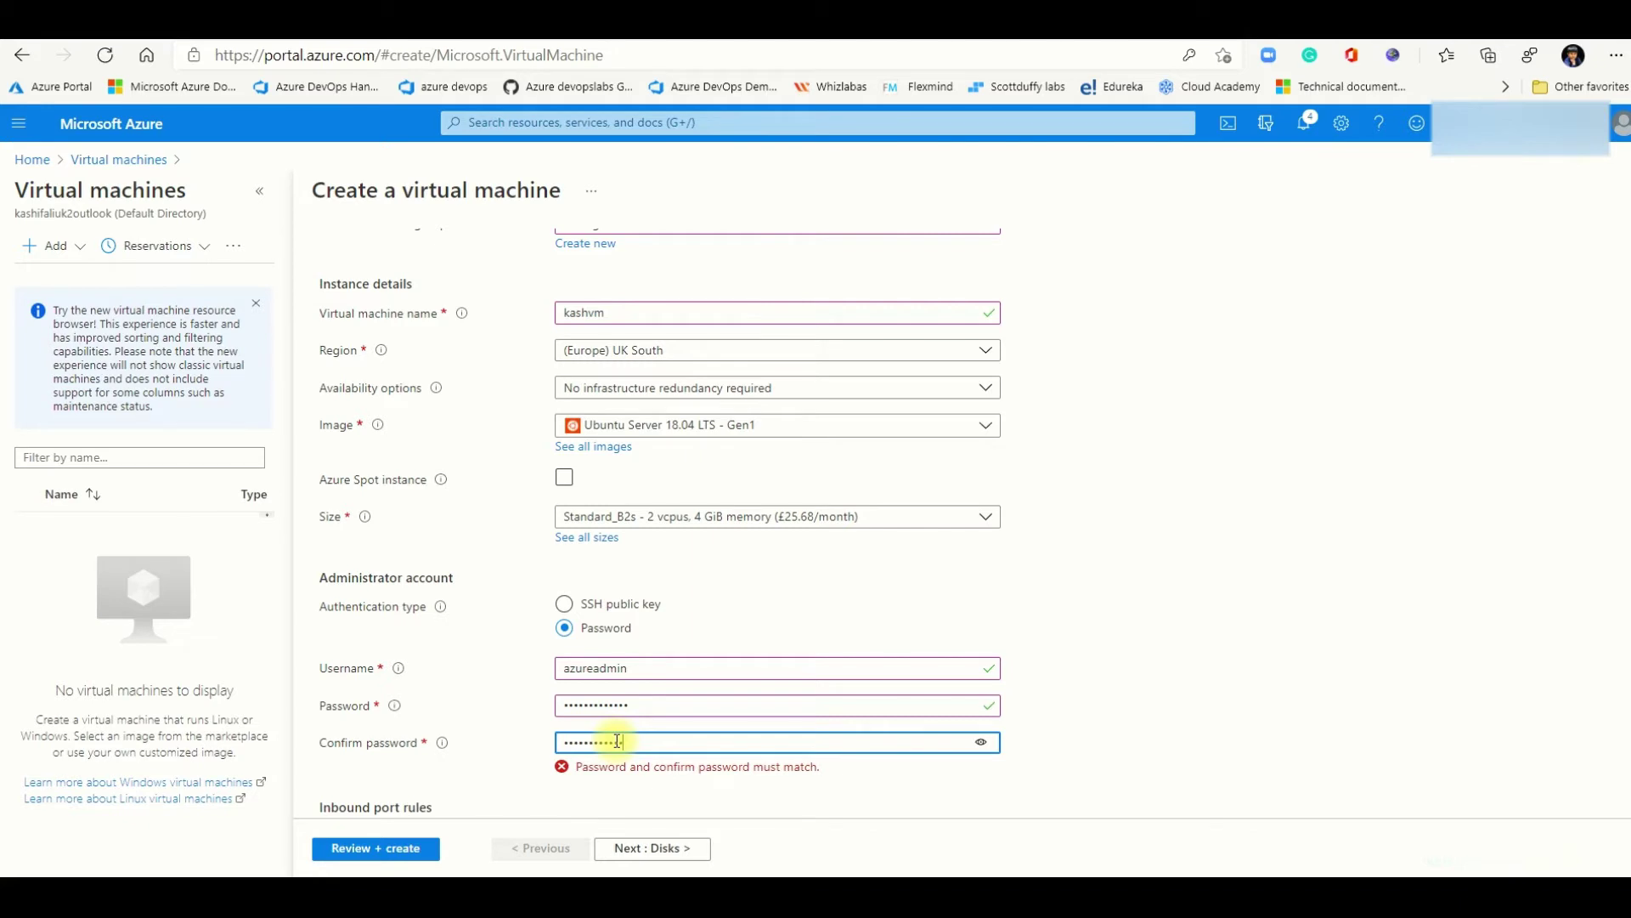
Step: Proceed to the virtual machine's disk settings and set the OS disk type to Standard SSD
{"action": "left_click", "coordinate": [668, 848]}
{"action": "left_click", "coordinate": [637, 368]}
{"action": "left_click", "coordinate": [623, 427]}
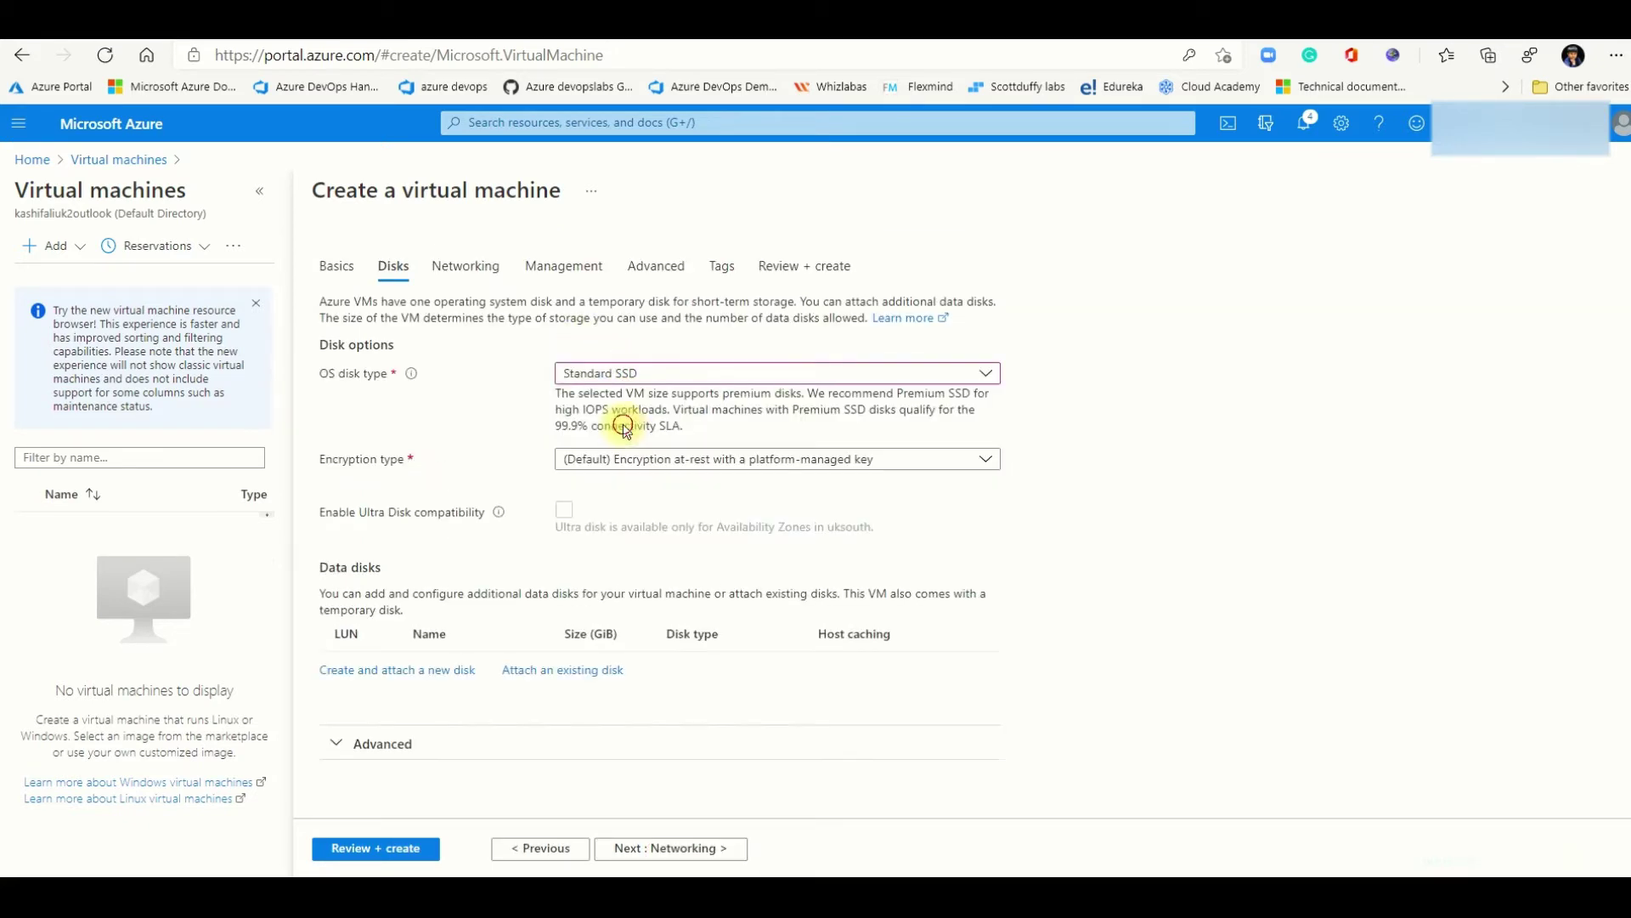
Step: In the networking settings, keep kashvnet with the frontend subnet and set public inbound ports to None
{"action": "left_click", "coordinate": [711, 849]}
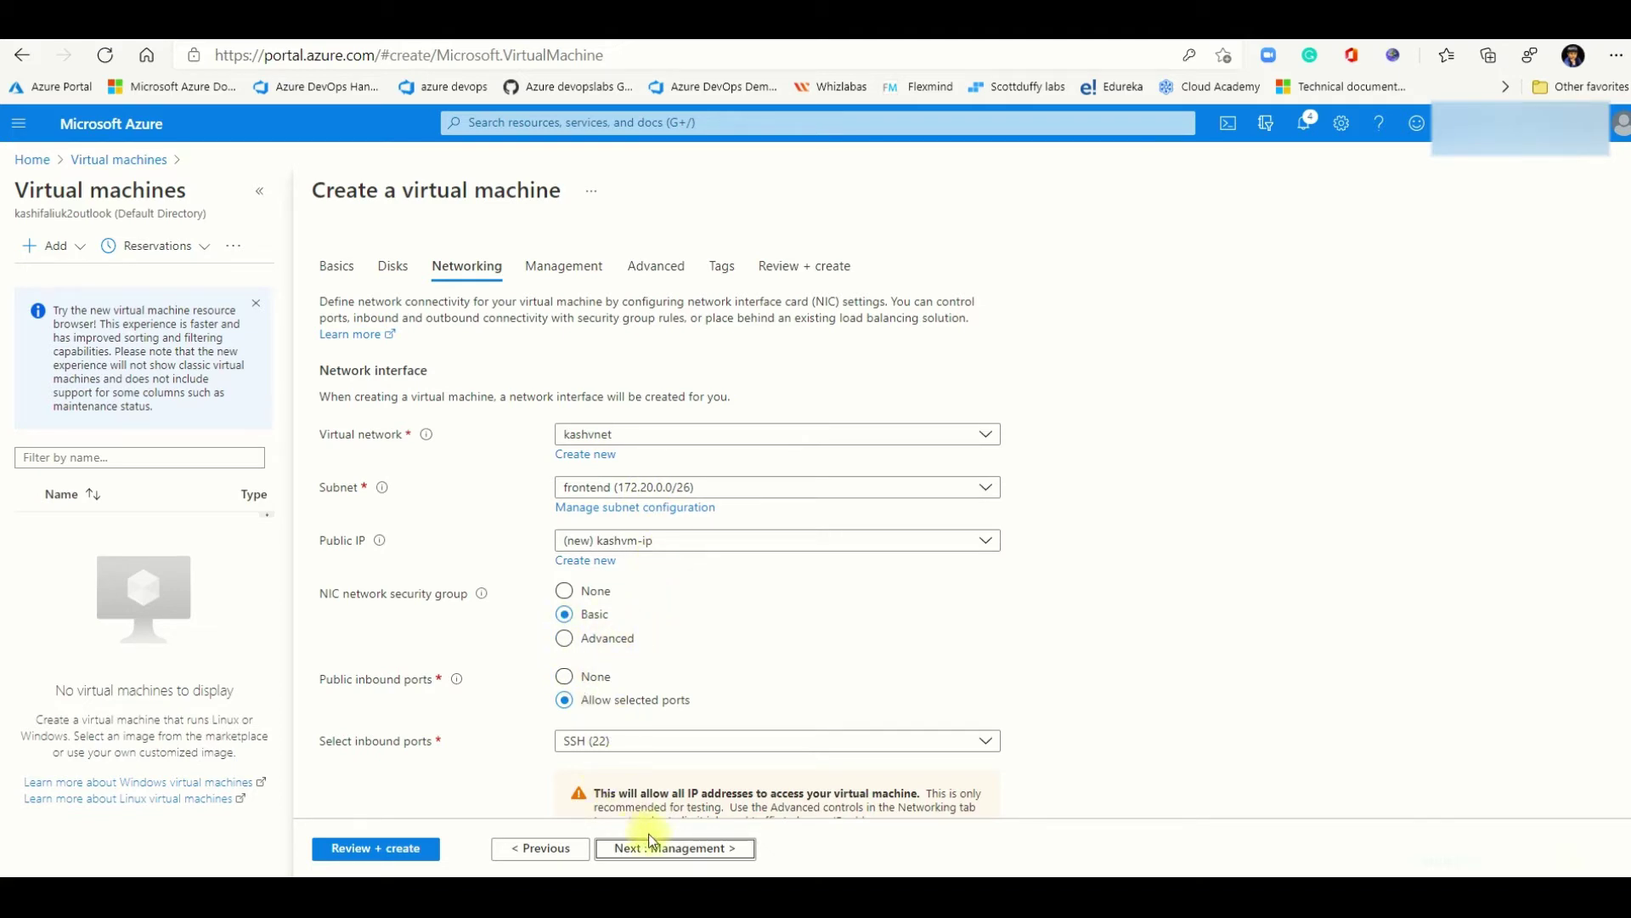
{"action": "left_click", "coordinate": [564, 677]}
{"action": "scroll", "coordinate": [768, 708], "scroll_direction": "down", "scroll_amount": 2}
{"action": "scroll", "coordinate": [764, 702], "scroll_direction": "down", "scroll_amount": 1}
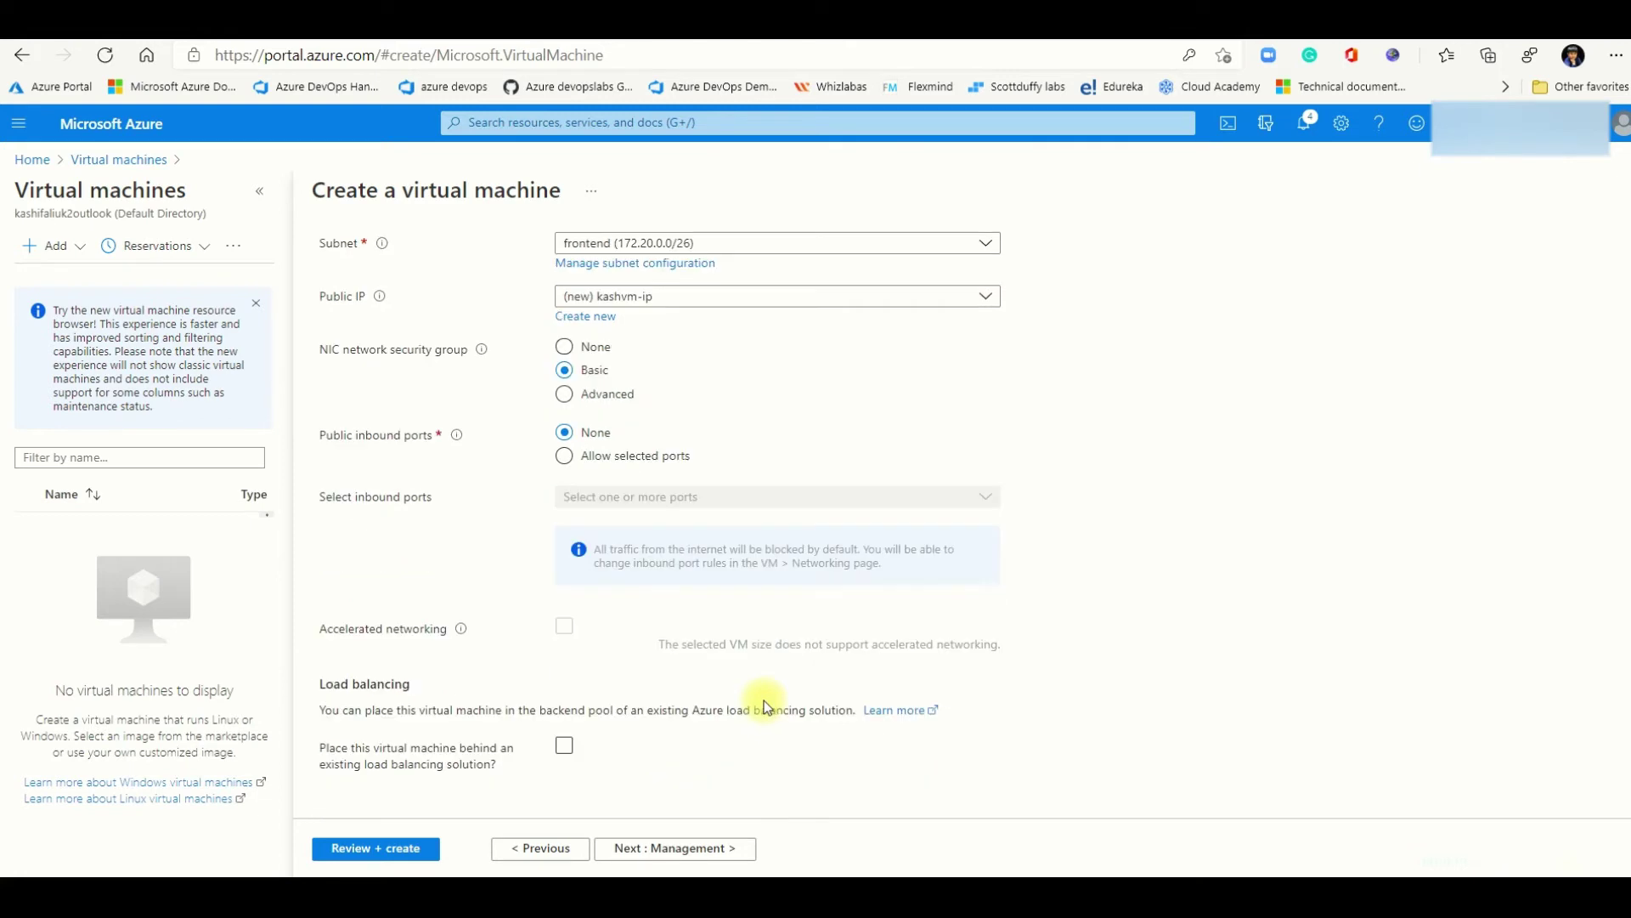
{"action": "scroll", "coordinate": [764, 702], "scroll_direction": "up", "scroll_amount": 3}
Step: In the management settings, disable boot diagnostics and turn off auto-shutdown
{"action": "left_click", "coordinate": [675, 848]}
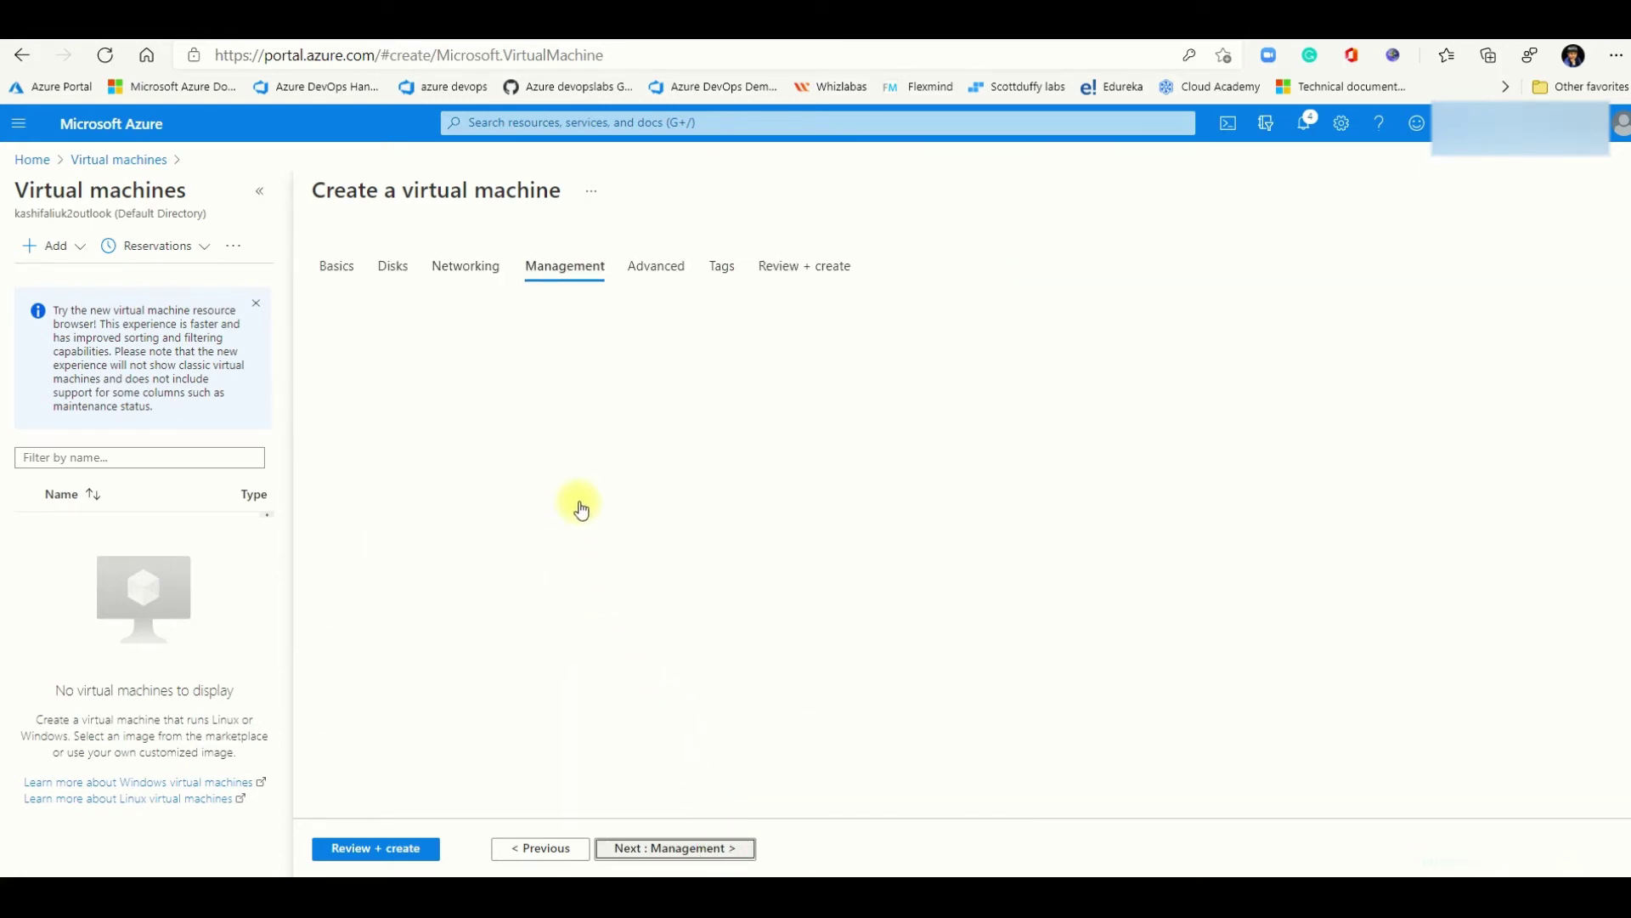
{"action": "left_click", "coordinate": [564, 552]}
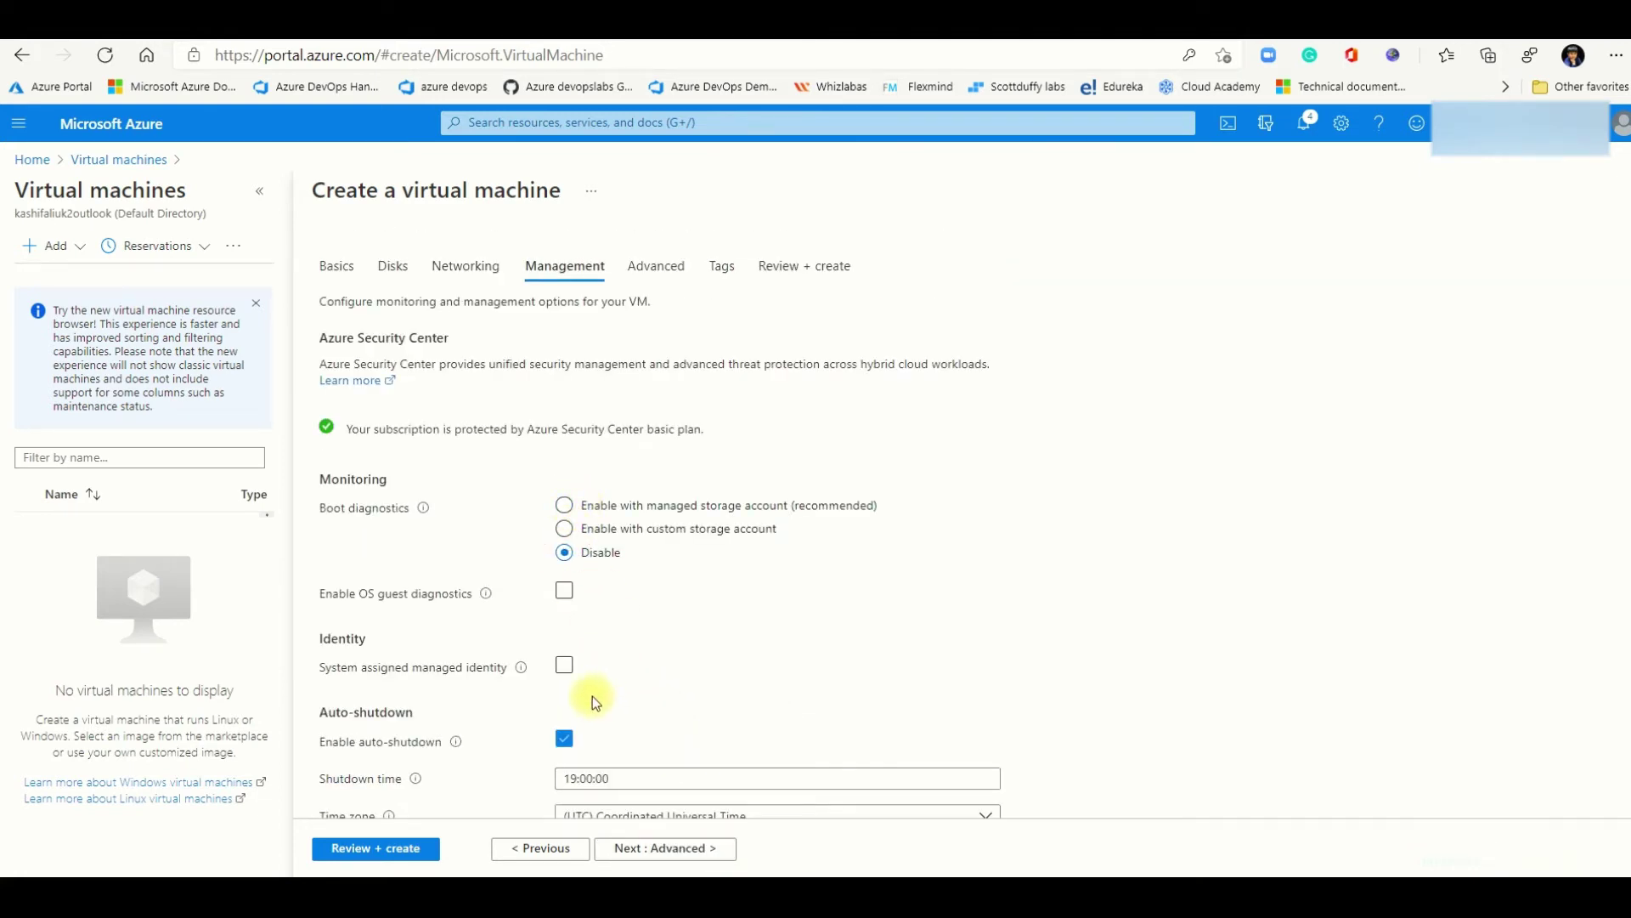
{"action": "left_click", "coordinate": [565, 738]}
{"action": "scroll", "coordinate": [692, 707], "scroll_direction": "down", "scroll_amount": 3}
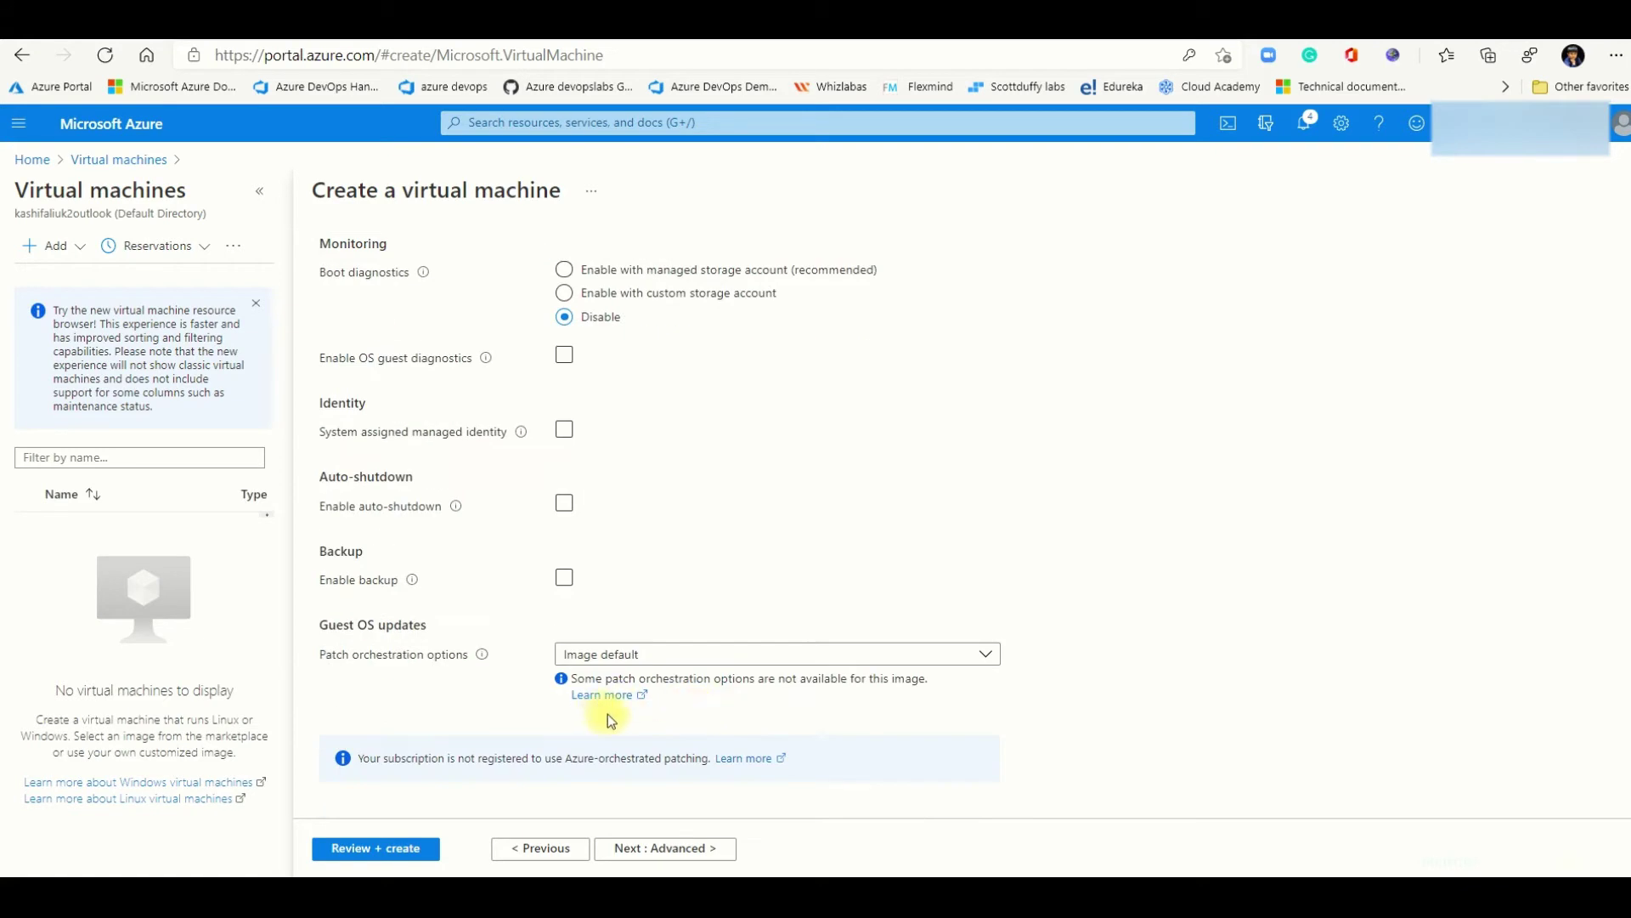
Step: Leave the advanced settings at their defaults, review the kashvm configuration and deploy the virtual machine
{"action": "left_click", "coordinate": [437, 849]}
{"action": "left_click", "coordinate": [624, 864]}
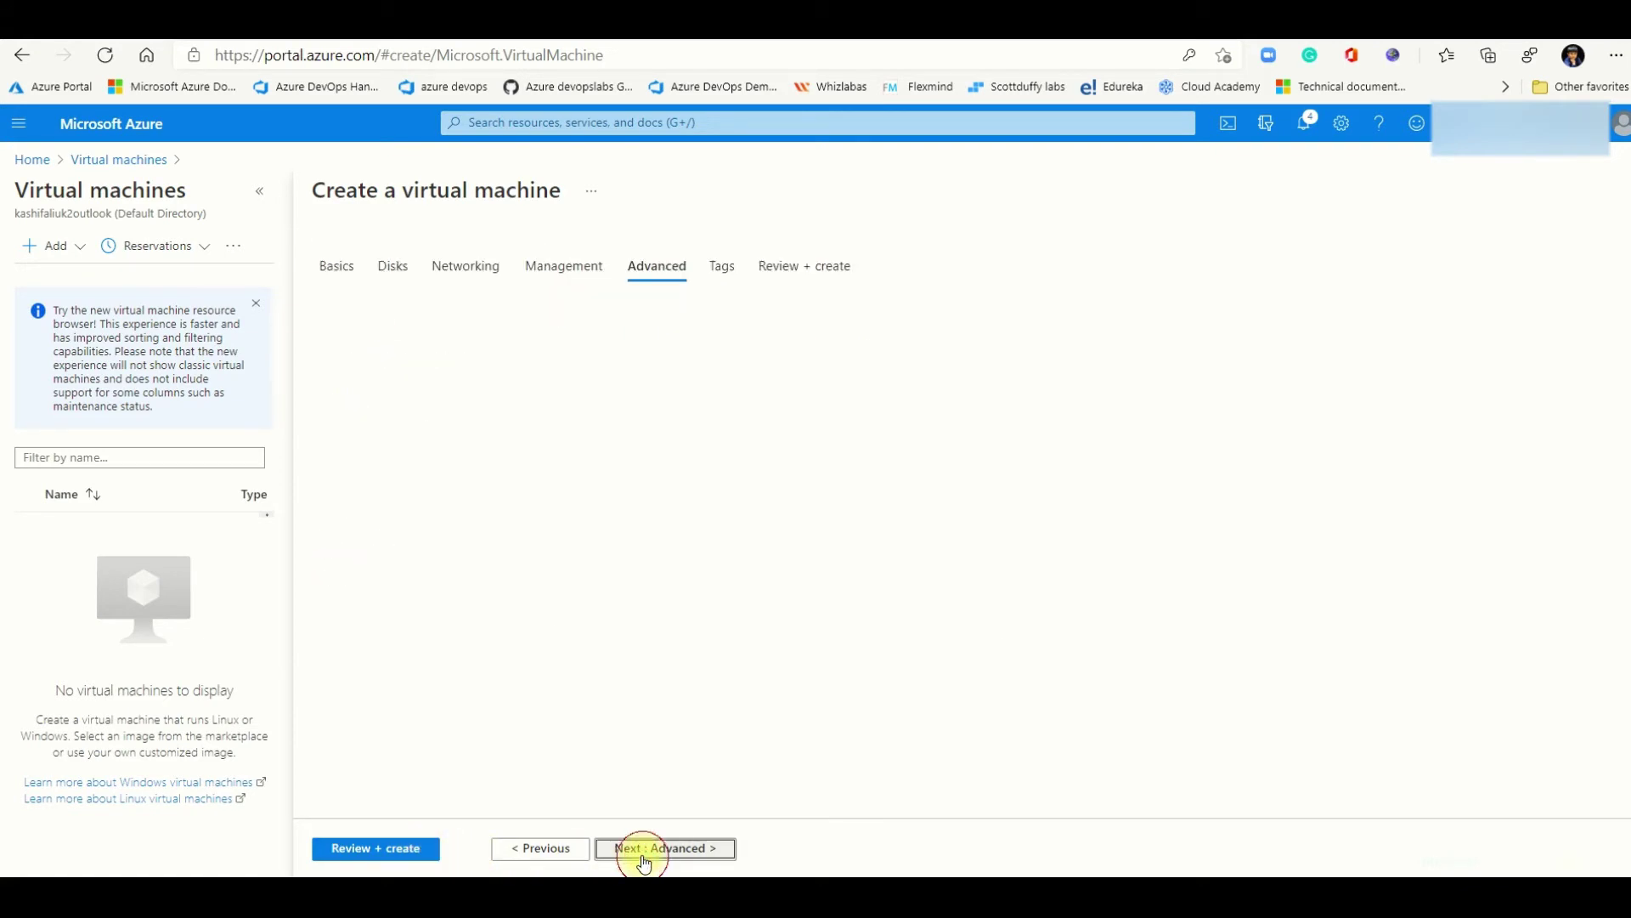
{"action": "left_click", "coordinate": [407, 851]}
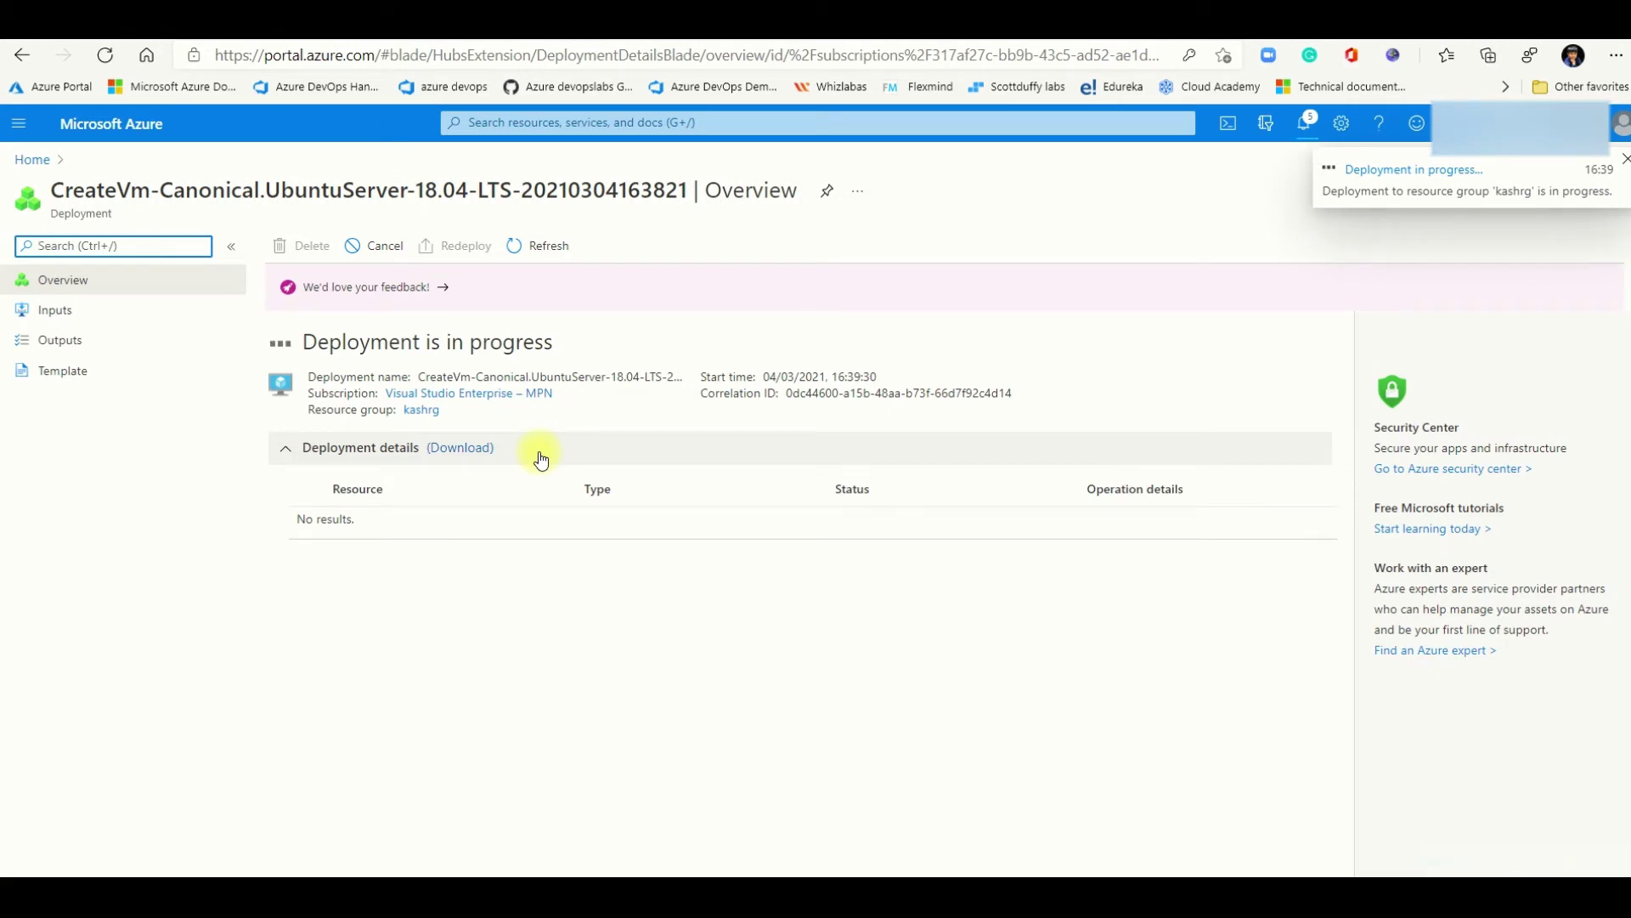
{"action": "left_click", "coordinate": [564, 122]}
{"action": "type", "text": "a"}
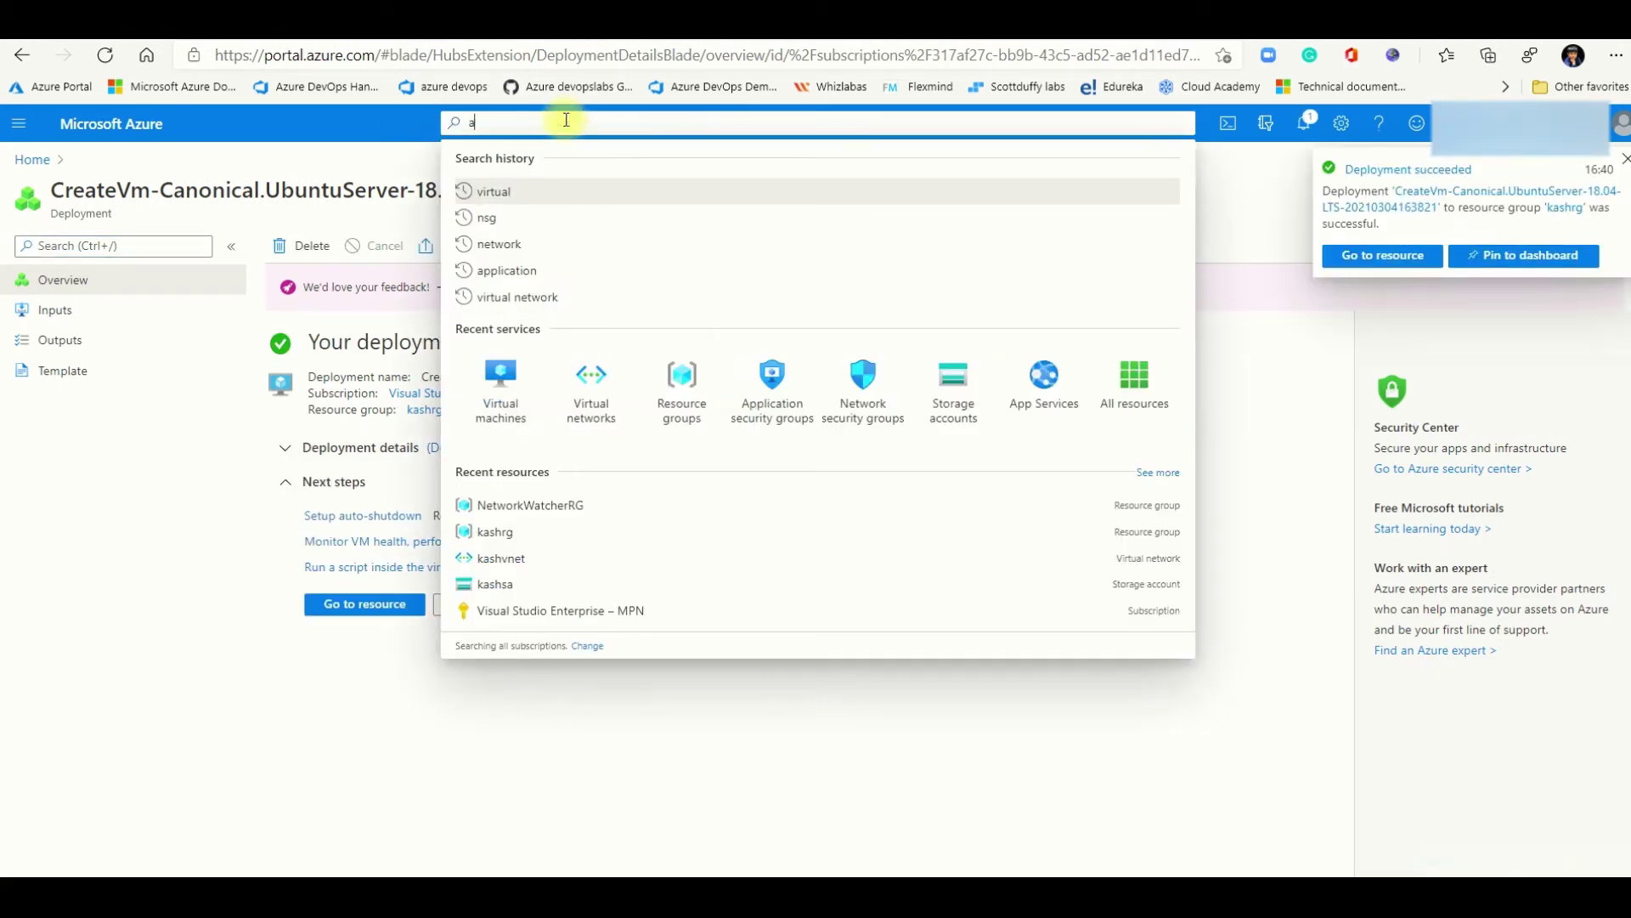
{"action": "type", "text": "pplication"}
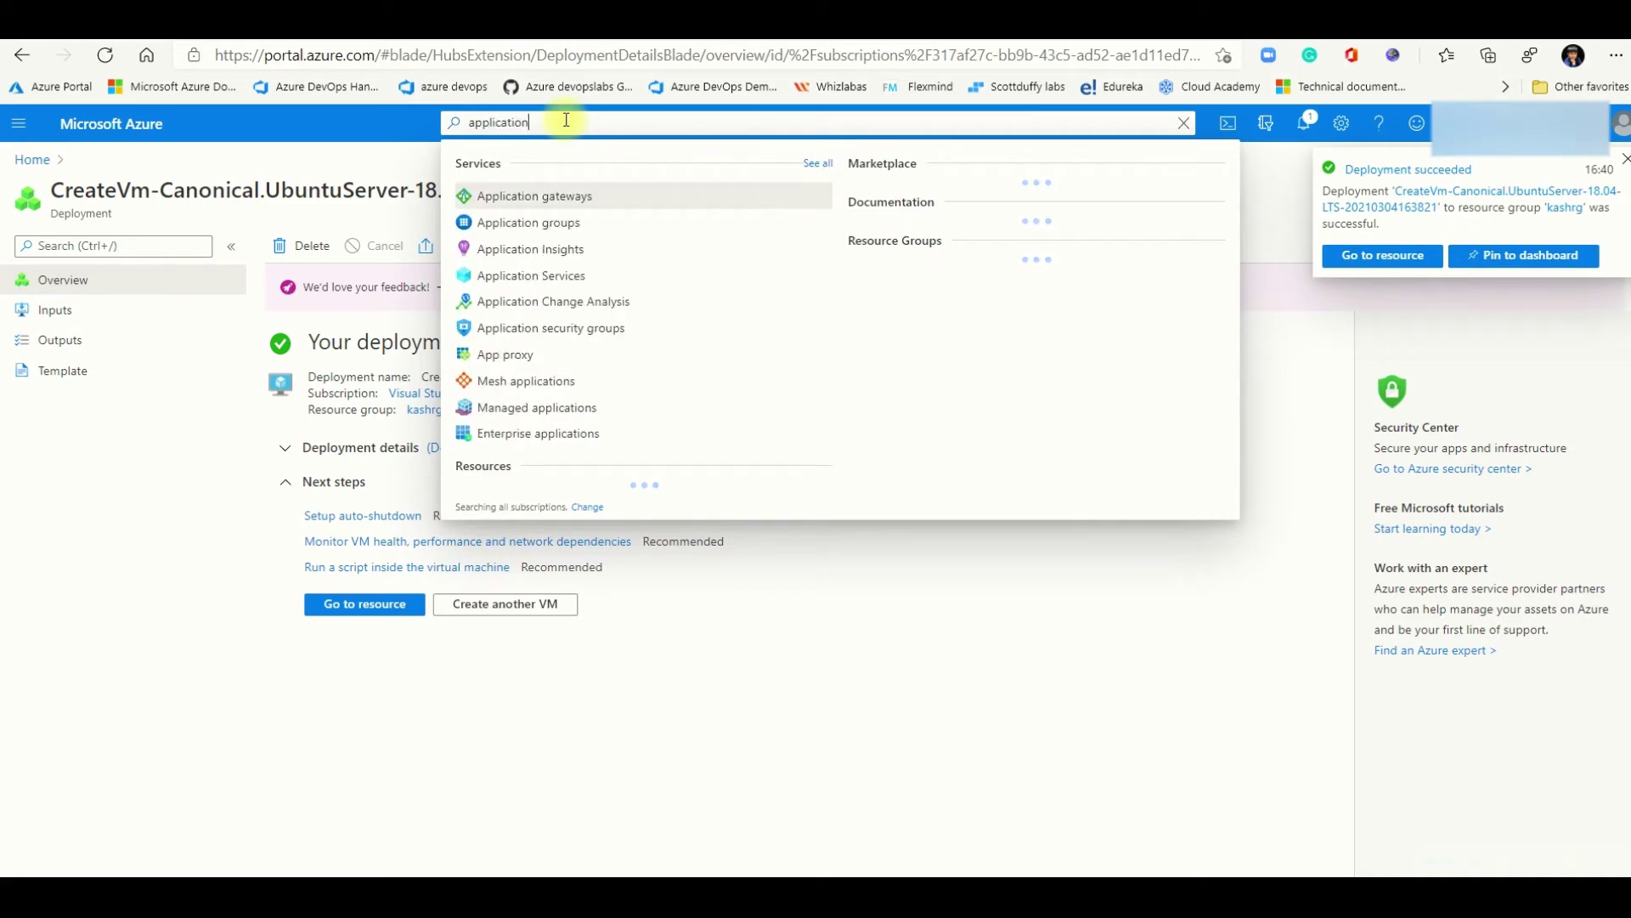
{"action": "left_click", "coordinate": [148, 38]}
Step: Open the deployed virtual machine kashvm and copy its public IP address
{"action": "left_click", "coordinate": [374, 603]}
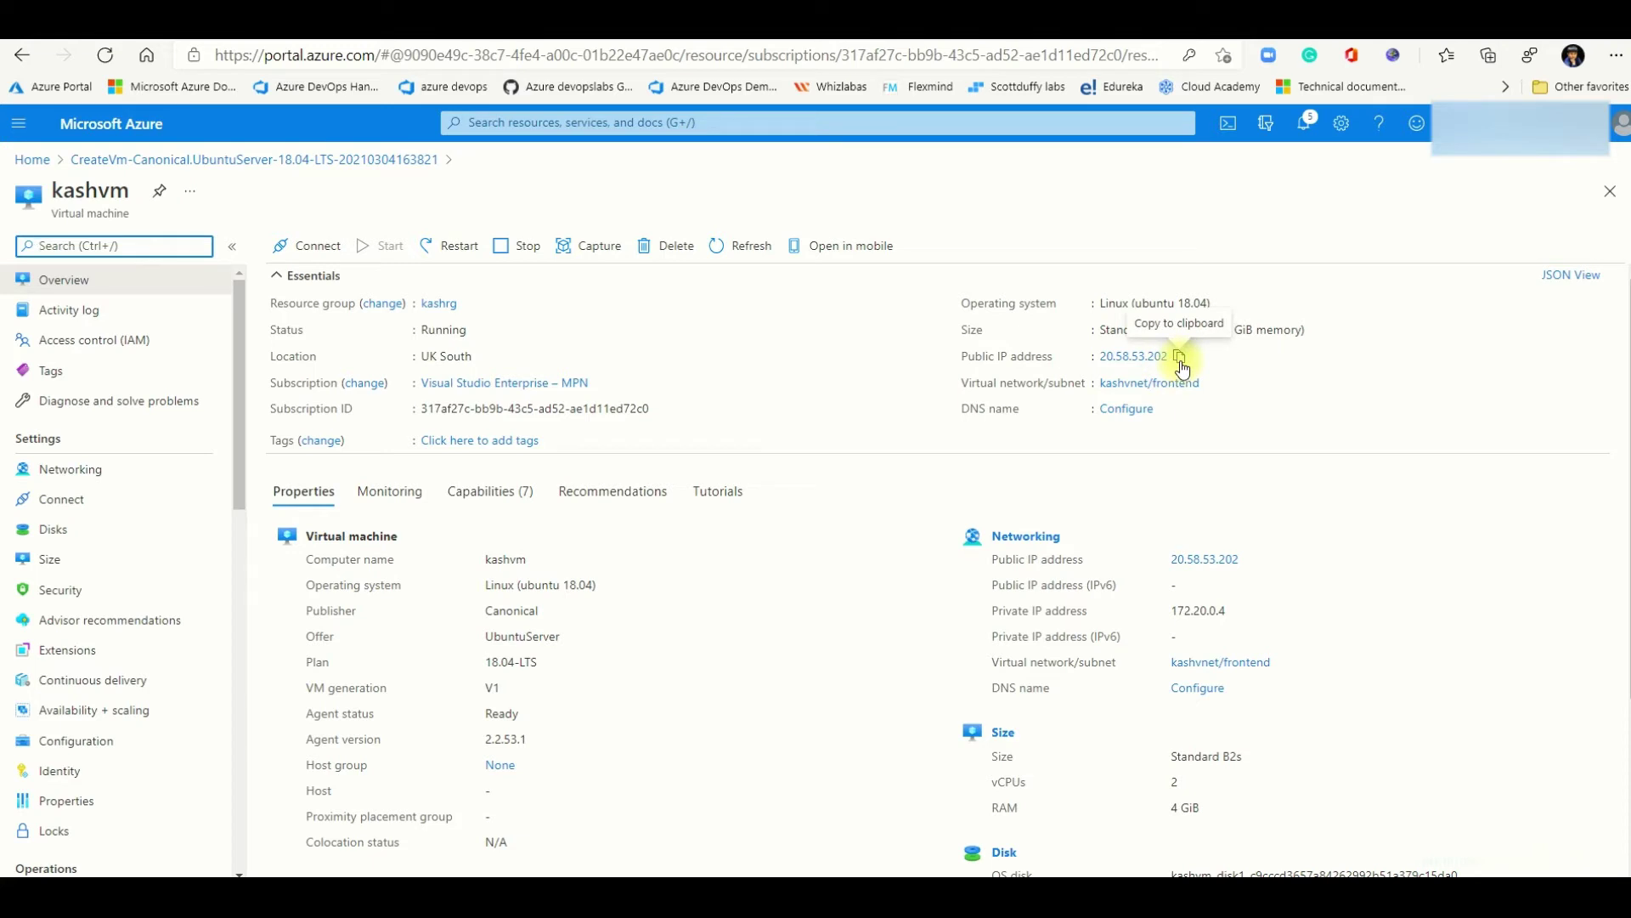
{"action": "left_click", "coordinate": [1182, 361]}
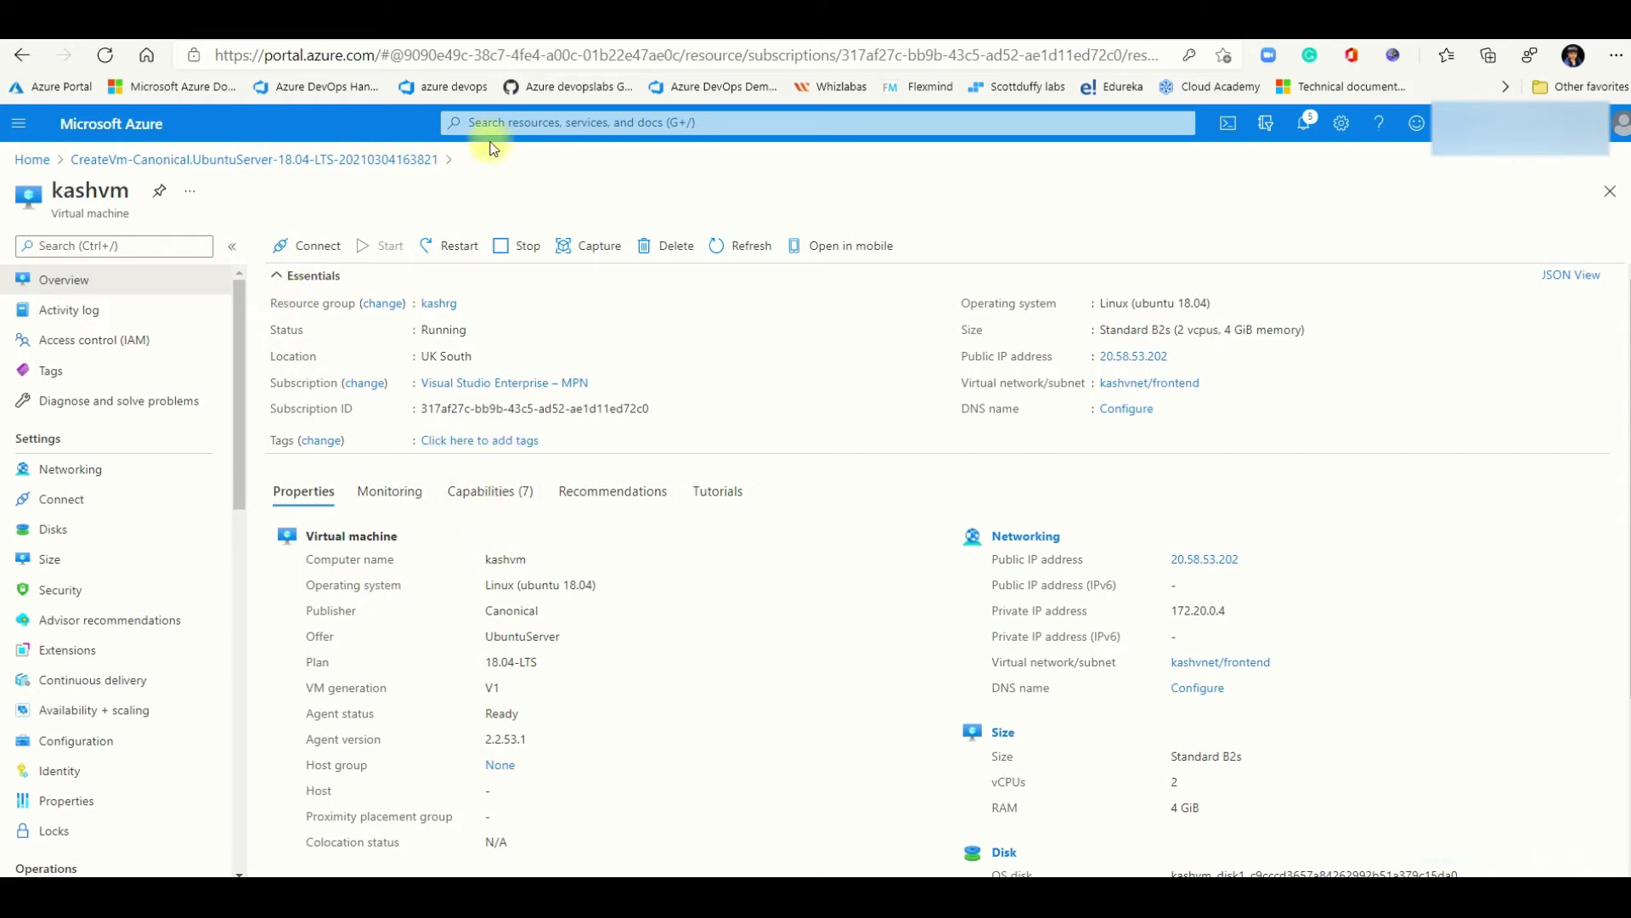
{"action": "left_click", "coordinate": [513, 122]}
{"action": "type", "text": "ap"}
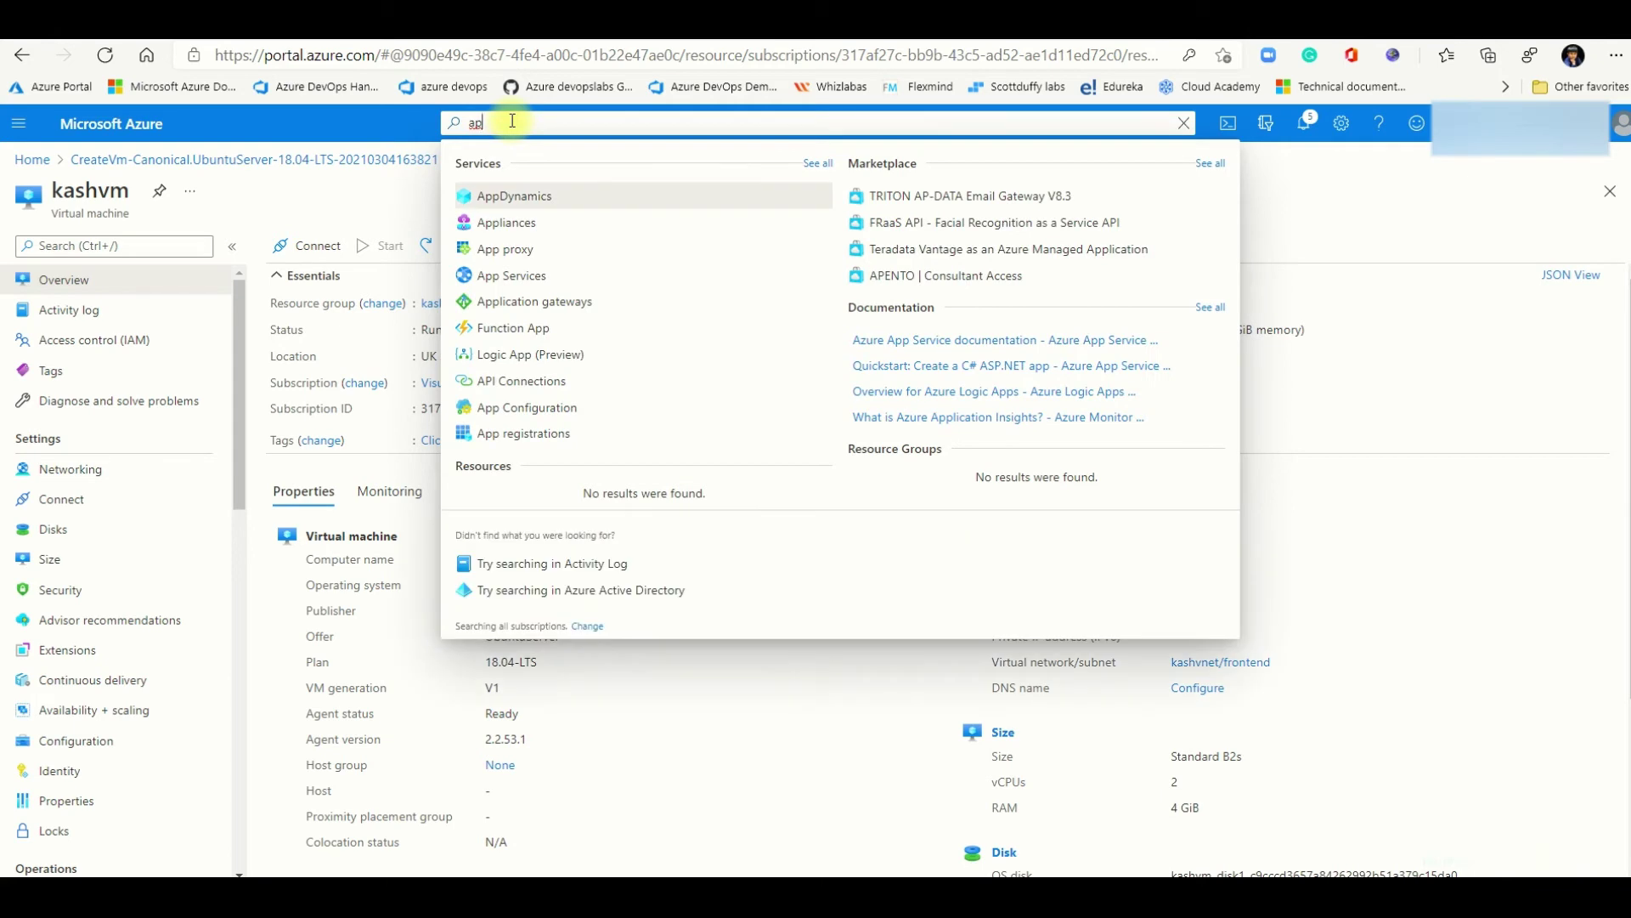
{"action": "key", "text": "BackSpace"}
{"action": "key", "text": "BackSpace"}
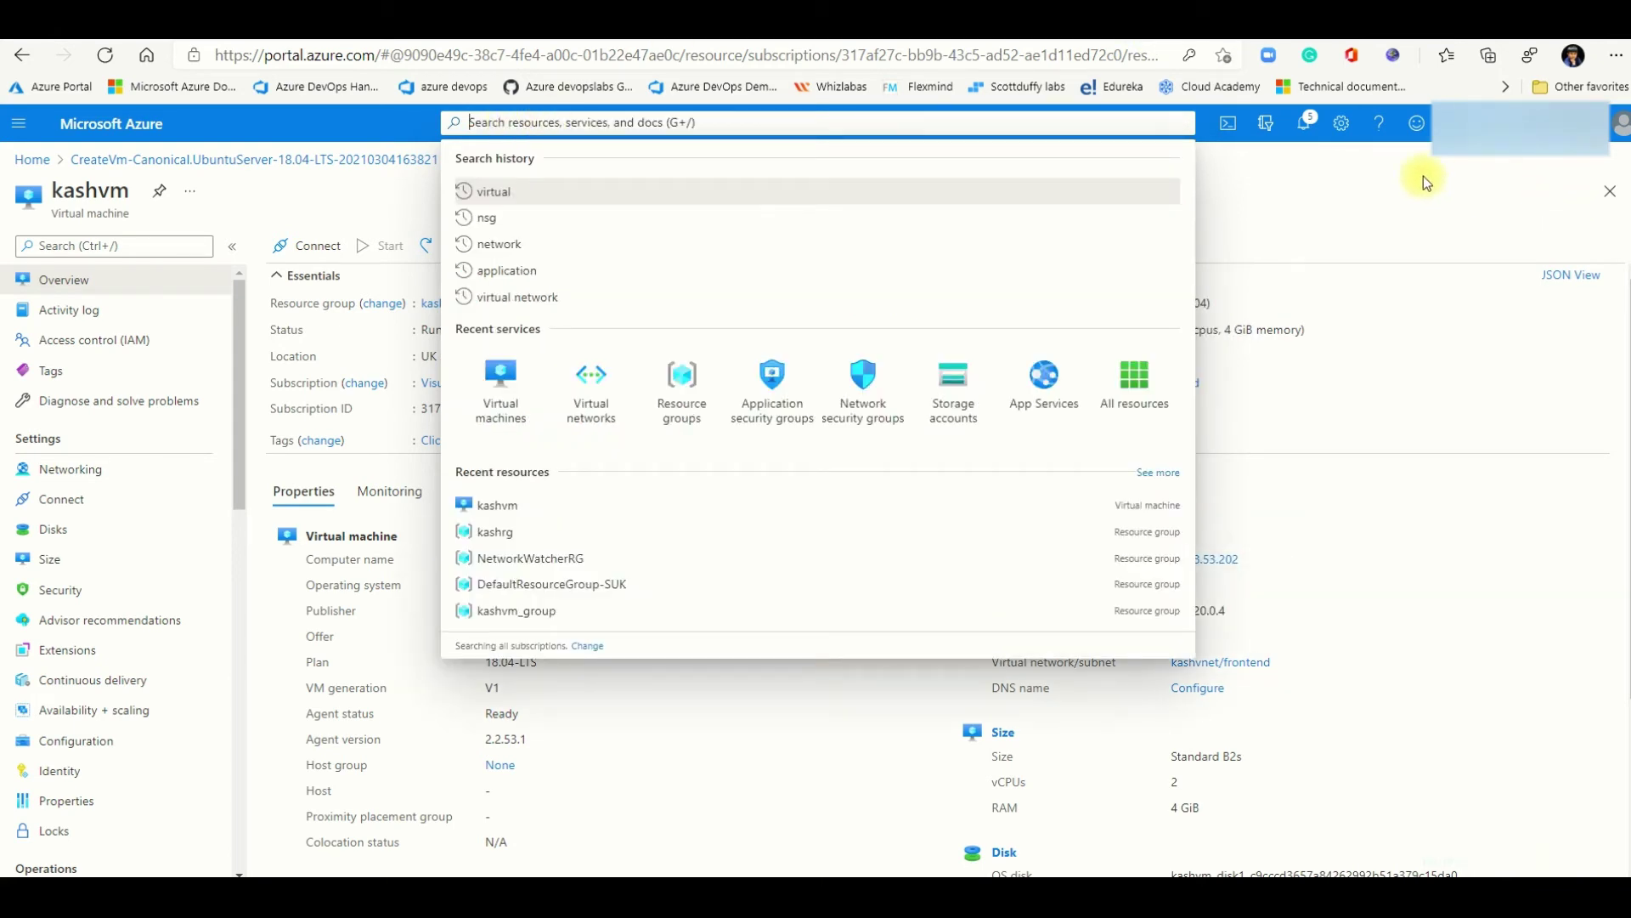
{"action": "left_click", "coordinate": [1262, 204]}
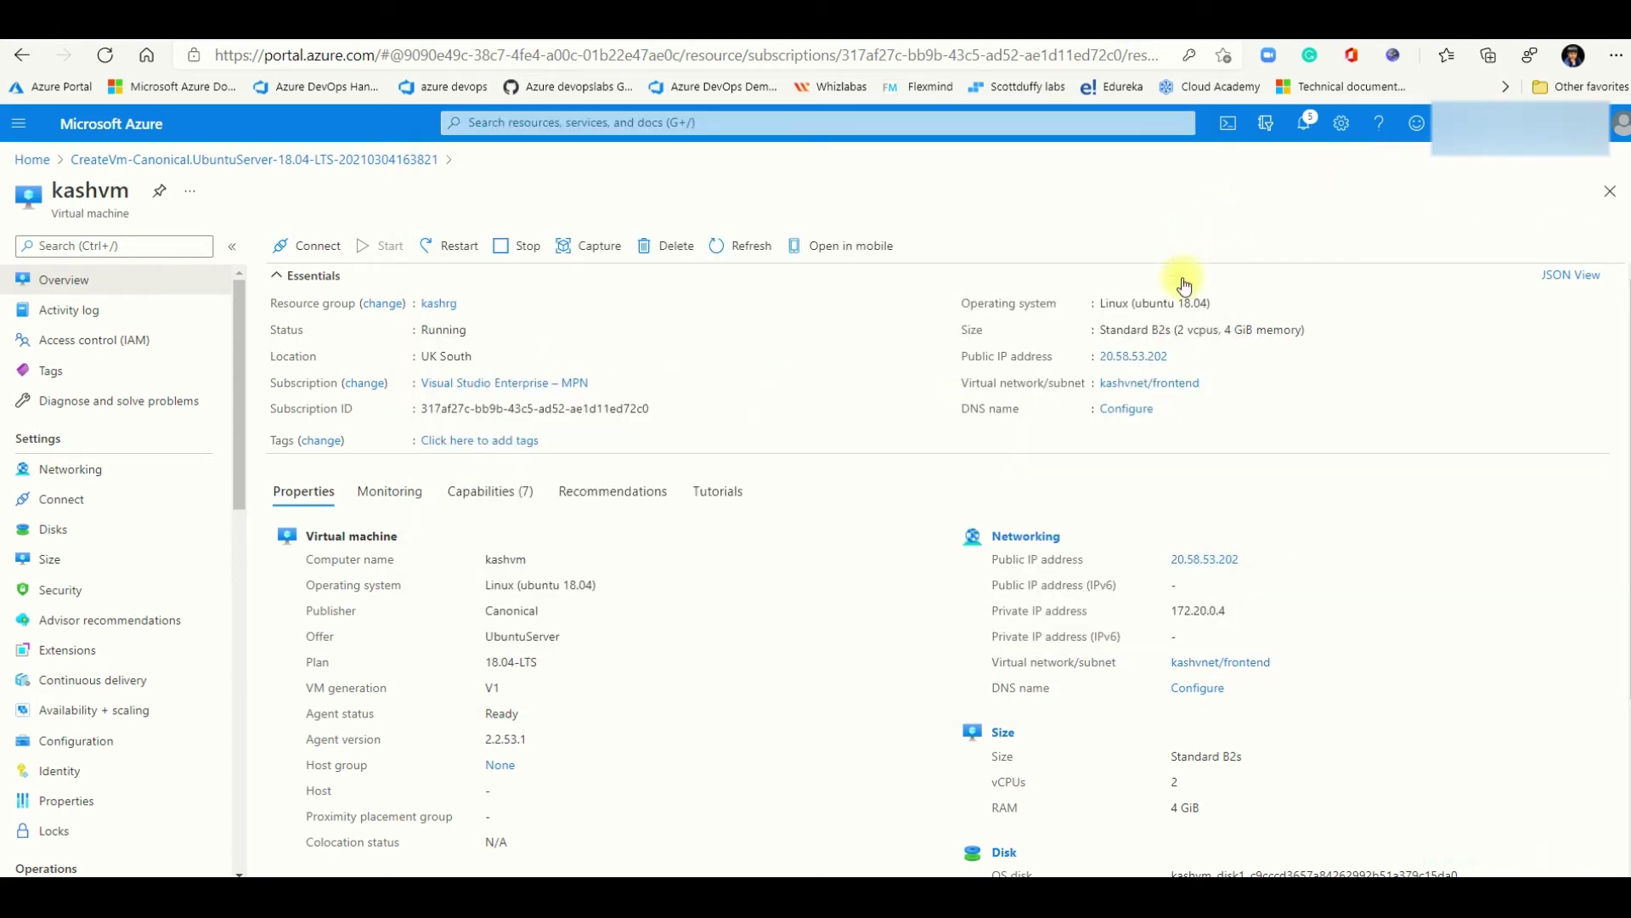
{"action": "left_click", "coordinate": [1181, 358]}
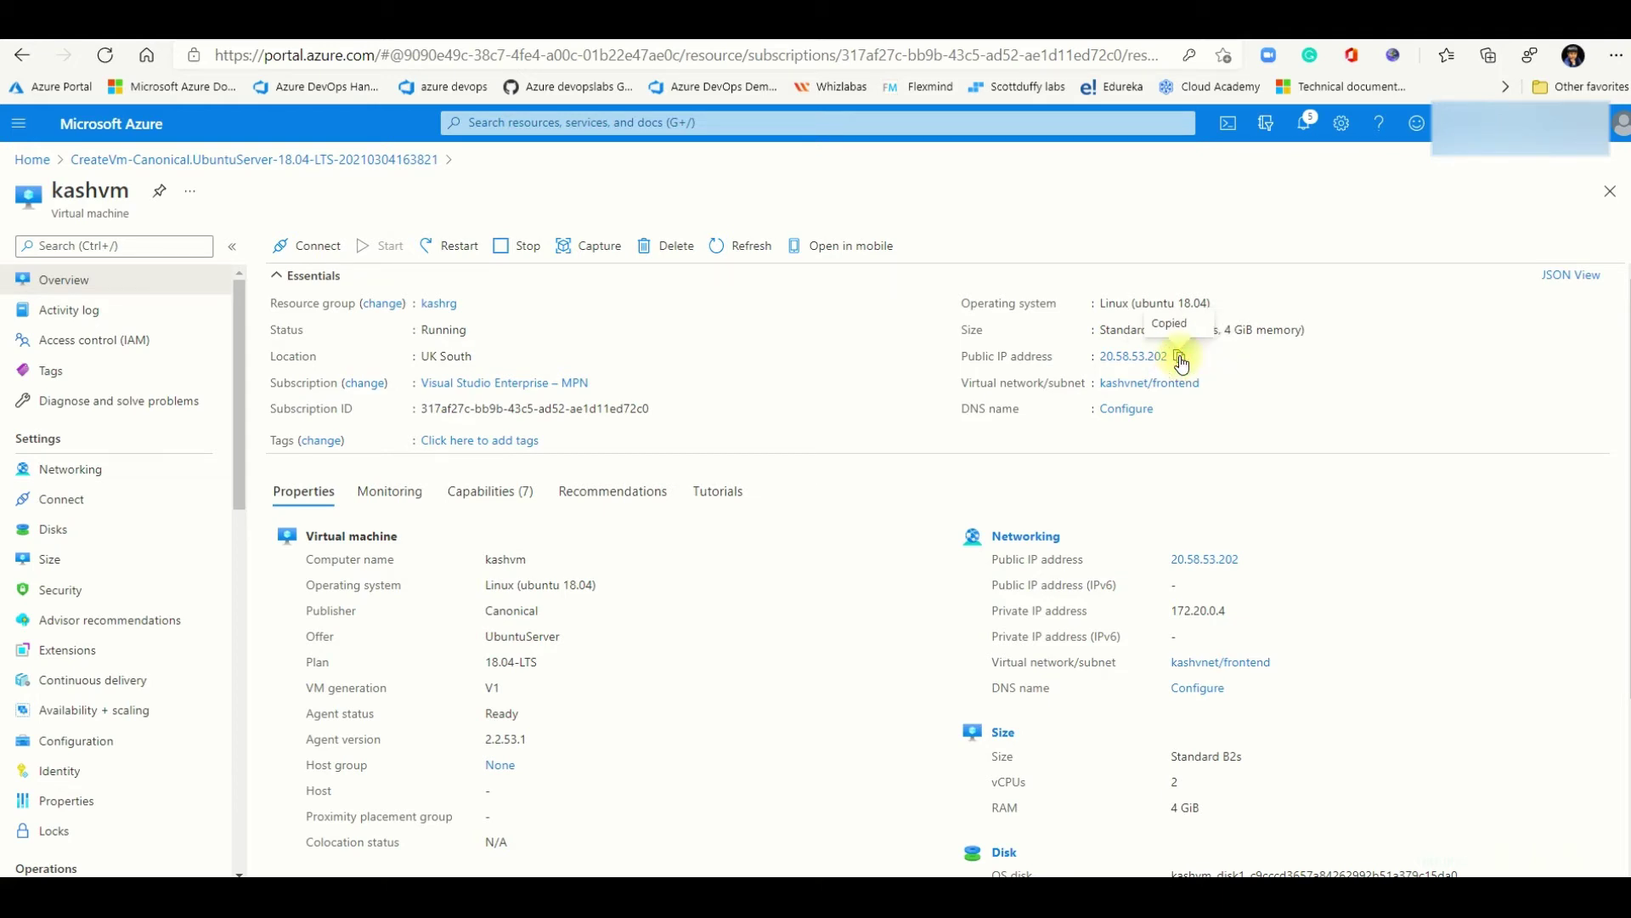
{"action": "left_click", "coordinate": [1229, 126]}
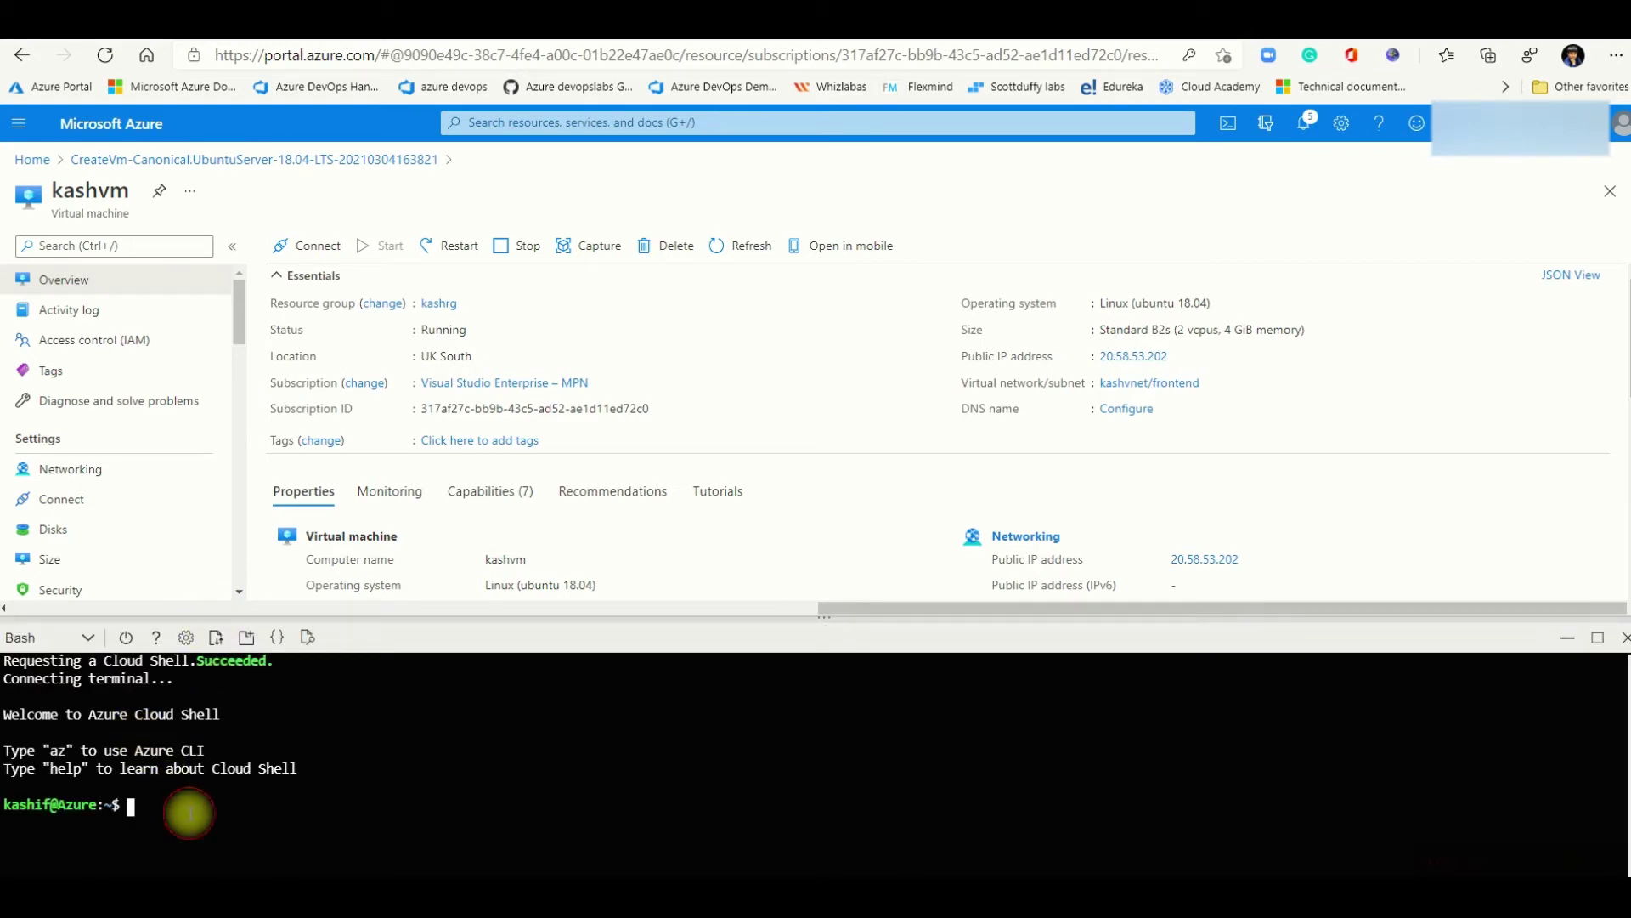
{"action": "type", "text": "sh azureadmin@"}
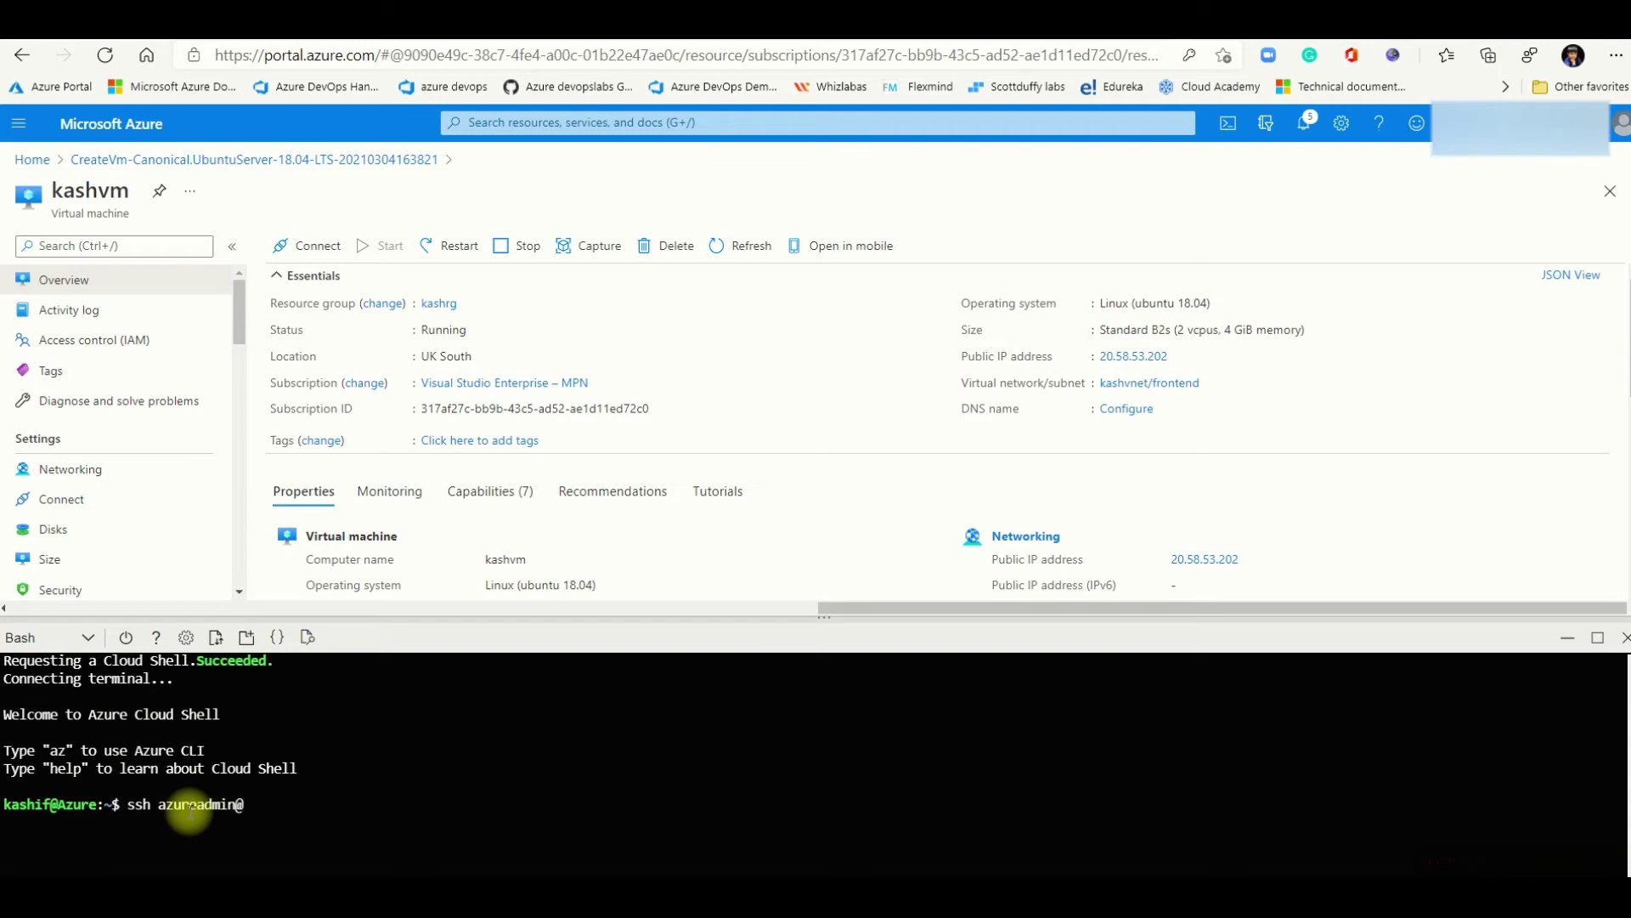
{"action": "right_click", "coordinate": [255, 804]}
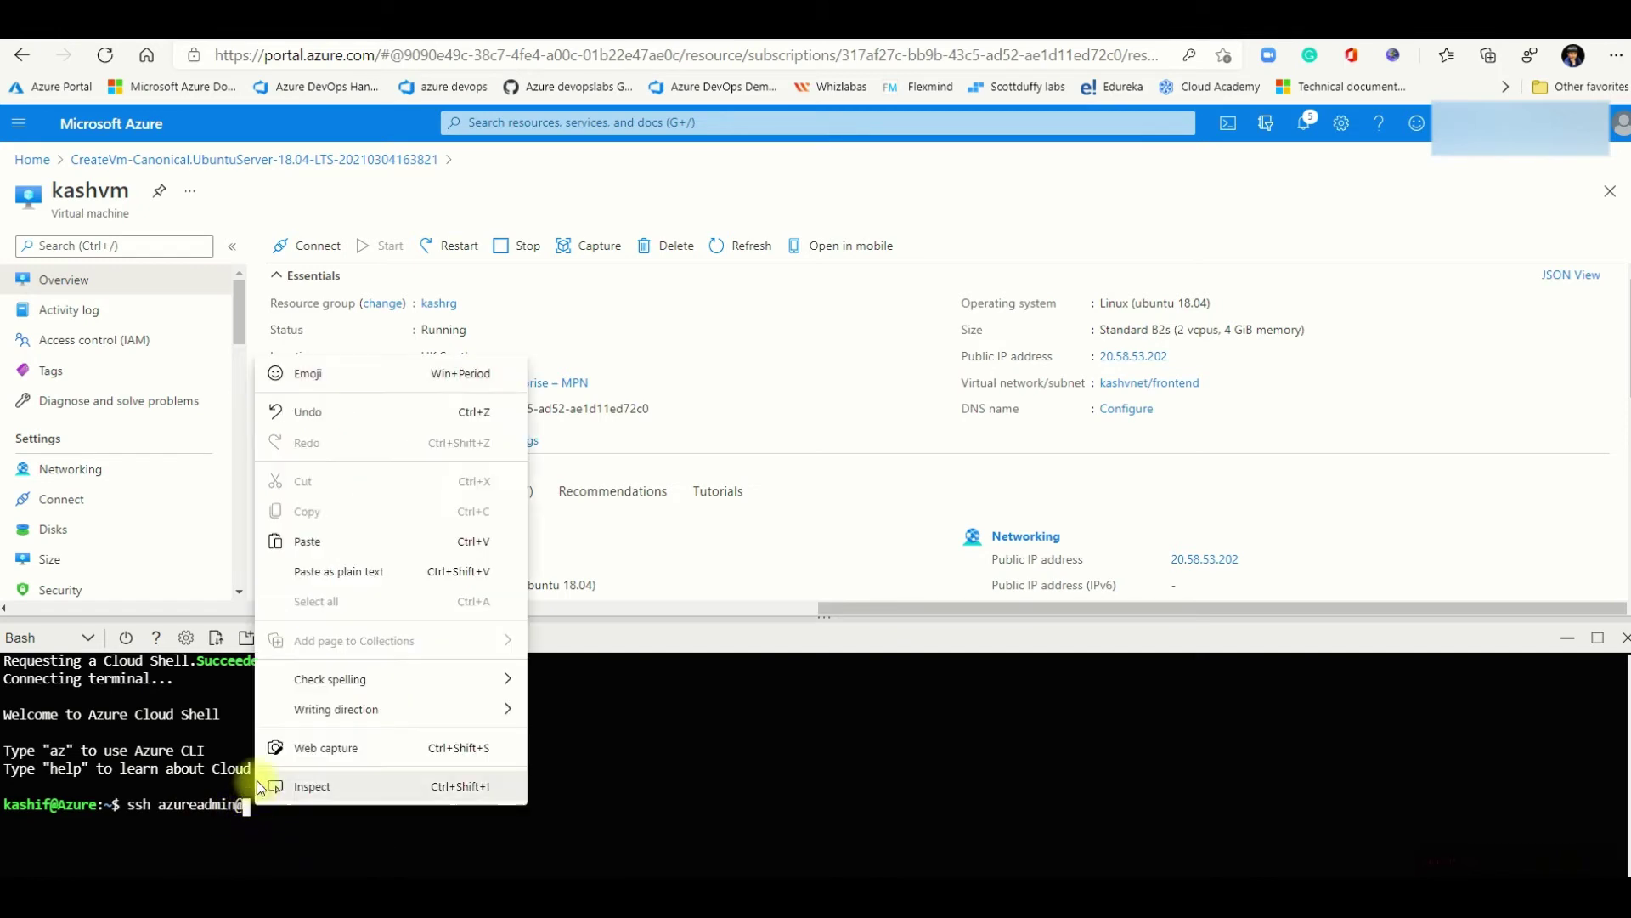
{"action": "left_click", "coordinate": [335, 535]}
{"action": "key", "text": "Return"}
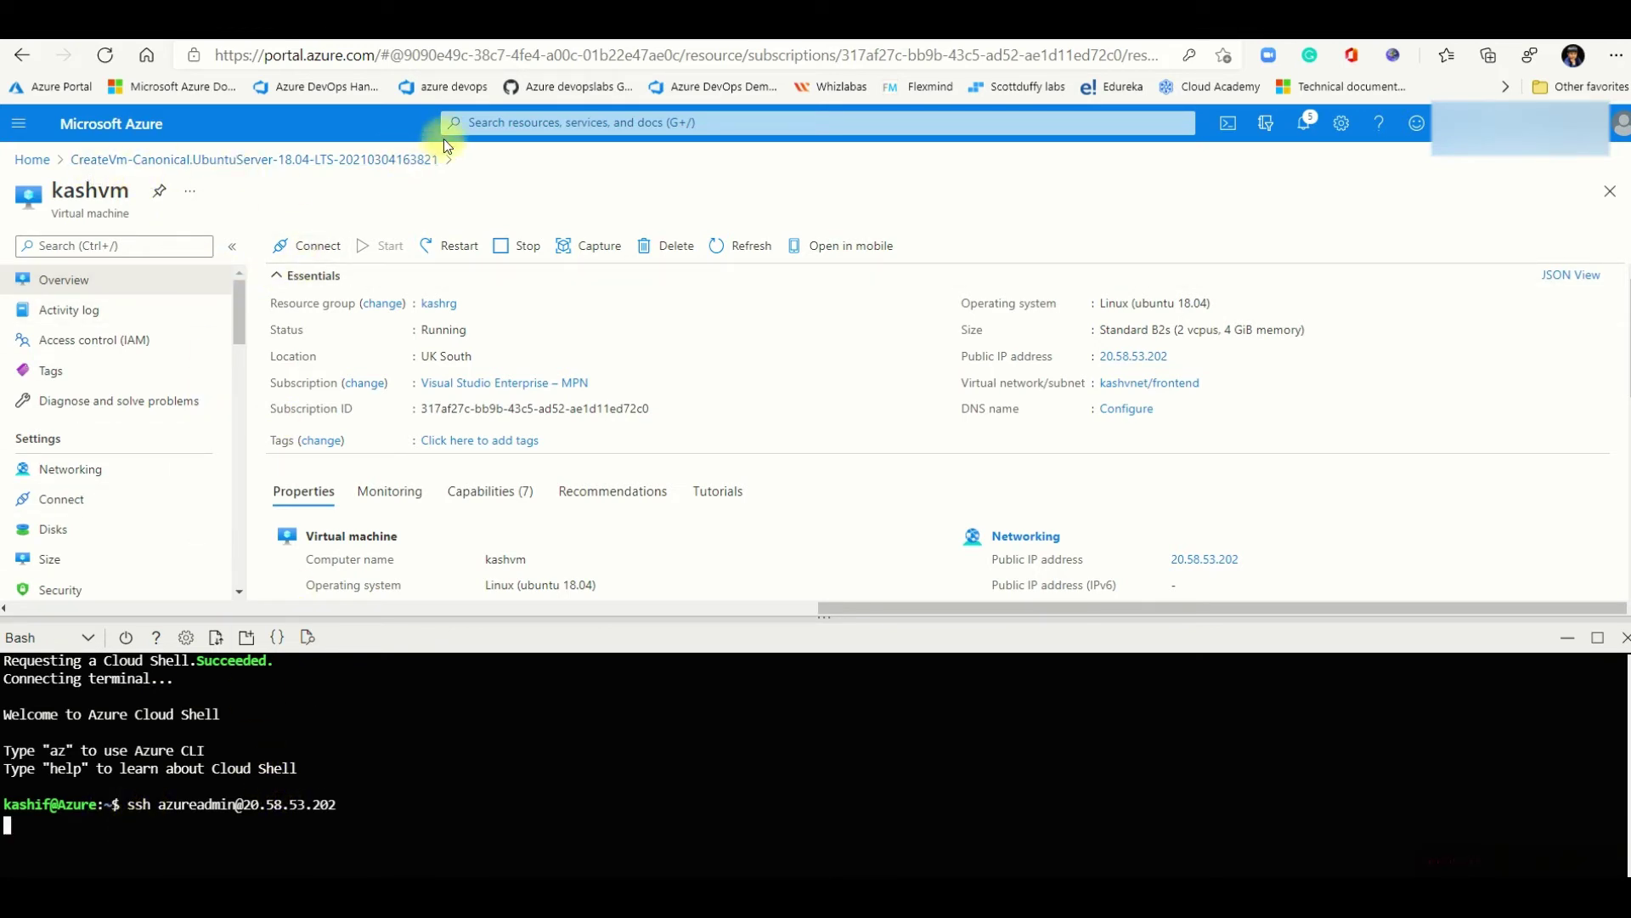
Step: Find the Application security groups service through the portal search and shrink the Cloud Shell pane to show its page
{"action": "left_click", "coordinate": [33, 160]}
{"action": "left_click", "coordinate": [534, 122]}
{"action": "type", "text": "application"}
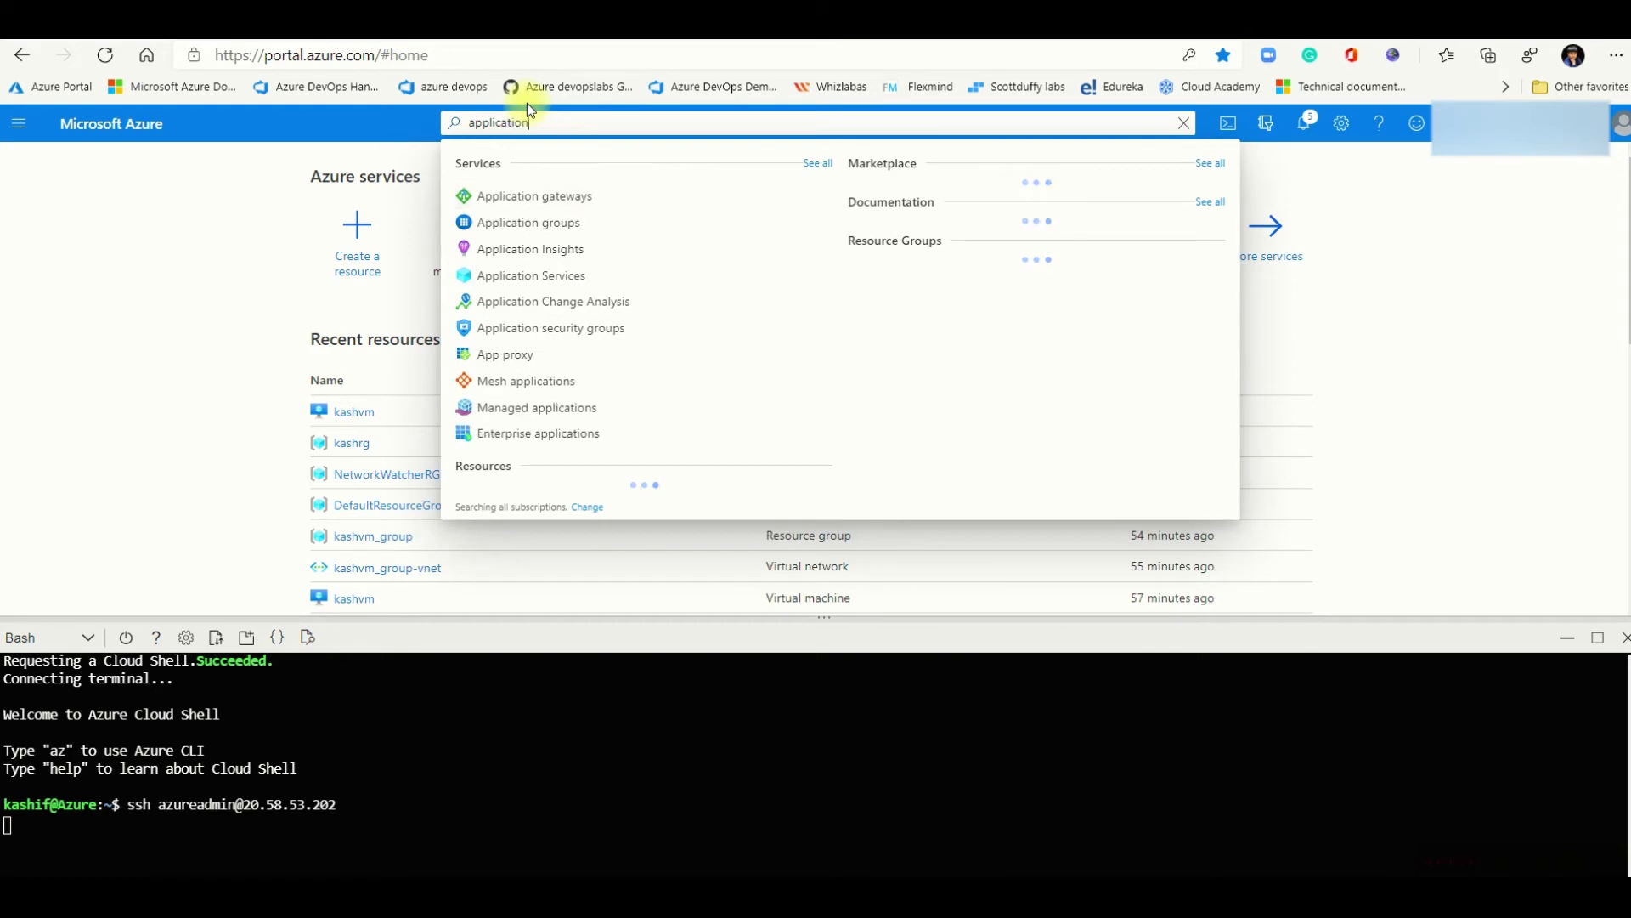
{"action": "type", "text": " sec"}
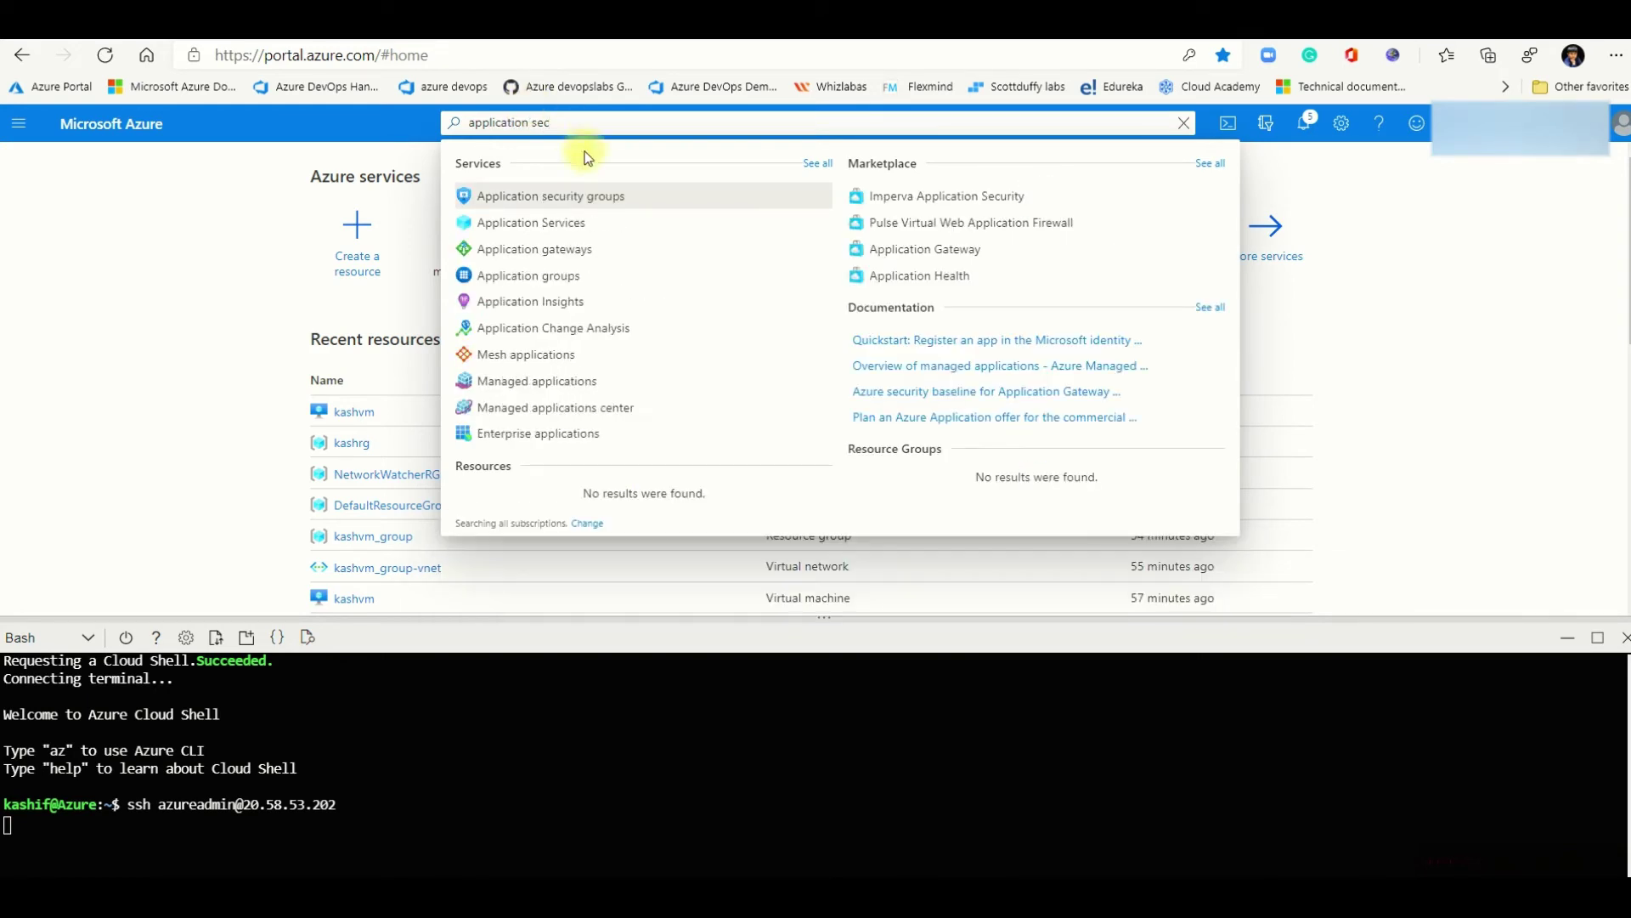
{"action": "left_click", "coordinate": [564, 194]}
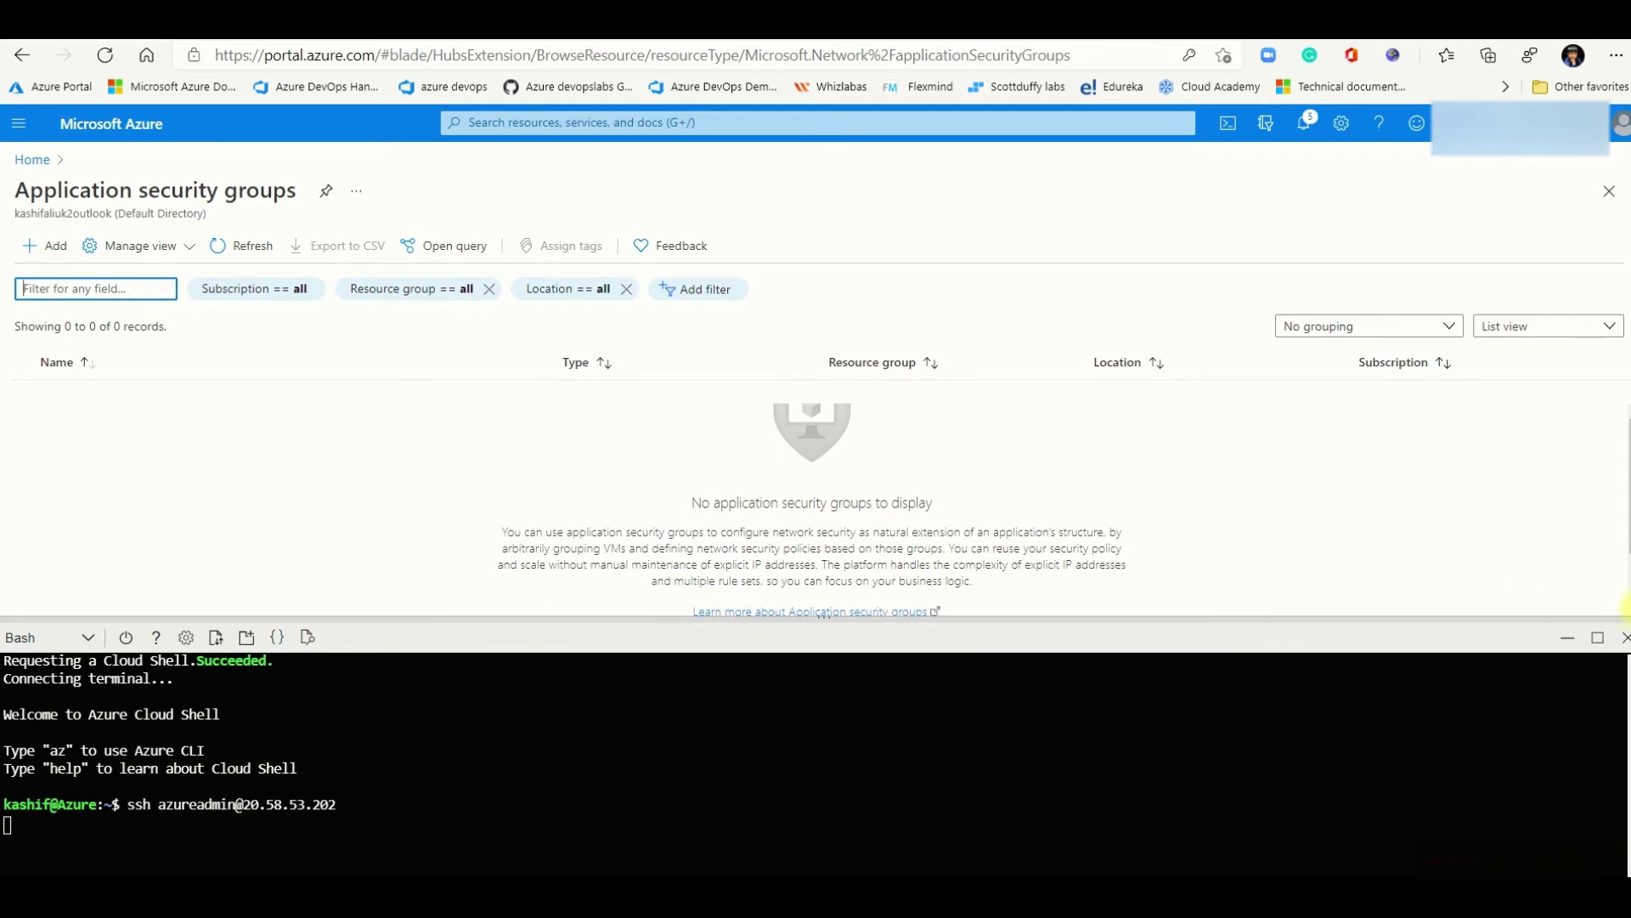
{"action": "left_click_drag", "start_coordinate": [1476, 618], "coordinate": [1481, 753]}
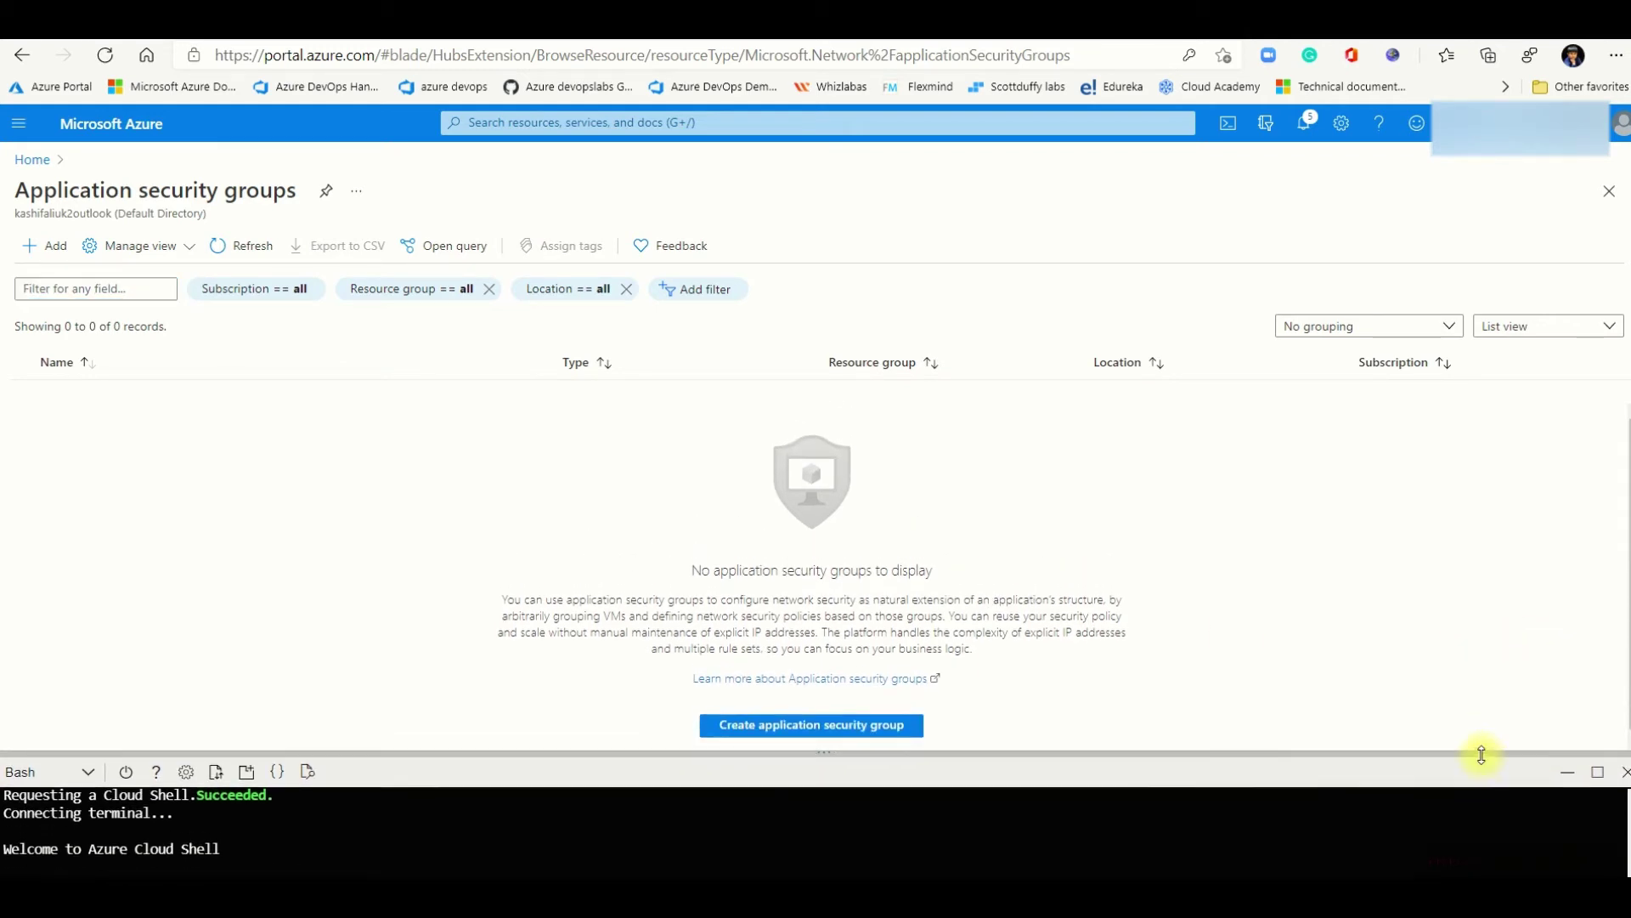
Step: Create and deploy an application security group named Kash-ASG in resource group kashrg, region UK South
{"action": "left_click", "coordinate": [783, 727]}
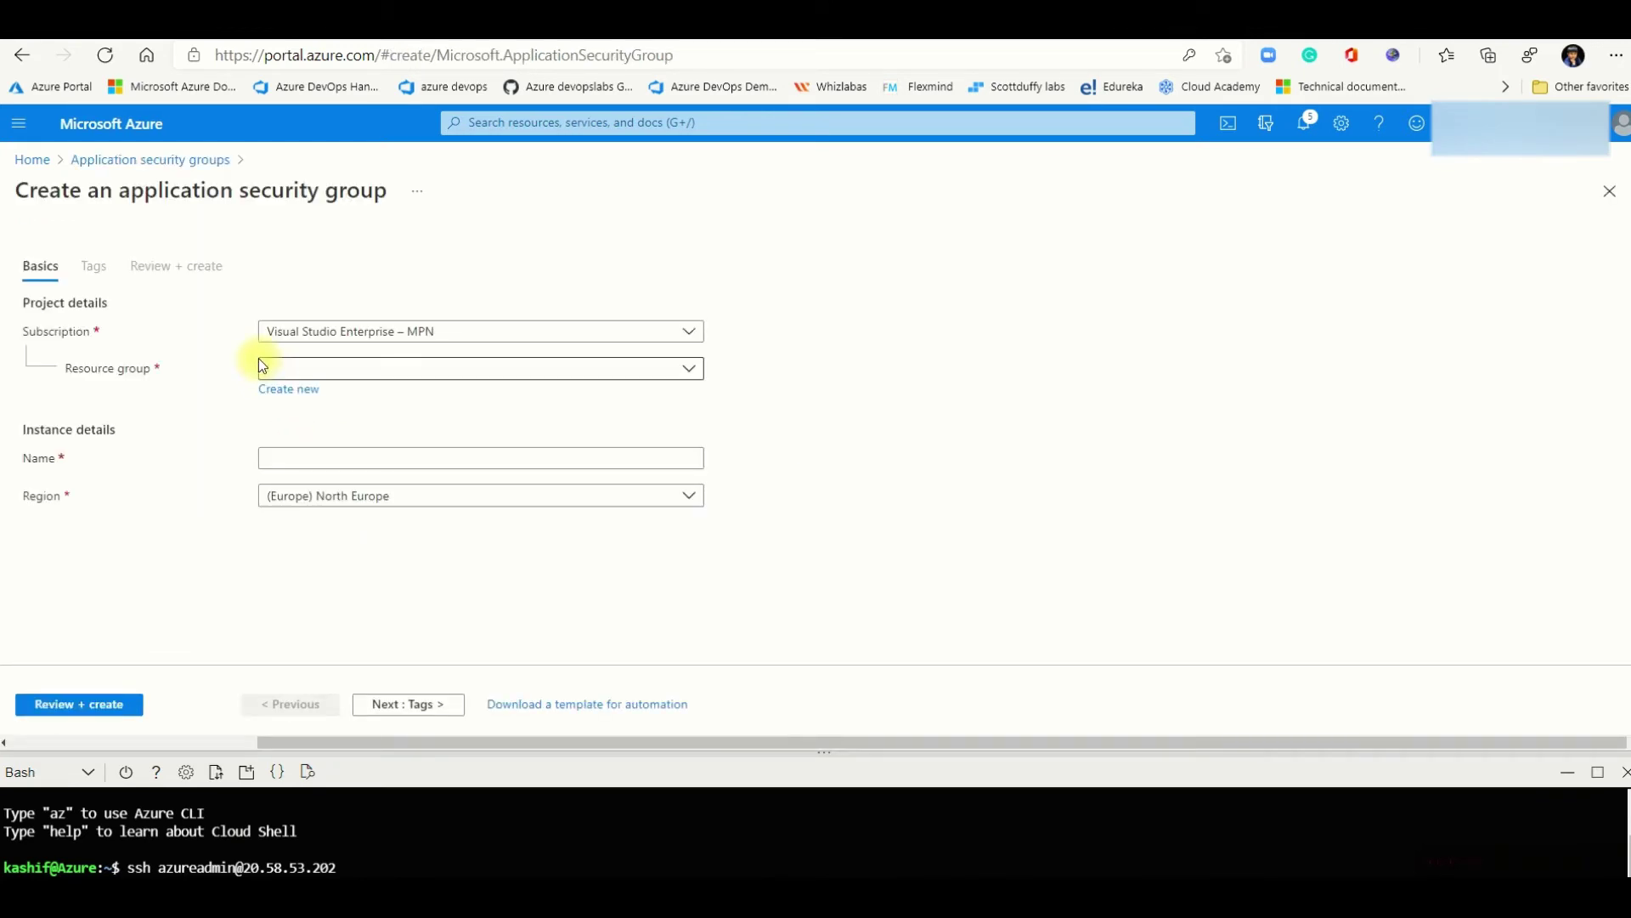
{"action": "left_click", "coordinate": [277, 368]}
{"action": "left_click", "coordinate": [290, 432]}
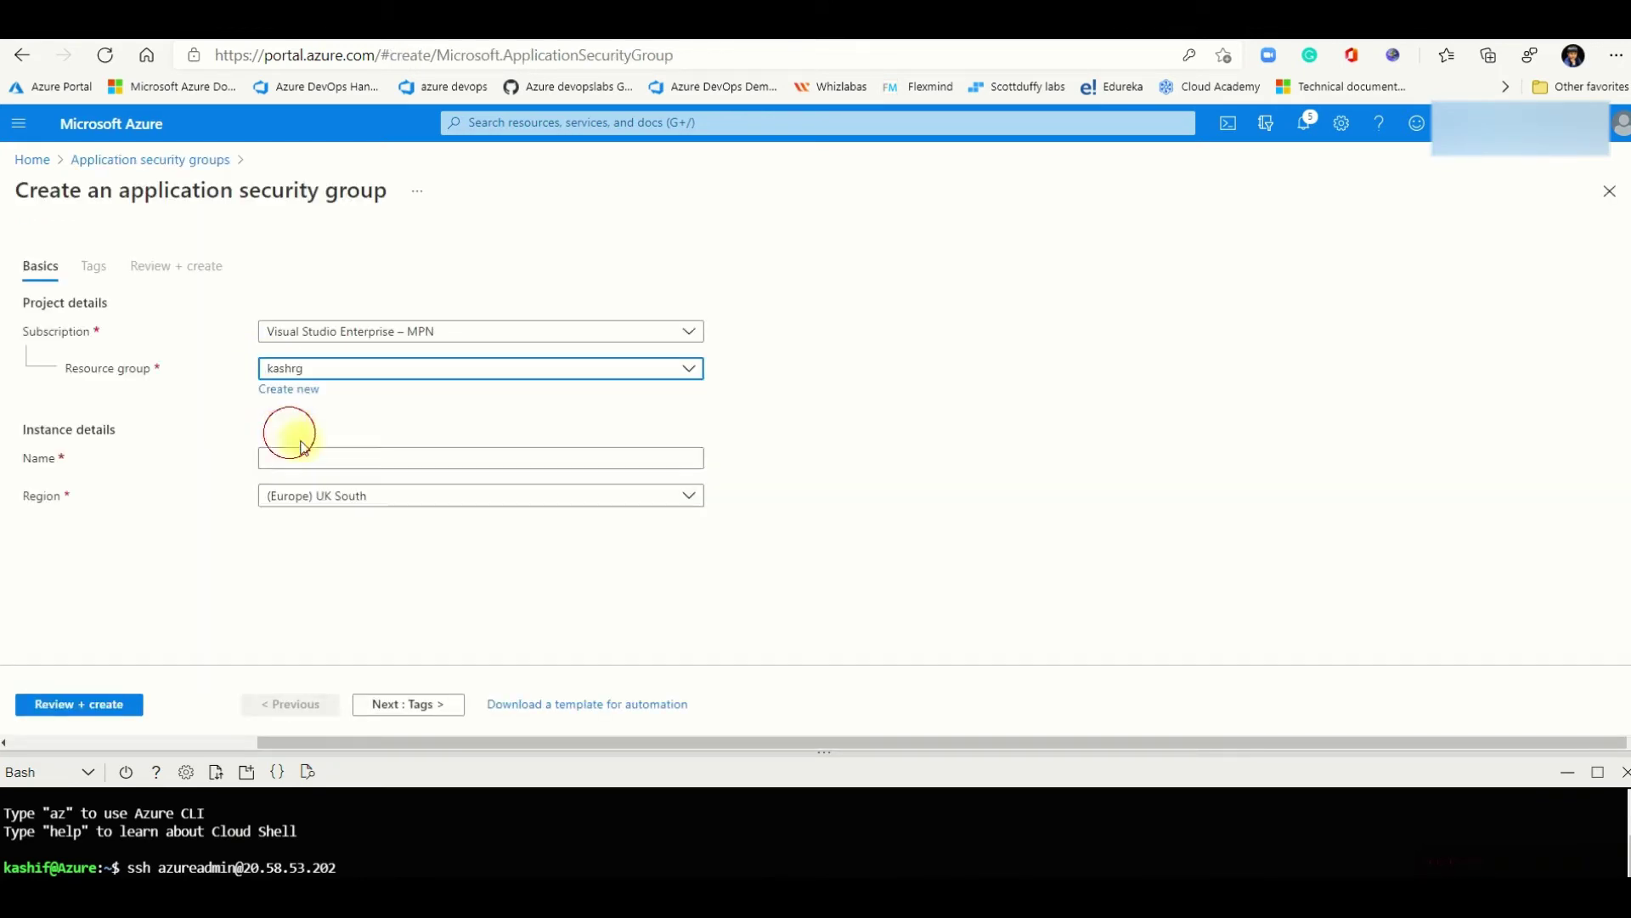
{"action": "left_click", "coordinate": [333, 456]}
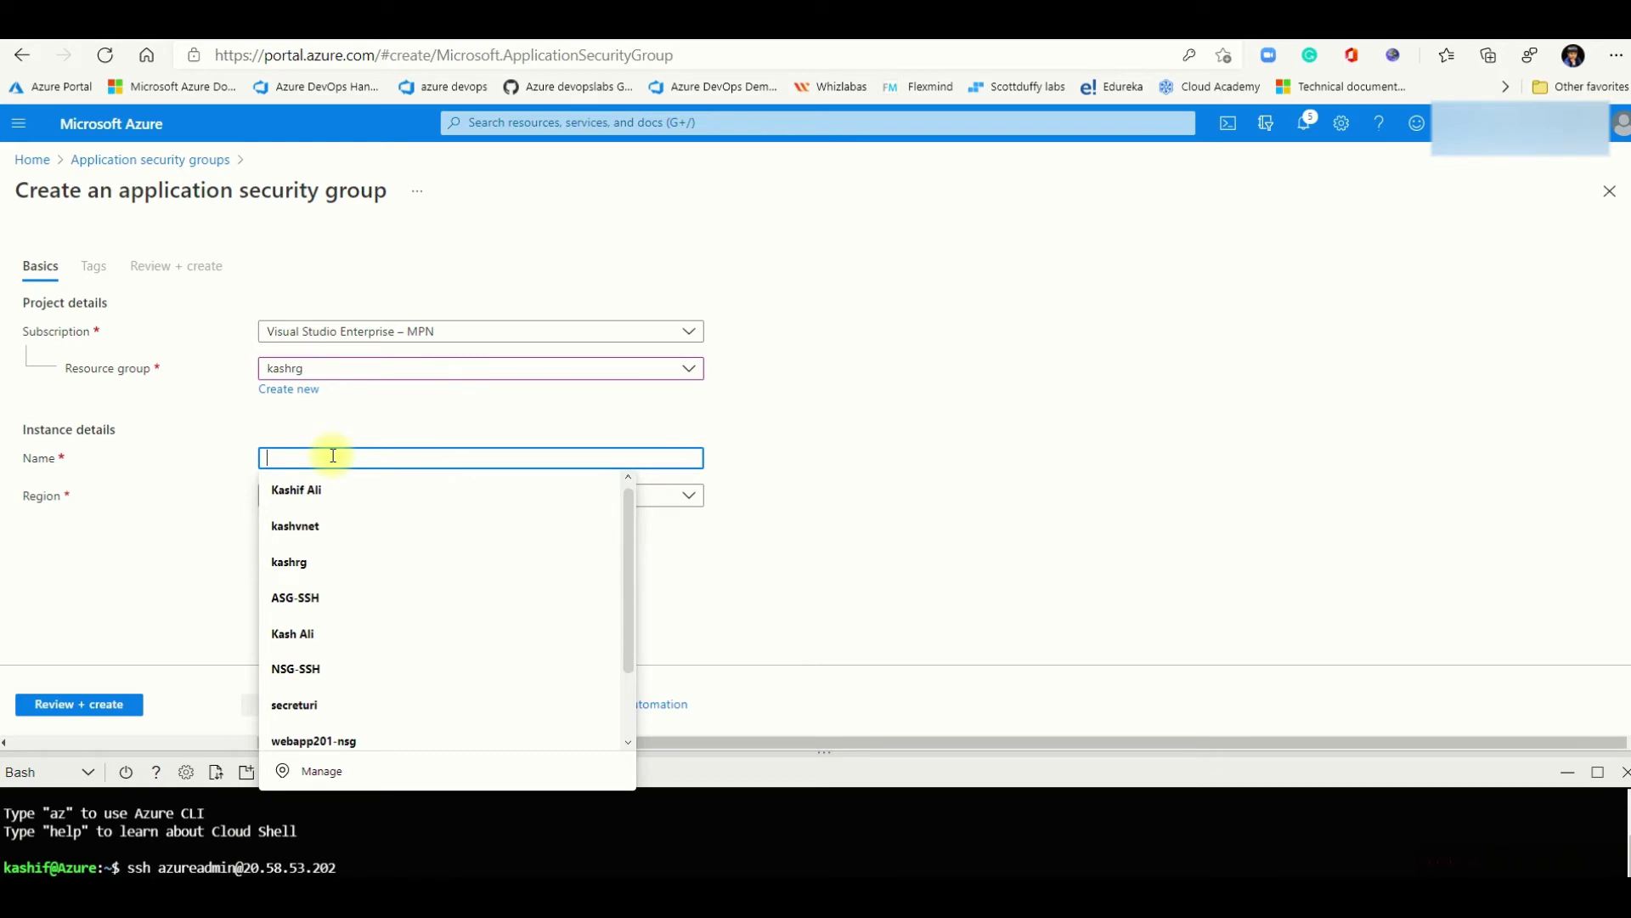
{"action": "type", "text": "Kash-ASG"}
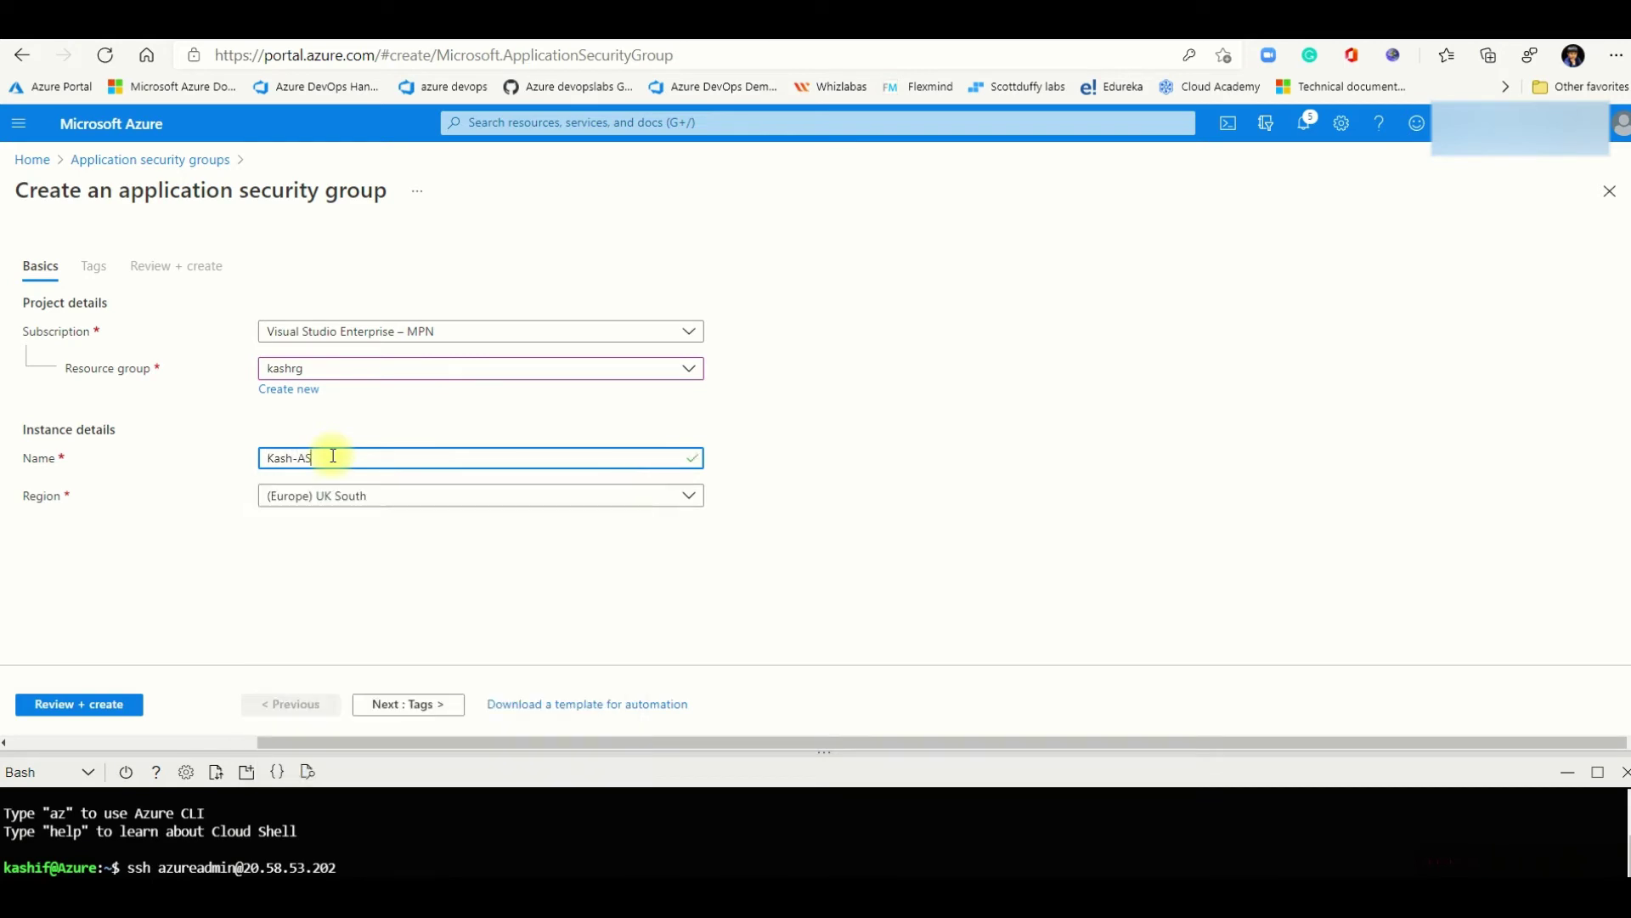
{"action": "left_click", "coordinate": [125, 721]}
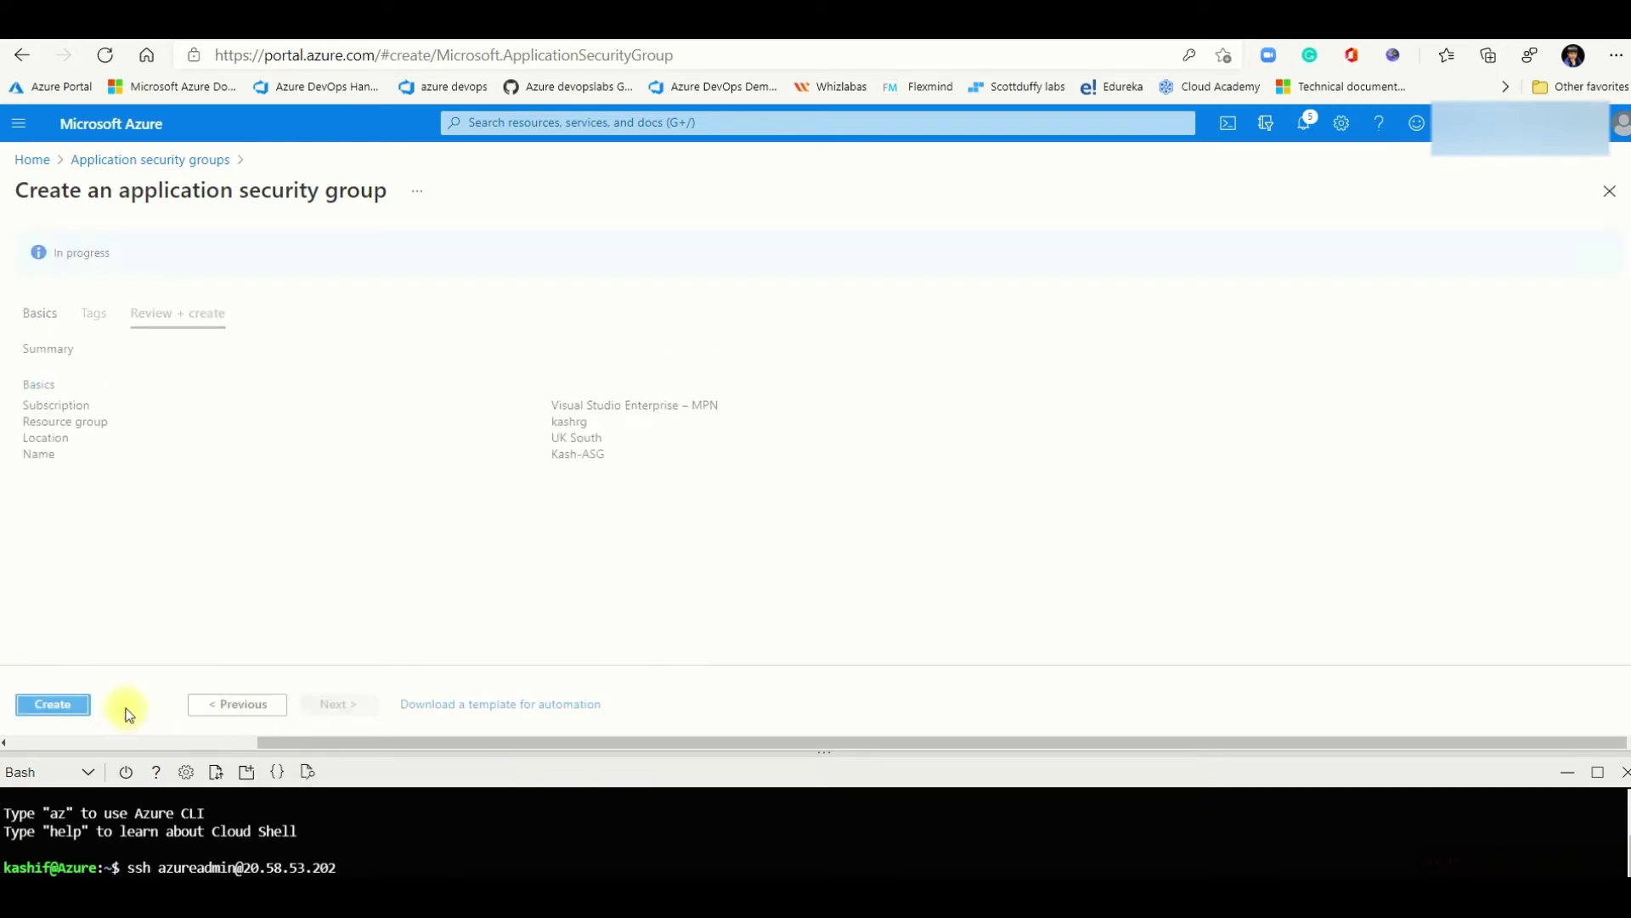
{"action": "left_click", "coordinate": [72, 713]}
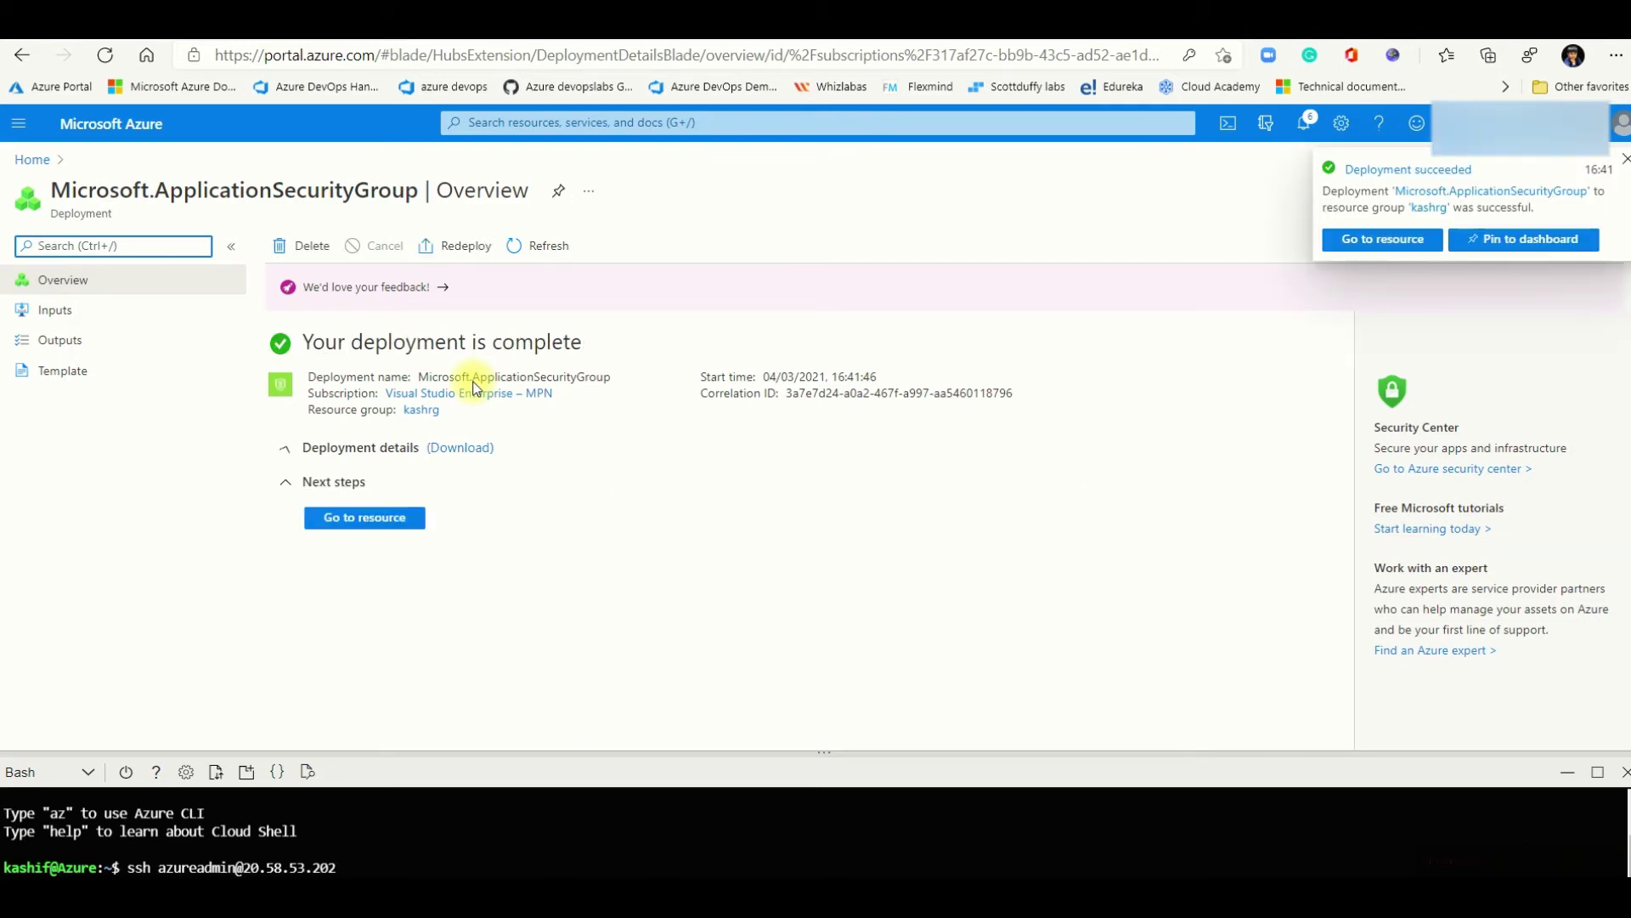
{"action": "left_click", "coordinate": [1623, 159]}
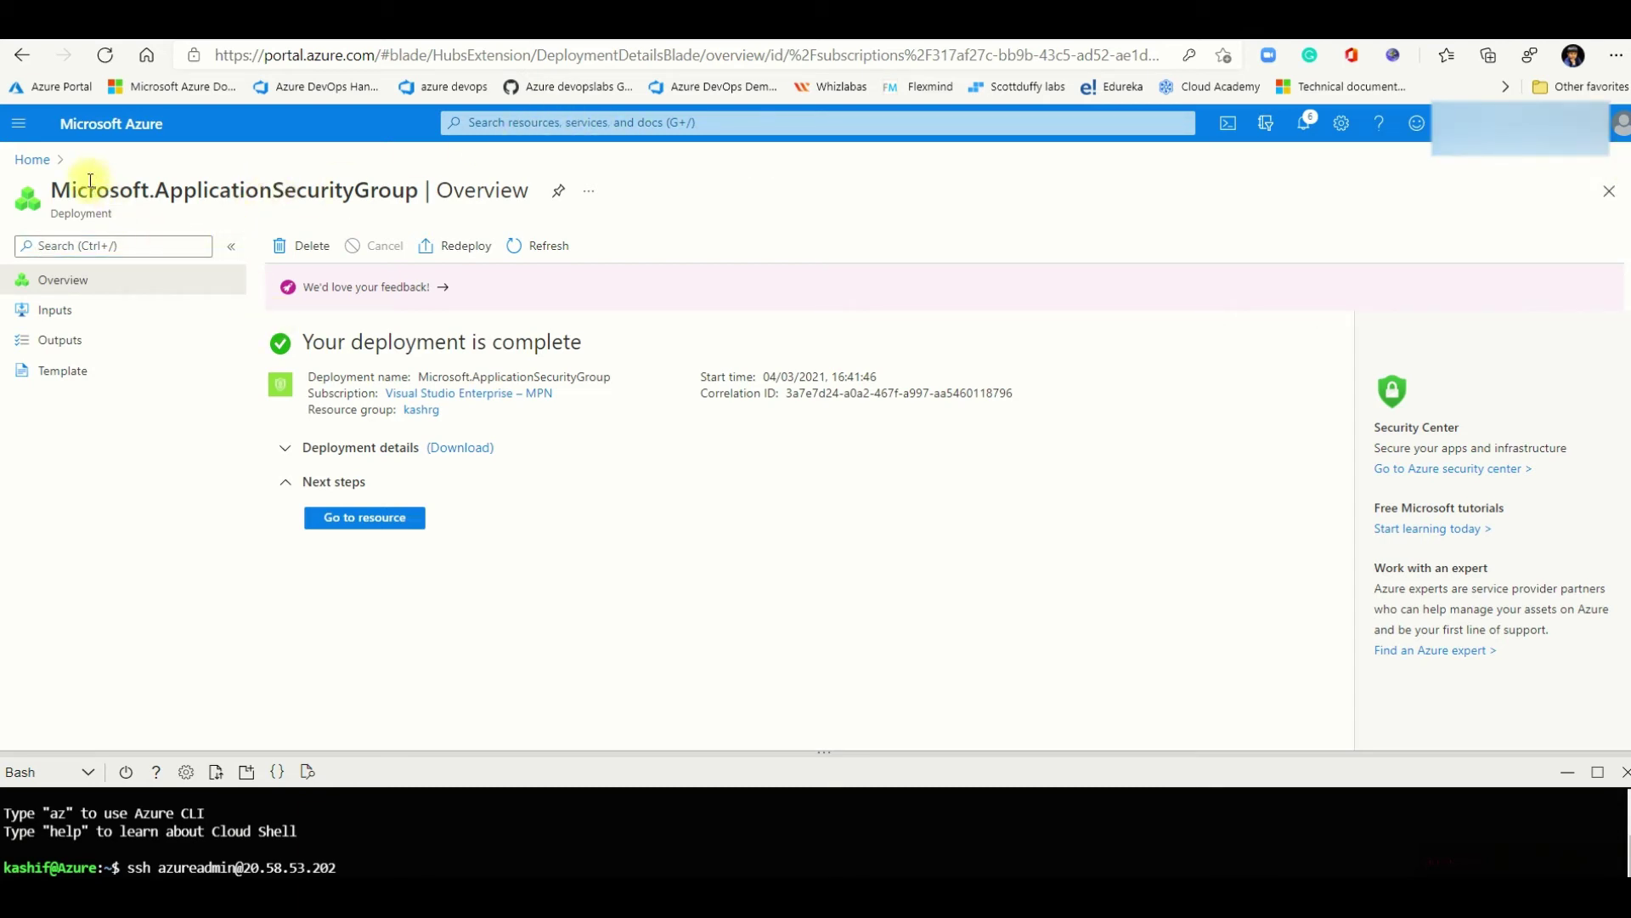
Step: Return to the portal home and find the Network security groups service by searching for network
{"action": "left_click", "coordinate": [32, 160]}
{"action": "left_click", "coordinate": [526, 120]}
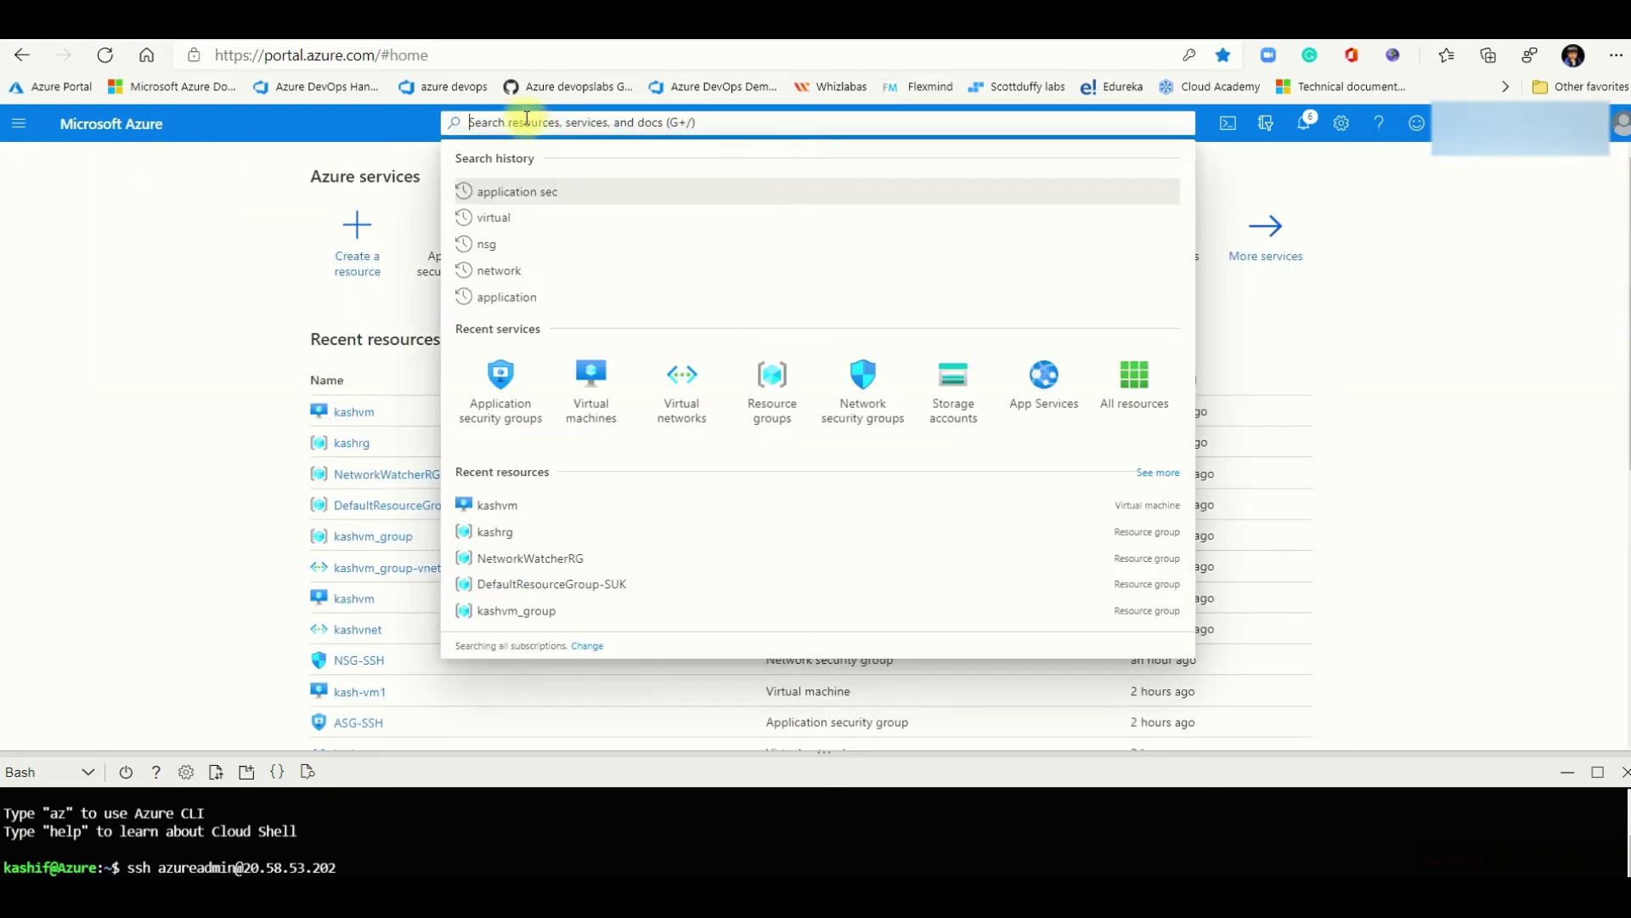
{"action": "type", "text": "network"}
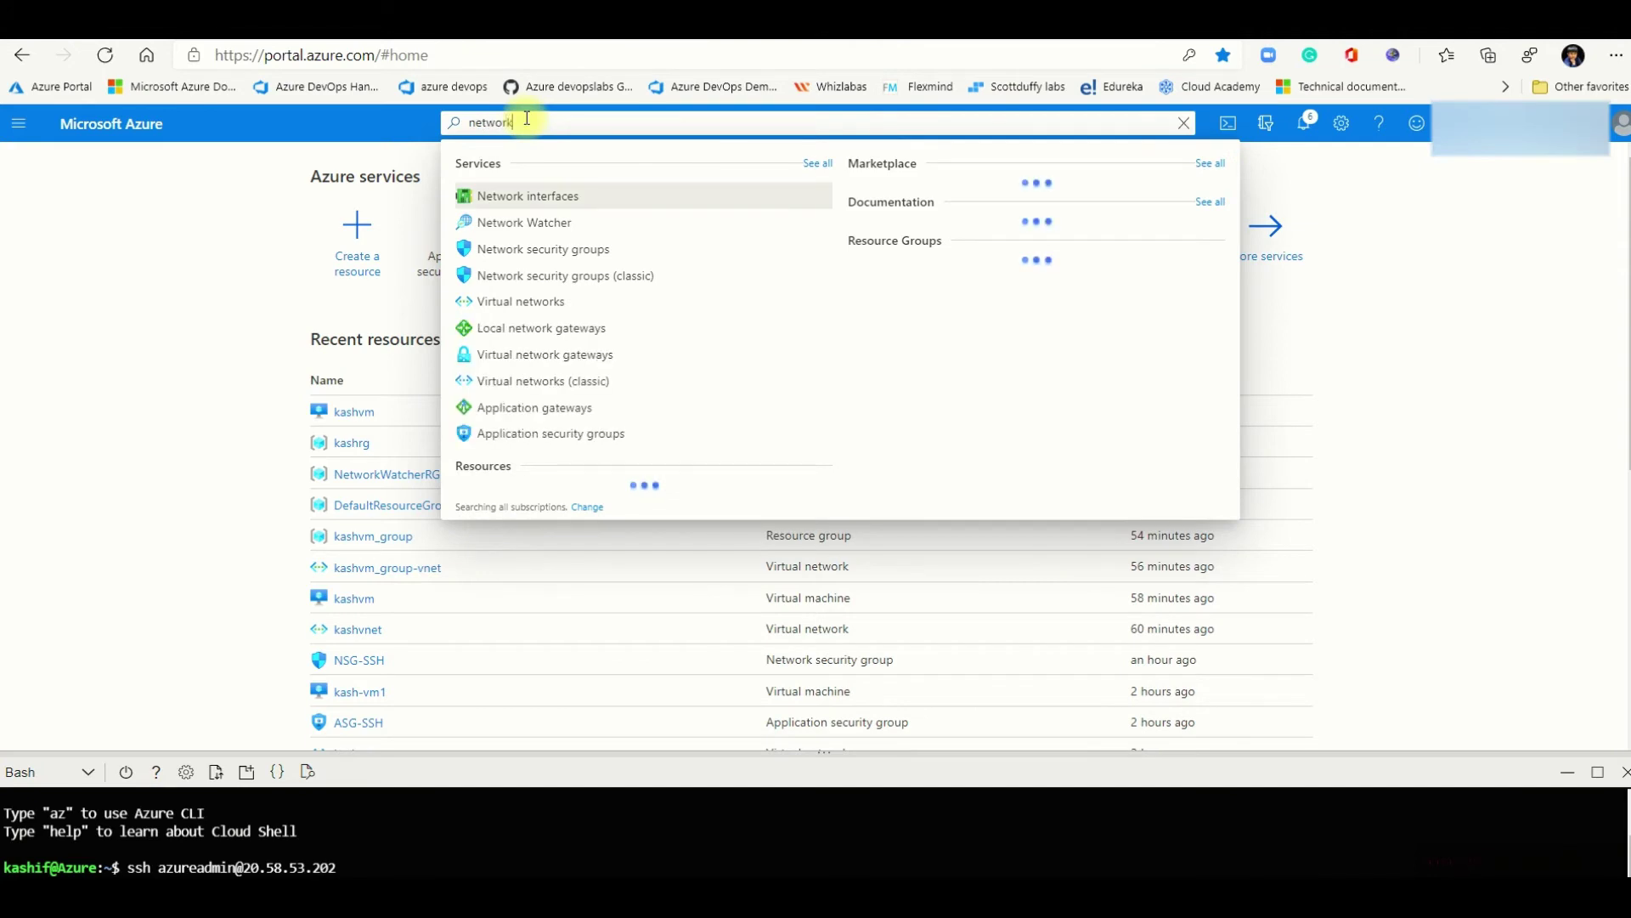
{"action": "left_click", "coordinate": [565, 249]}
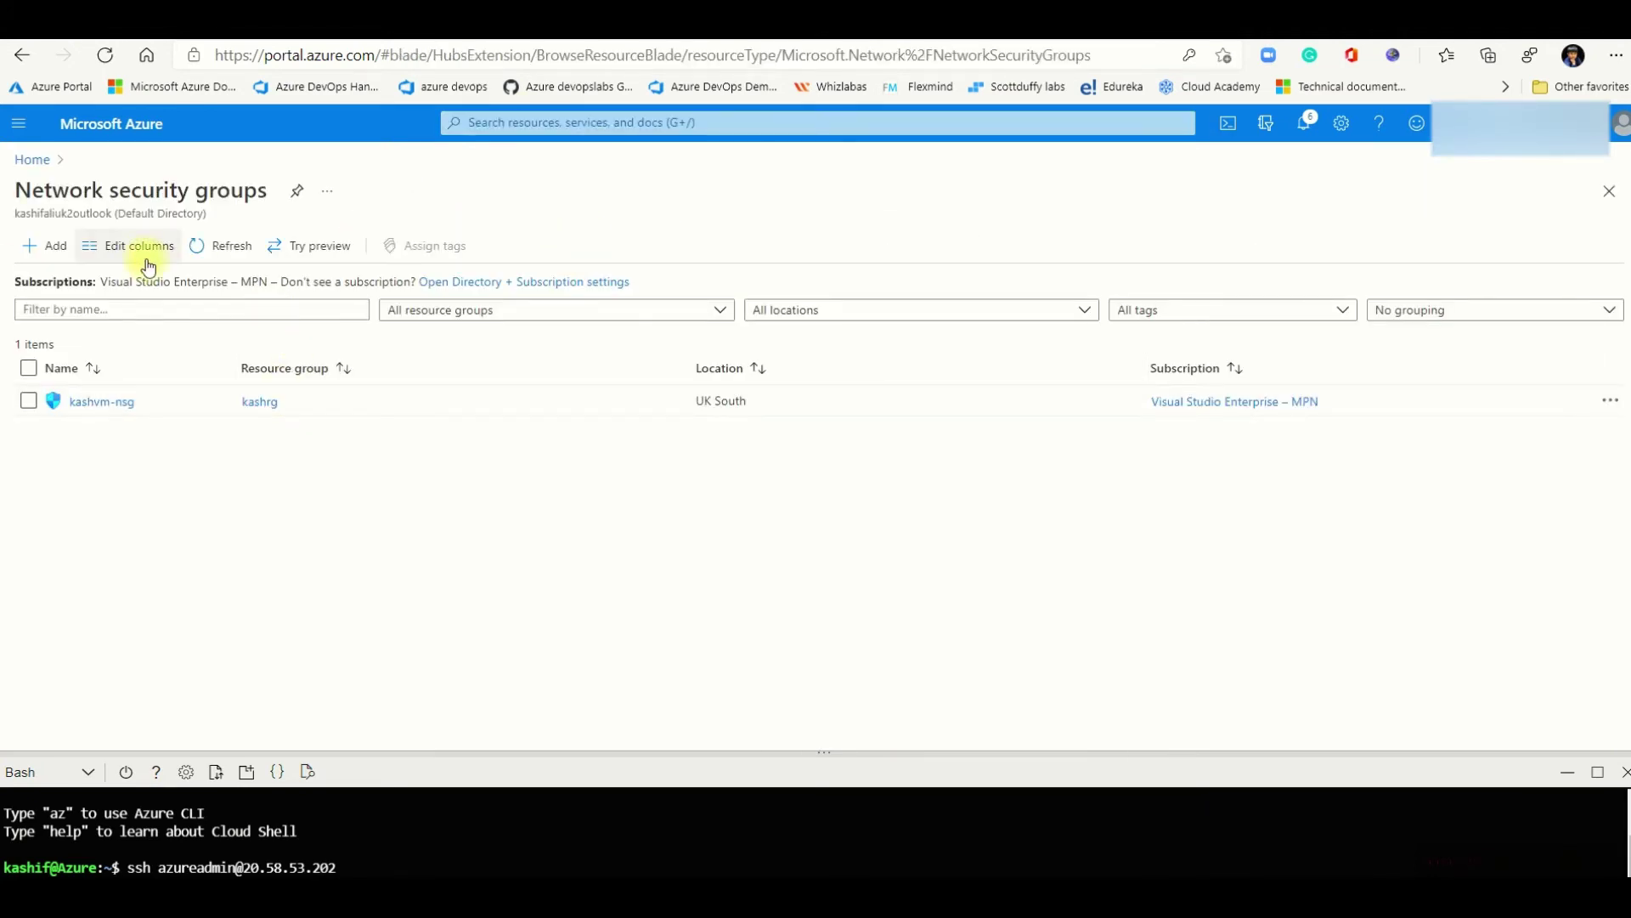
Step: Create and deploy a network security group named Kash-NSG in resource group kashrg, region UK South, and open the resource
{"action": "left_click", "coordinate": [69, 252]}
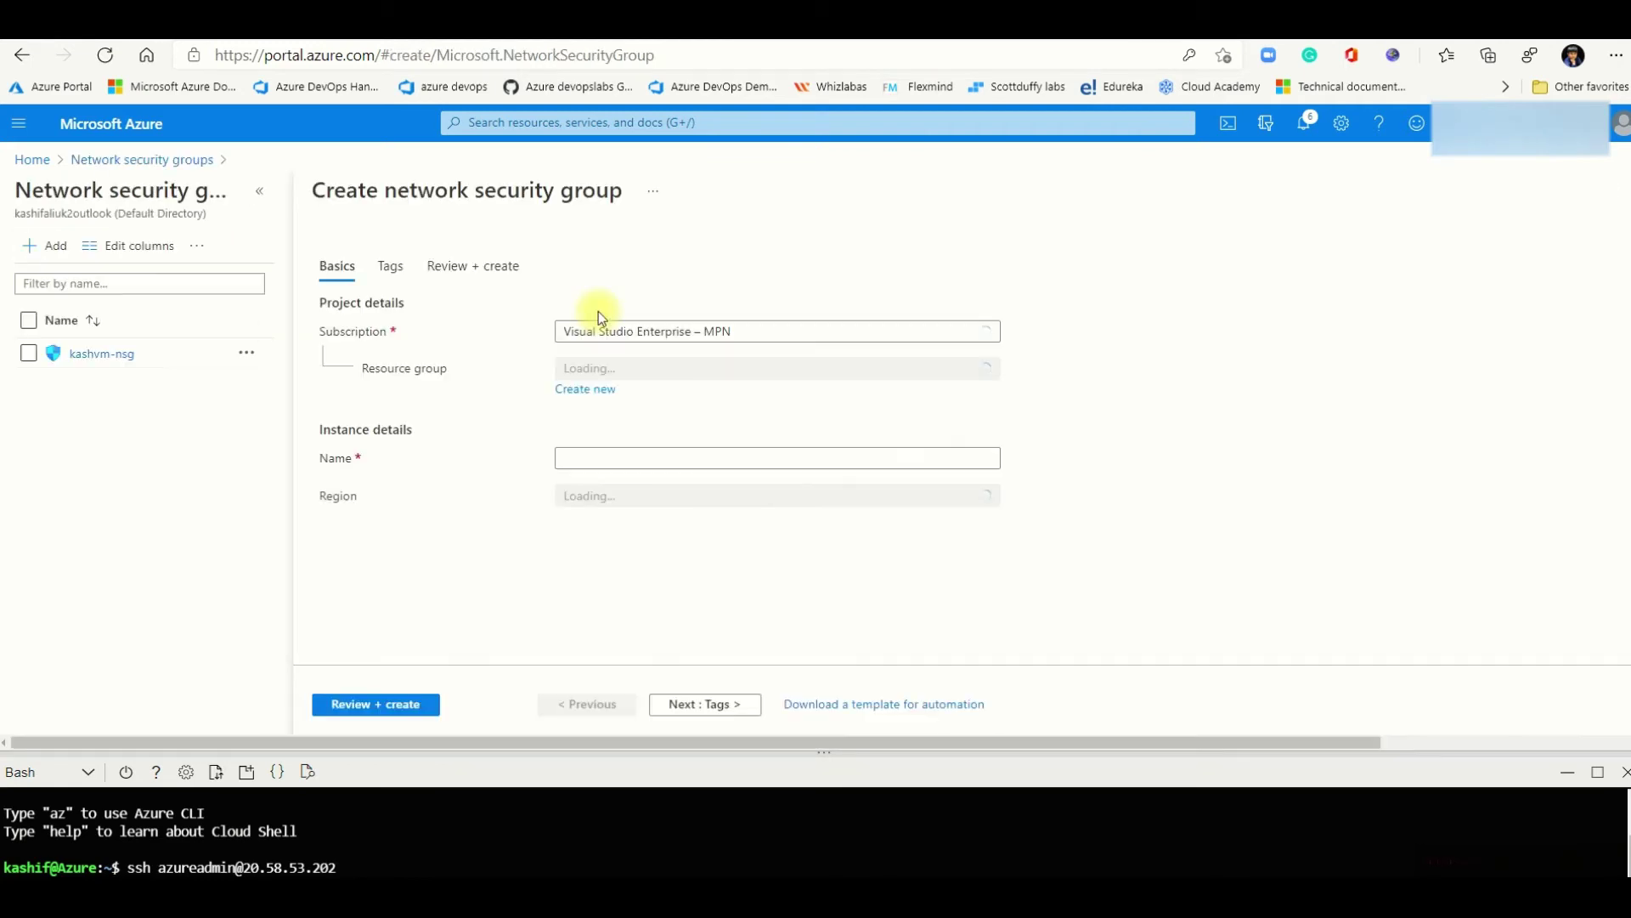
{"action": "left_click", "coordinate": [564, 371]}
{"action": "left_click", "coordinate": [583, 429]}
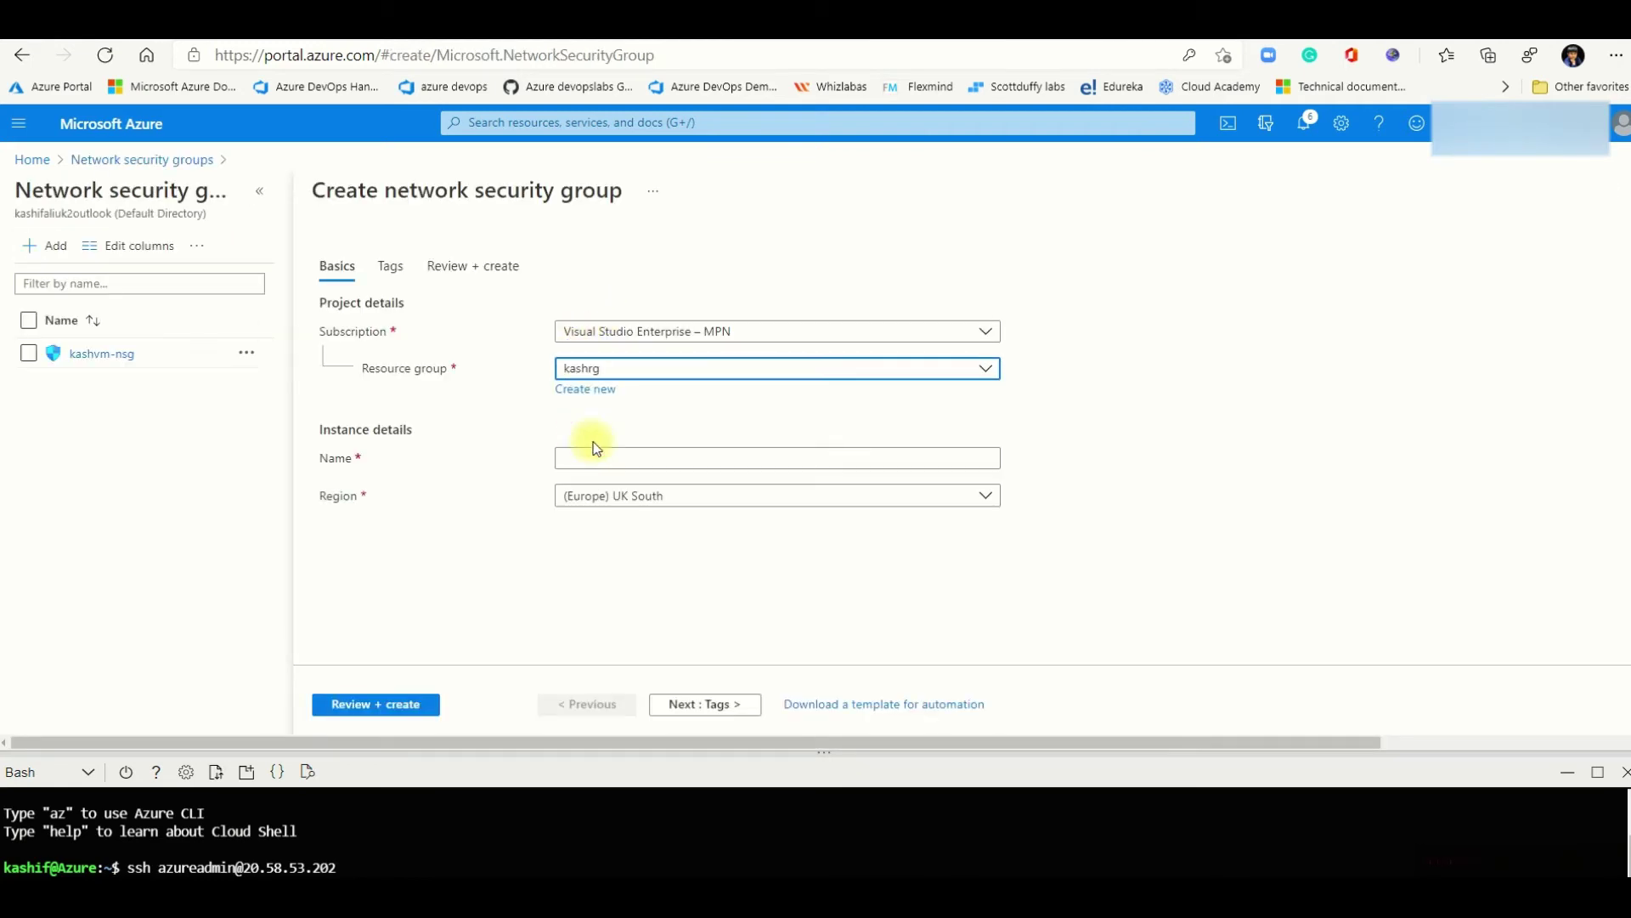
{"action": "left_click", "coordinate": [605, 460]}
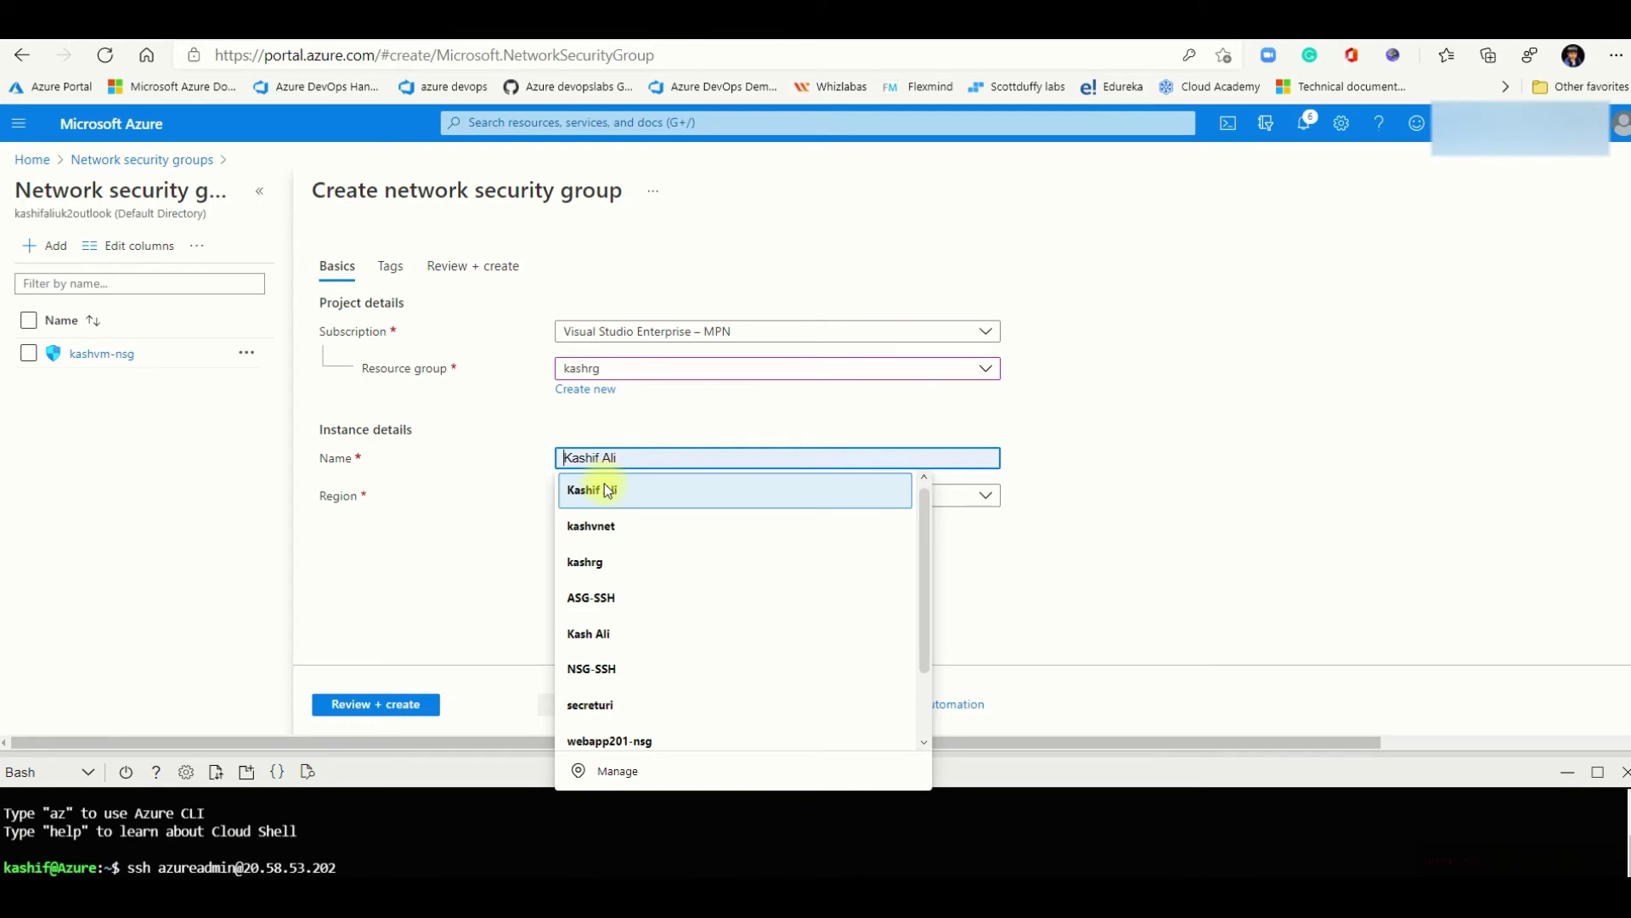
{"action": "type", "text": "Kash-NSG"}
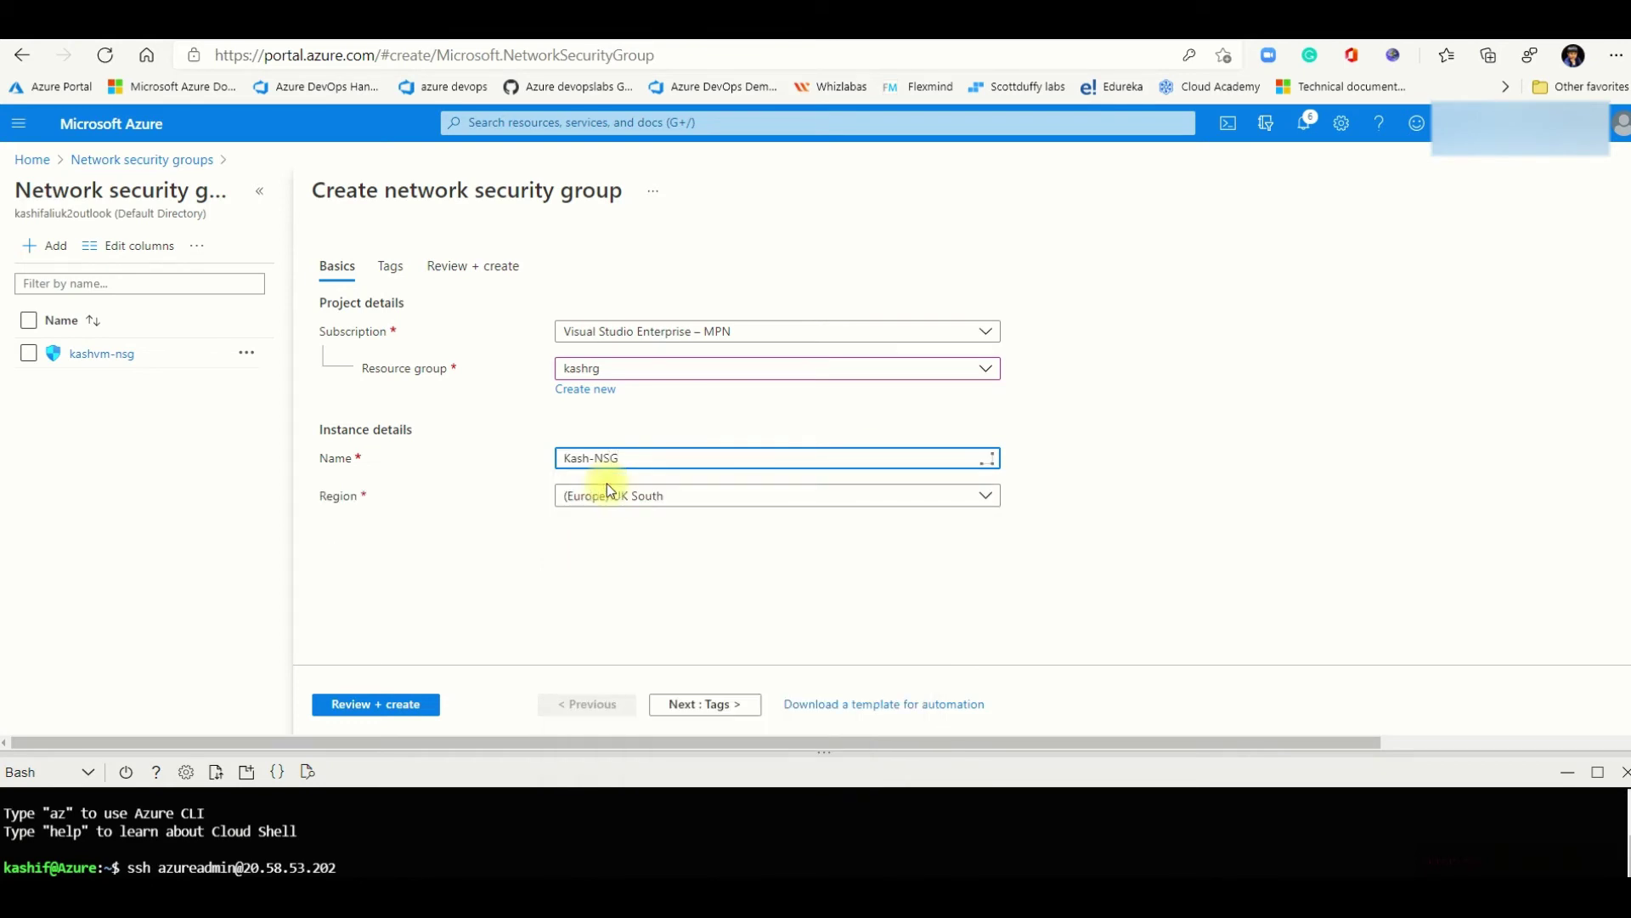
{"action": "left_click", "coordinate": [430, 705]}
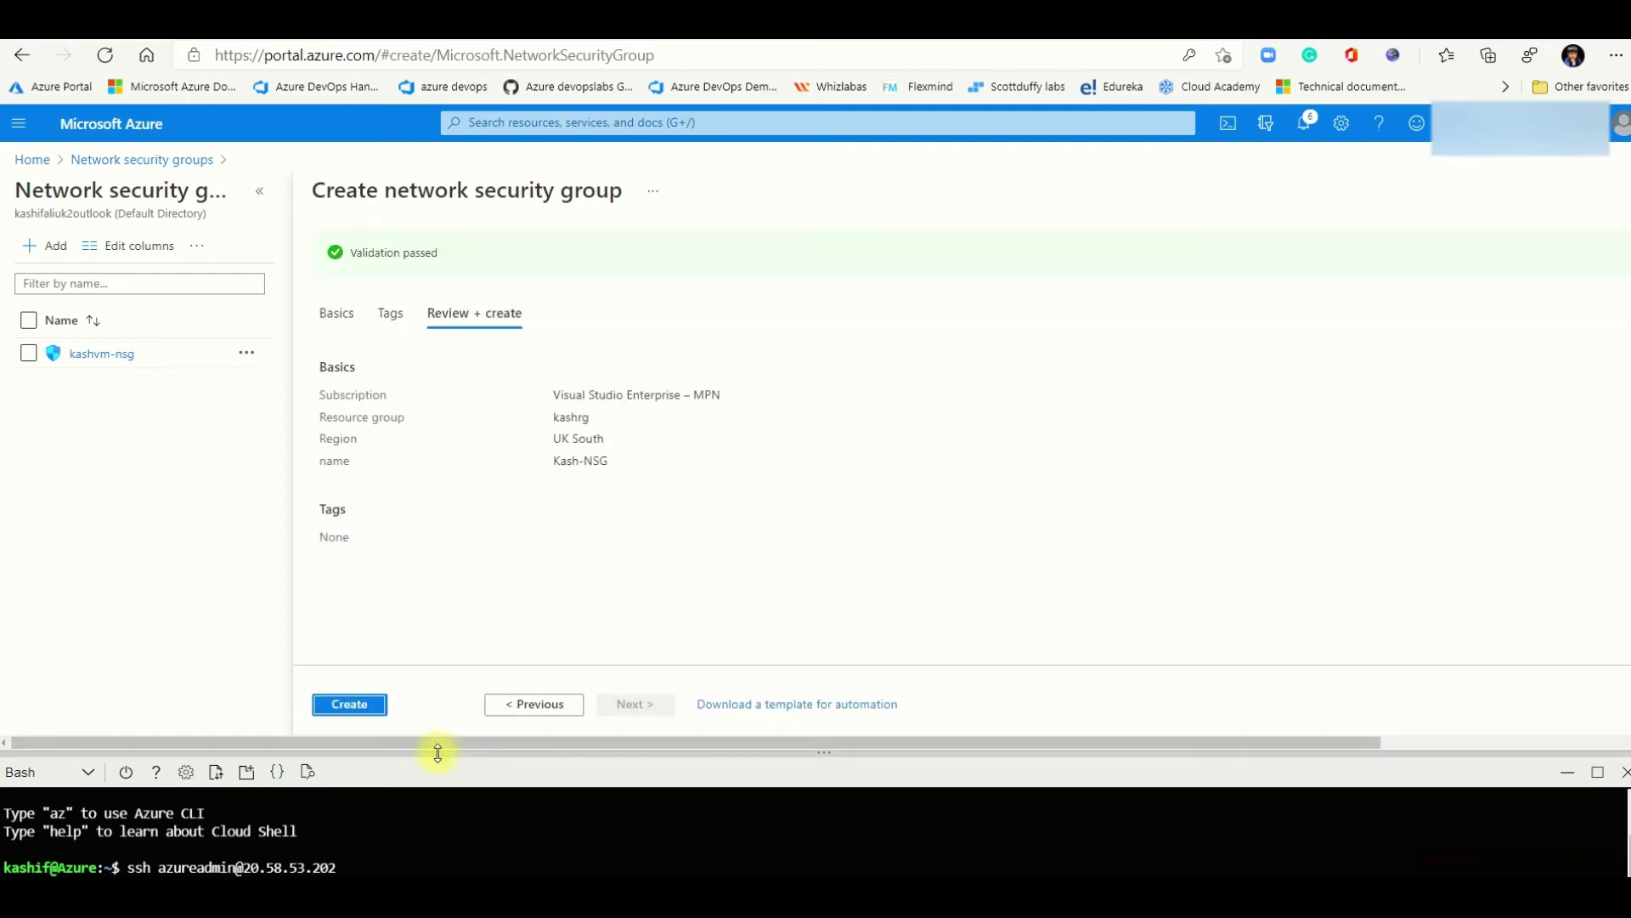
{"action": "left_click_drag", "start_coordinate": [436, 752], "coordinate": [459, 692]}
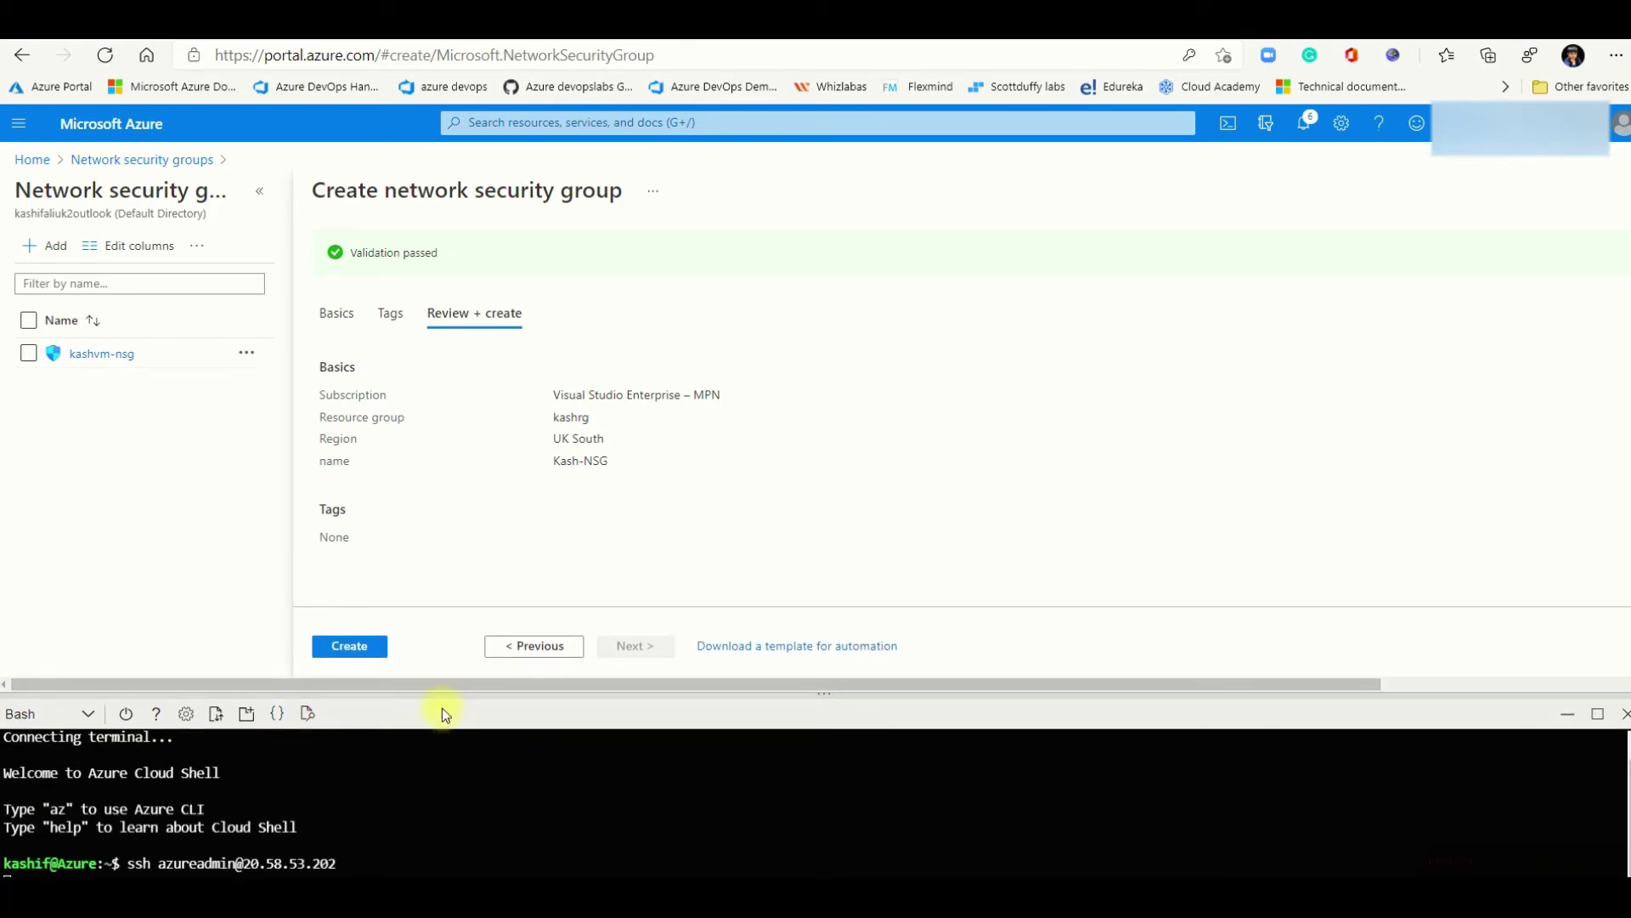
{"action": "left_click_drag", "start_coordinate": [440, 692], "coordinate": [492, 670]}
{"action": "left_click", "coordinate": [376, 633]}
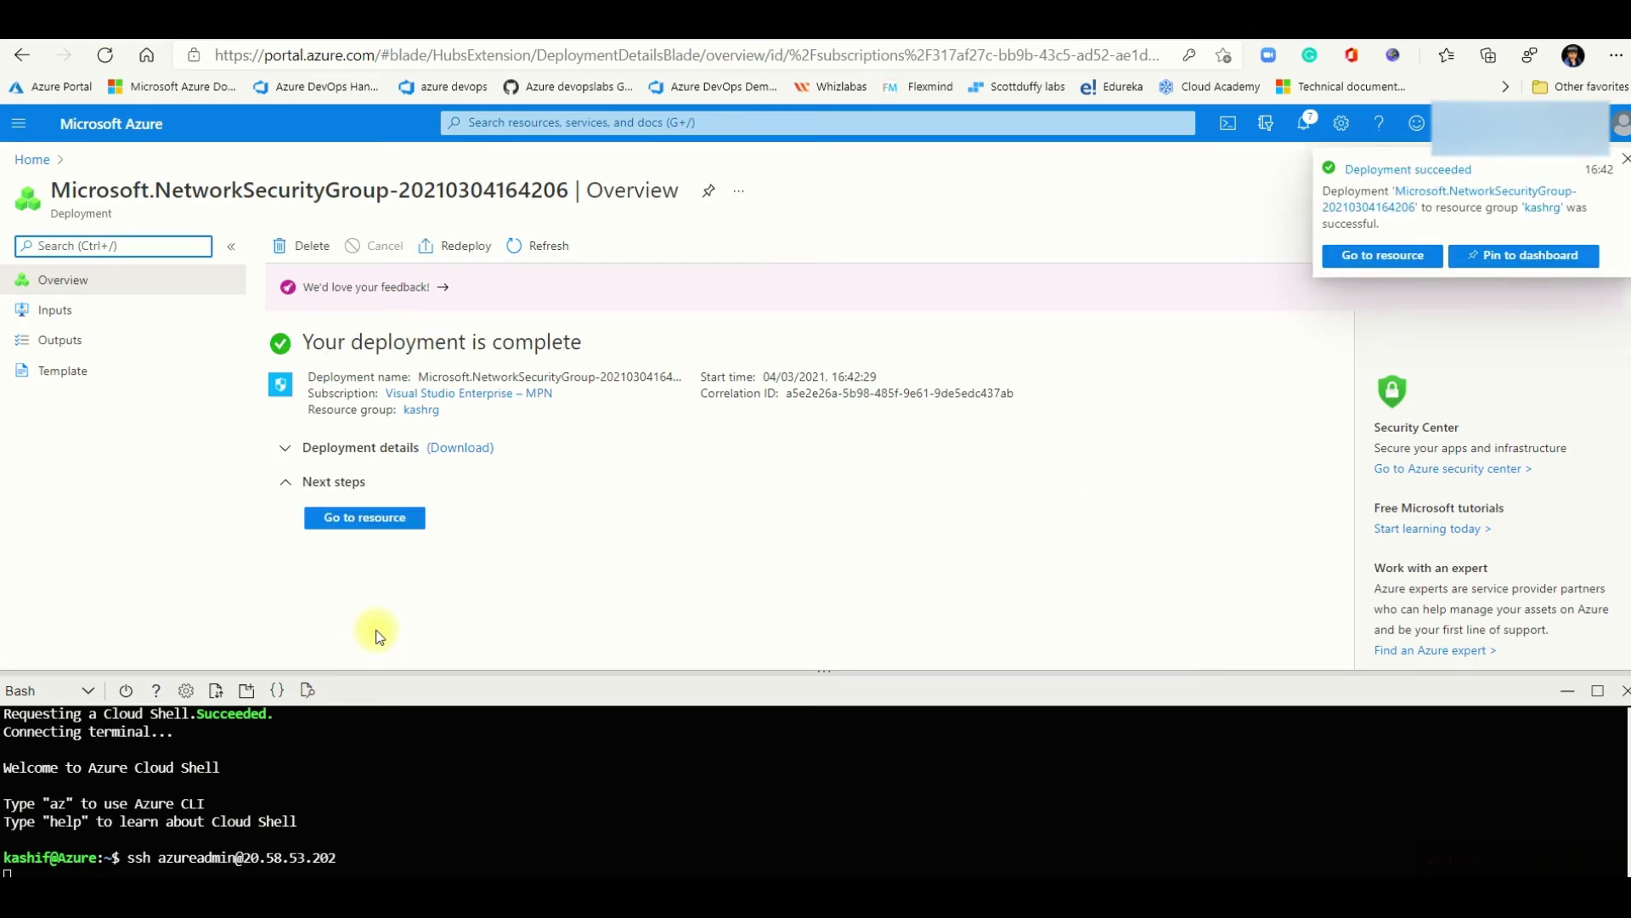
{"action": "left_click", "coordinate": [1365, 255]}
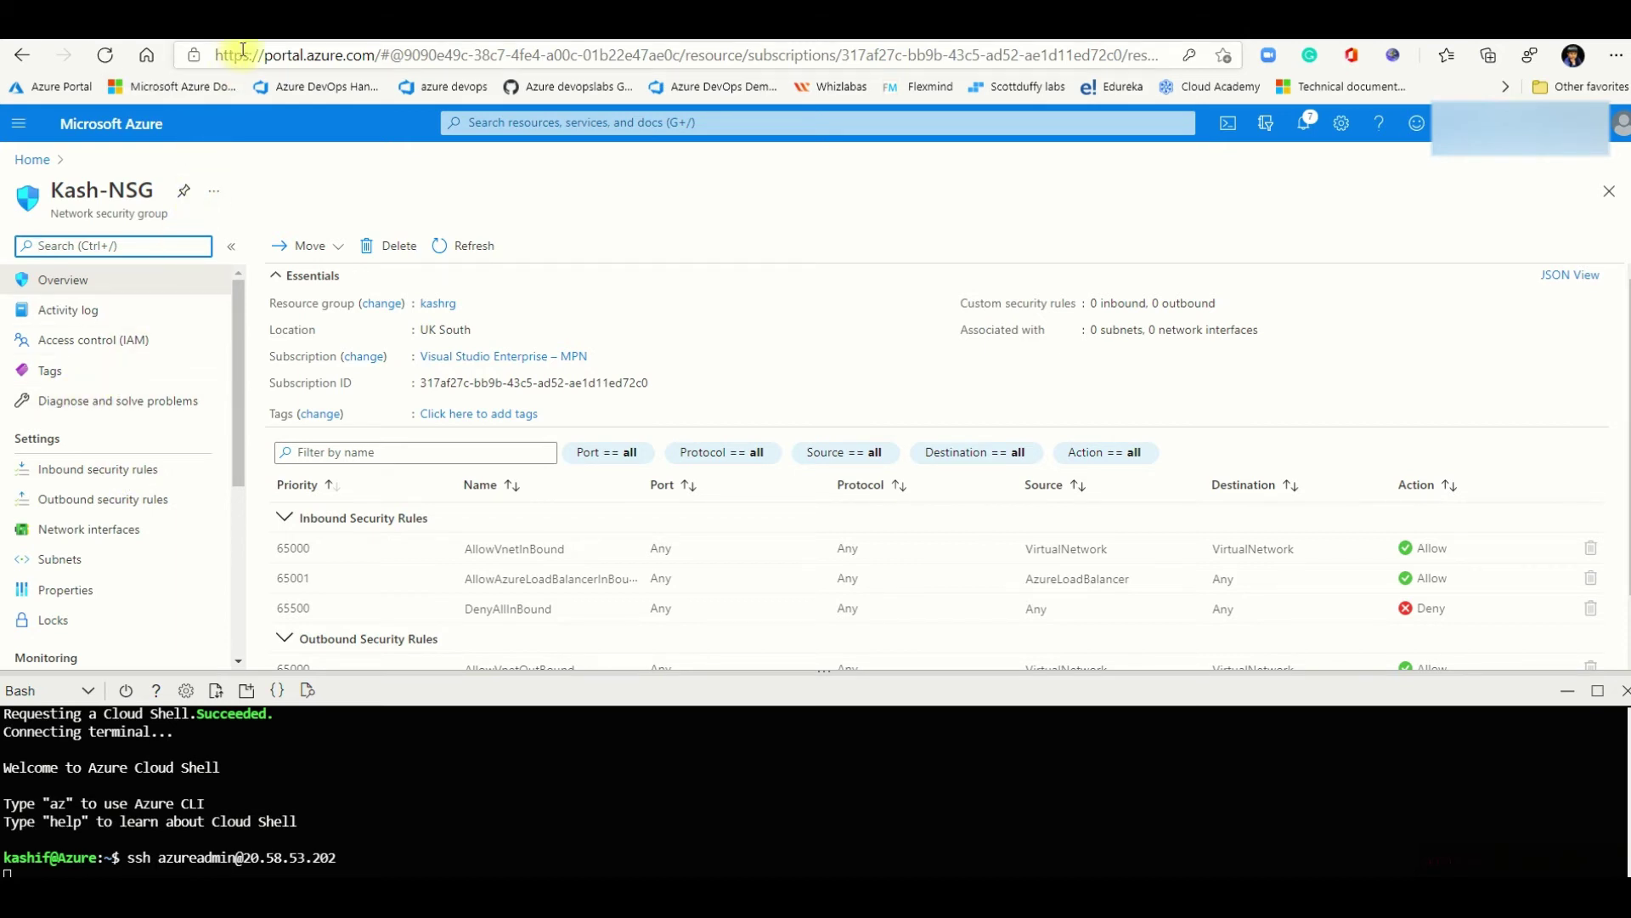
Step: Return to the portal home and open the networking settings of virtual machine kashvm
{"action": "left_click", "coordinate": [32, 161]}
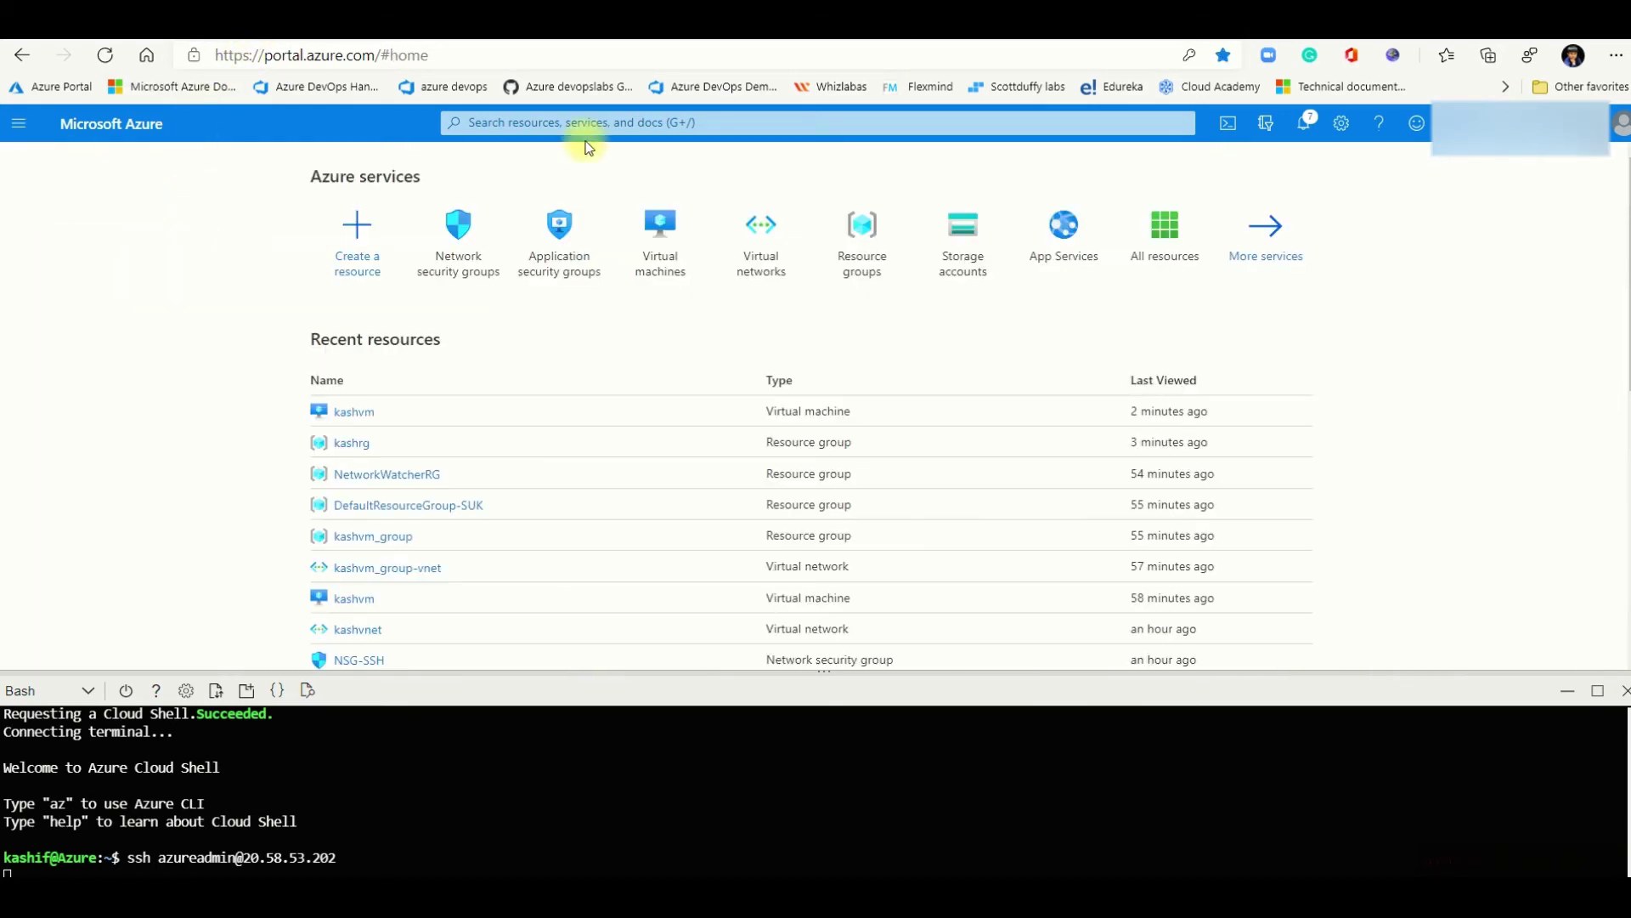
{"action": "left_click", "coordinate": [660, 244]}
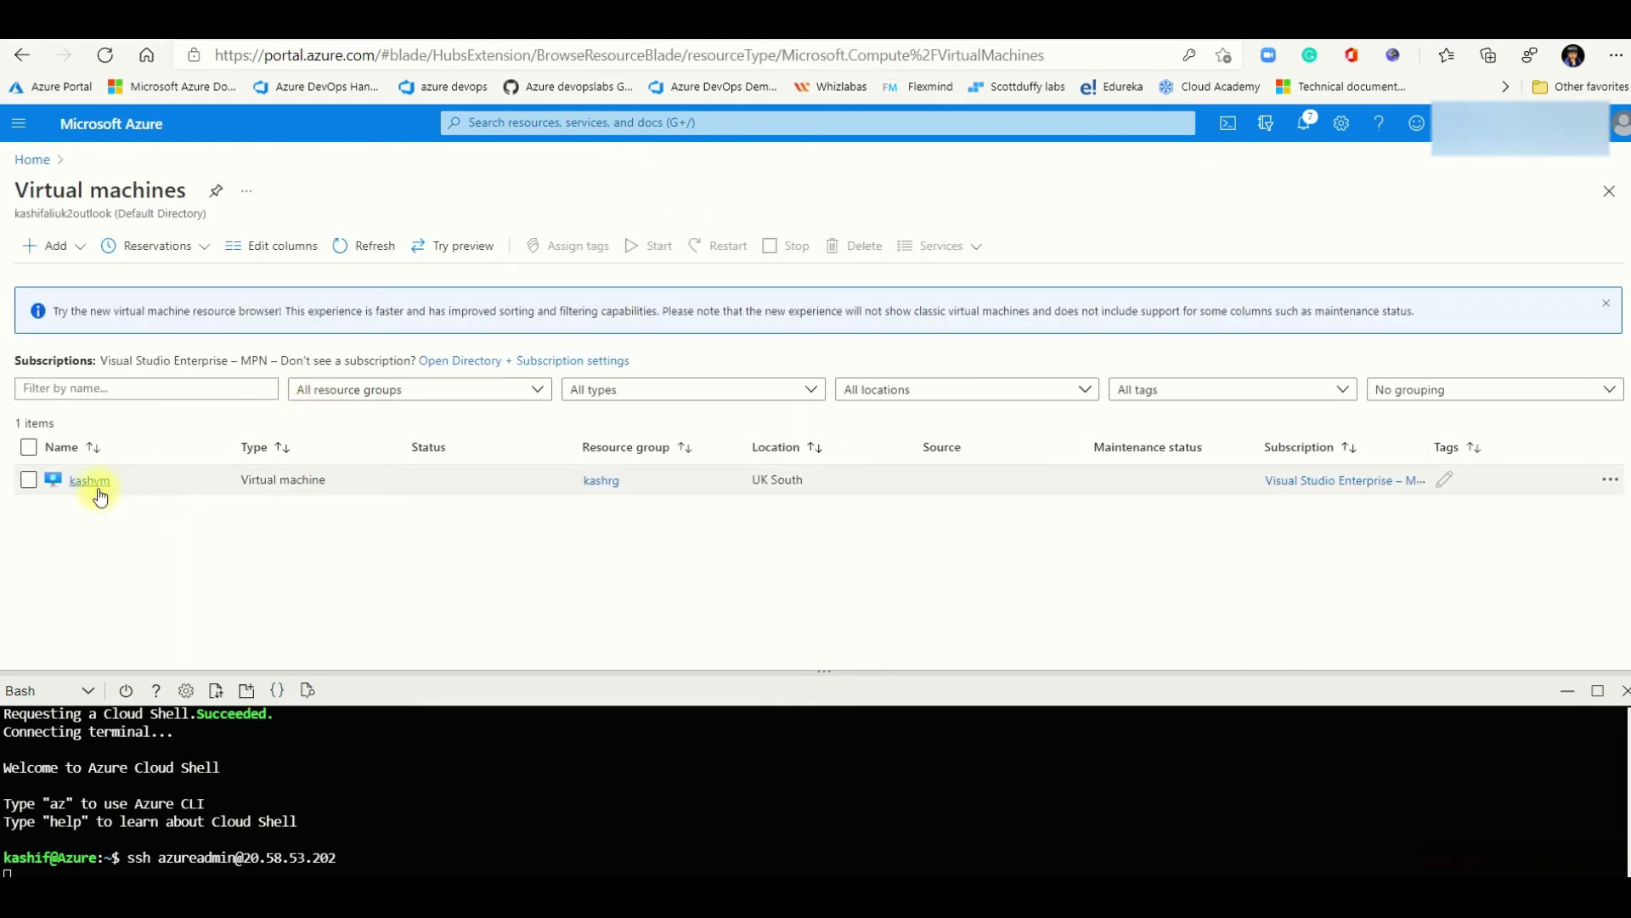
{"action": "left_click", "coordinate": [90, 481]}
{"action": "left_click", "coordinate": [340, 468]}
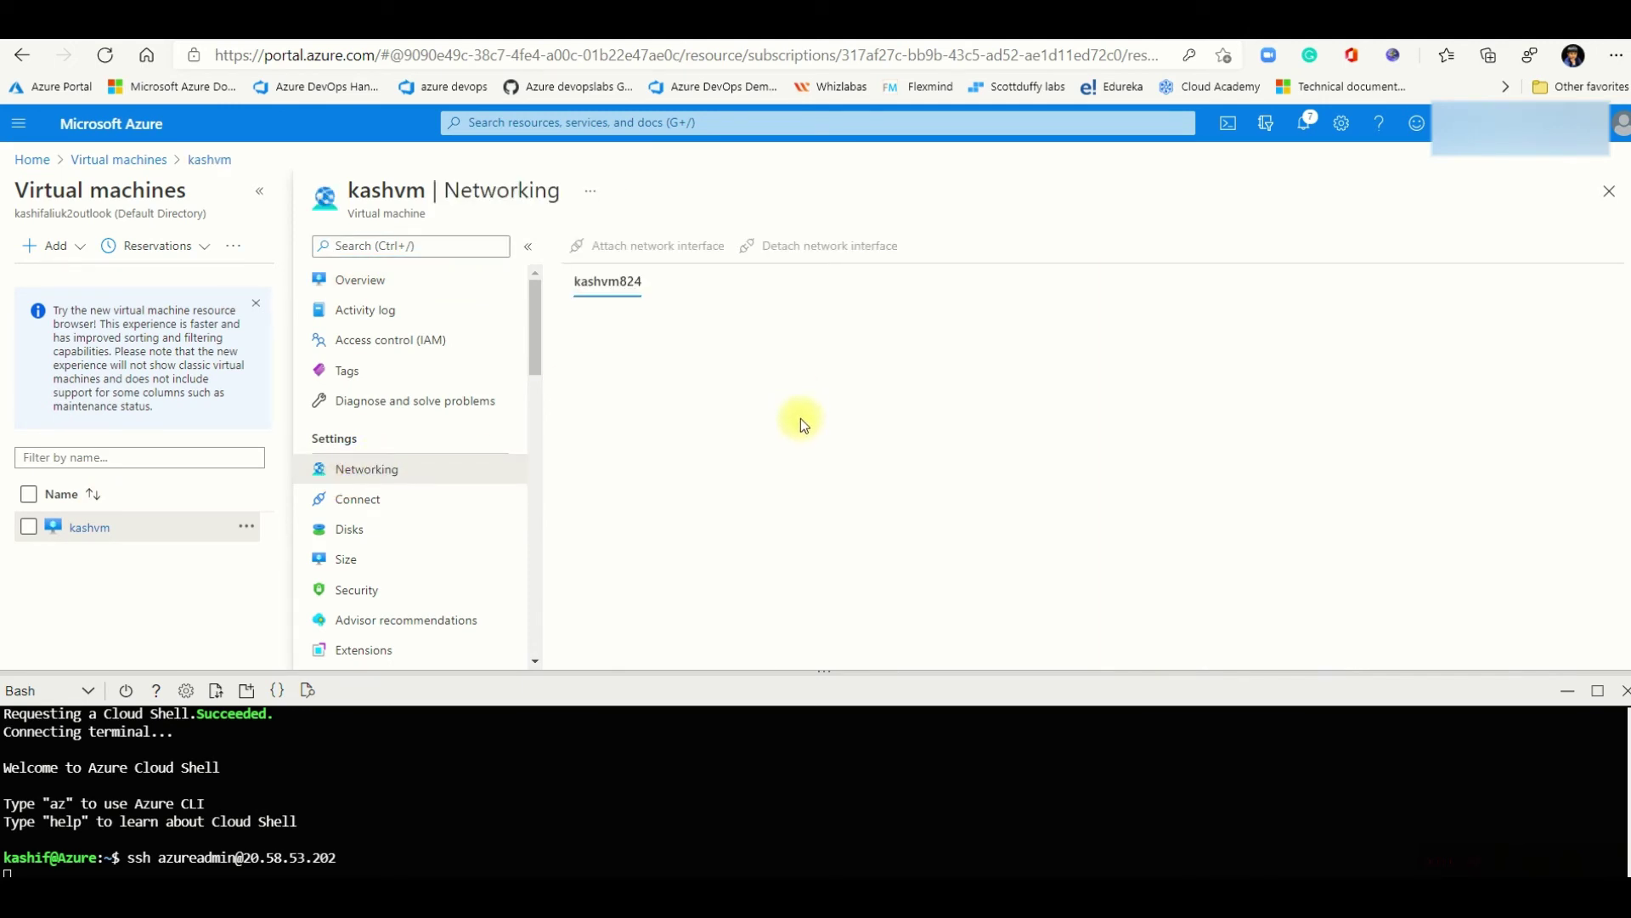
Step: Associate application security group Kash-ASG with kashvm's network interface and save the configuration
{"action": "left_click", "coordinate": [930, 450]}
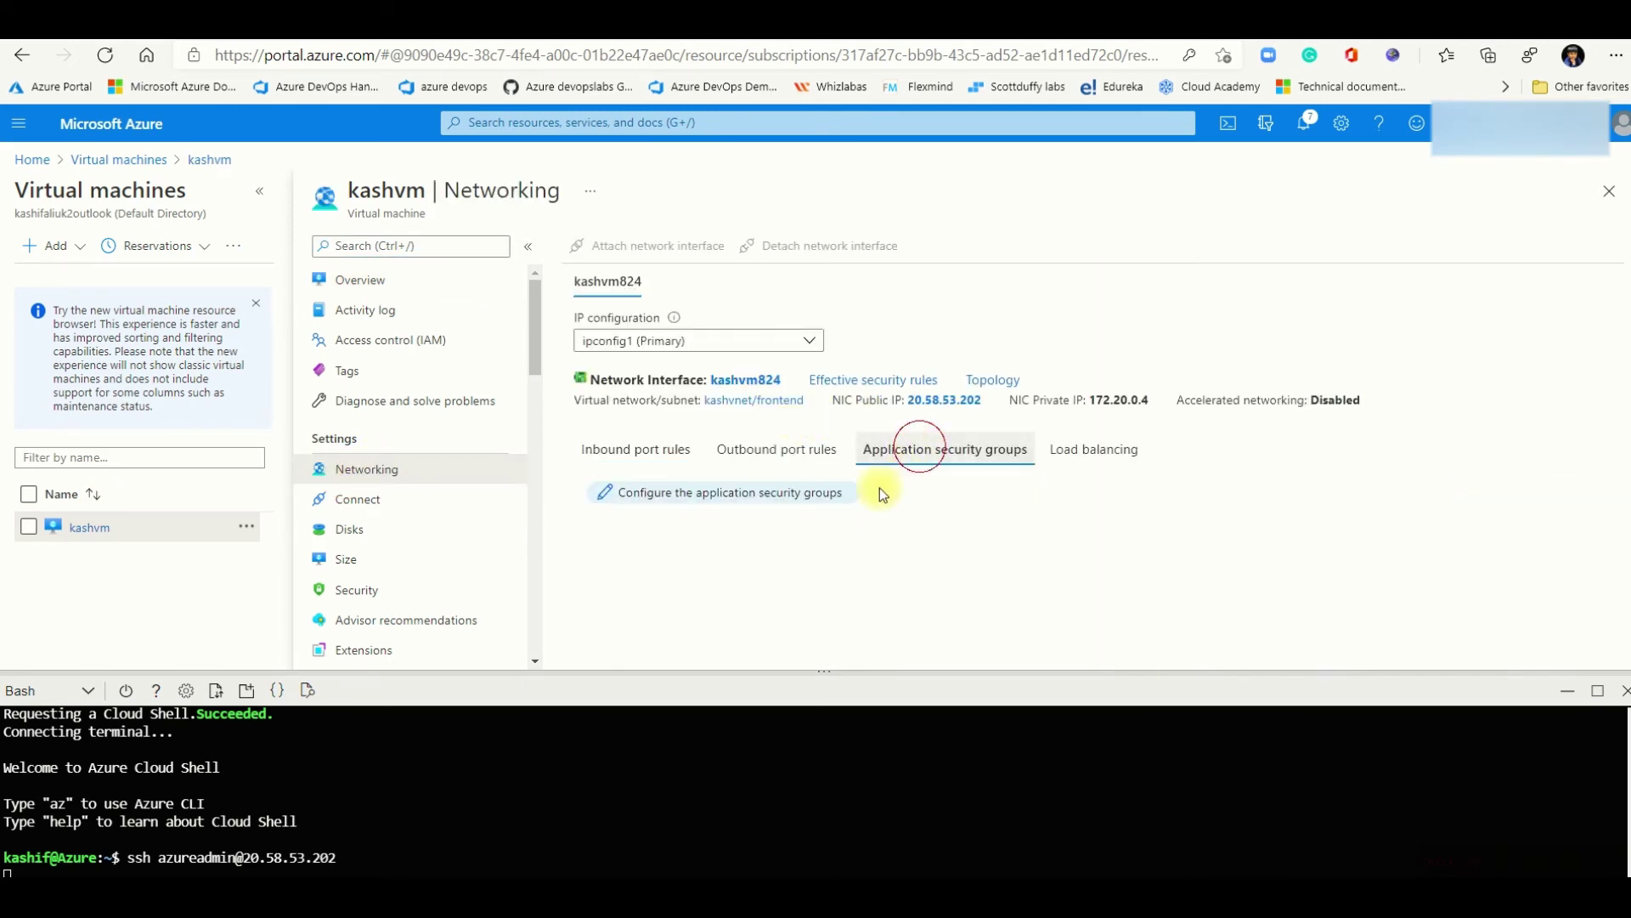
{"action": "left_click", "coordinate": [769, 501]}
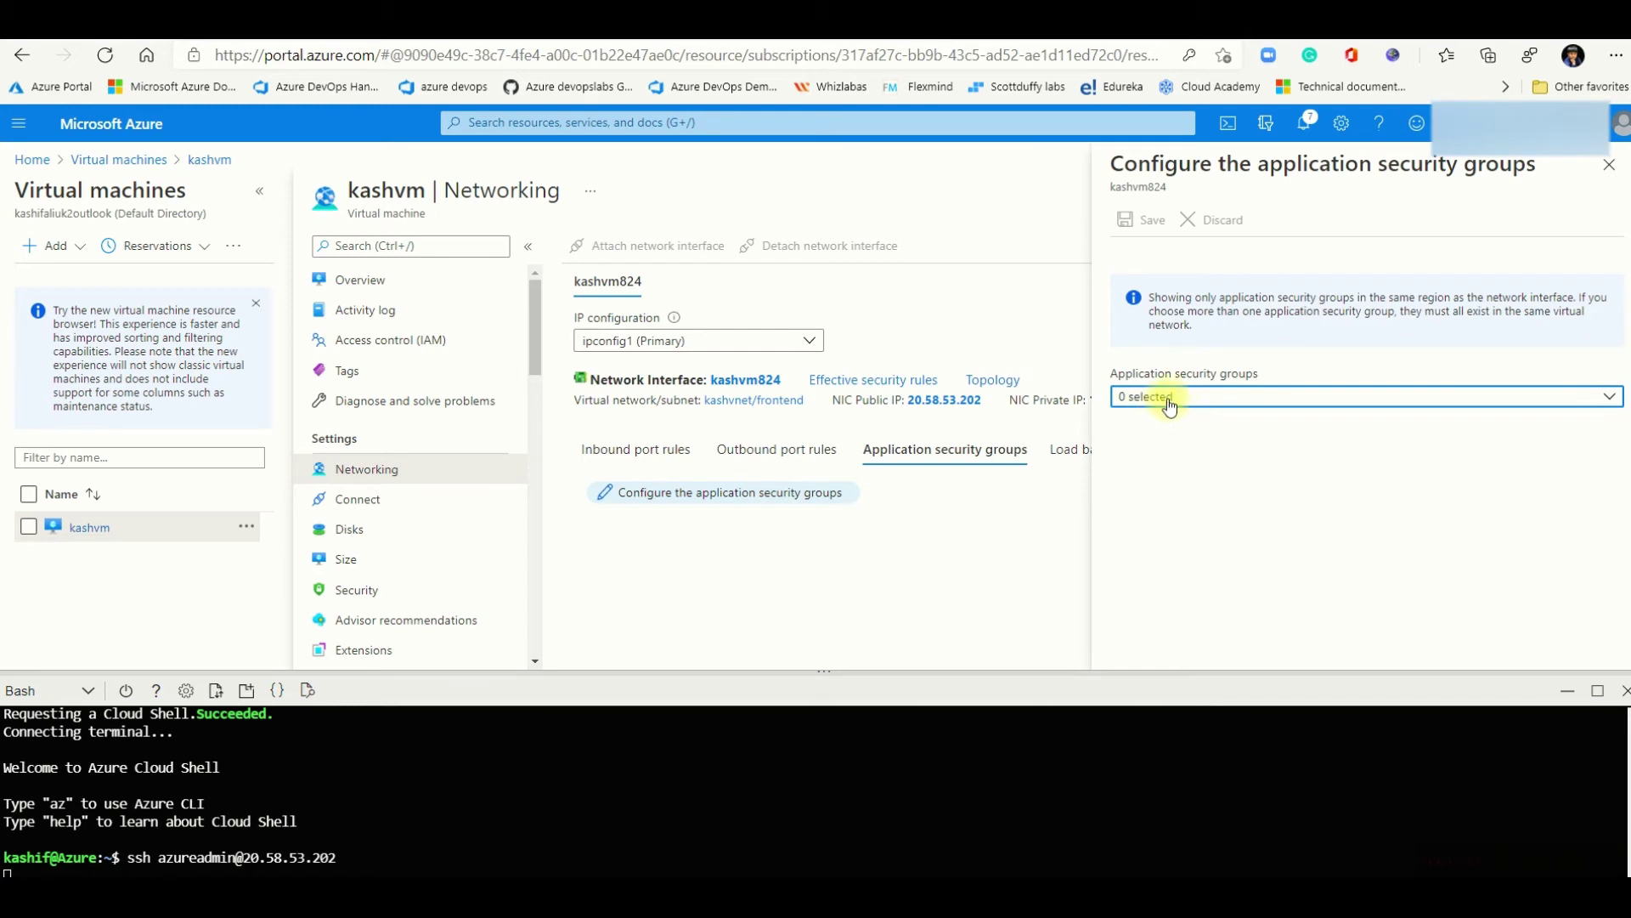
{"action": "left_click", "coordinate": [1168, 396]}
{"action": "left_click", "coordinate": [1126, 493]}
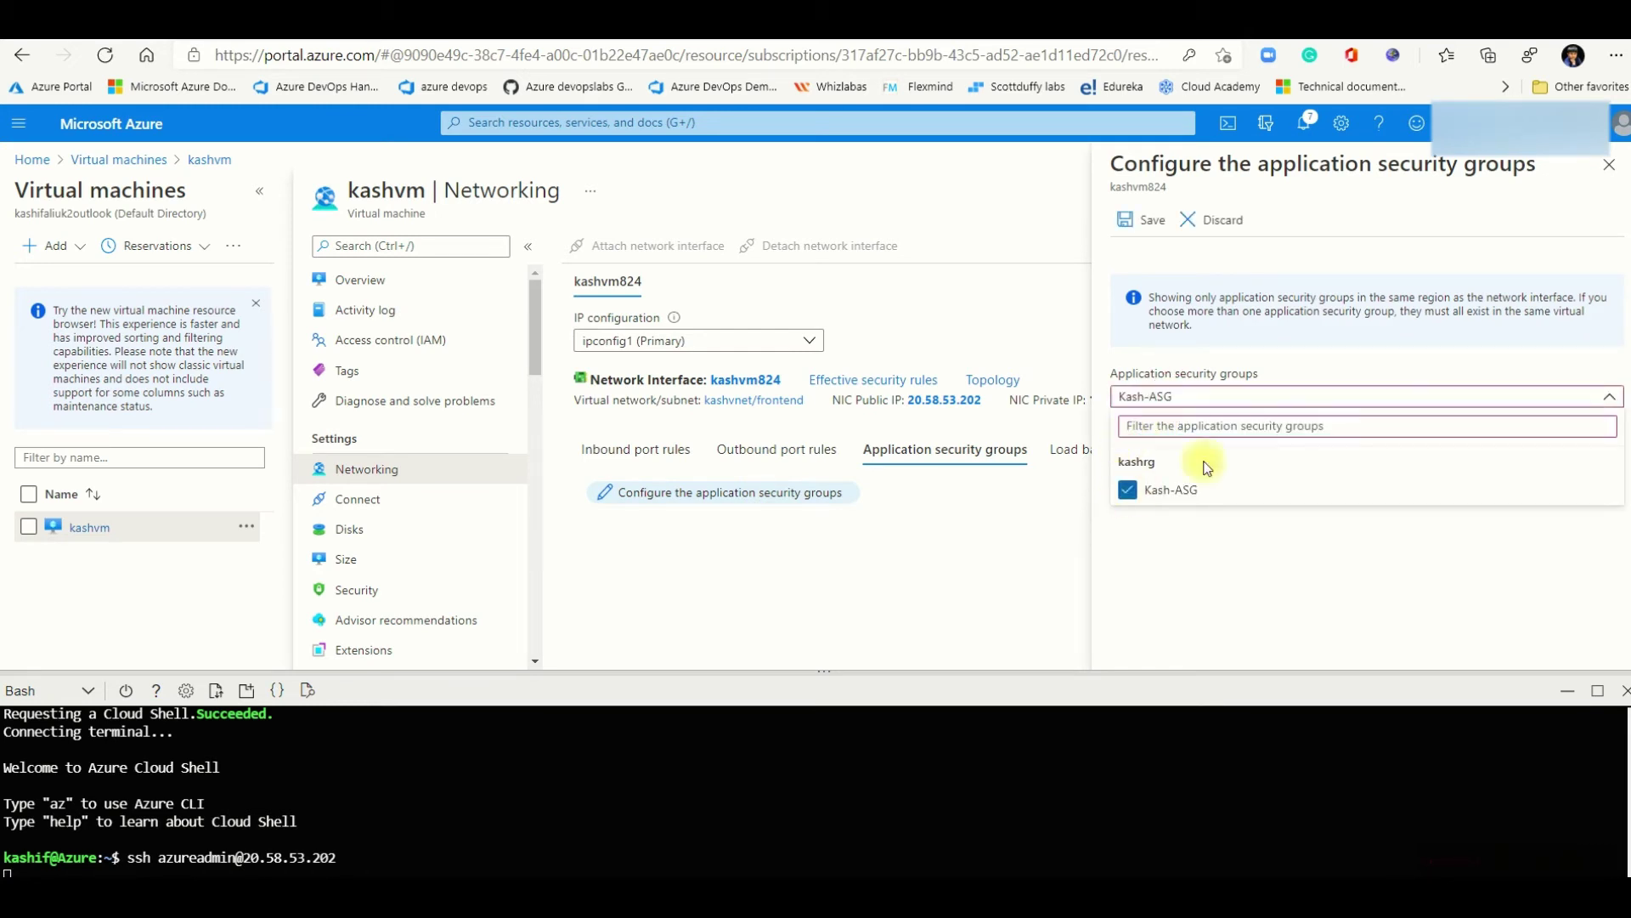
{"action": "left_click", "coordinate": [1144, 220]}
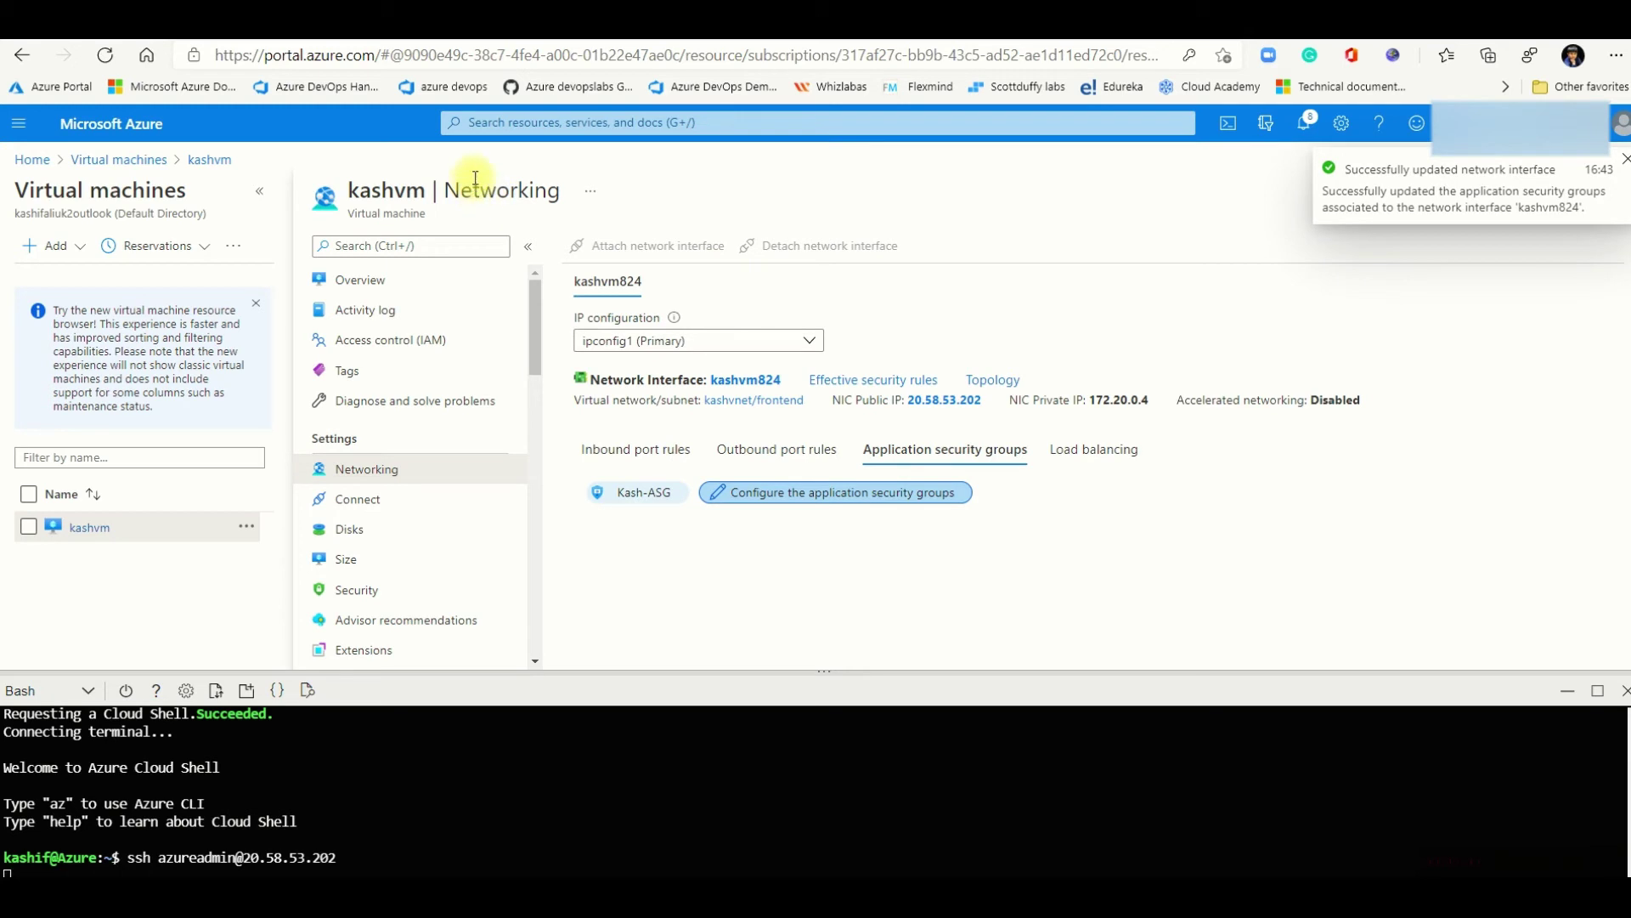
Step: Open the inbound security rules of network security group kashvm-nsg and start adding a rule
{"action": "left_click", "coordinate": [34, 160]}
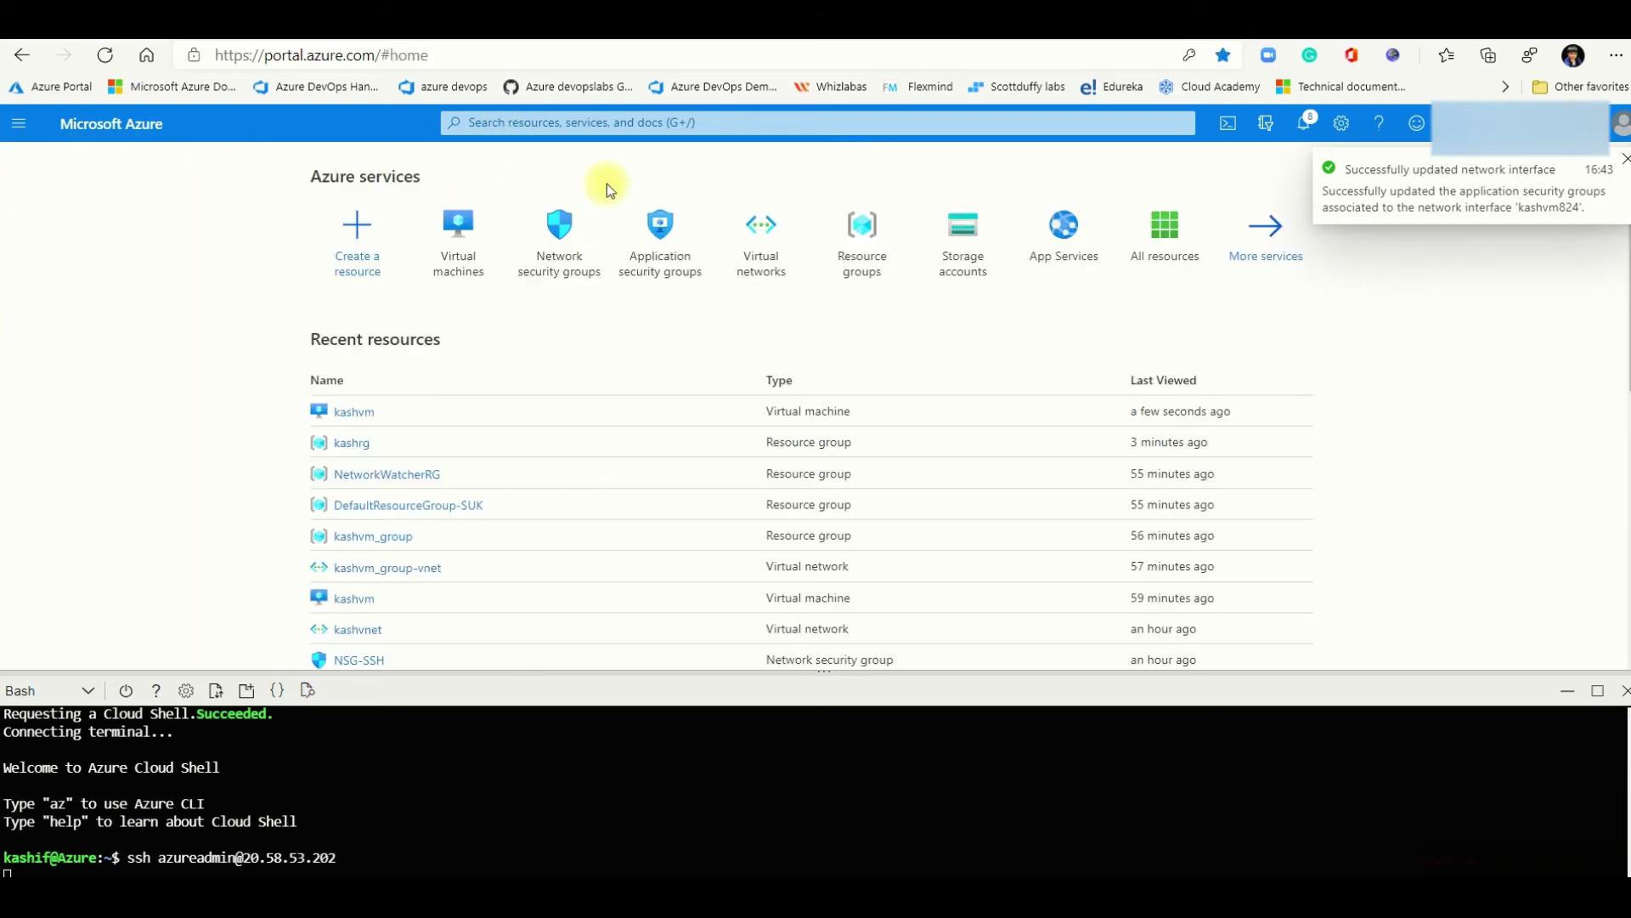
{"action": "left_click", "coordinate": [571, 264]}
{"action": "left_click", "coordinate": [102, 435]}
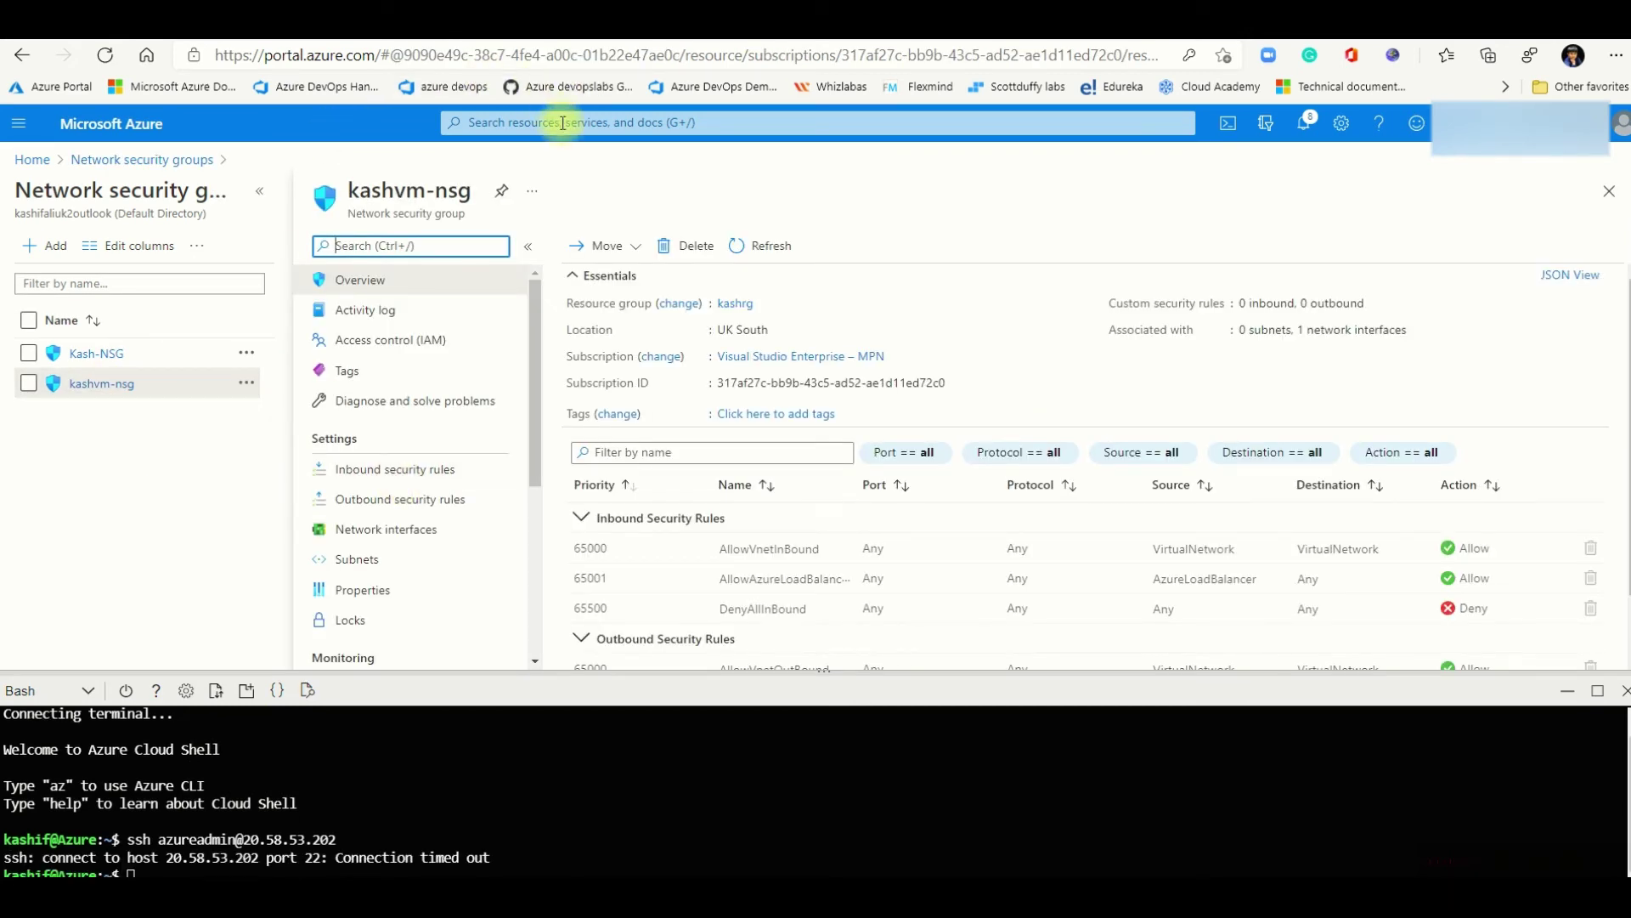
{"action": "left_click", "coordinate": [425, 469]}
{"action": "left_click", "coordinate": [599, 246]}
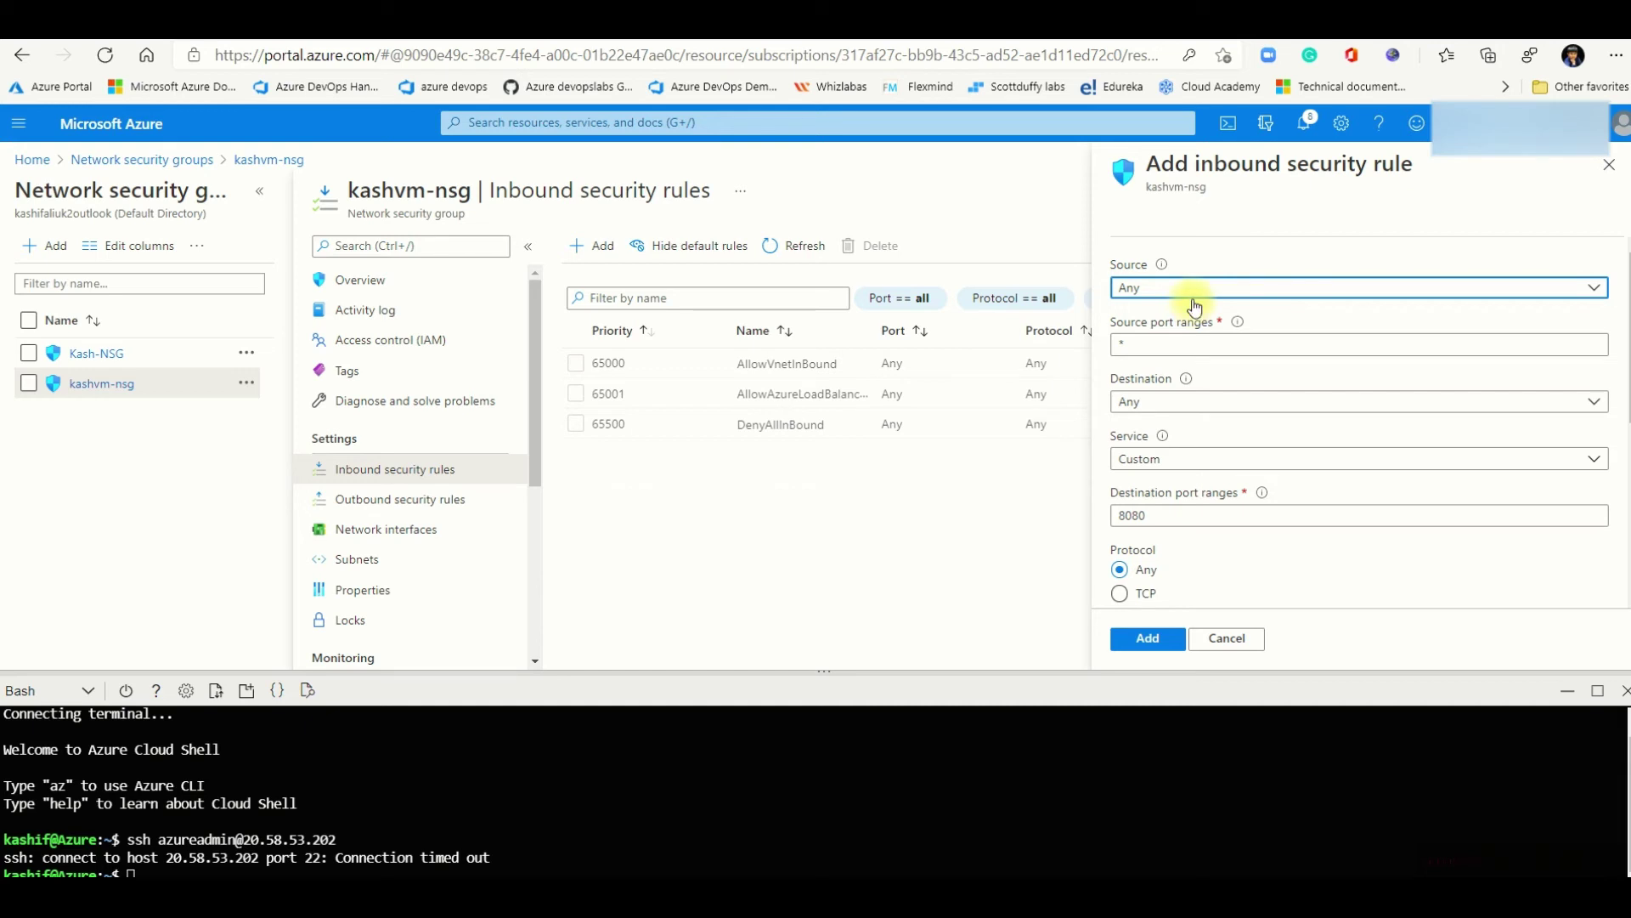
Step: Keep the inbound rule's source as Any and set its destination to application security group Kash-ASG
{"action": "left_click", "coordinate": [1195, 294]}
{"action": "left_click", "coordinate": [1186, 314]}
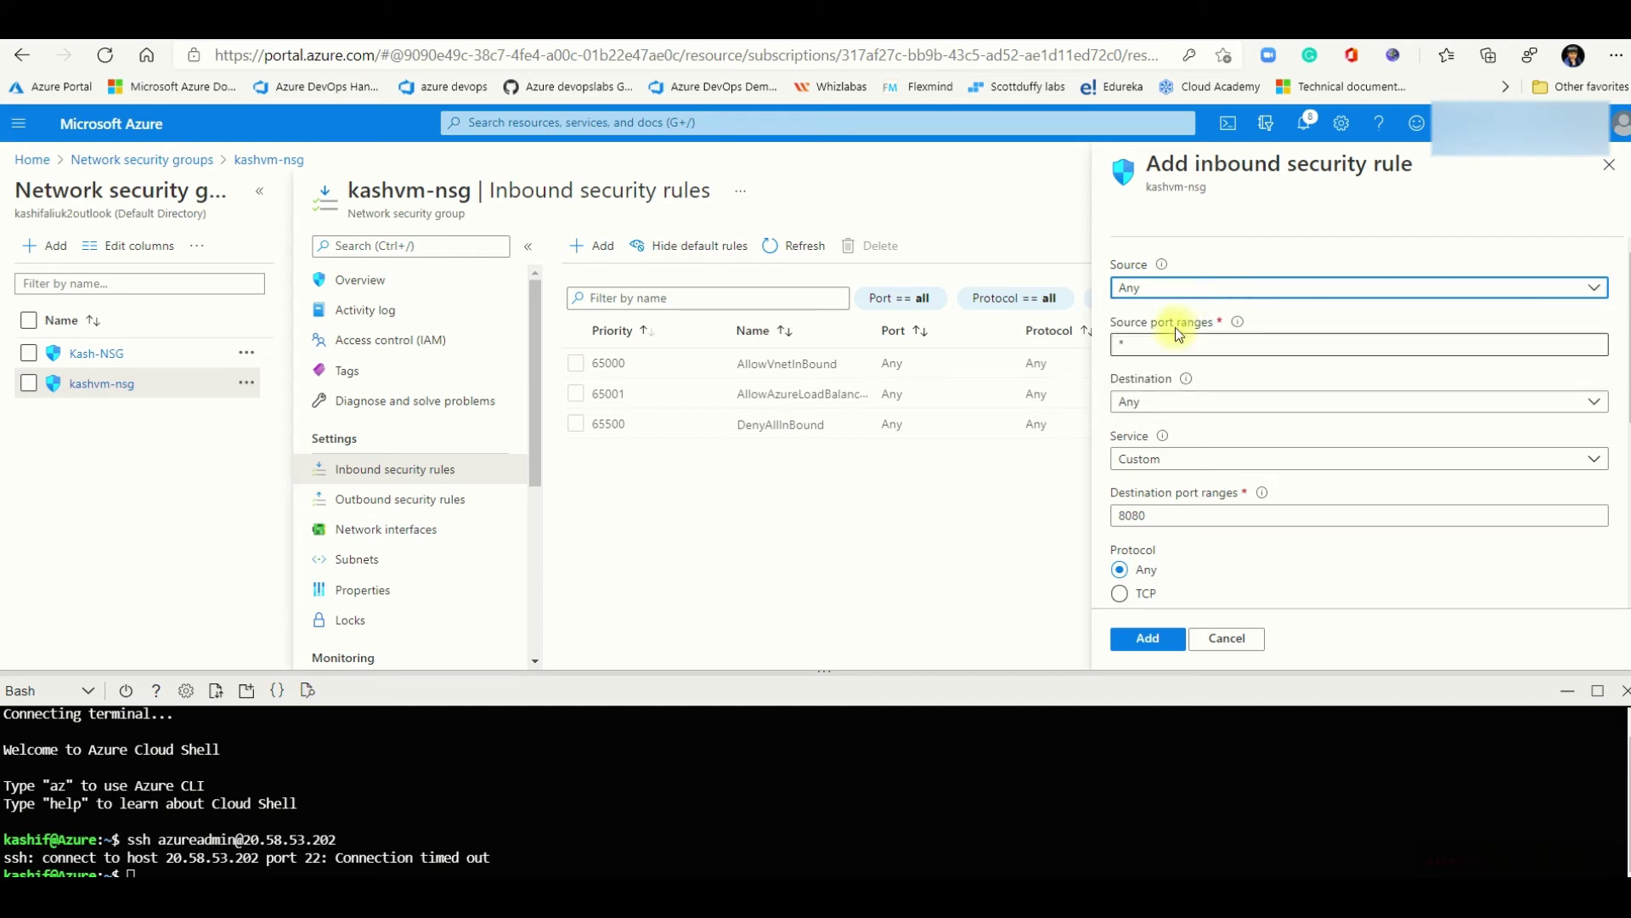
{"action": "left_click", "coordinate": [1144, 405]}
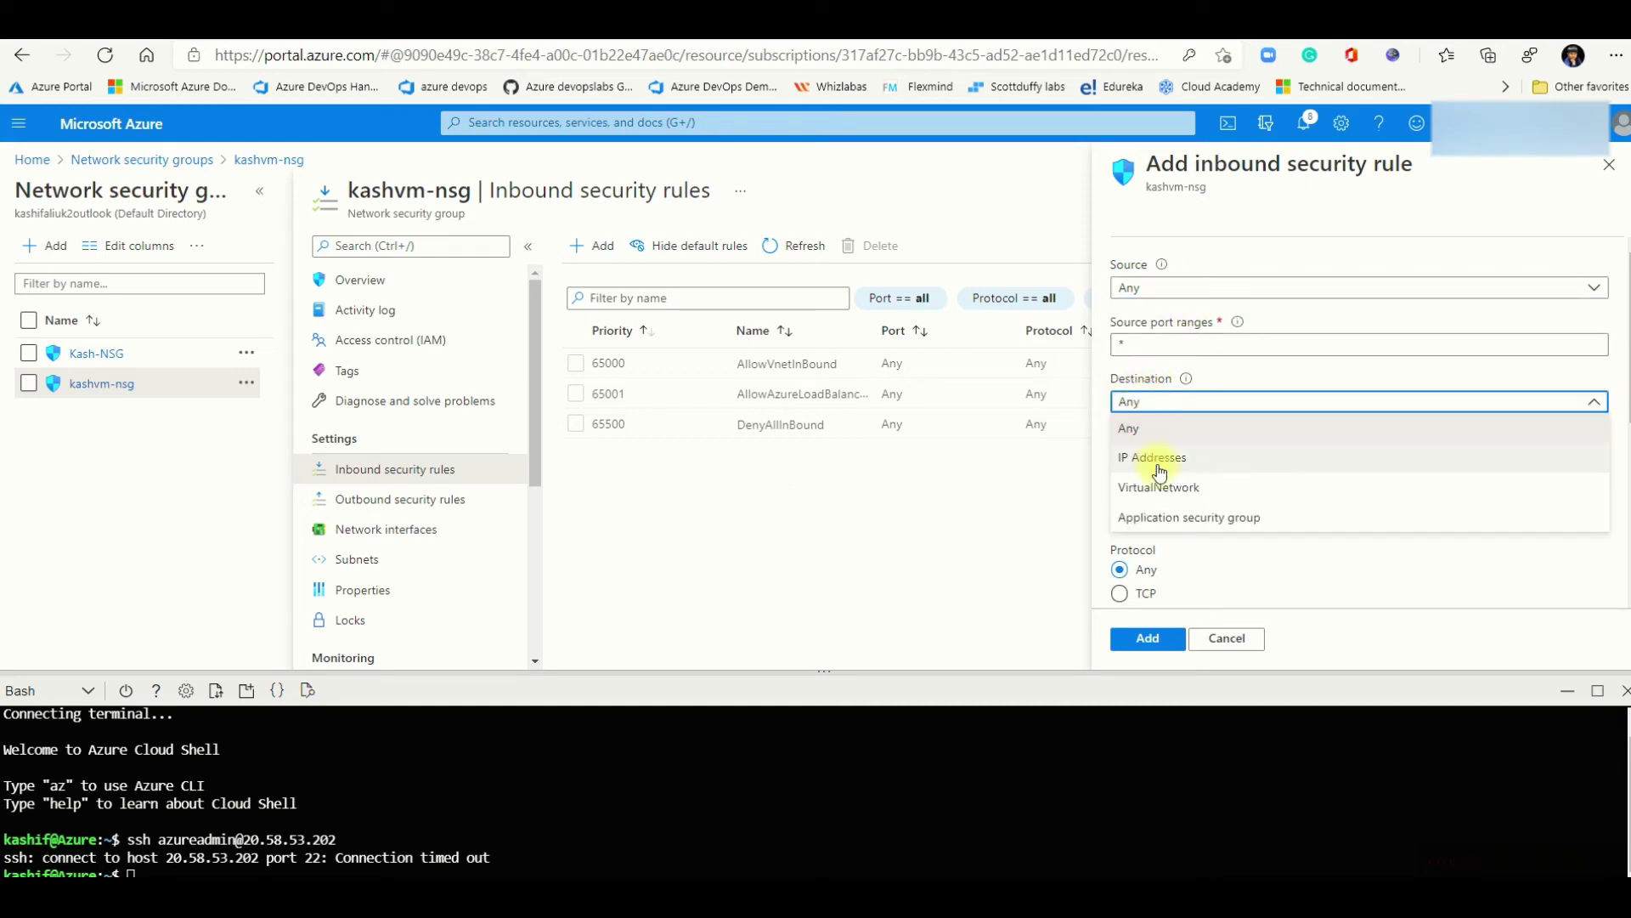
{"action": "left_click", "coordinate": [1181, 519]}
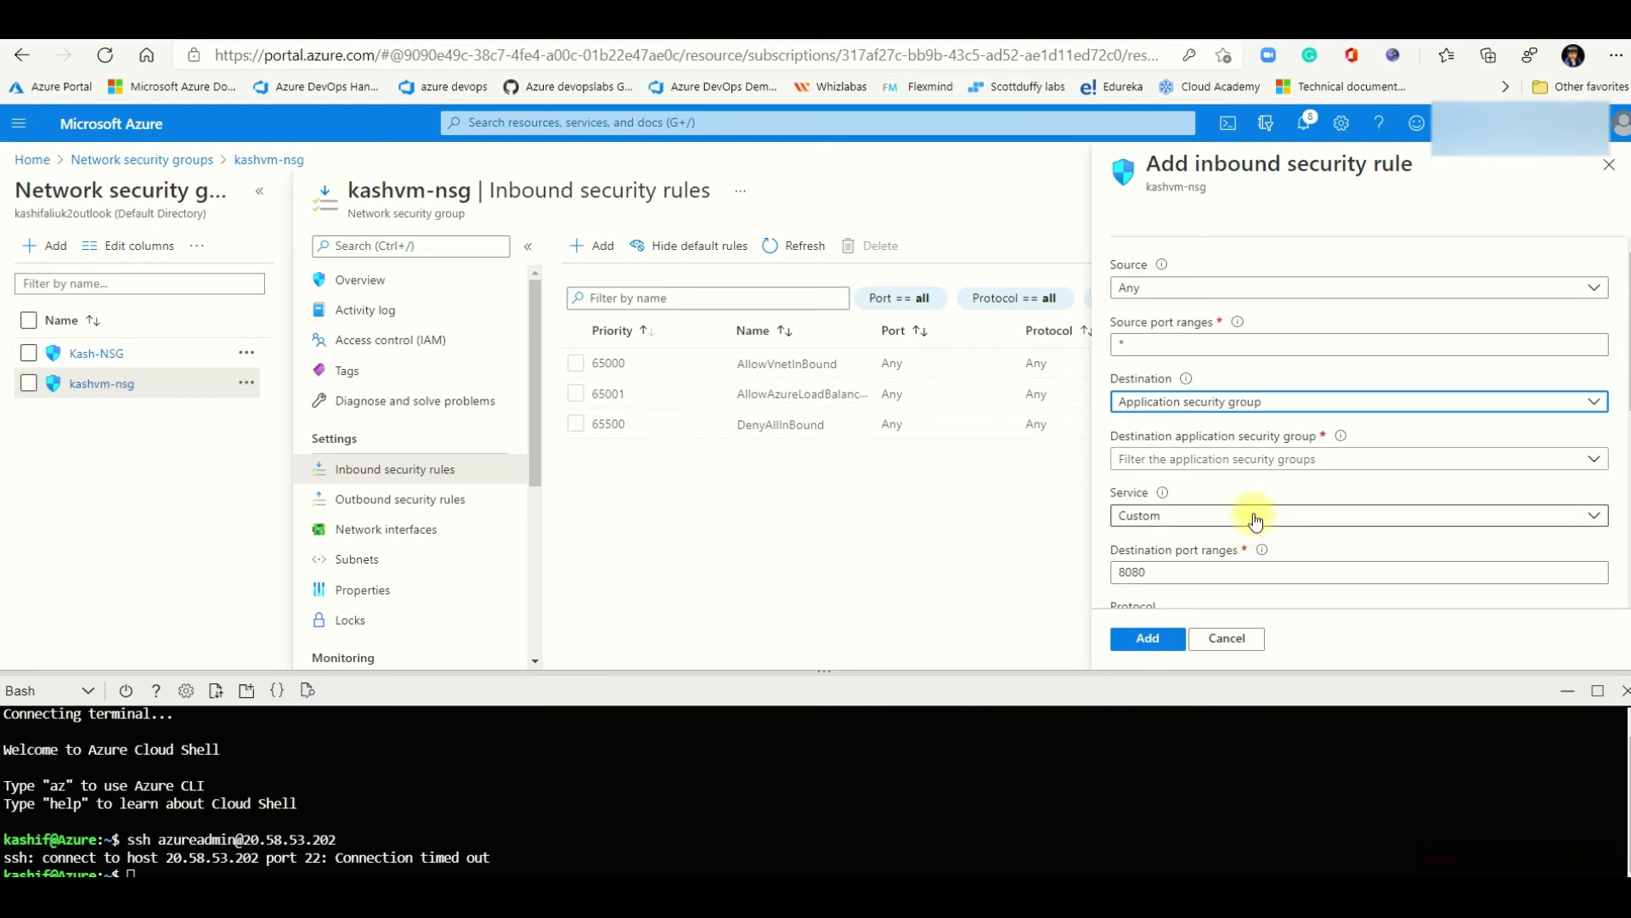
{"action": "left_click", "coordinate": [1256, 519]}
{"action": "left_click", "coordinate": [1256, 518]}
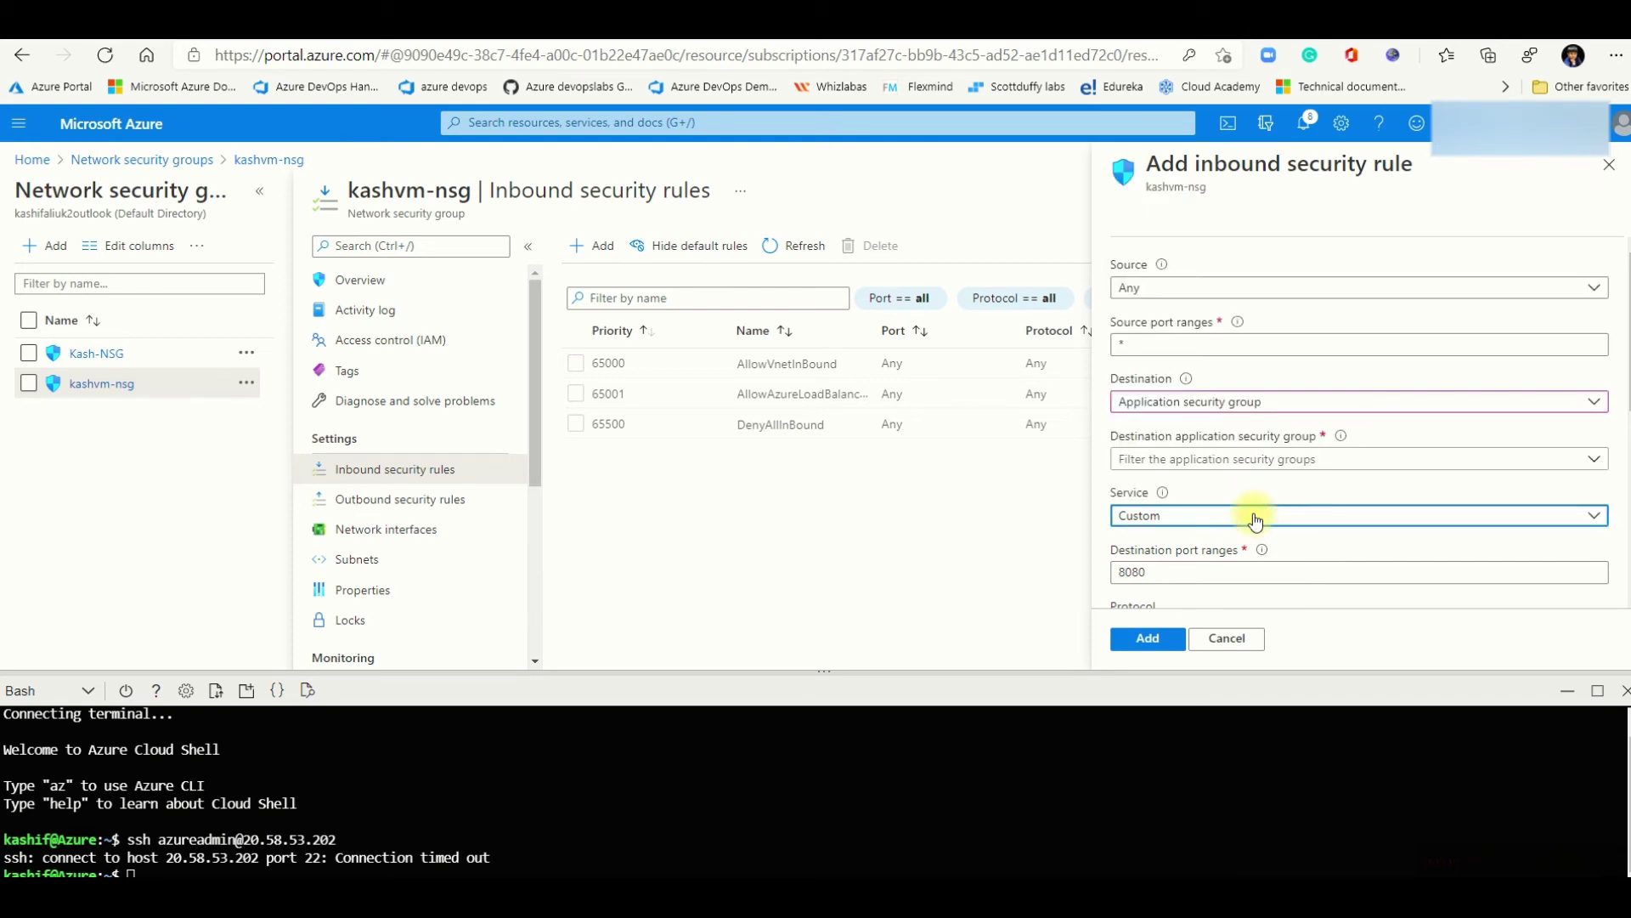
{"action": "left_click", "coordinate": [1313, 461]}
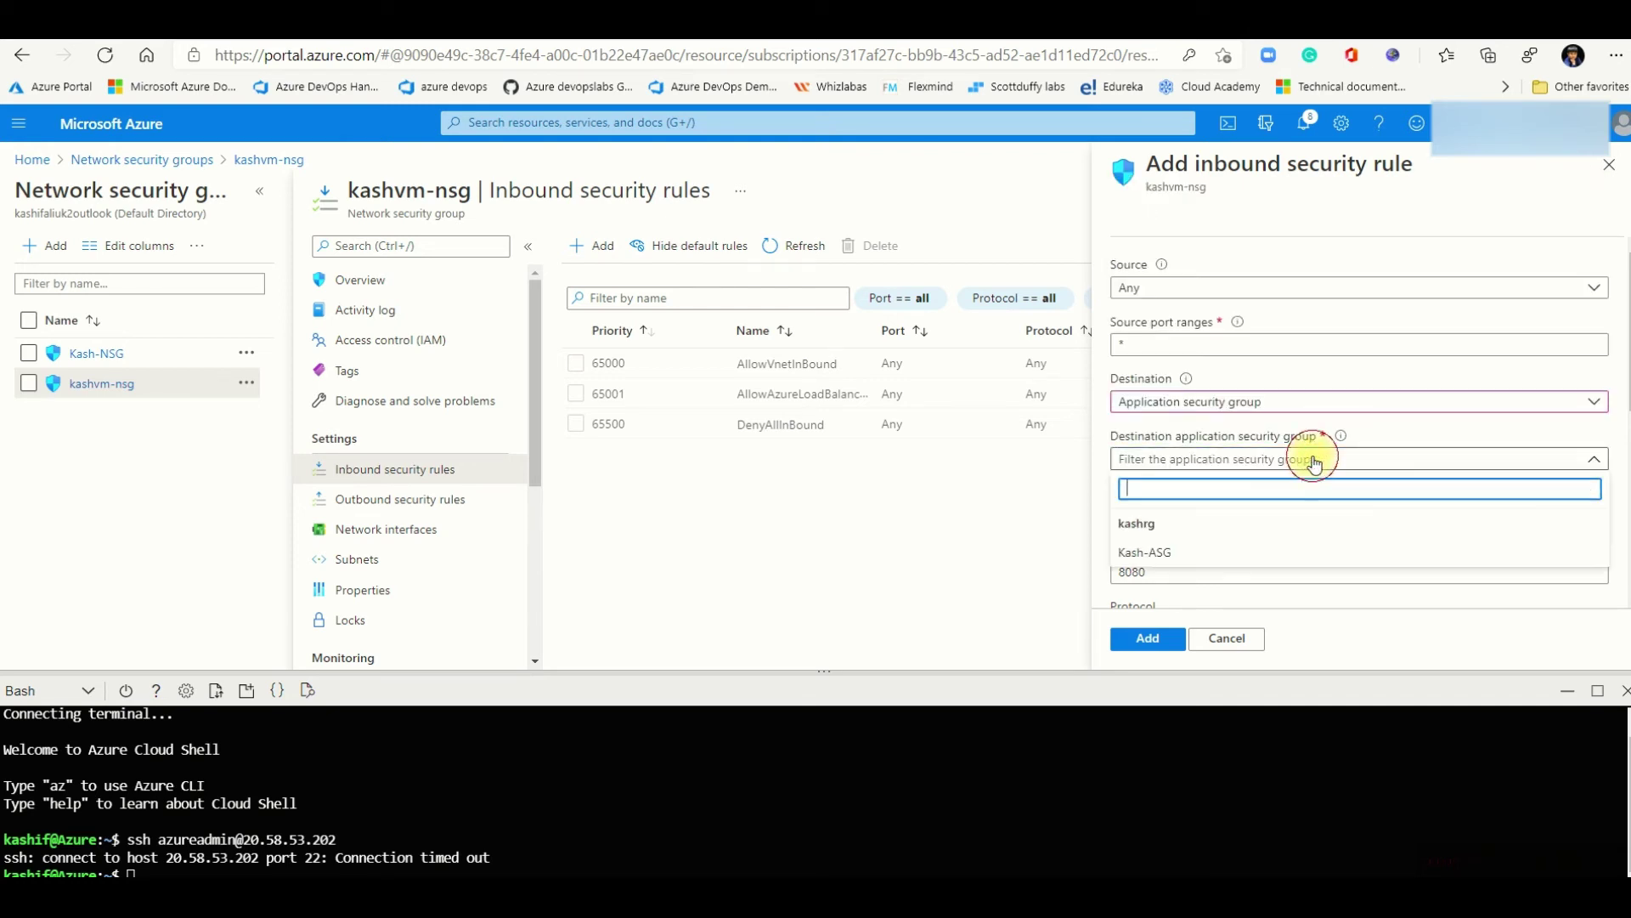
{"action": "left_click", "coordinate": [1167, 552]}
Step: Set the inbound rule's destination port range to 22 and its protocol to TCP
{"action": "scroll", "coordinate": [1220, 564], "scroll_direction": "down", "scroll_amount": 2}
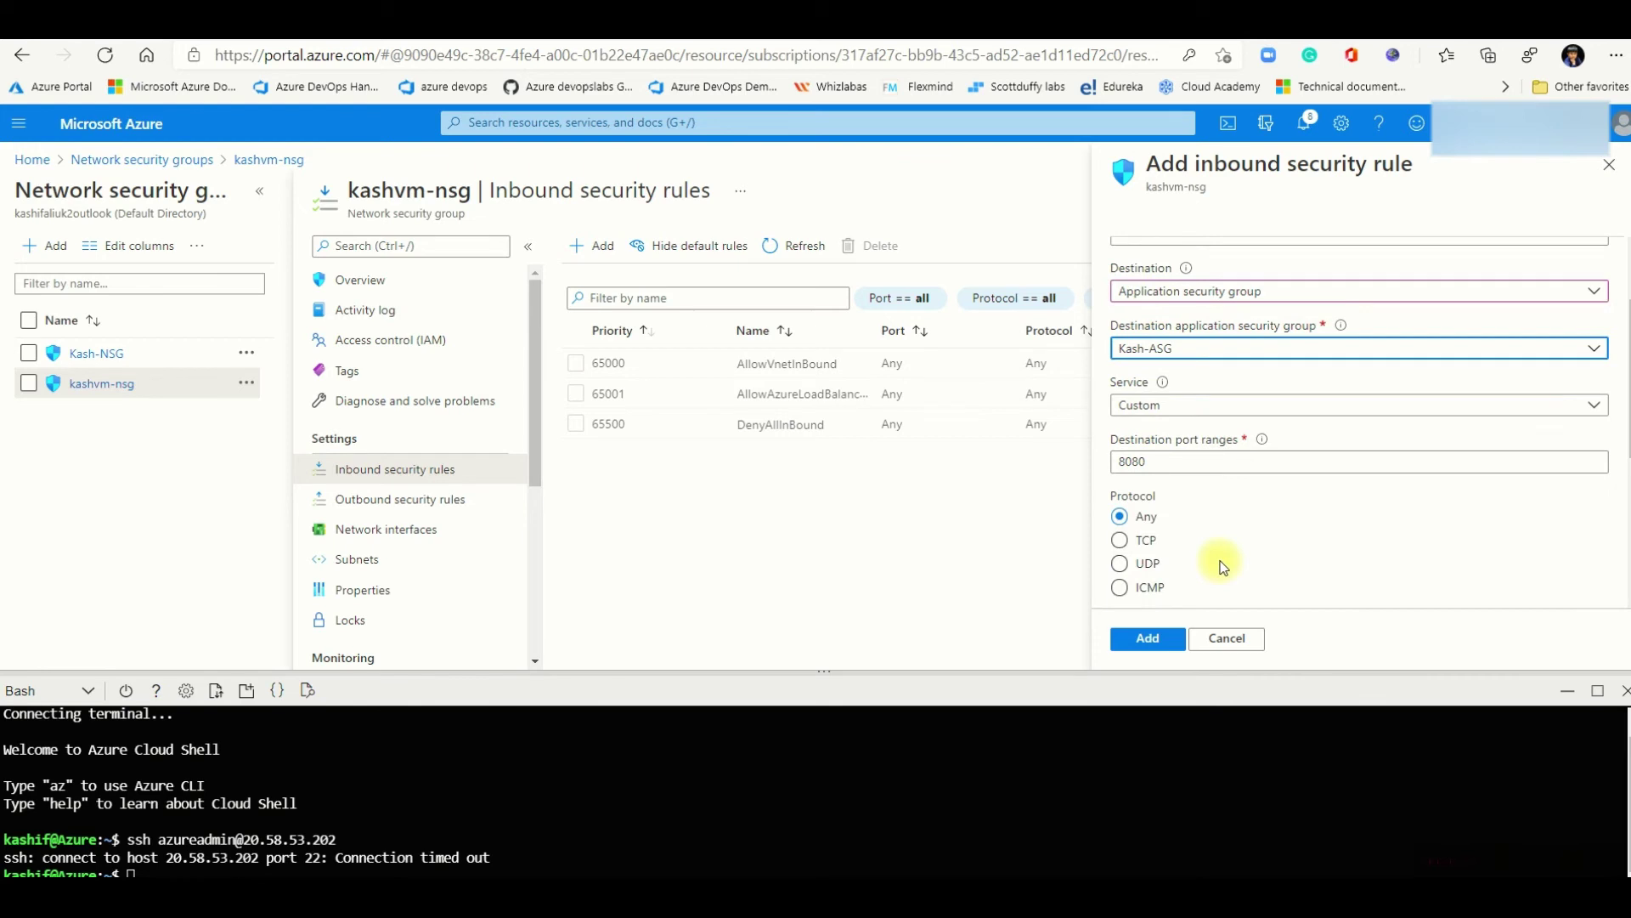
{"action": "left_click_drag", "start_coordinate": [1206, 461], "coordinate": [1069, 461]}
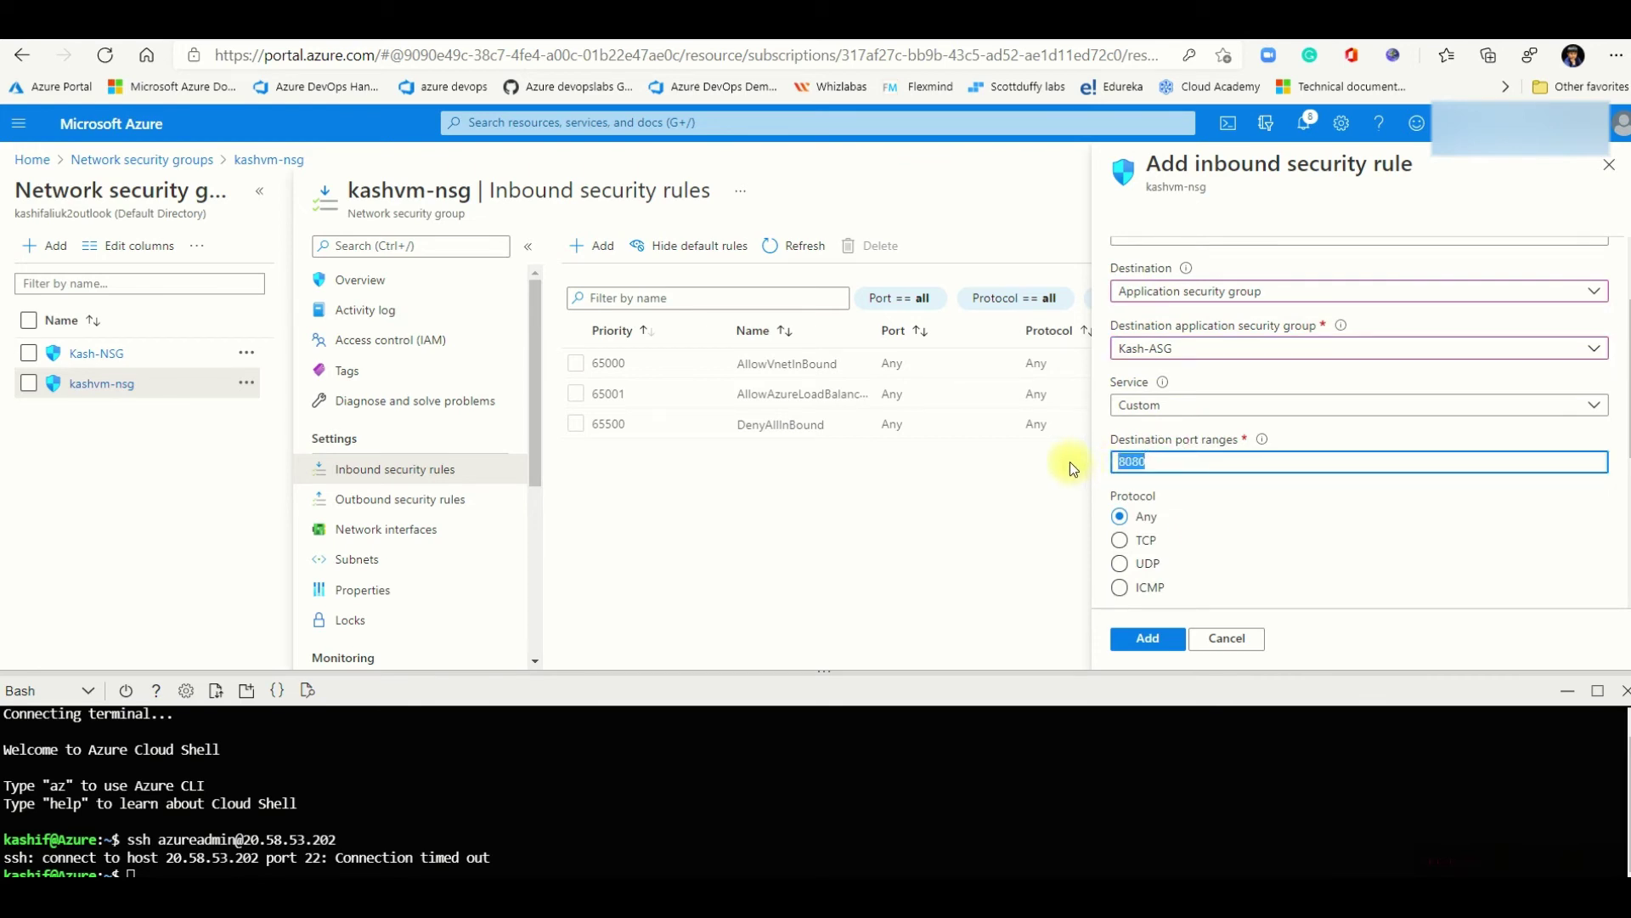
{"action": "type", "text": "22"}
{"action": "left_click", "coordinate": [1119, 541]}
Step: Name the inbound rule AllowSSH and add it to network security group kashvm-nsg
{"action": "scroll", "coordinate": [1119, 544], "scroll_direction": "down", "scroll_amount": 3}
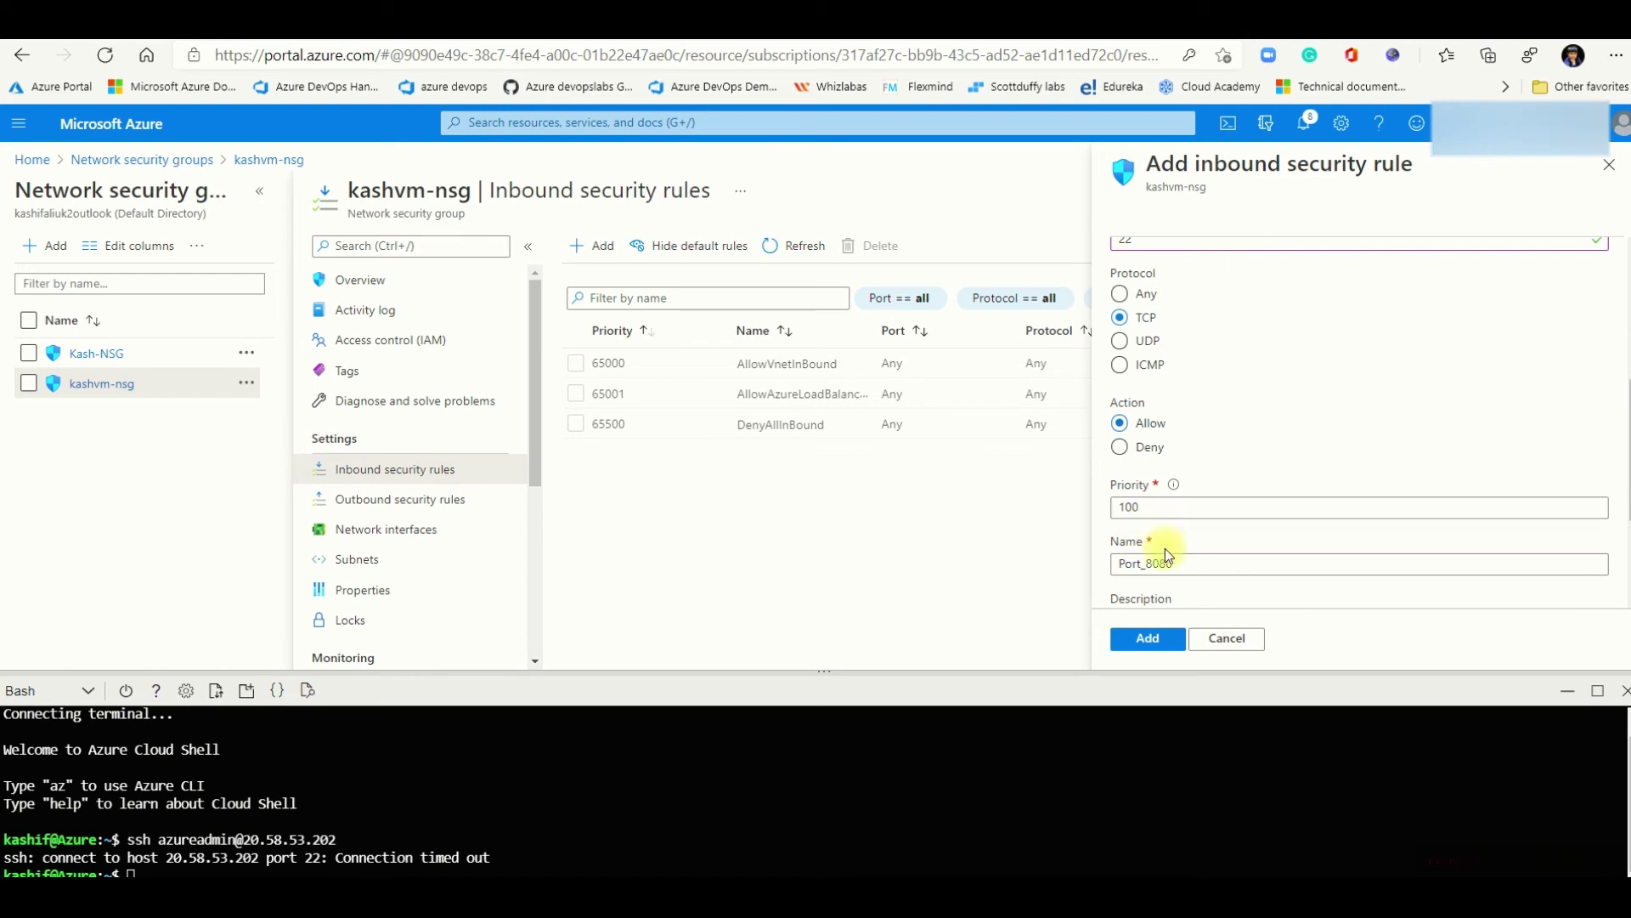
{"action": "left_click_drag", "start_coordinate": [1183, 564], "coordinate": [1038, 583]}
{"action": "type", "text": "#"}
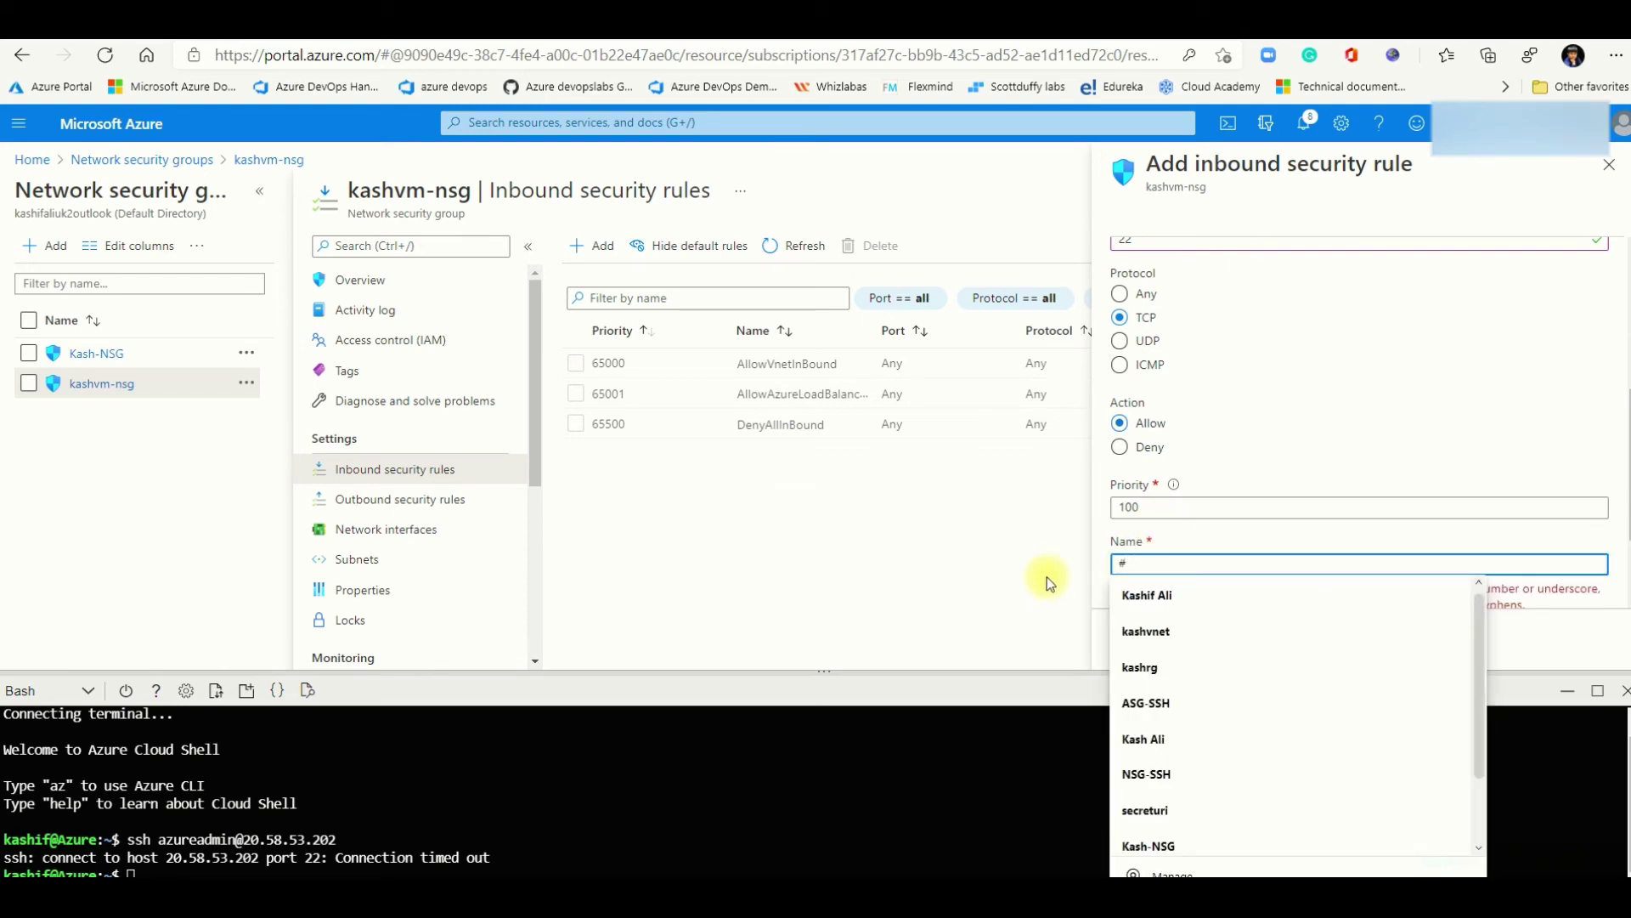
{"action": "key", "text": "BackSpace"}
{"action": "type", "text": "Allo"}
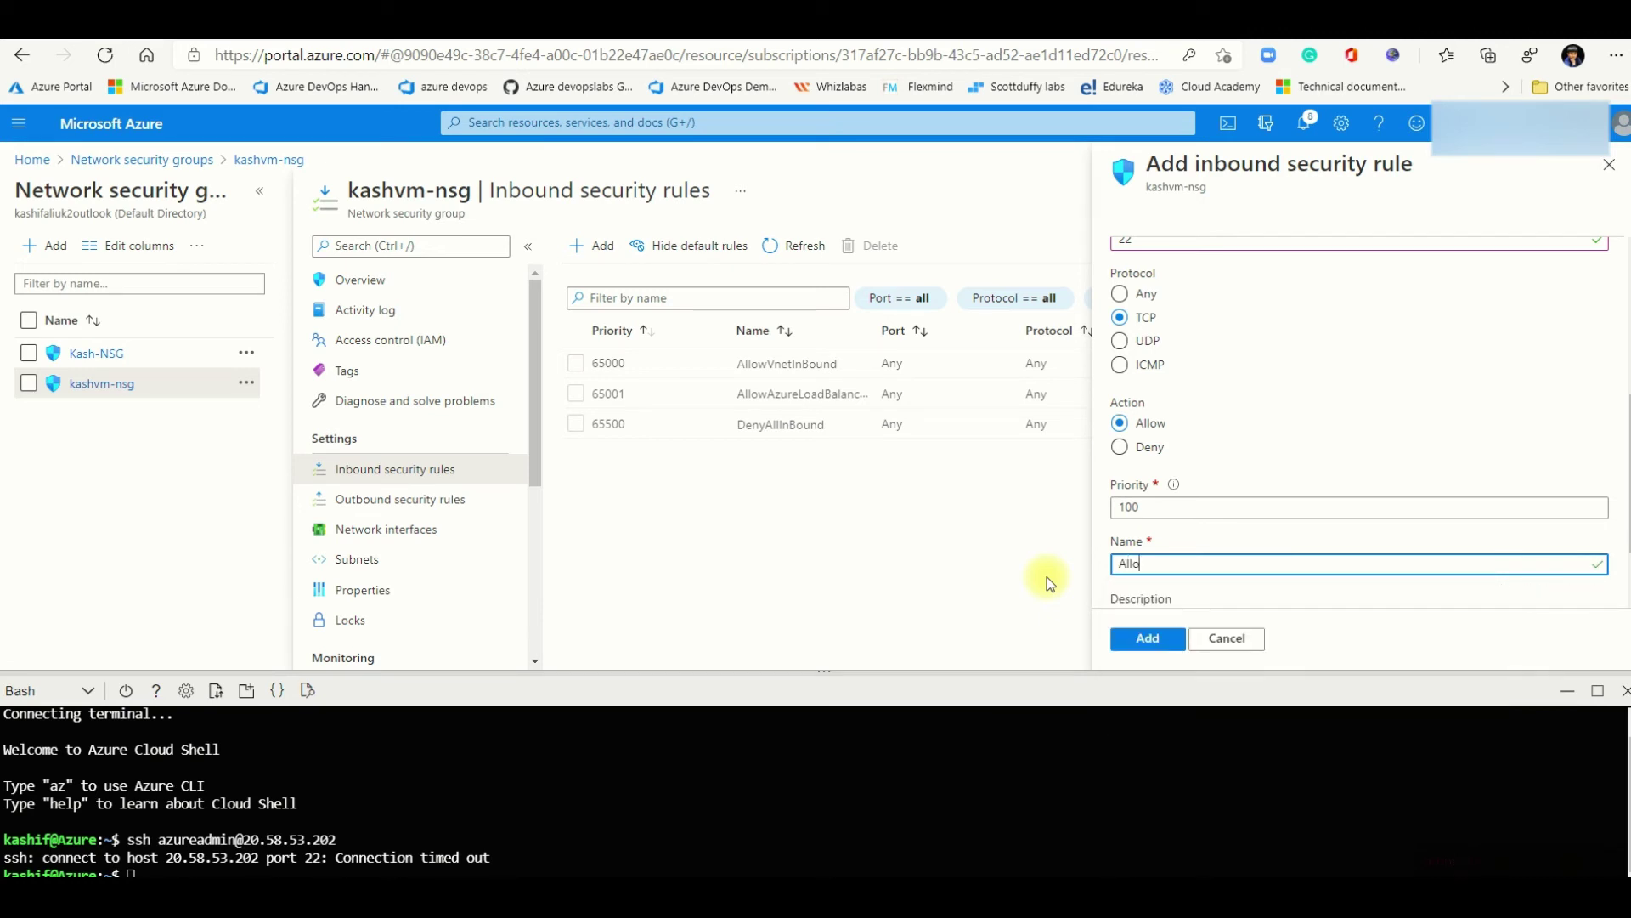
{"action": "type", "text": "wSSH"}
{"action": "scroll", "coordinate": [1310, 588], "scroll_direction": "down", "scroll_amount": 1}
{"action": "left_click", "coordinate": [1165, 639]}
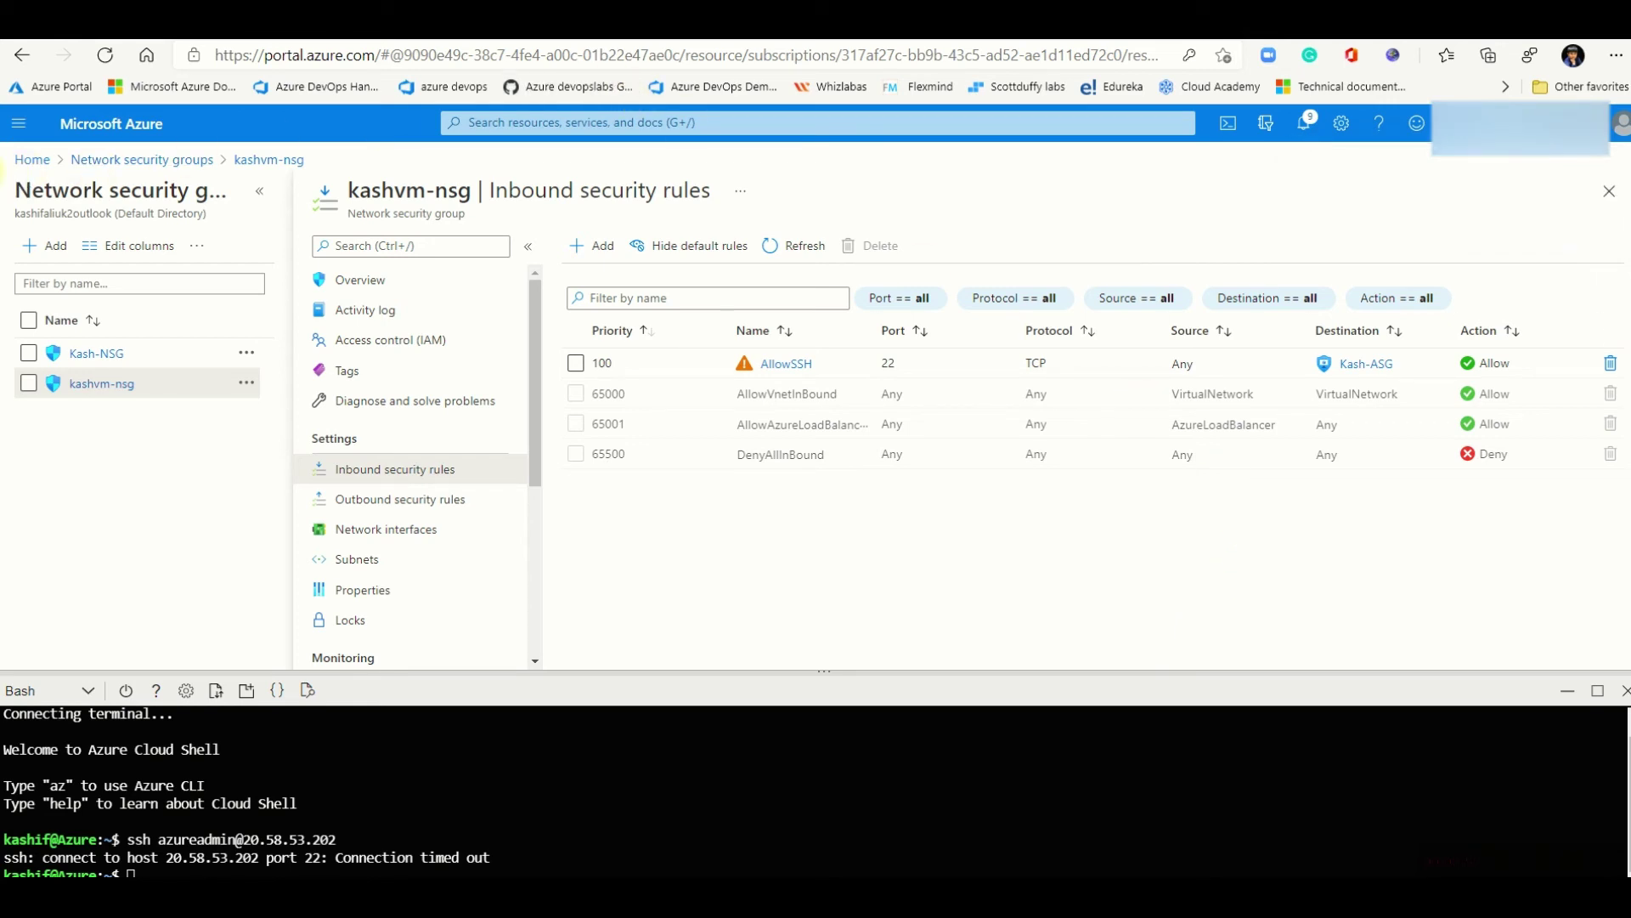
Step: Return to the portal home and open the frontend subnet of virtual network kashvnet for editing
{"action": "left_click", "coordinate": [32, 159]}
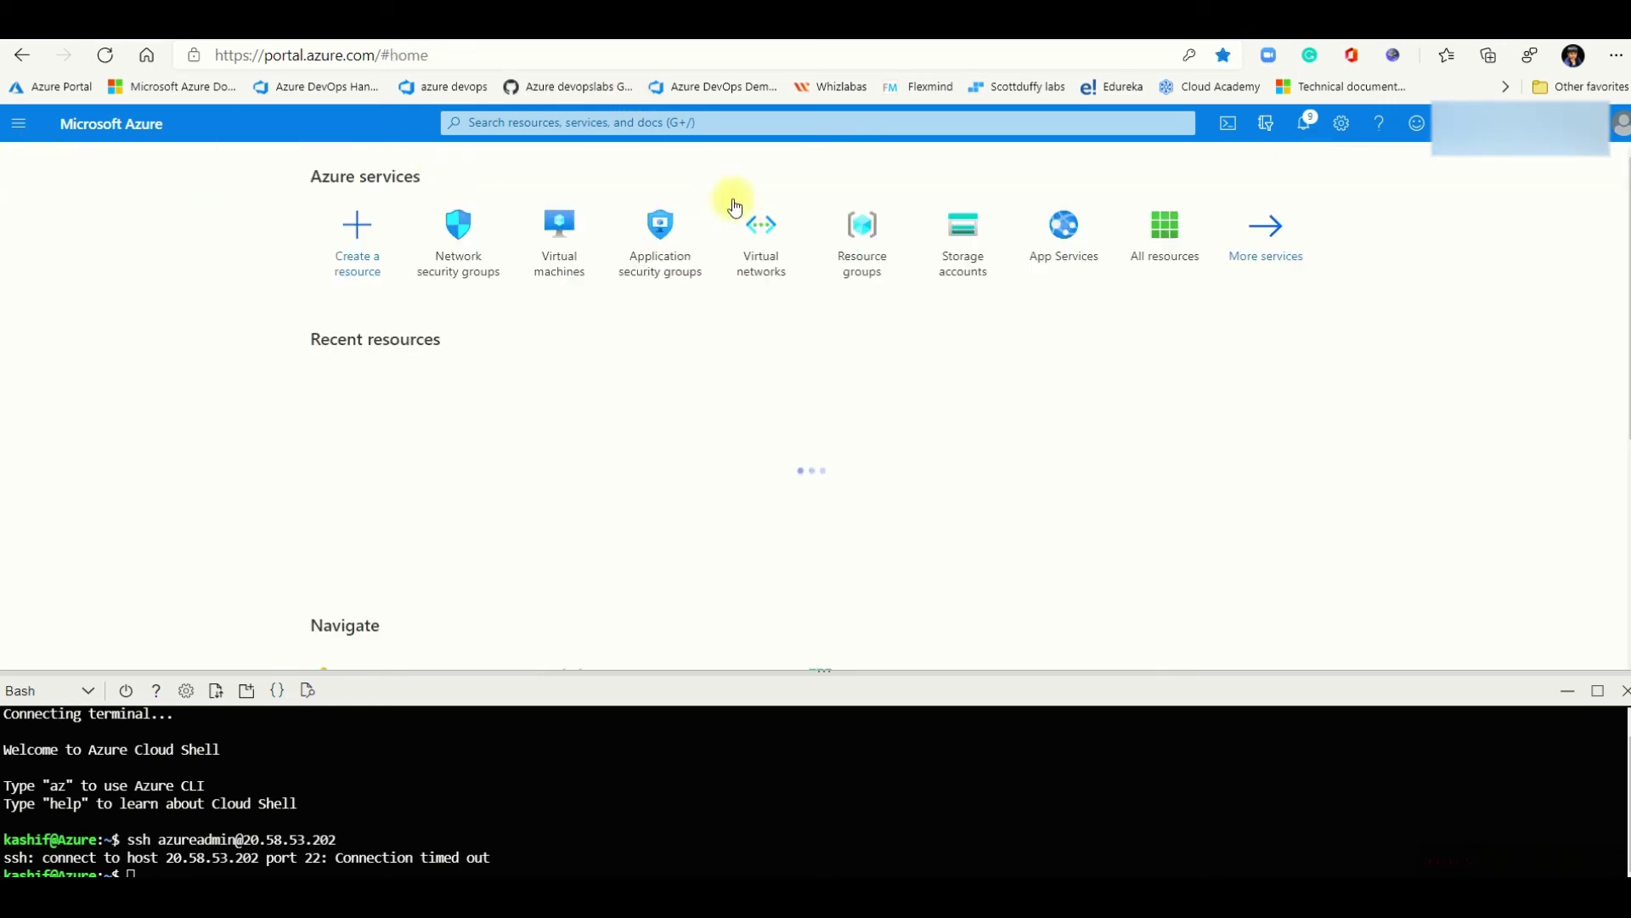
{"action": "left_click", "coordinate": [762, 247]}
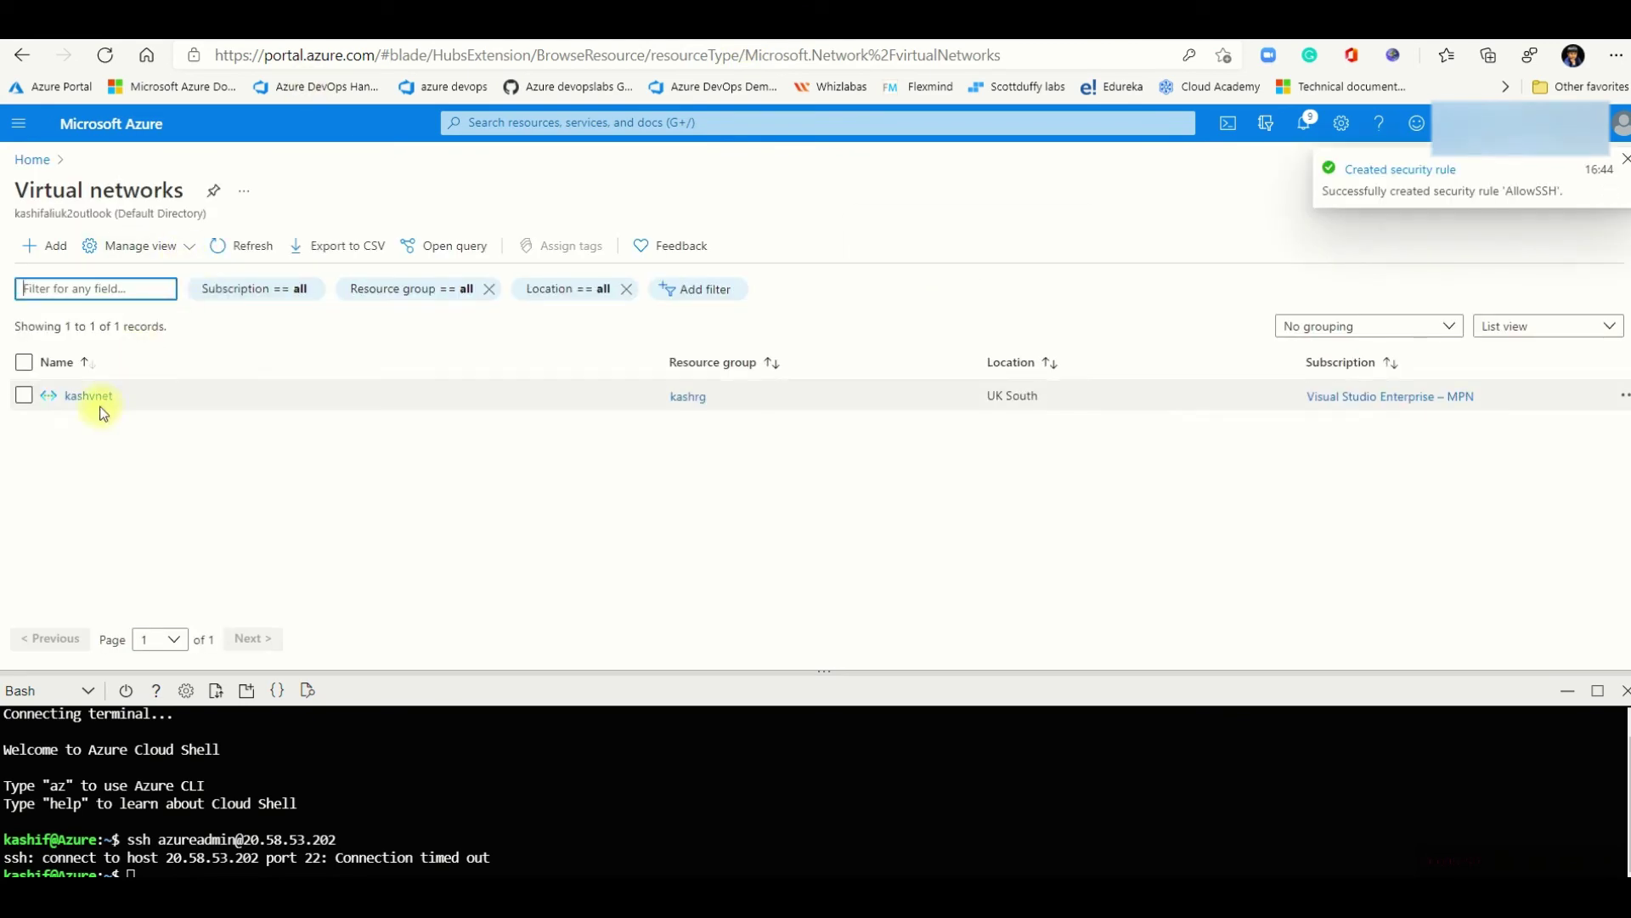
{"action": "left_click", "coordinate": [93, 397]}
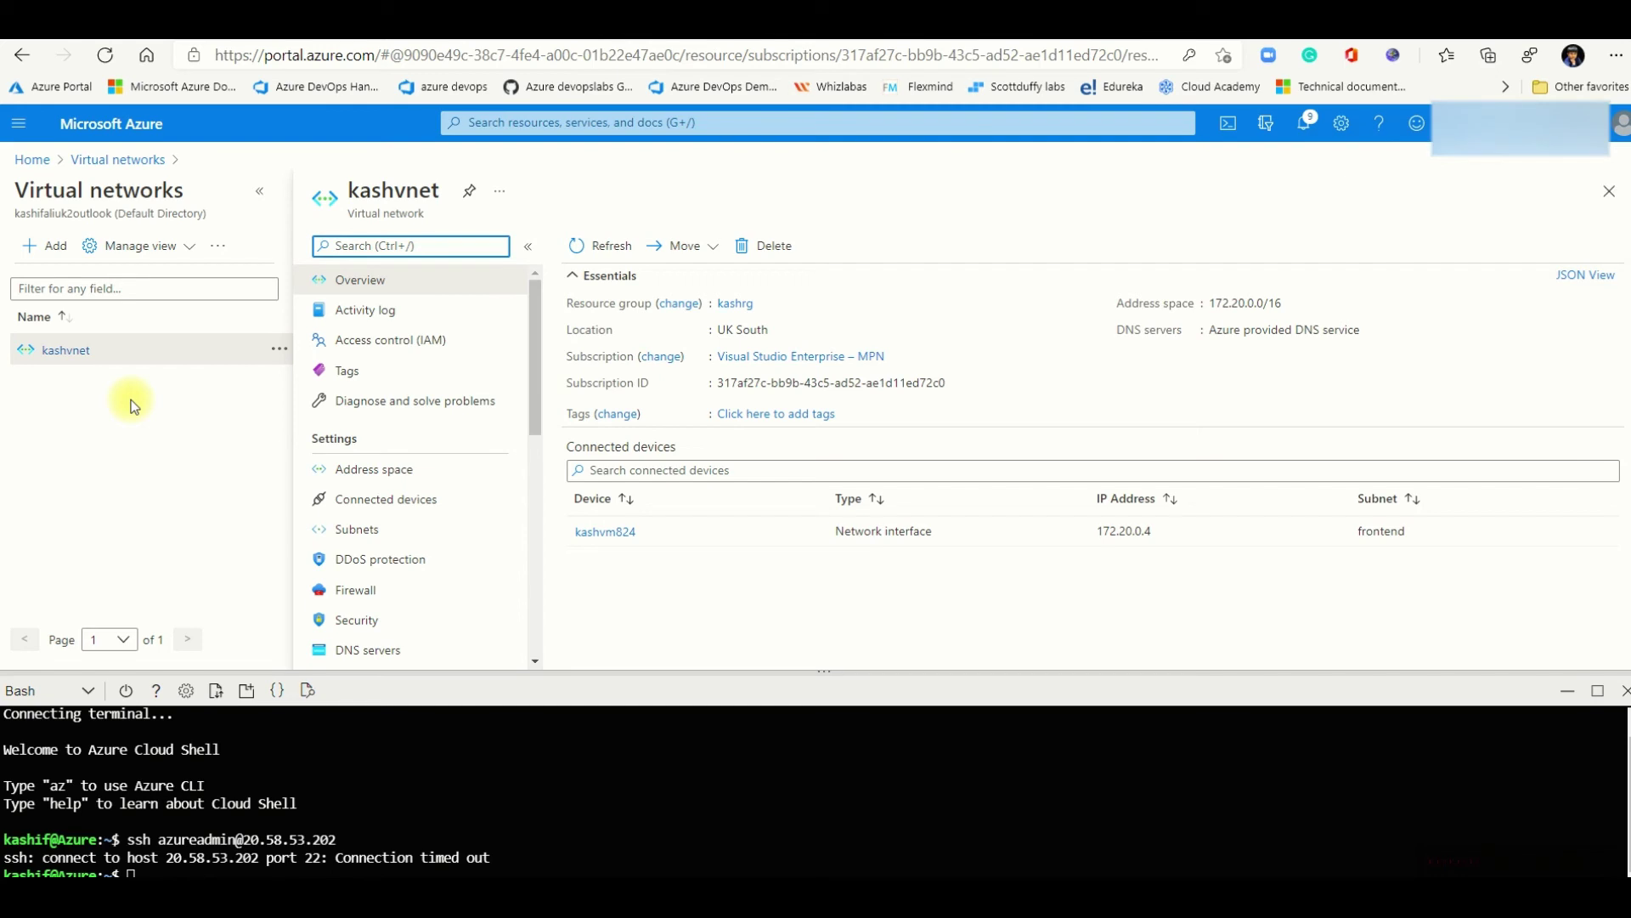
{"action": "left_click", "coordinate": [380, 530]}
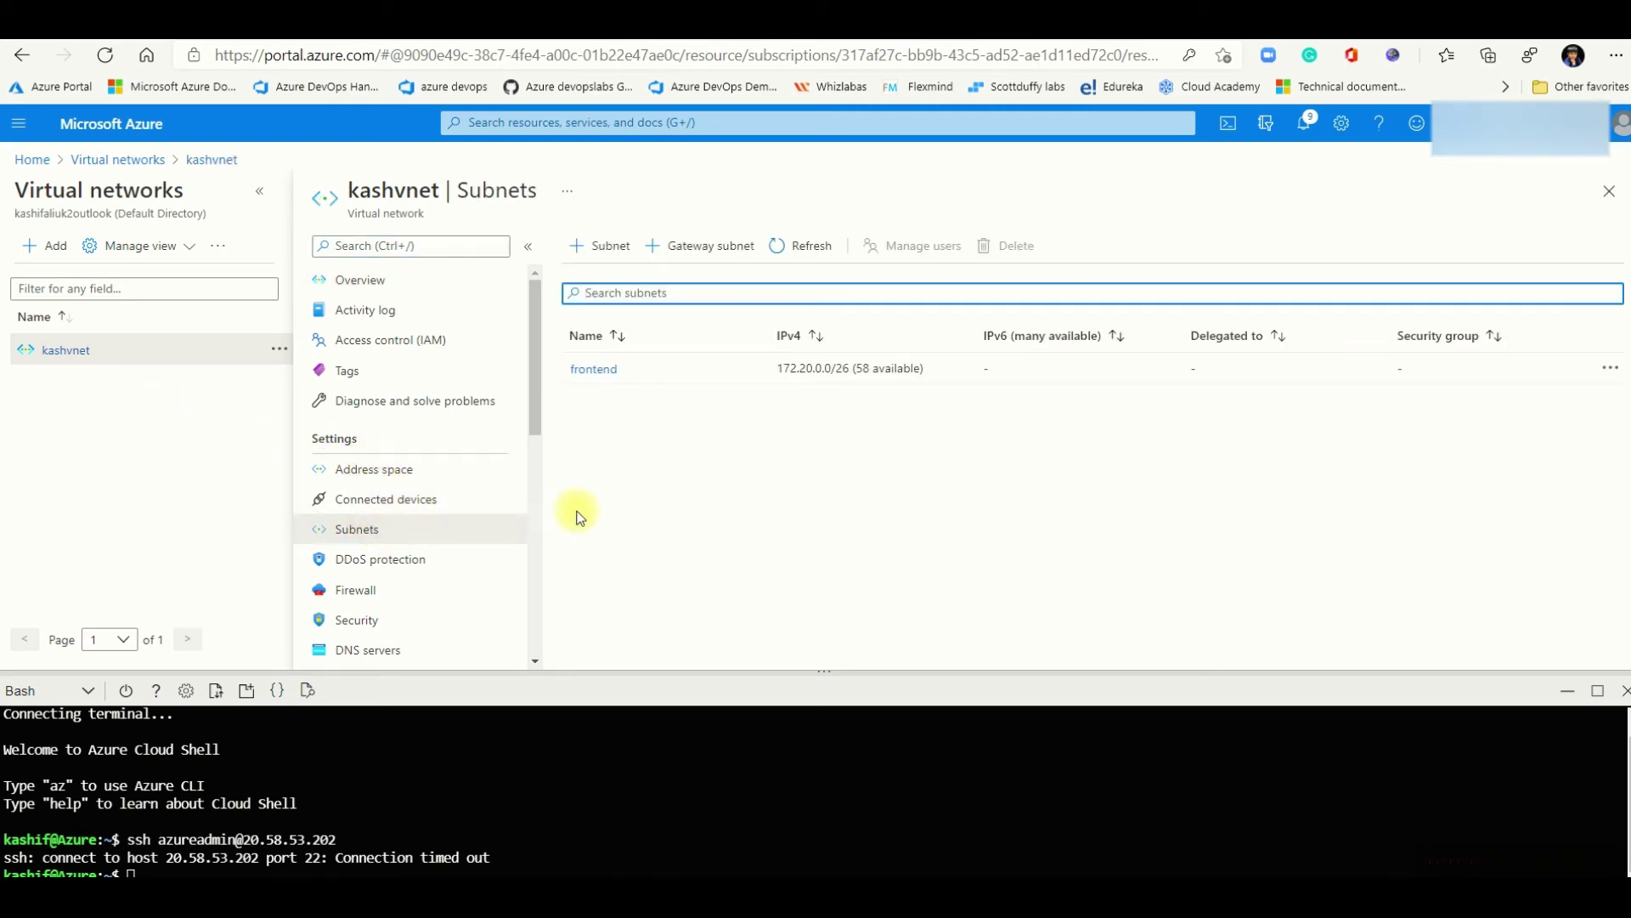
{"action": "left_click", "coordinate": [594, 370]}
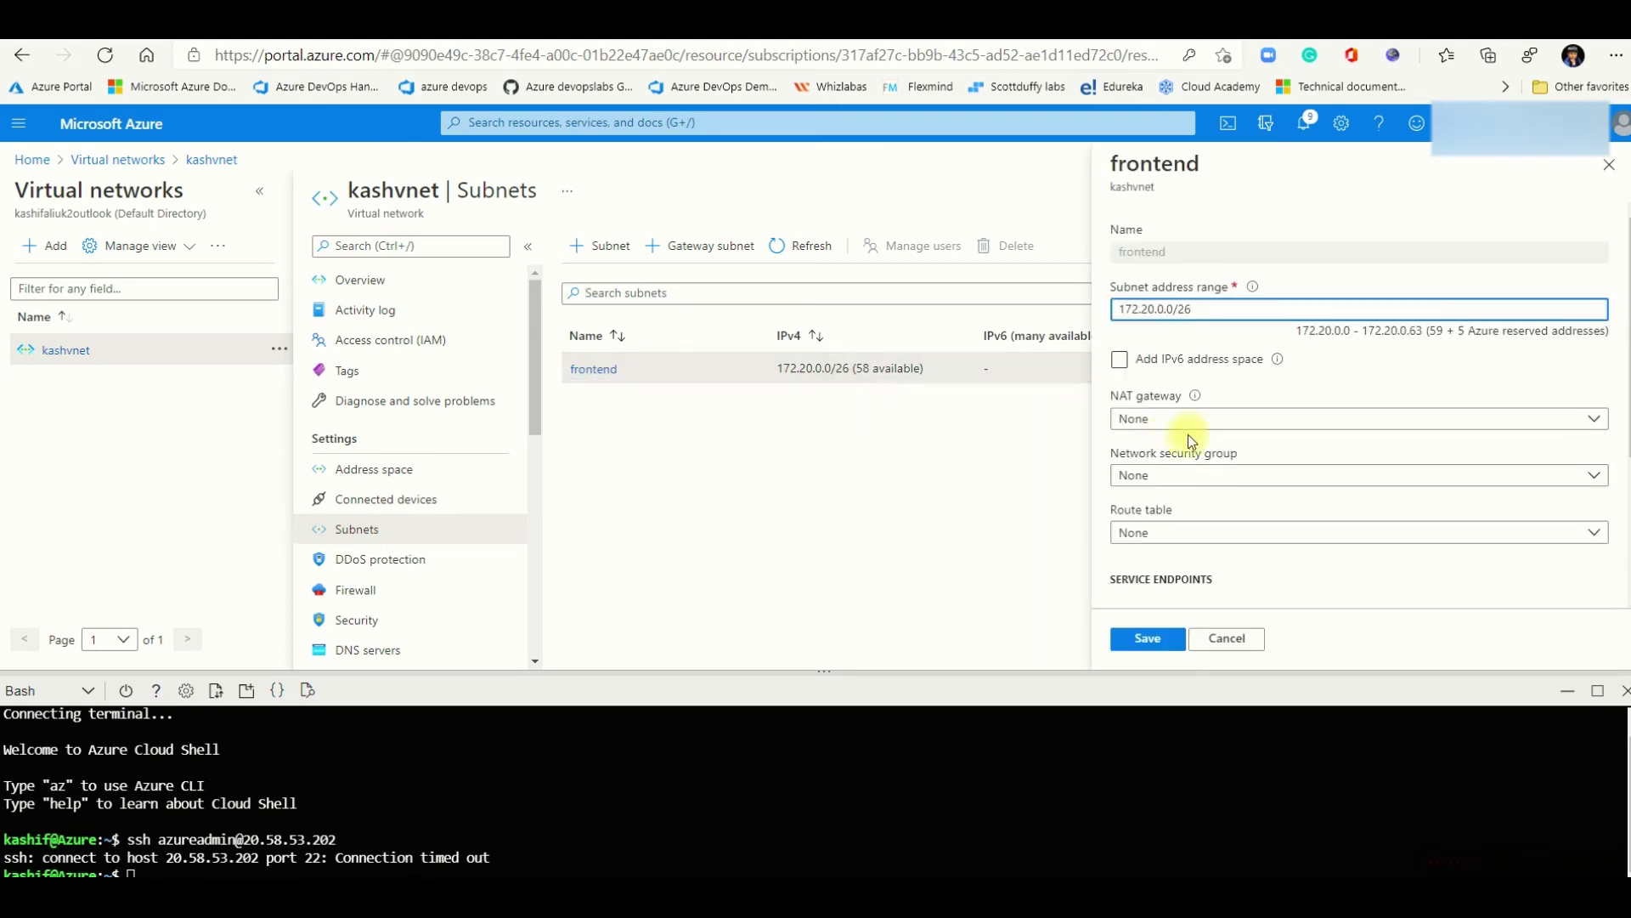
Step: Assign network security group Kash-NSG to the frontend subnet and save the subnet
{"action": "left_click", "coordinate": [1283, 474]}
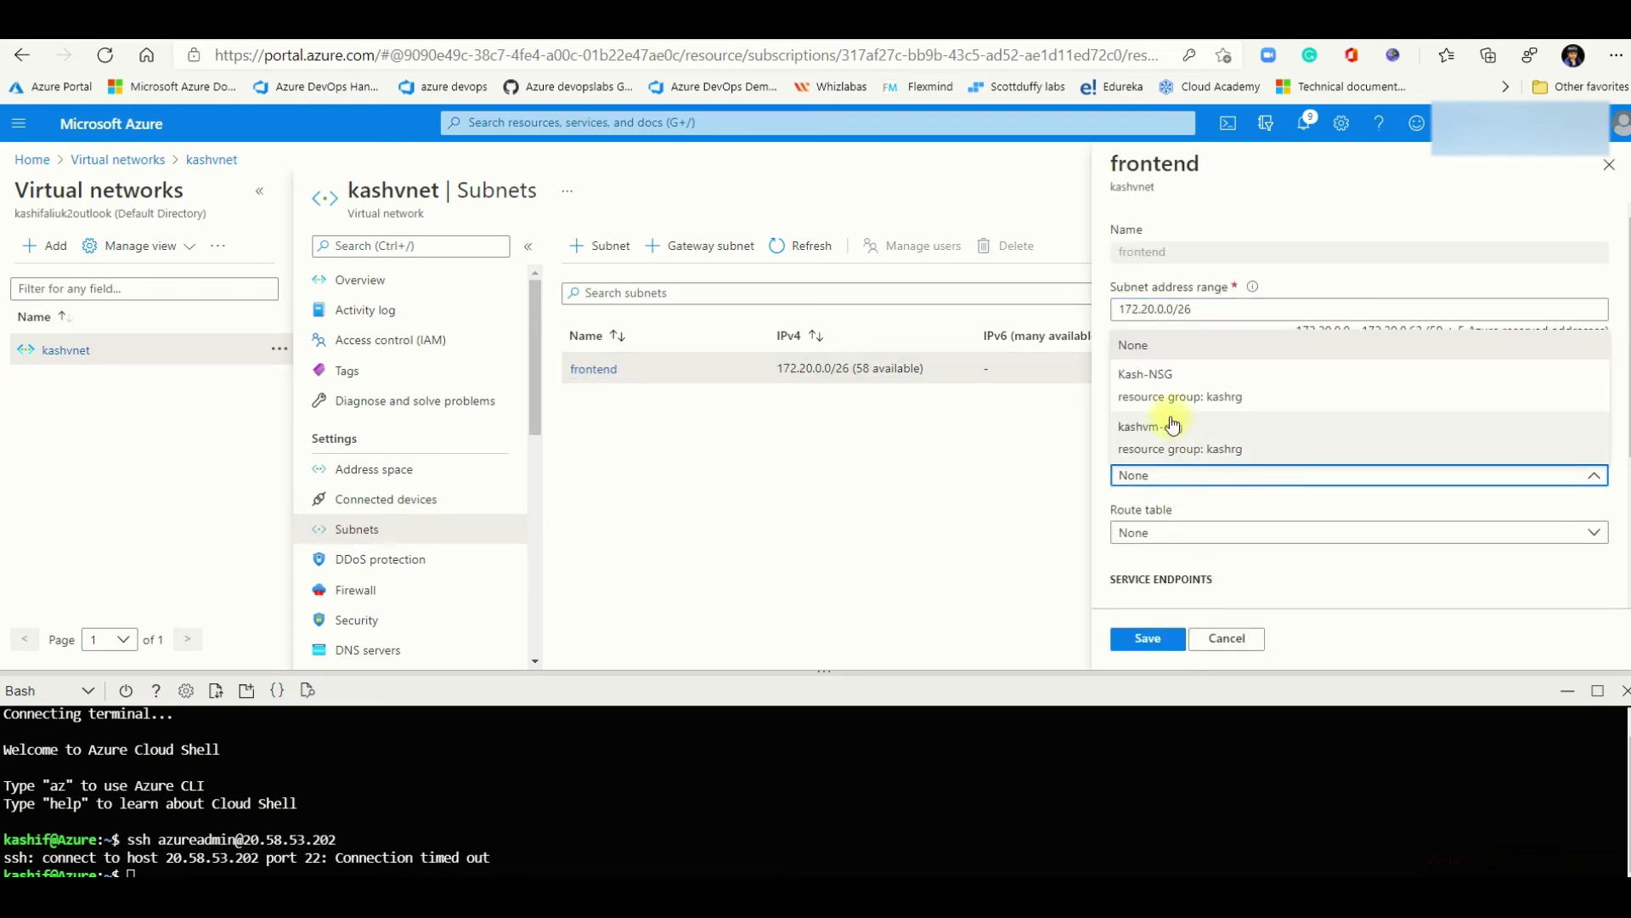
{"action": "left_click", "coordinate": [970, 487]}
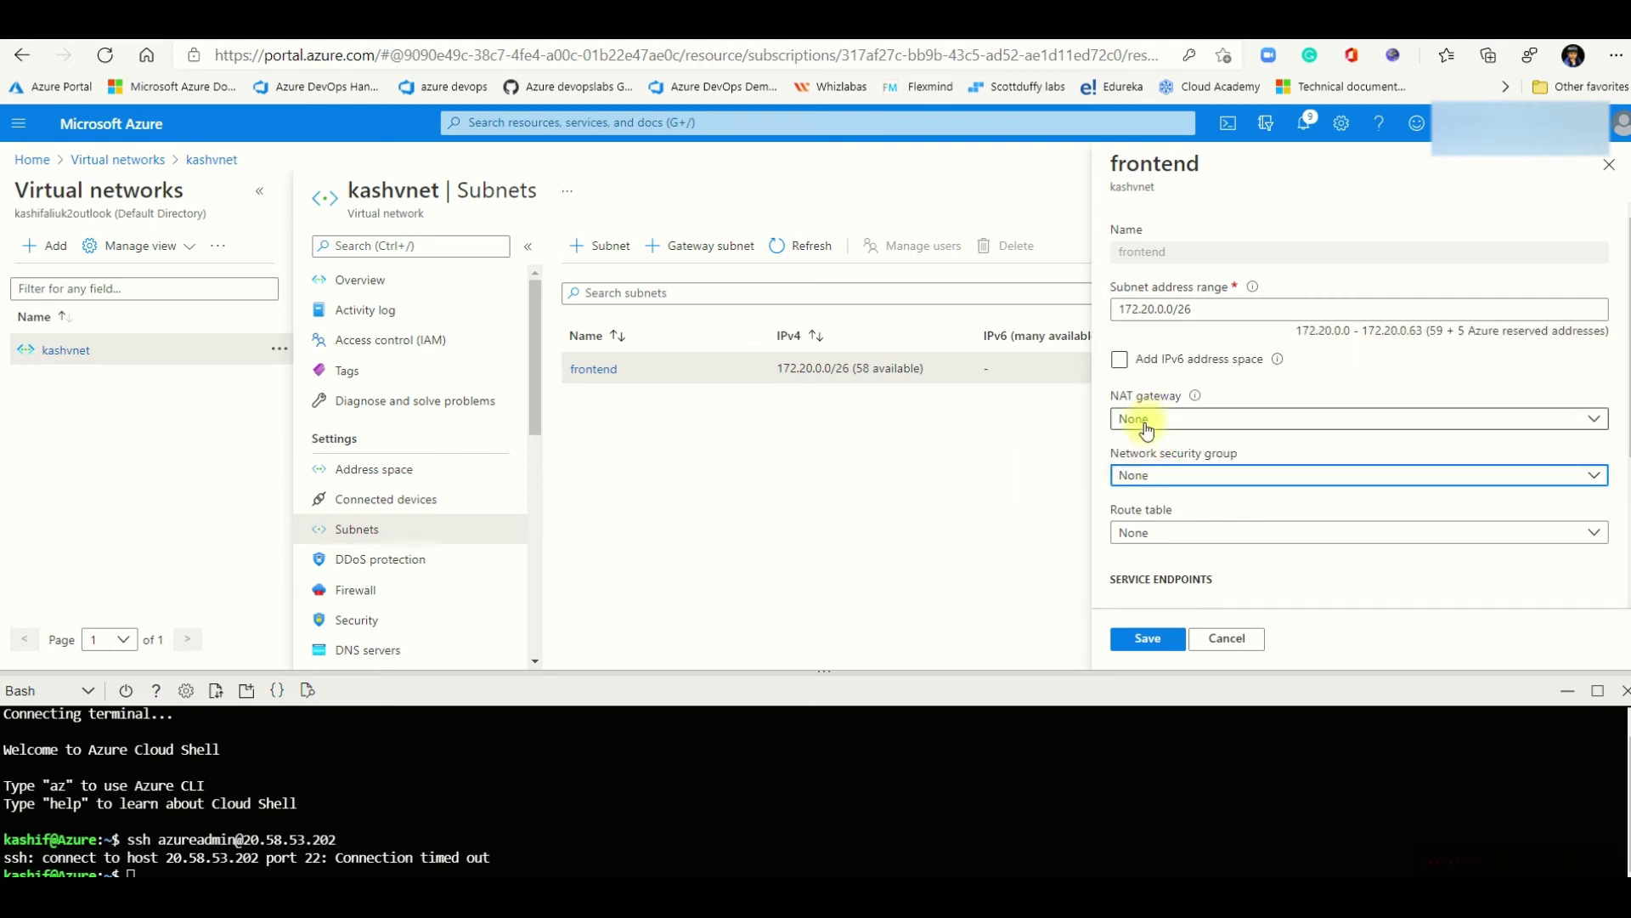
{"action": "left_click", "coordinate": [1171, 480]}
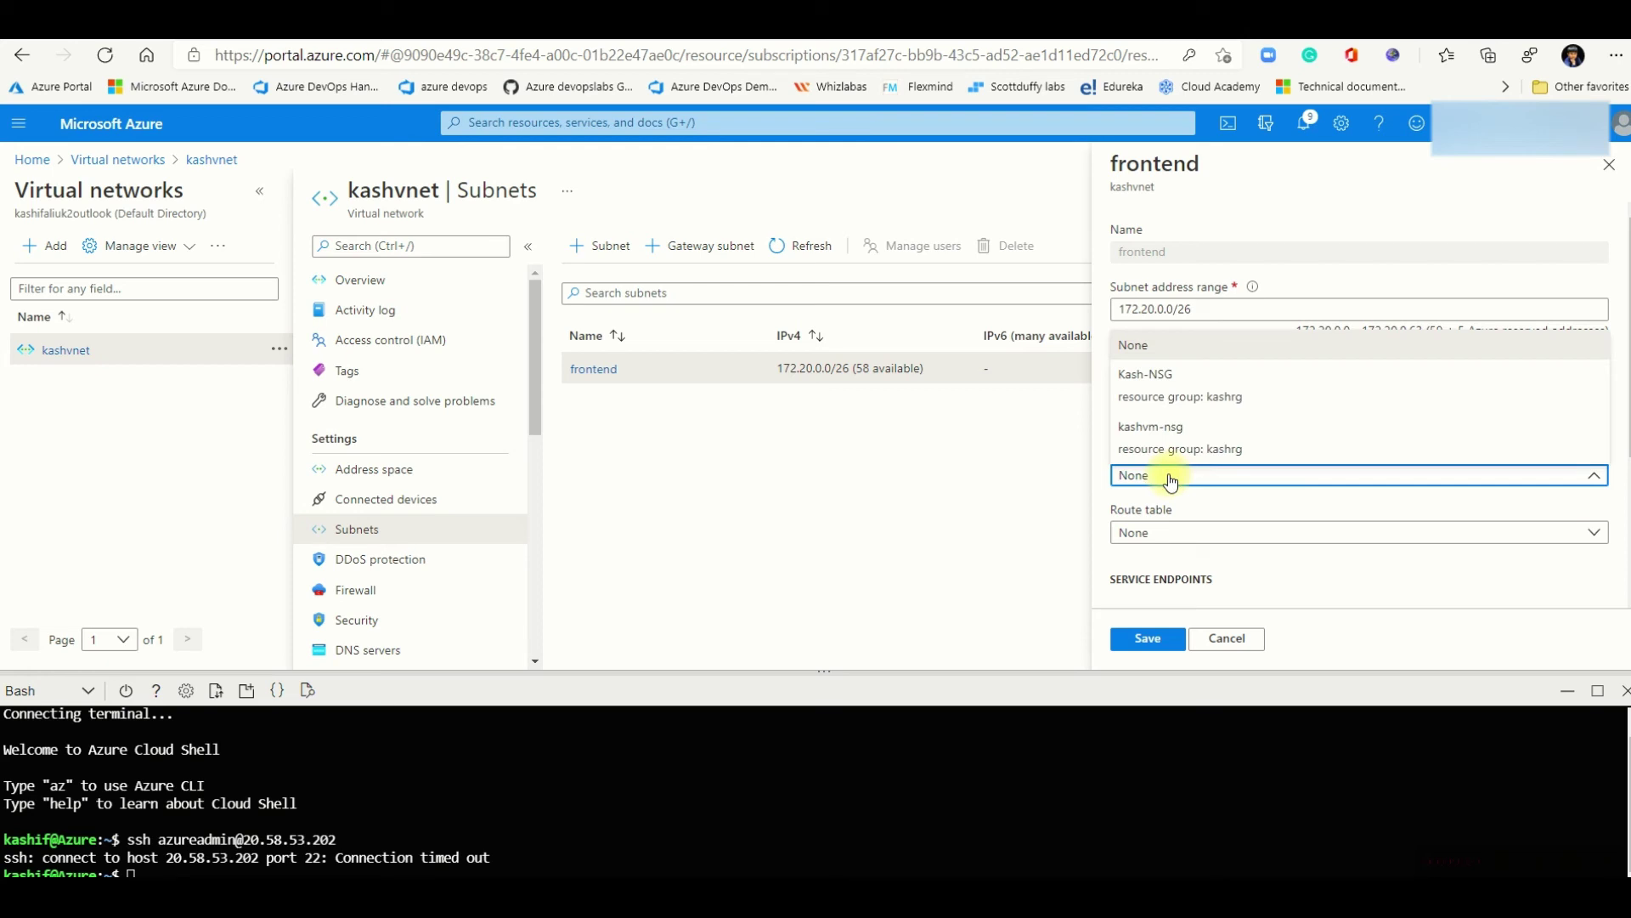
{"action": "left_click", "coordinate": [1143, 379]}
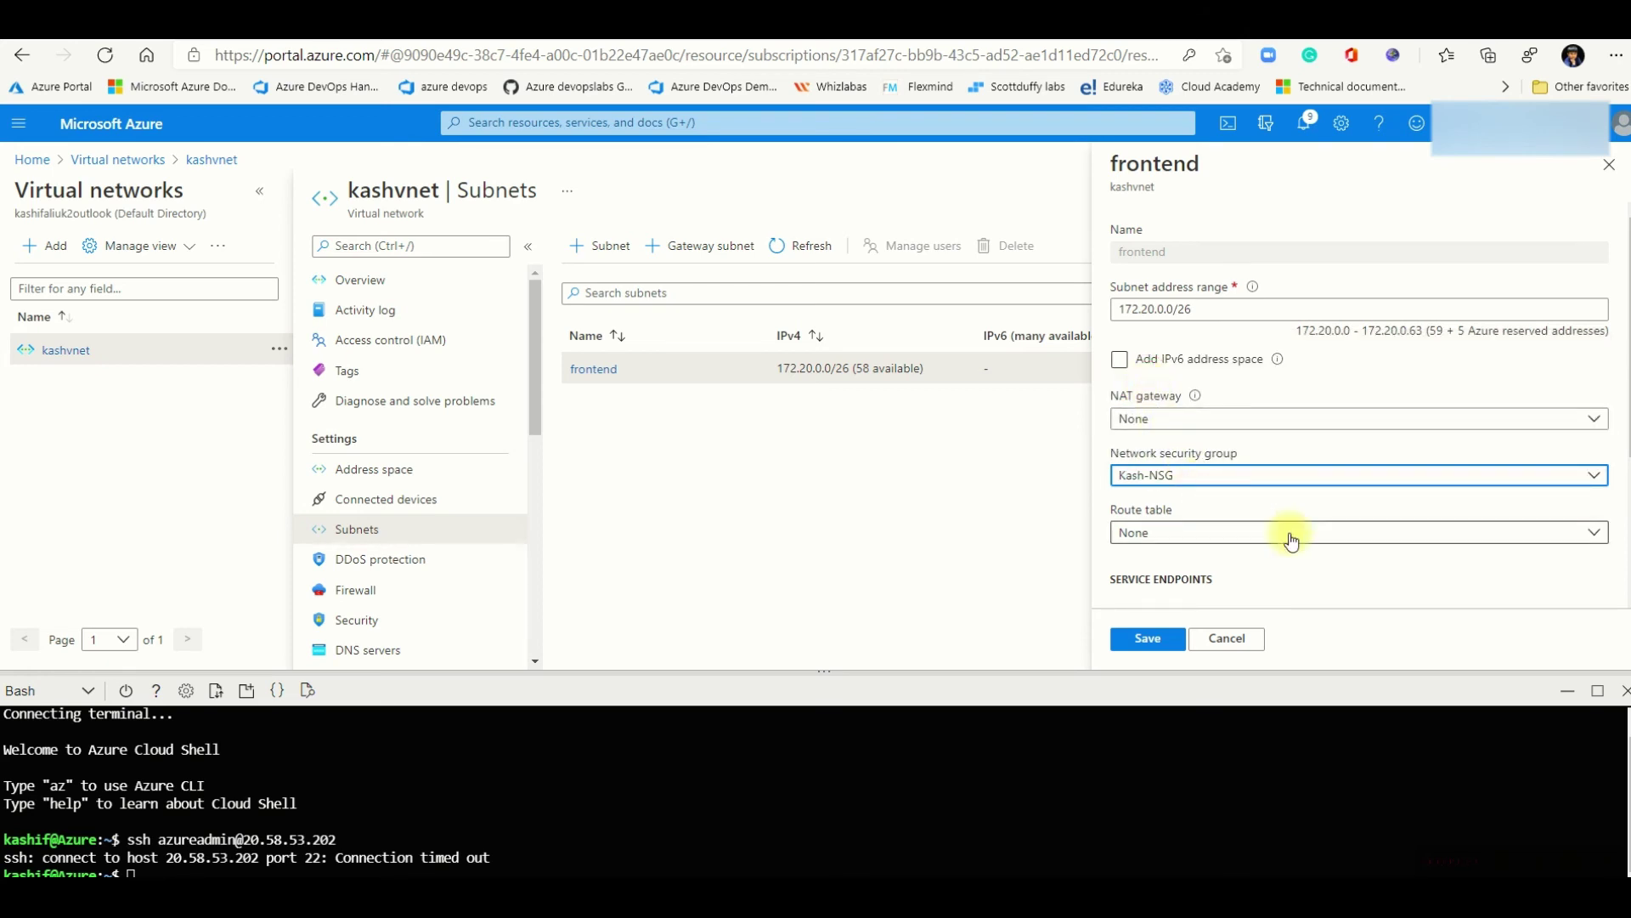
{"action": "scroll", "coordinate": [1286, 546], "scroll_direction": "down", "scroll_amount": 2}
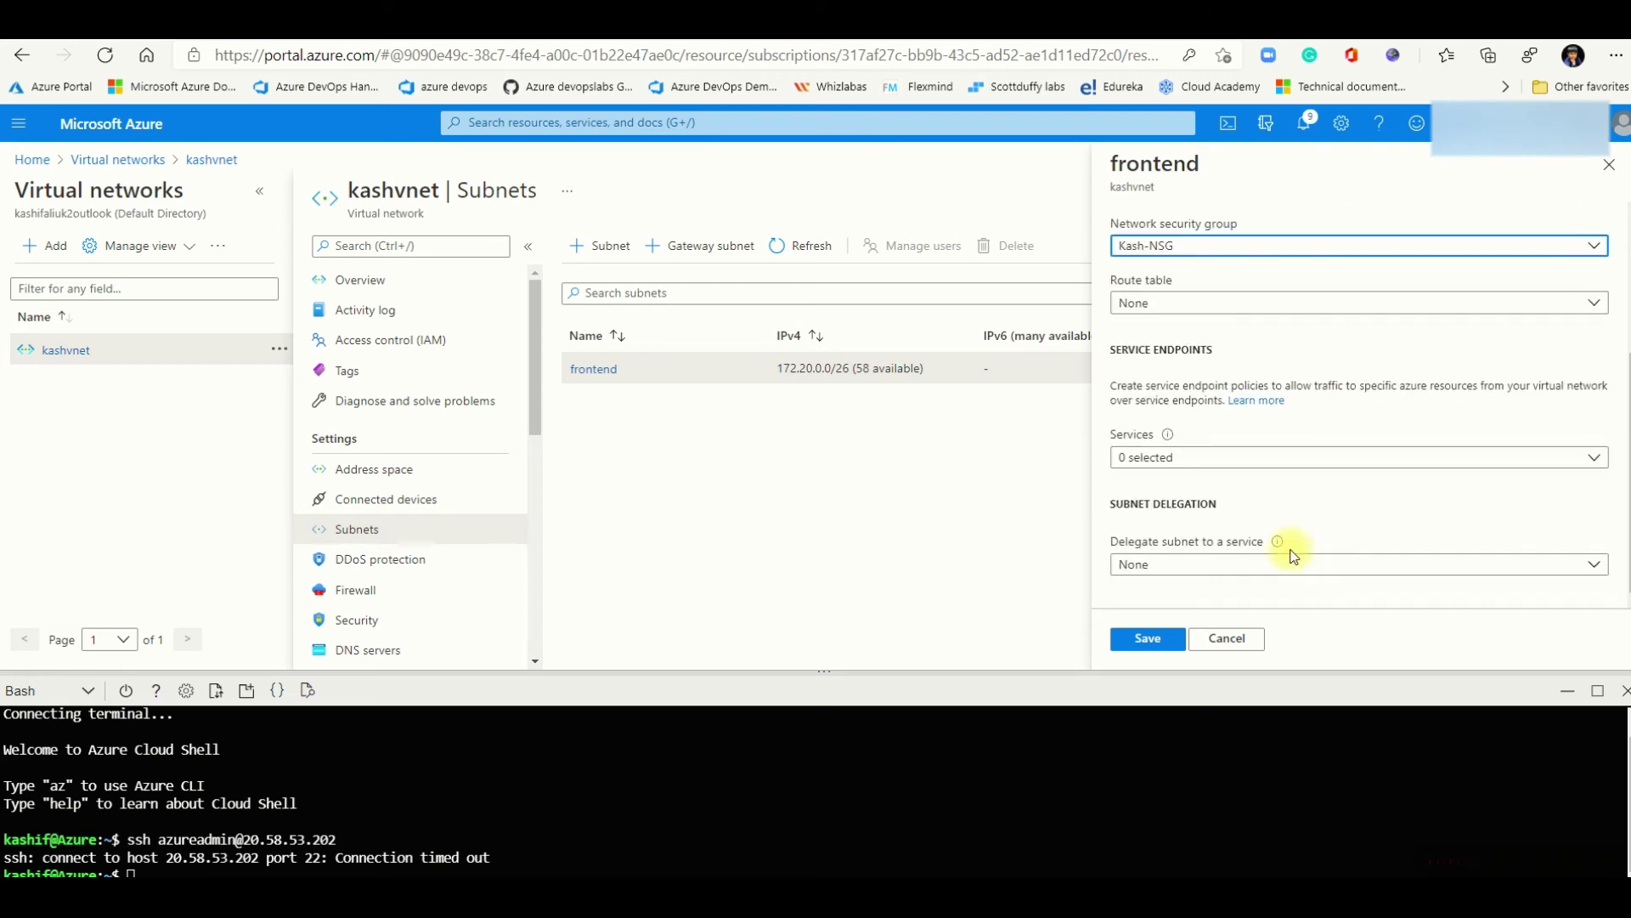
{"action": "scroll", "coordinate": [1200, 551], "scroll_direction": "up", "scroll_amount": 1}
{"action": "scroll", "coordinate": [1200, 550], "scroll_direction": "down", "scroll_amount": 1}
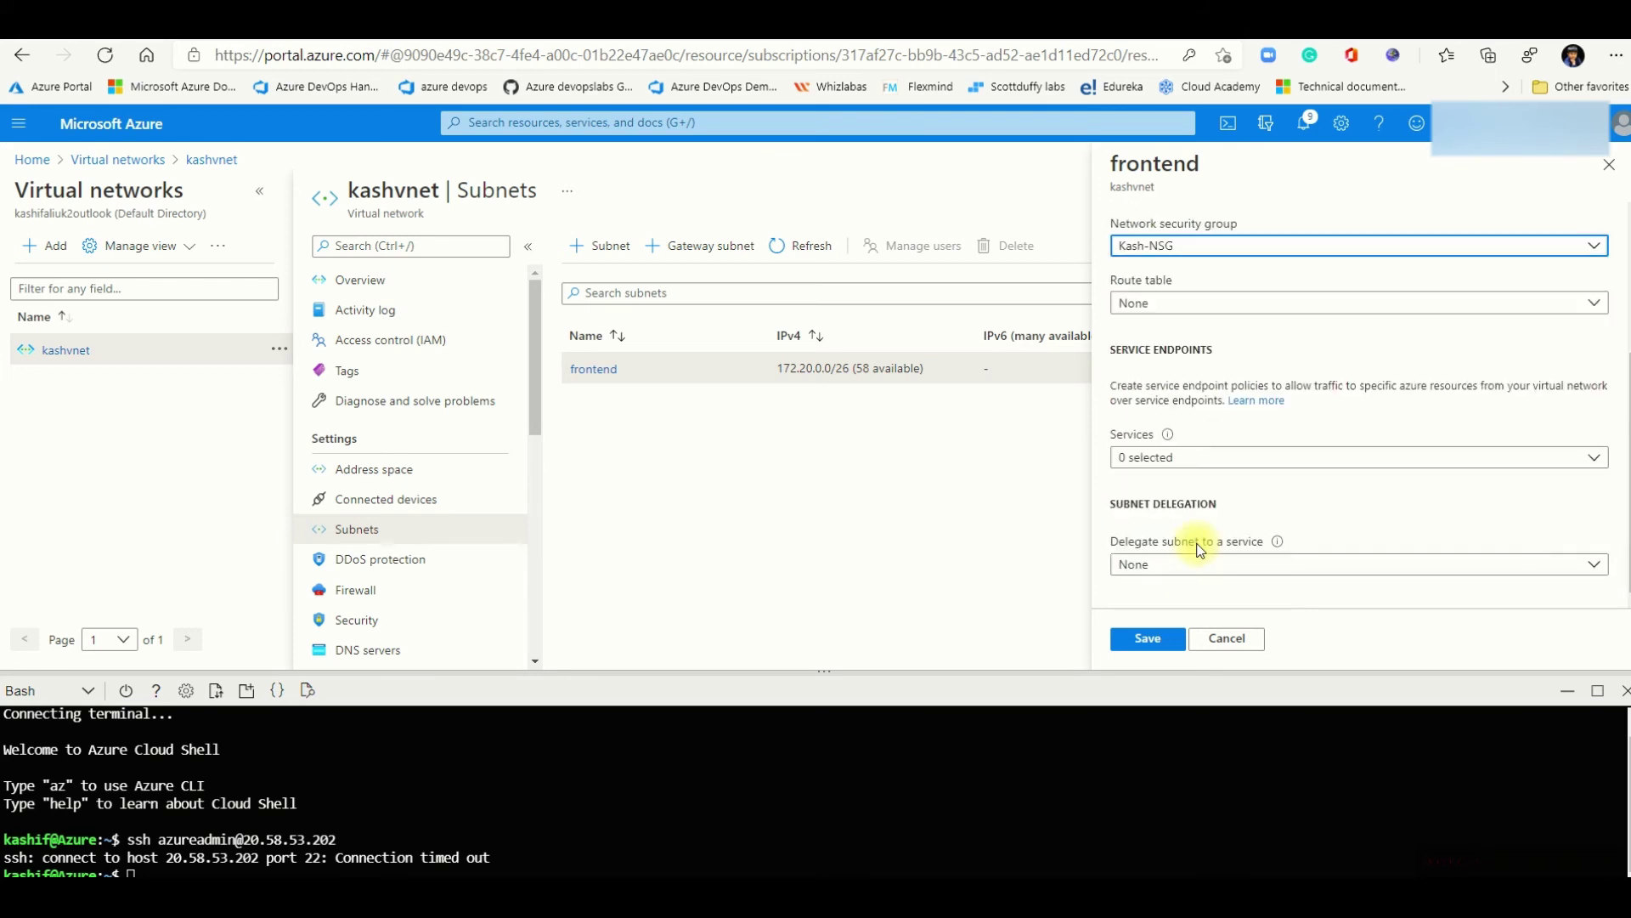
{"action": "scroll", "coordinate": [1181, 475], "scroll_direction": "up", "scroll_amount": 2}
{"action": "left_click", "coordinate": [1149, 640]}
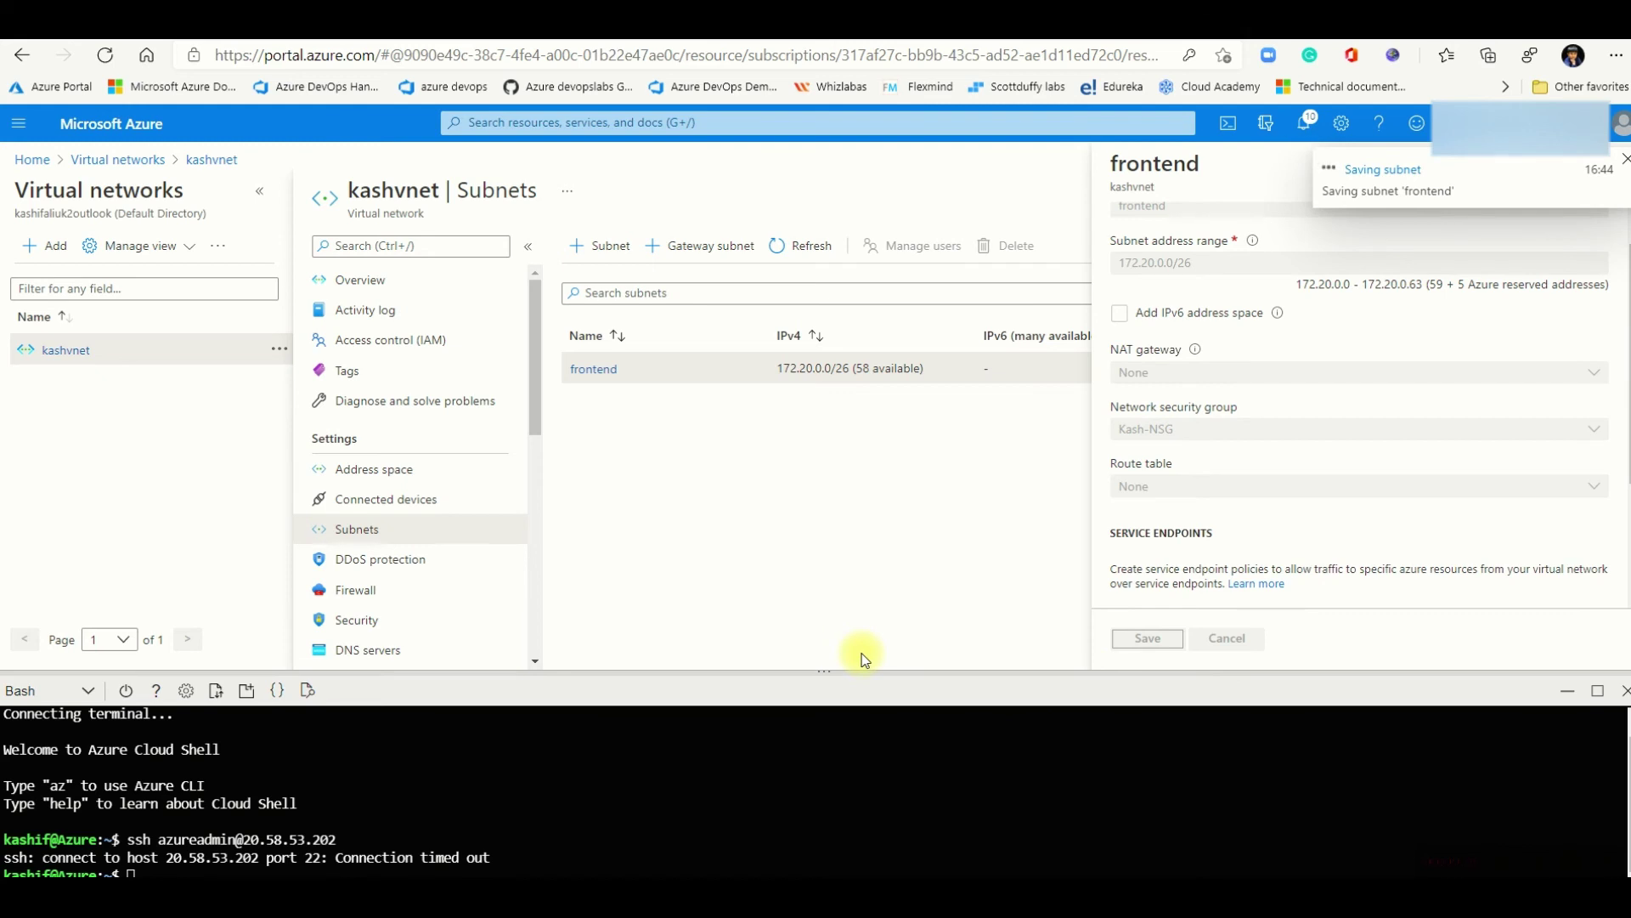
{"action": "left_click_drag", "start_coordinate": [835, 666], "coordinate": [818, 540]}
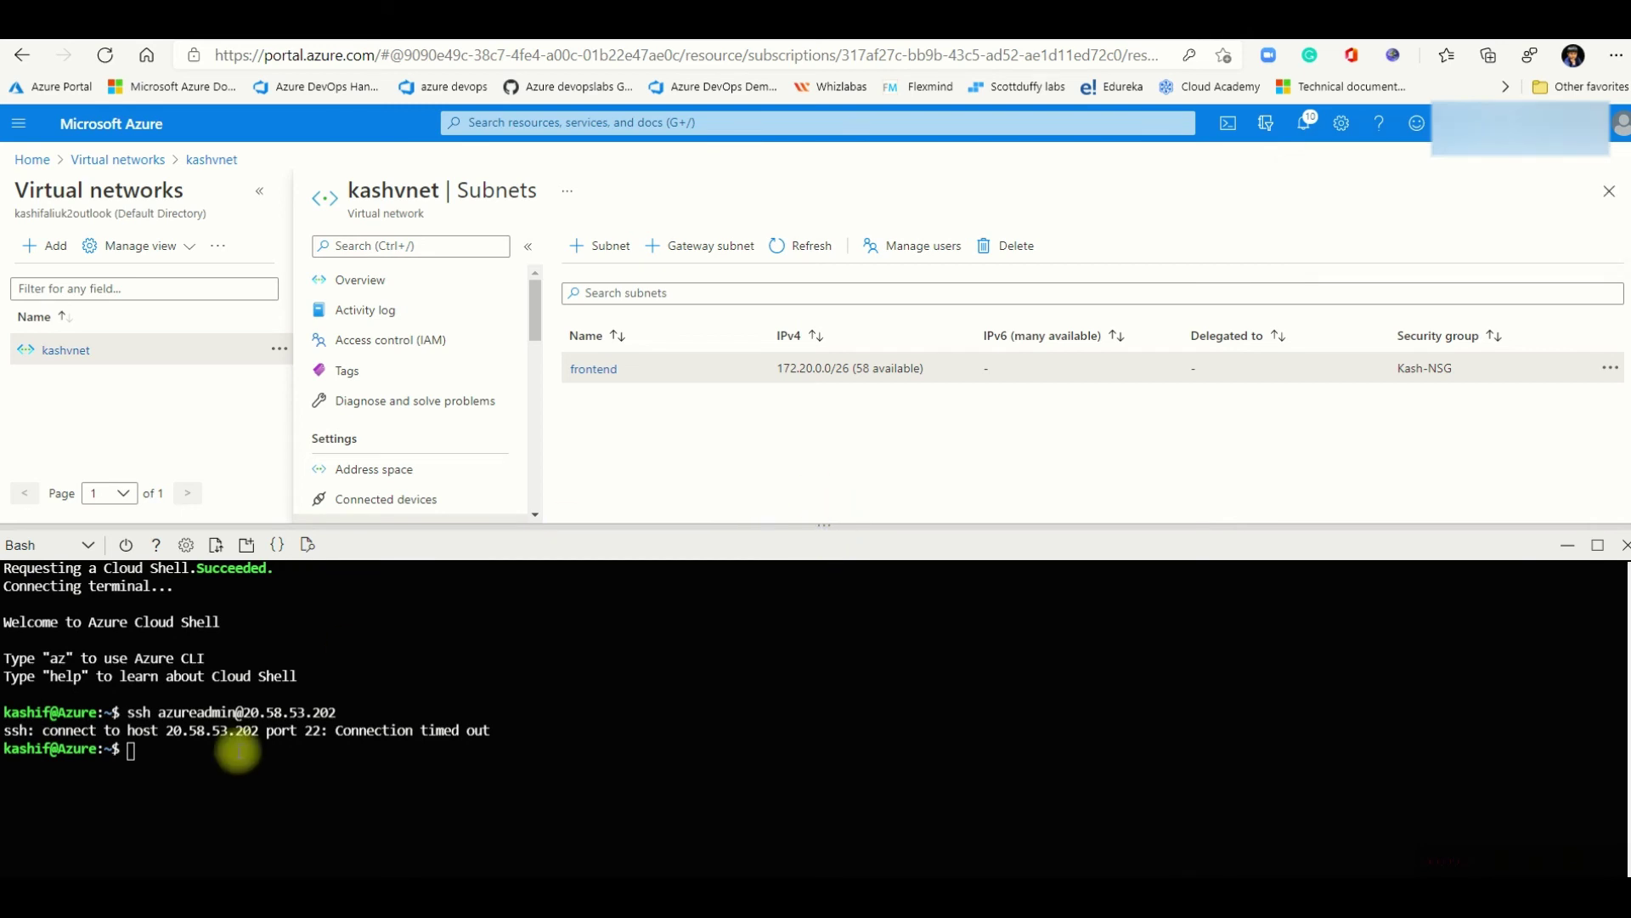
{"action": "right_click", "coordinate": [160, 749]}
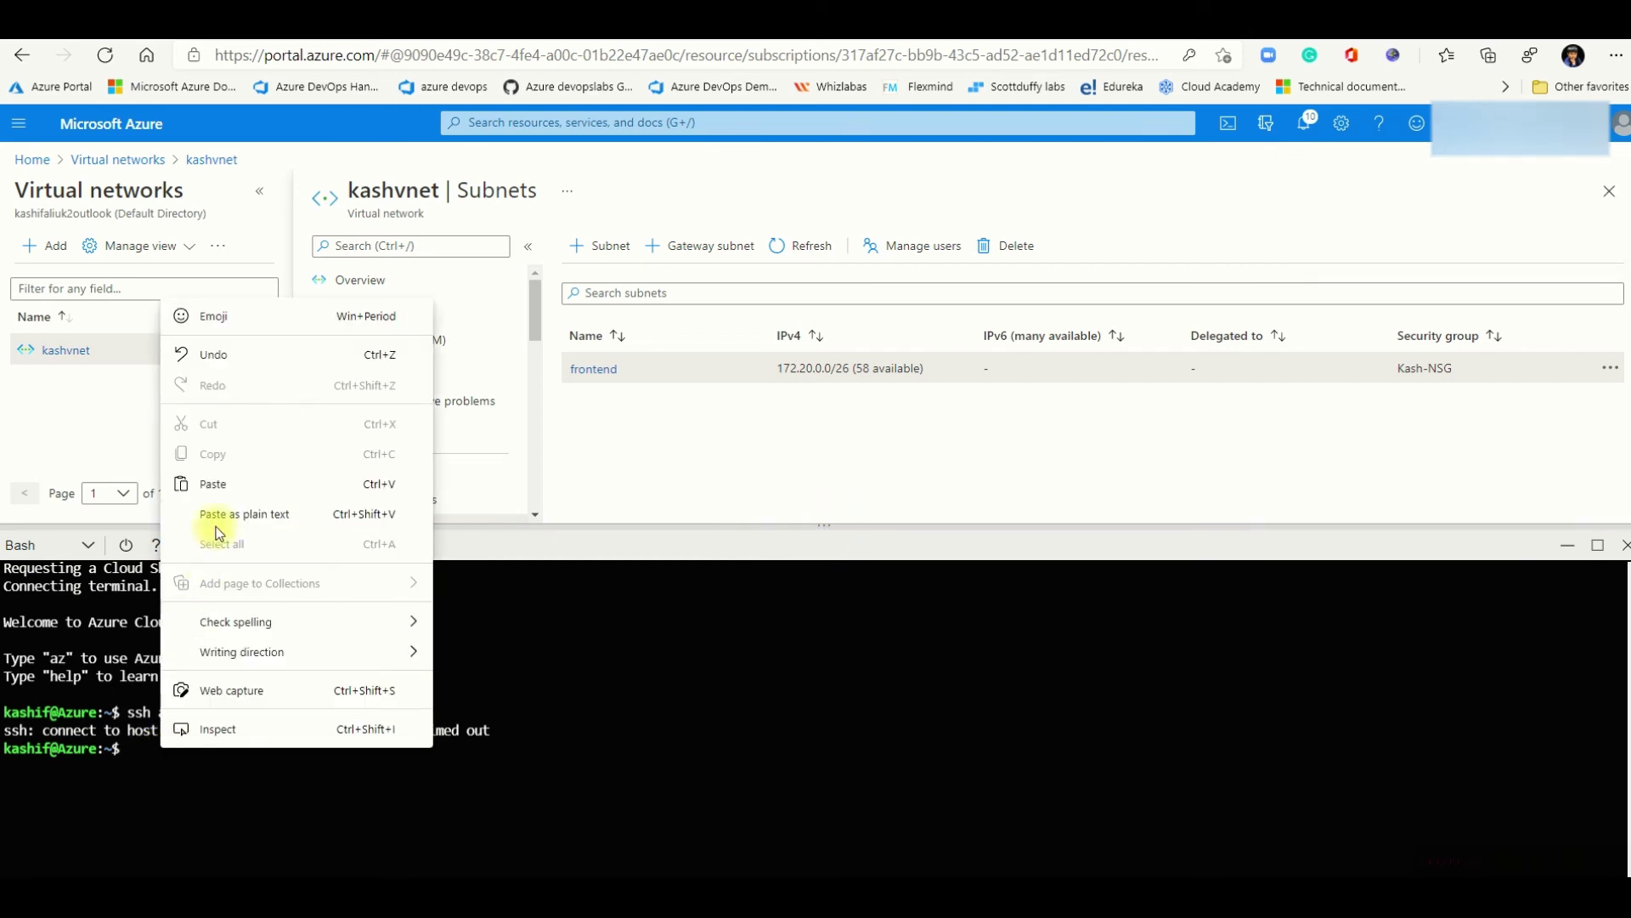
{"action": "left_click", "coordinate": [217, 820]}
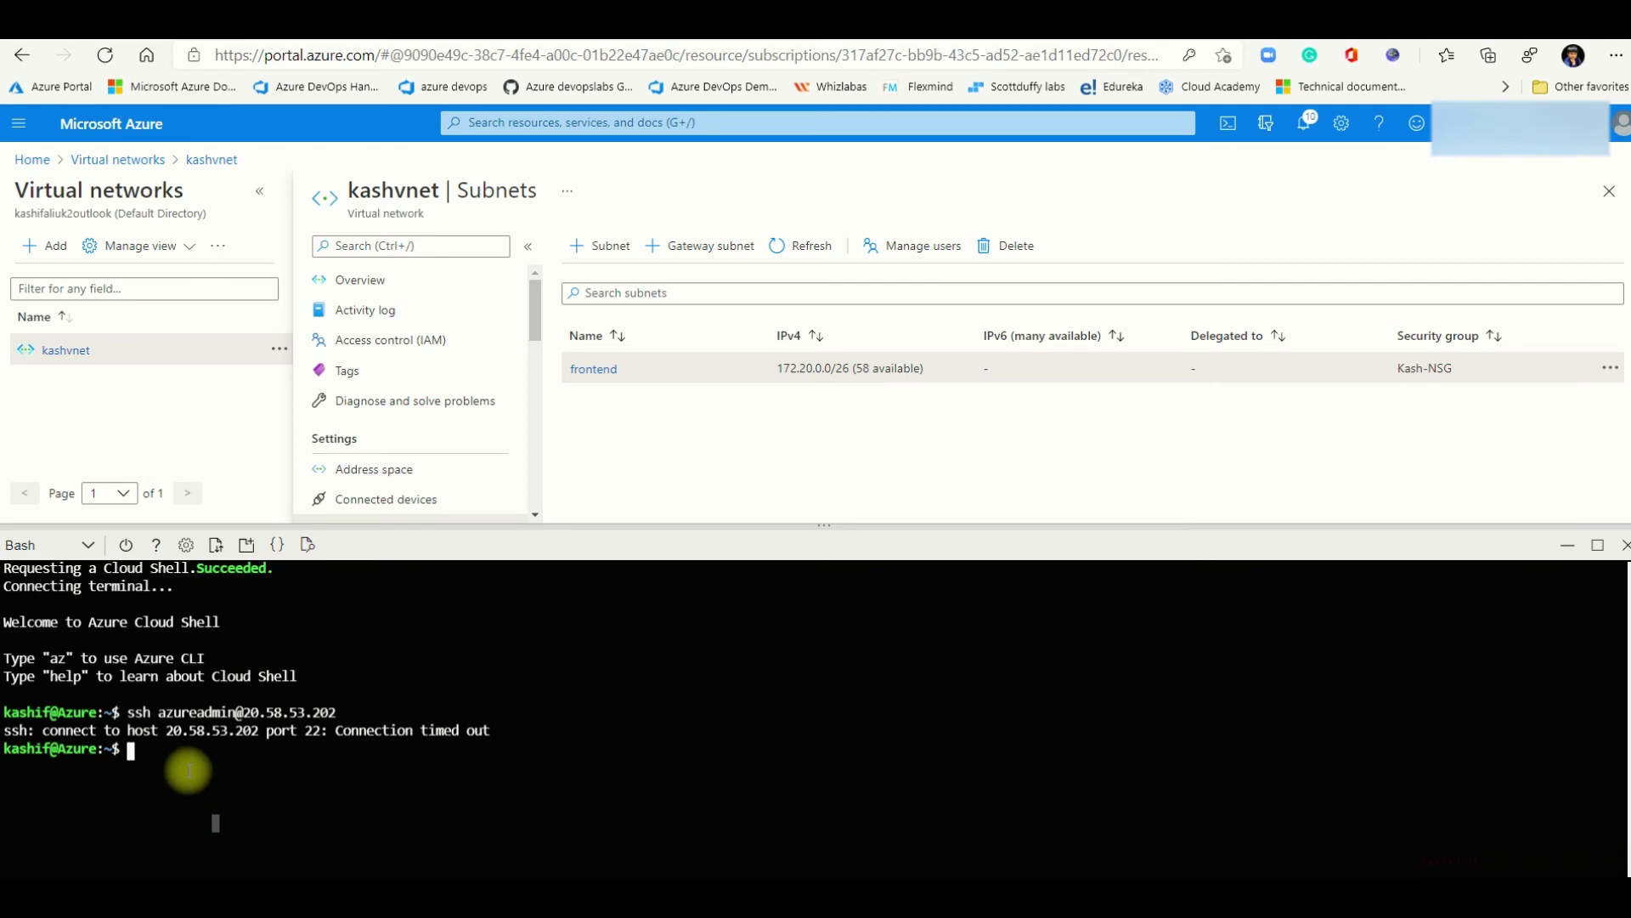
{"action": "key", "text": "Up"}
{"action": "key", "text": "Return"}
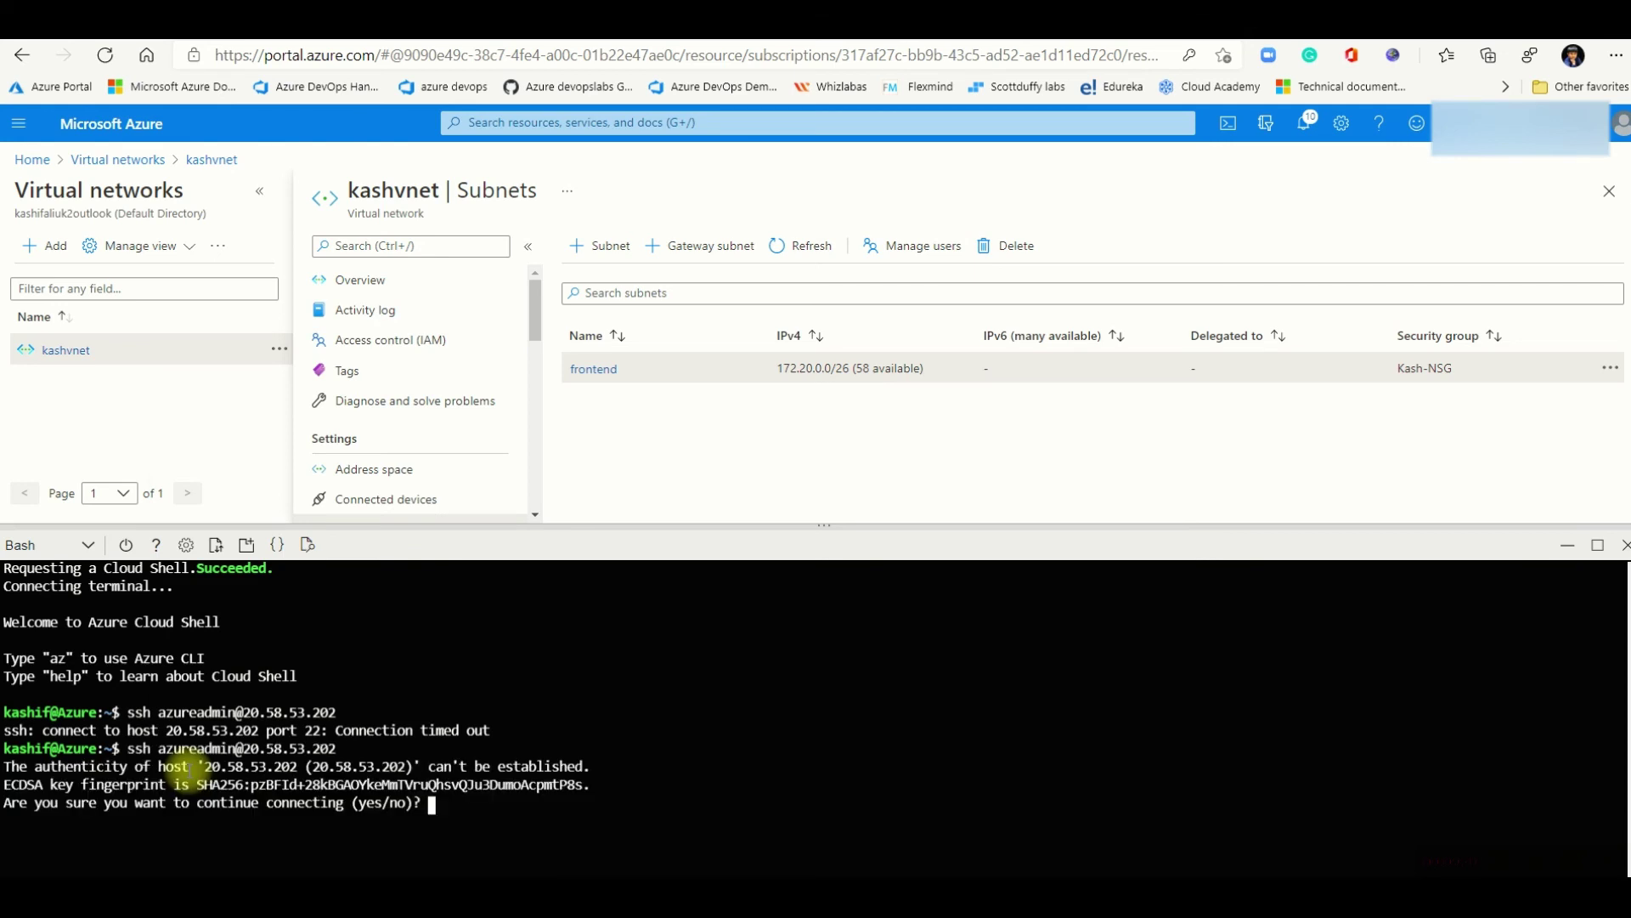
{"action": "type", "text": "yes"}
{"action": "key", "text": "Return"}
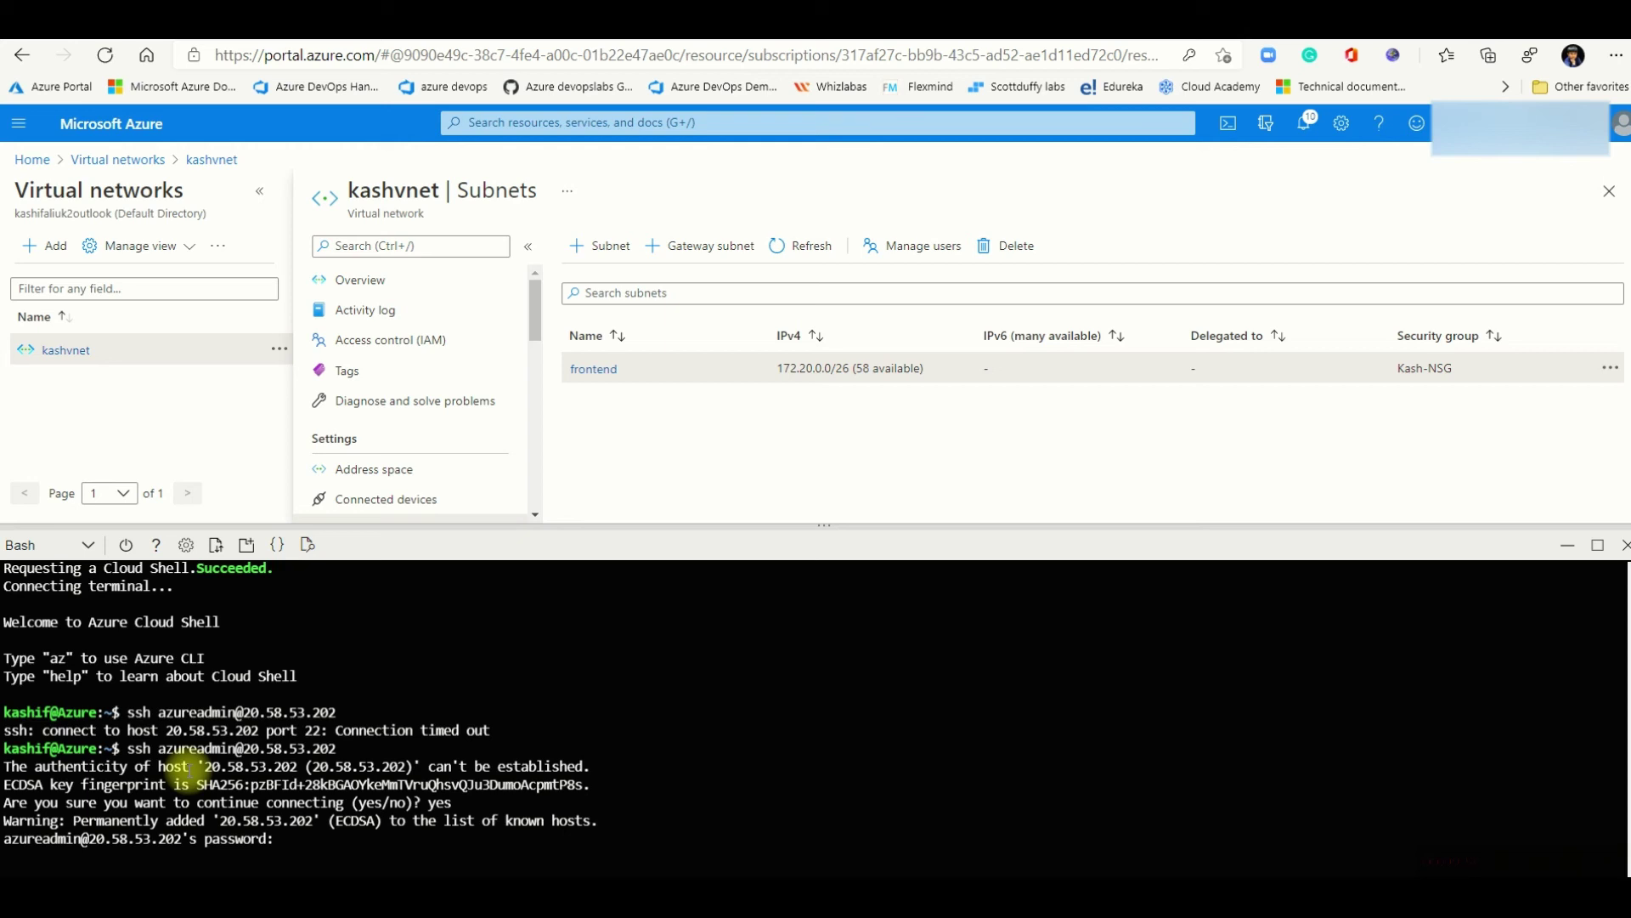
Step: Enter the azureadmin account password to log in over SSH, and review the login output in an enlarged terminal
{"action": "key", "text": "Return"}
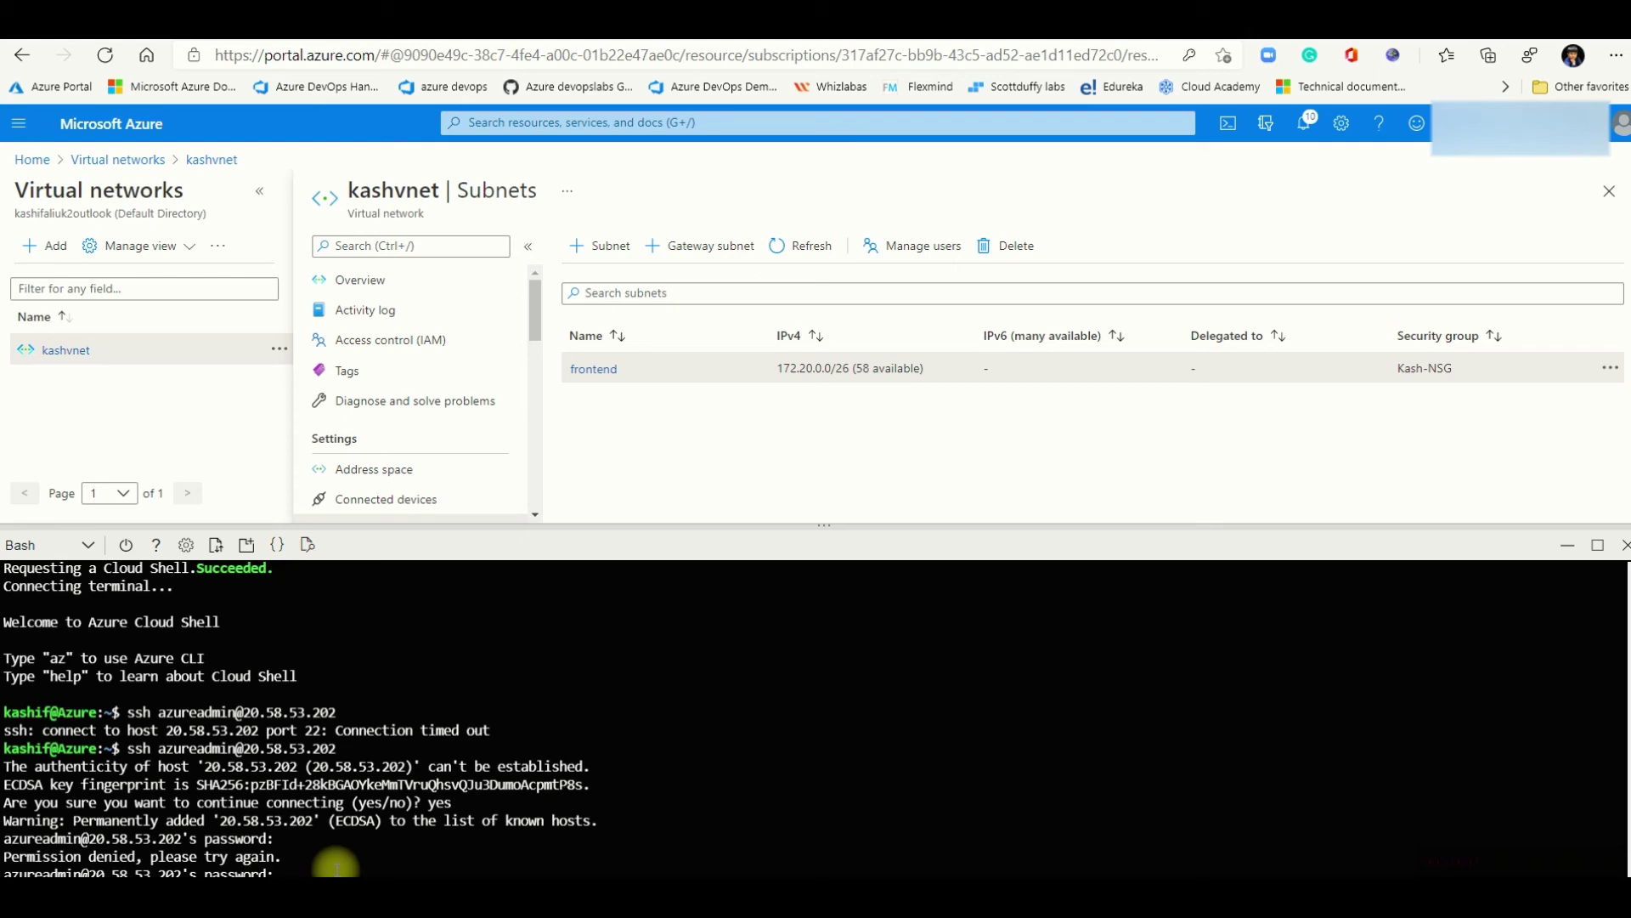
{"action": "key", "text": "Return"}
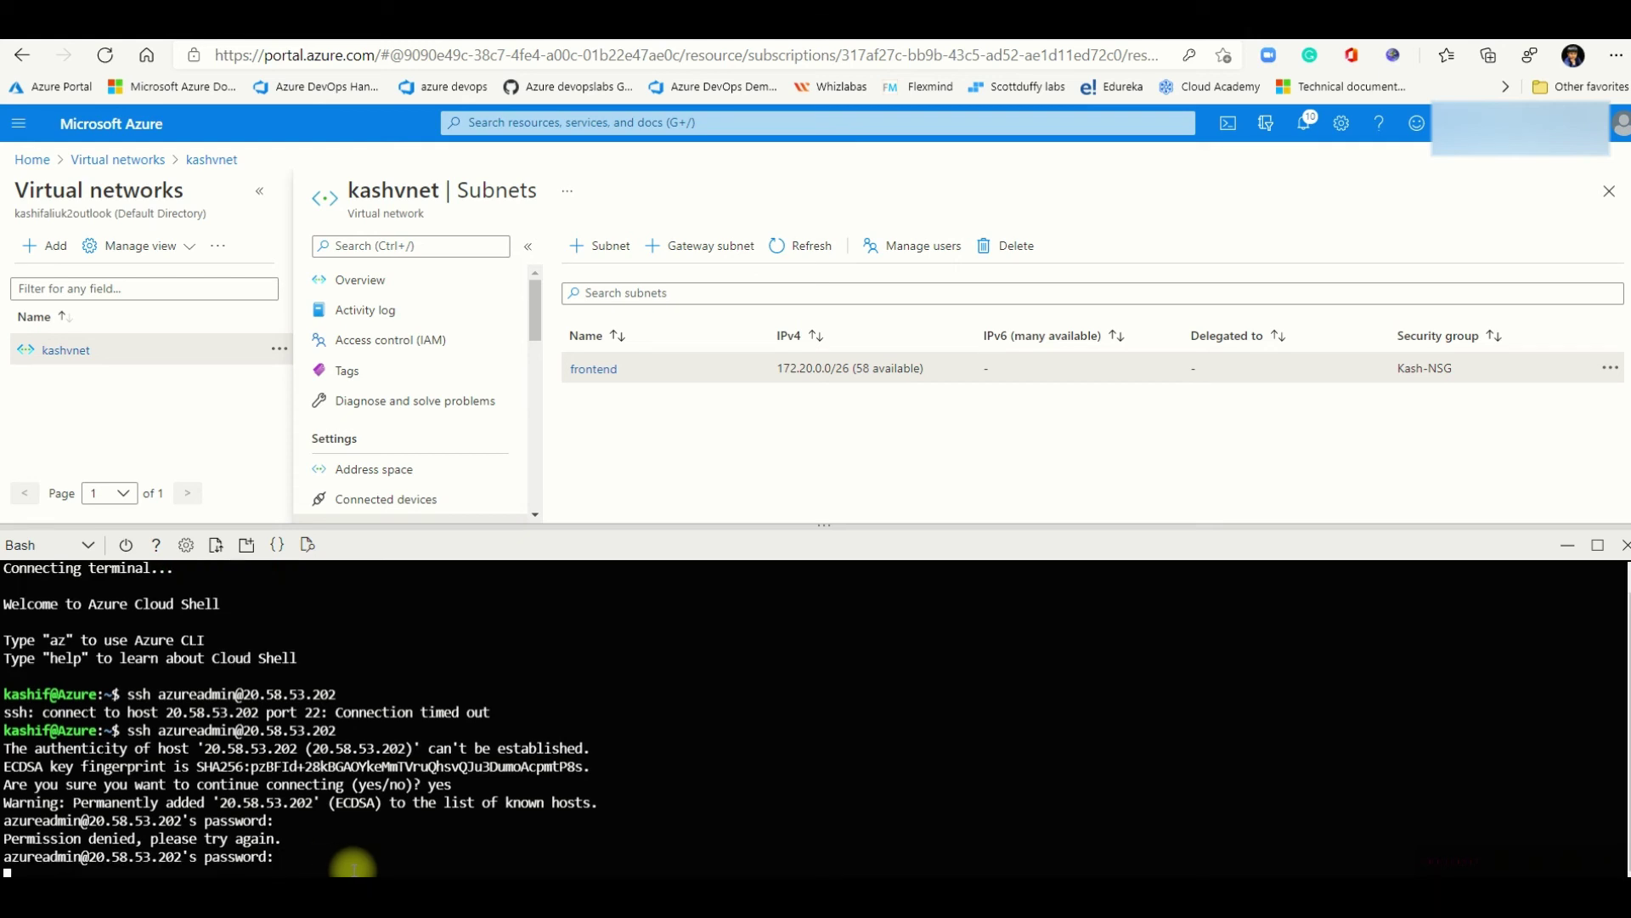
{"action": "key", "text": "Return"}
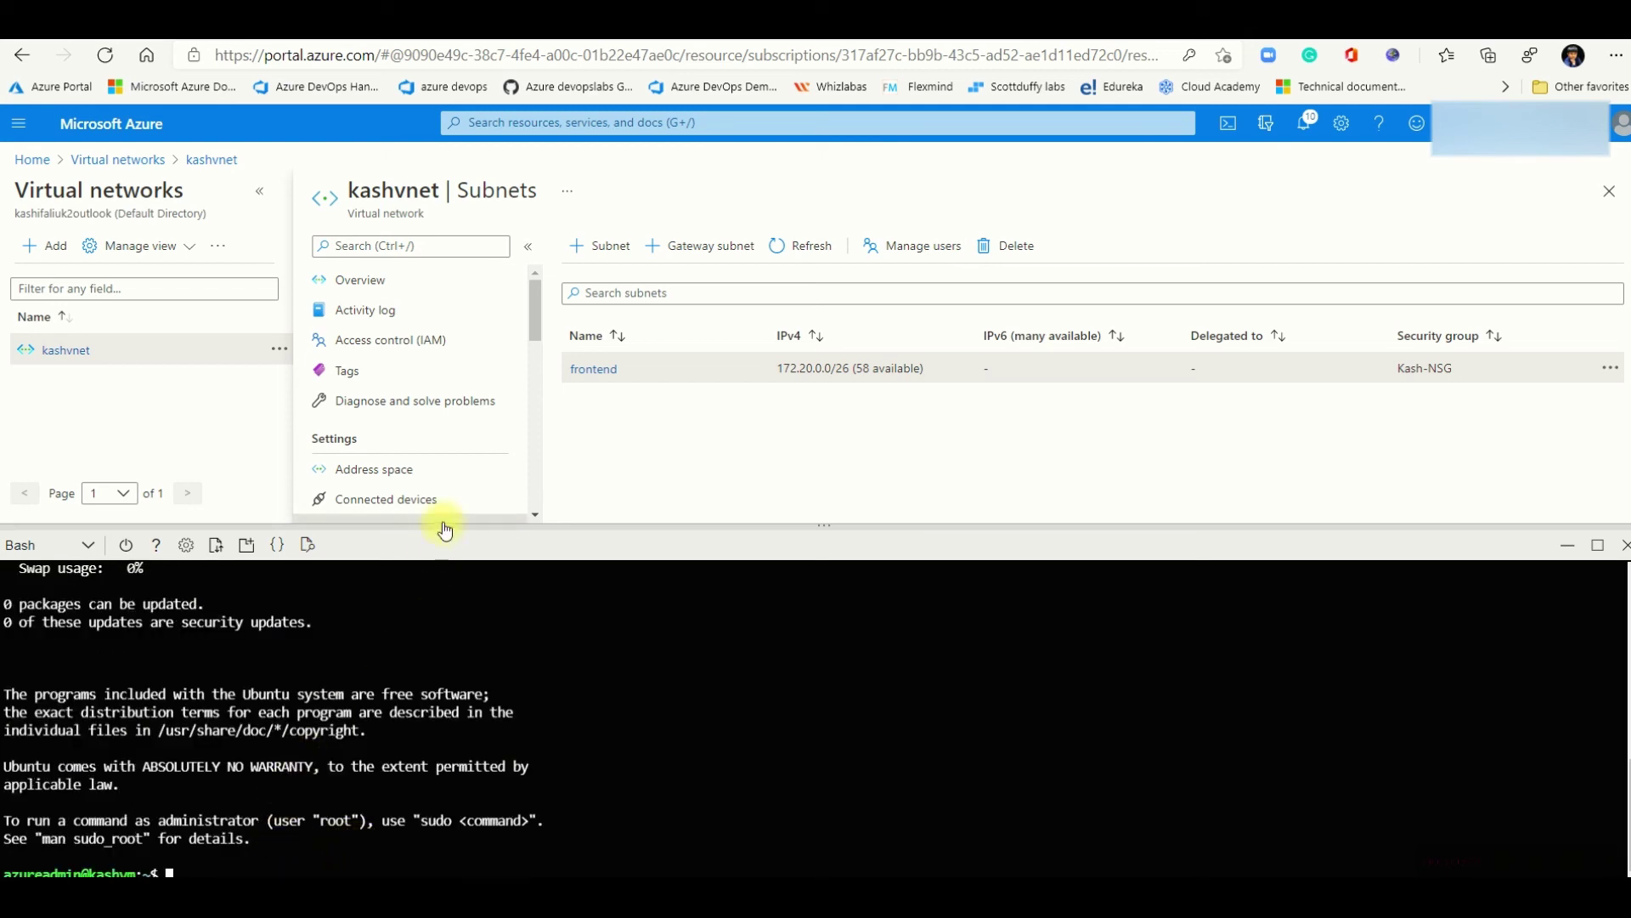
{"action": "left_click_drag", "start_coordinate": [445, 527], "coordinate": [478, 337]}
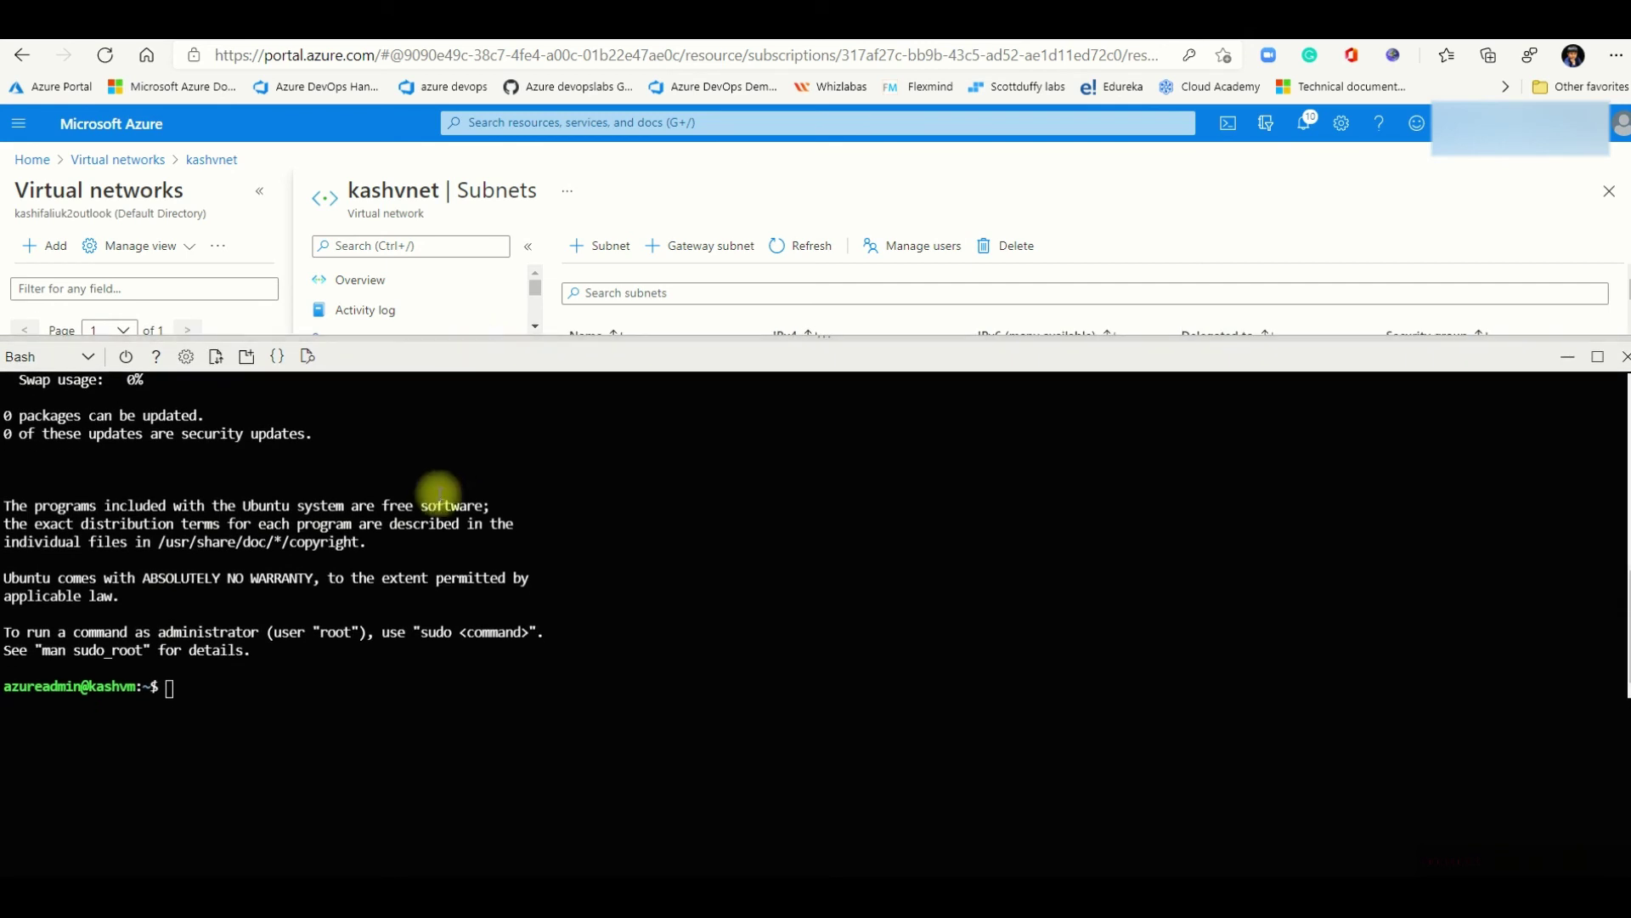
{"action": "scroll", "coordinate": [364, 627], "scroll_direction": "up", "scroll_amount": 4}
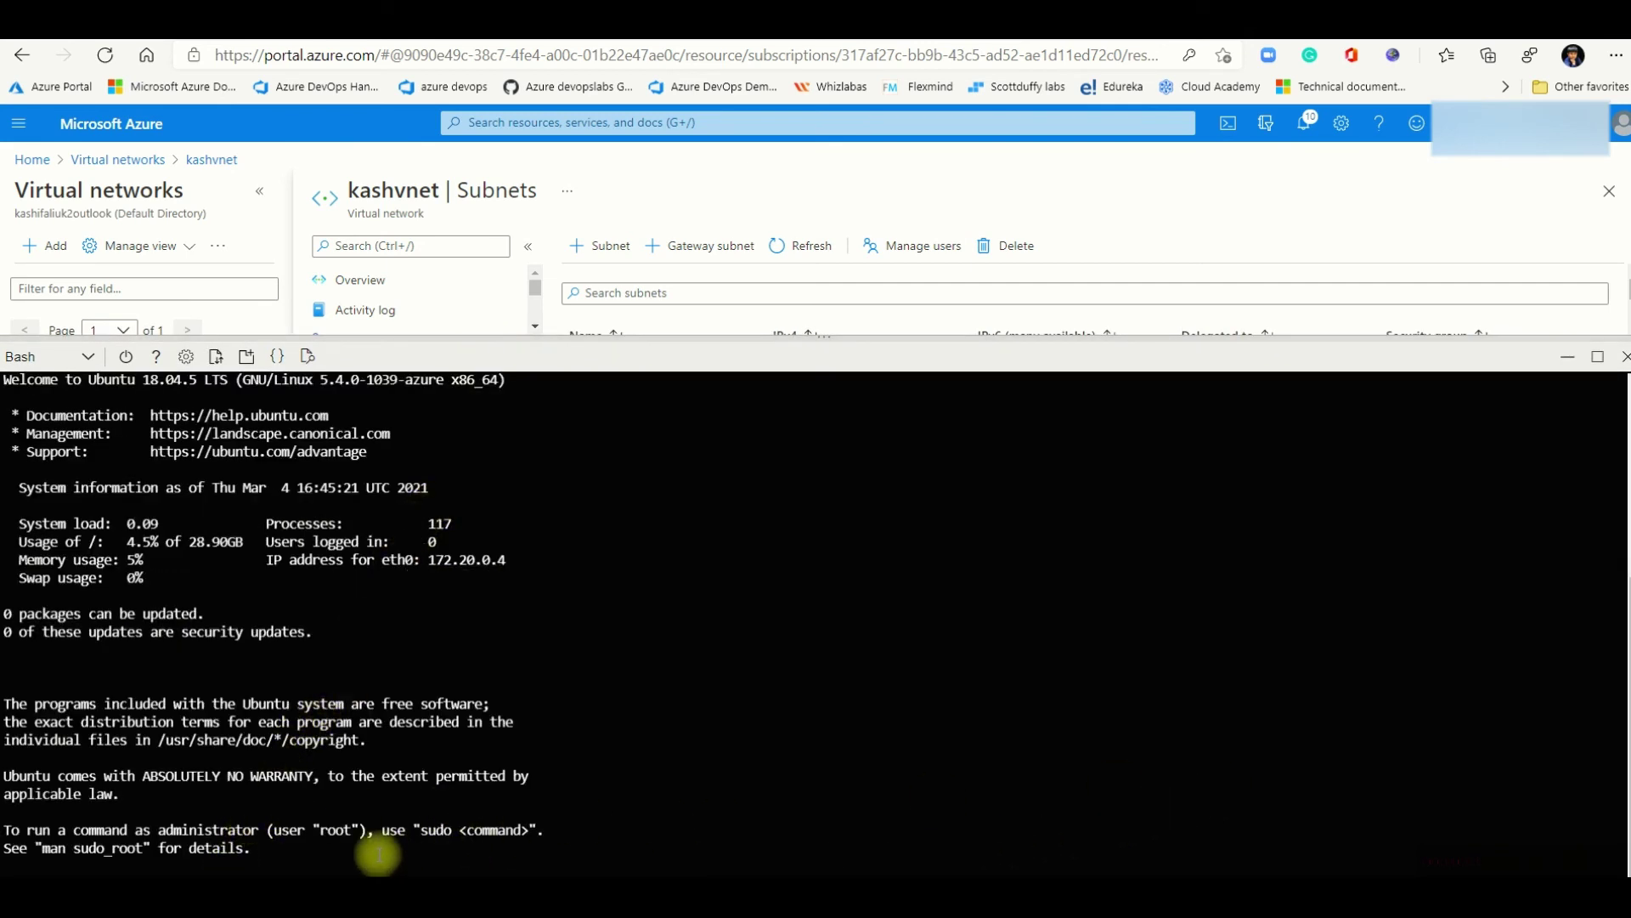
{"action": "scroll", "coordinate": [362, 854], "scroll_direction": "up", "scroll_amount": 2}
{"action": "scroll", "coordinate": [362, 854], "scroll_direction": "down", "scroll_amount": 2}
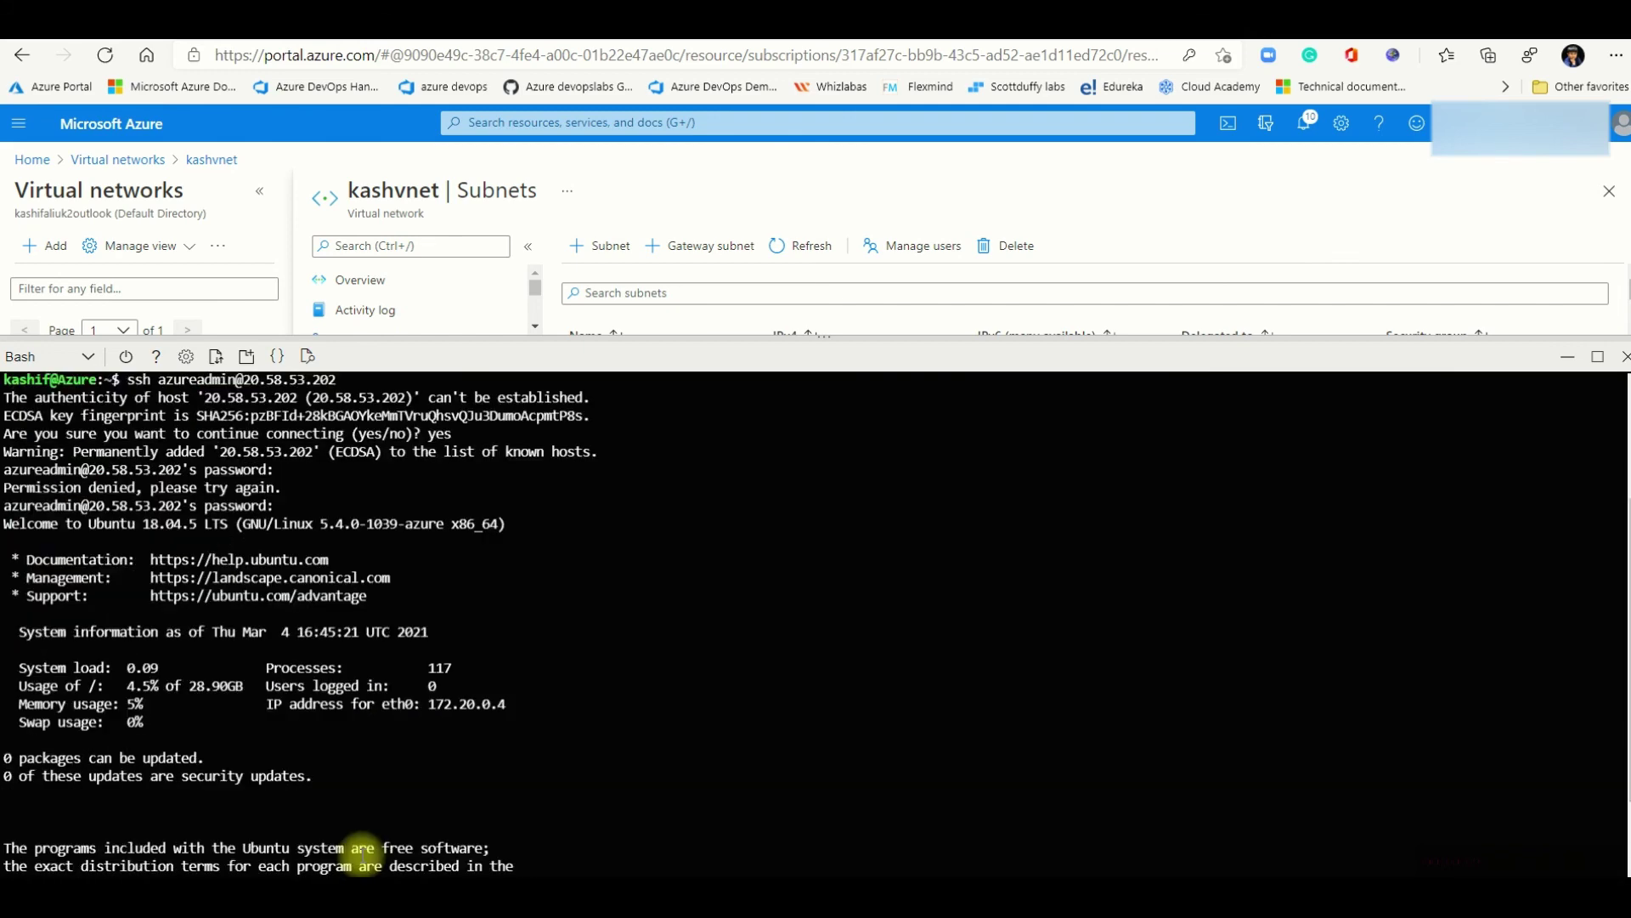
Step: Run the hostname command in the SSH session to check which machine is connected
{"action": "key", "text": "Return"}
{"action": "key", "text": "Return"}
{"action": "key", "text": "Return"}
{"action": "key", "text": "Return"}
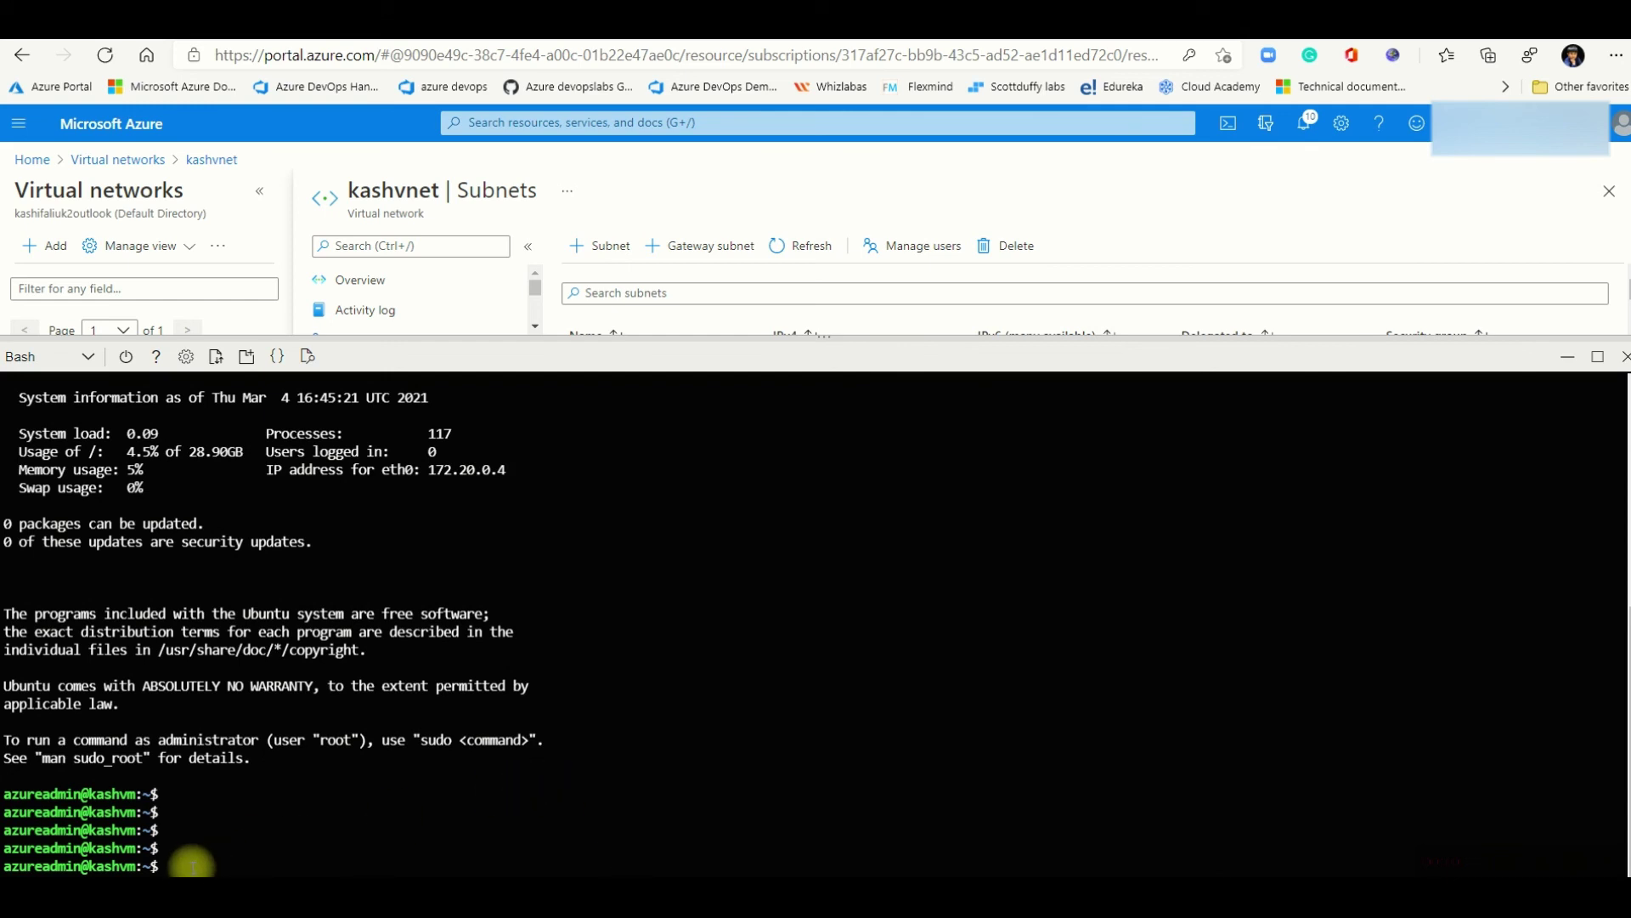
{"action": "key", "text": "Return"}
{"action": "type", "text": "hos"}
{"action": "key", "text": "Return"}
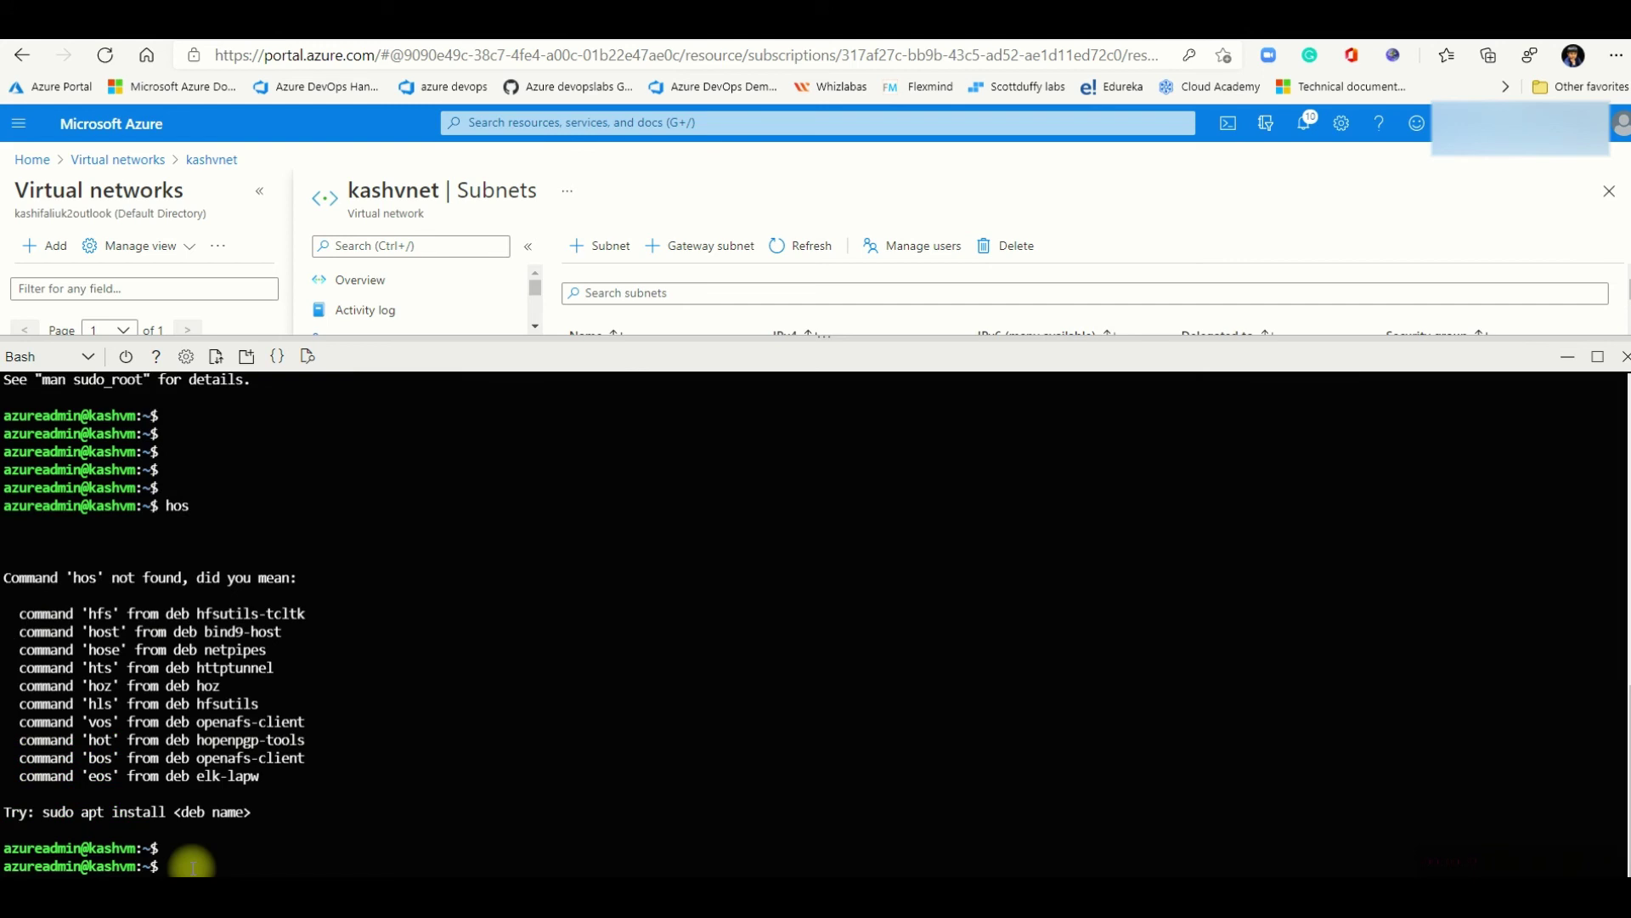
{"action": "key", "text": "Return"}
{"action": "type", "text": "hostname"}
{"action": "key", "text": "Return"}
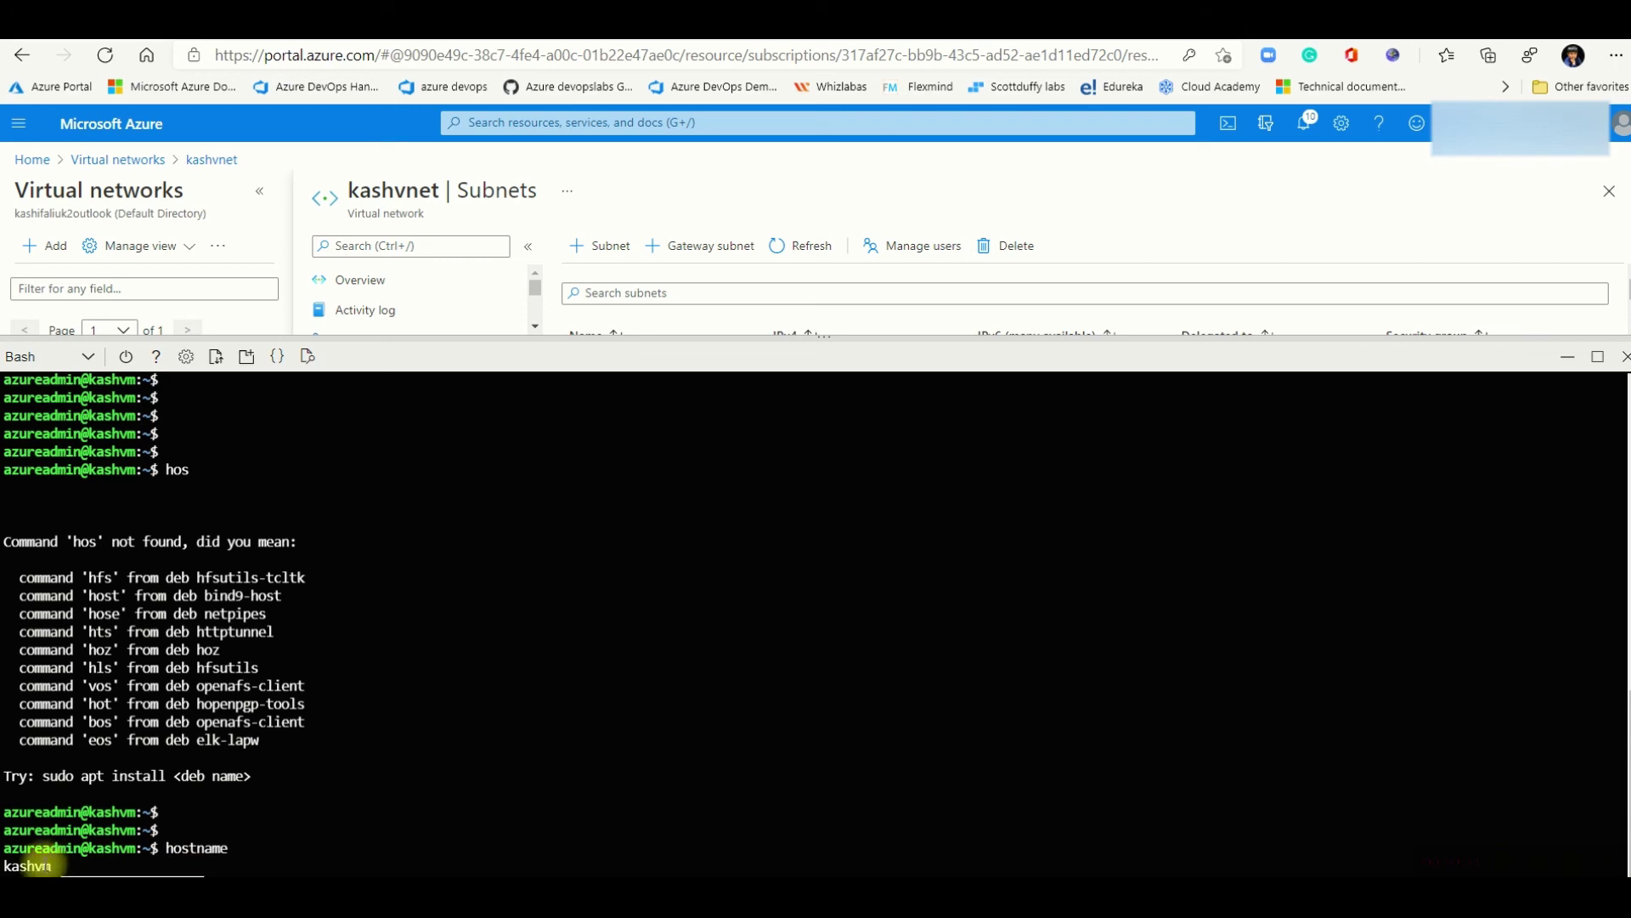
Step: Review the SSH session output in the terminal and close Cloud Shell
{"action": "scroll", "coordinate": [167, 677], "scroll_direction": "up", "scroll_amount": 5}
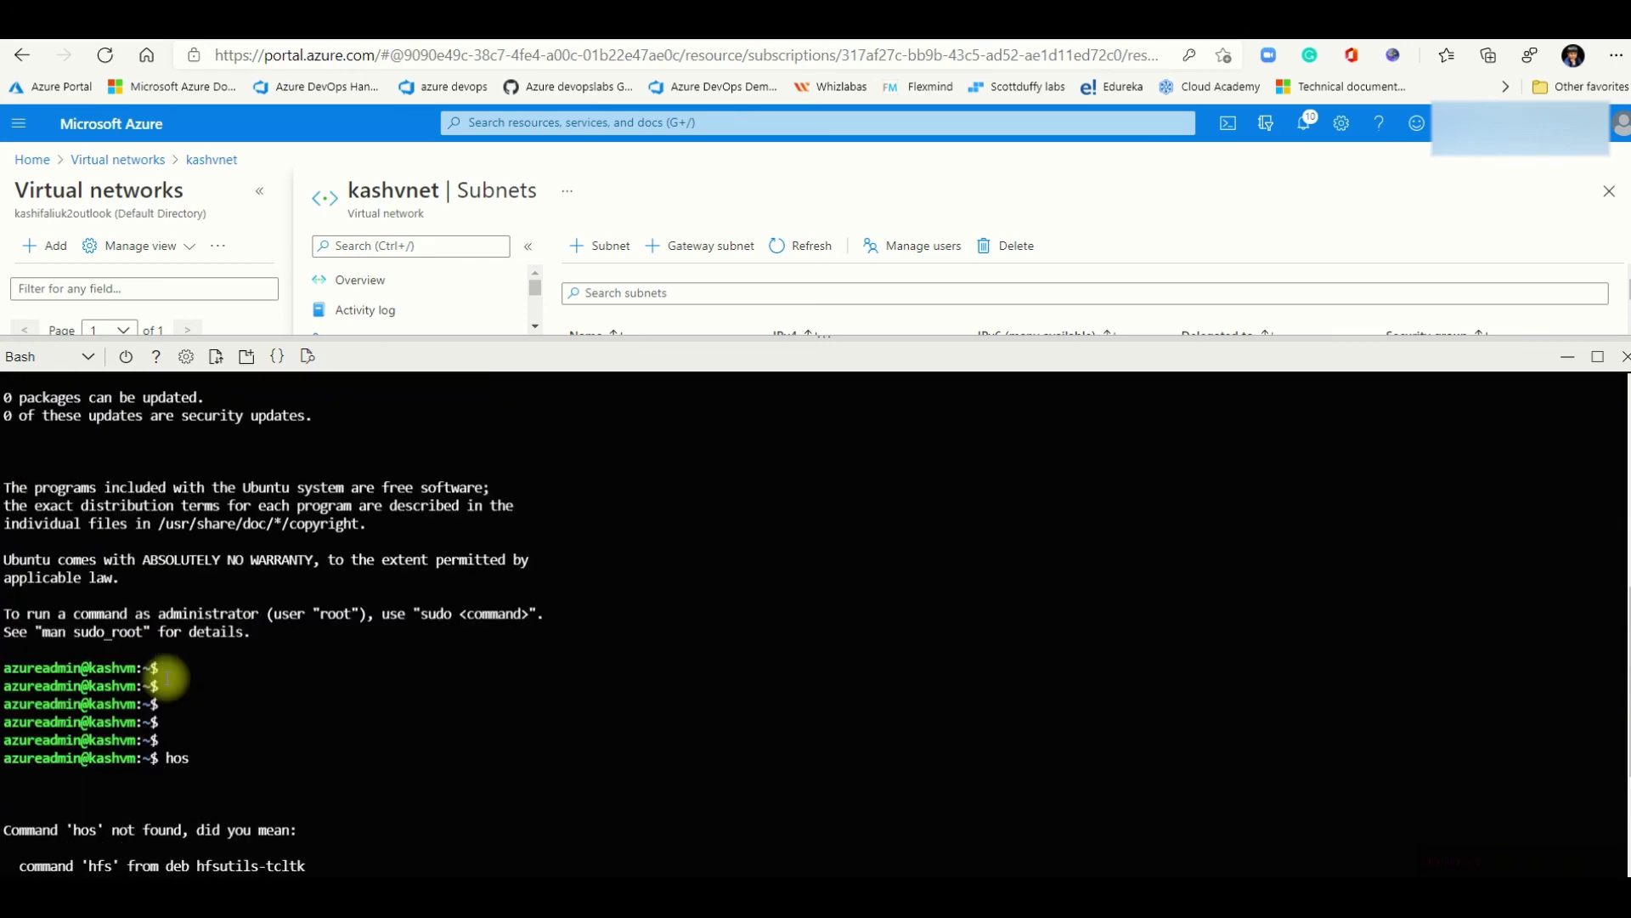
{"action": "scroll", "coordinate": [168, 677], "scroll_direction": "up", "scroll_amount": 1}
{"action": "scroll", "coordinate": [167, 677], "scroll_direction": "down", "scroll_amount": 1}
{"action": "scroll", "coordinate": [168, 677], "scroll_direction": "up", "scroll_amount": 3}
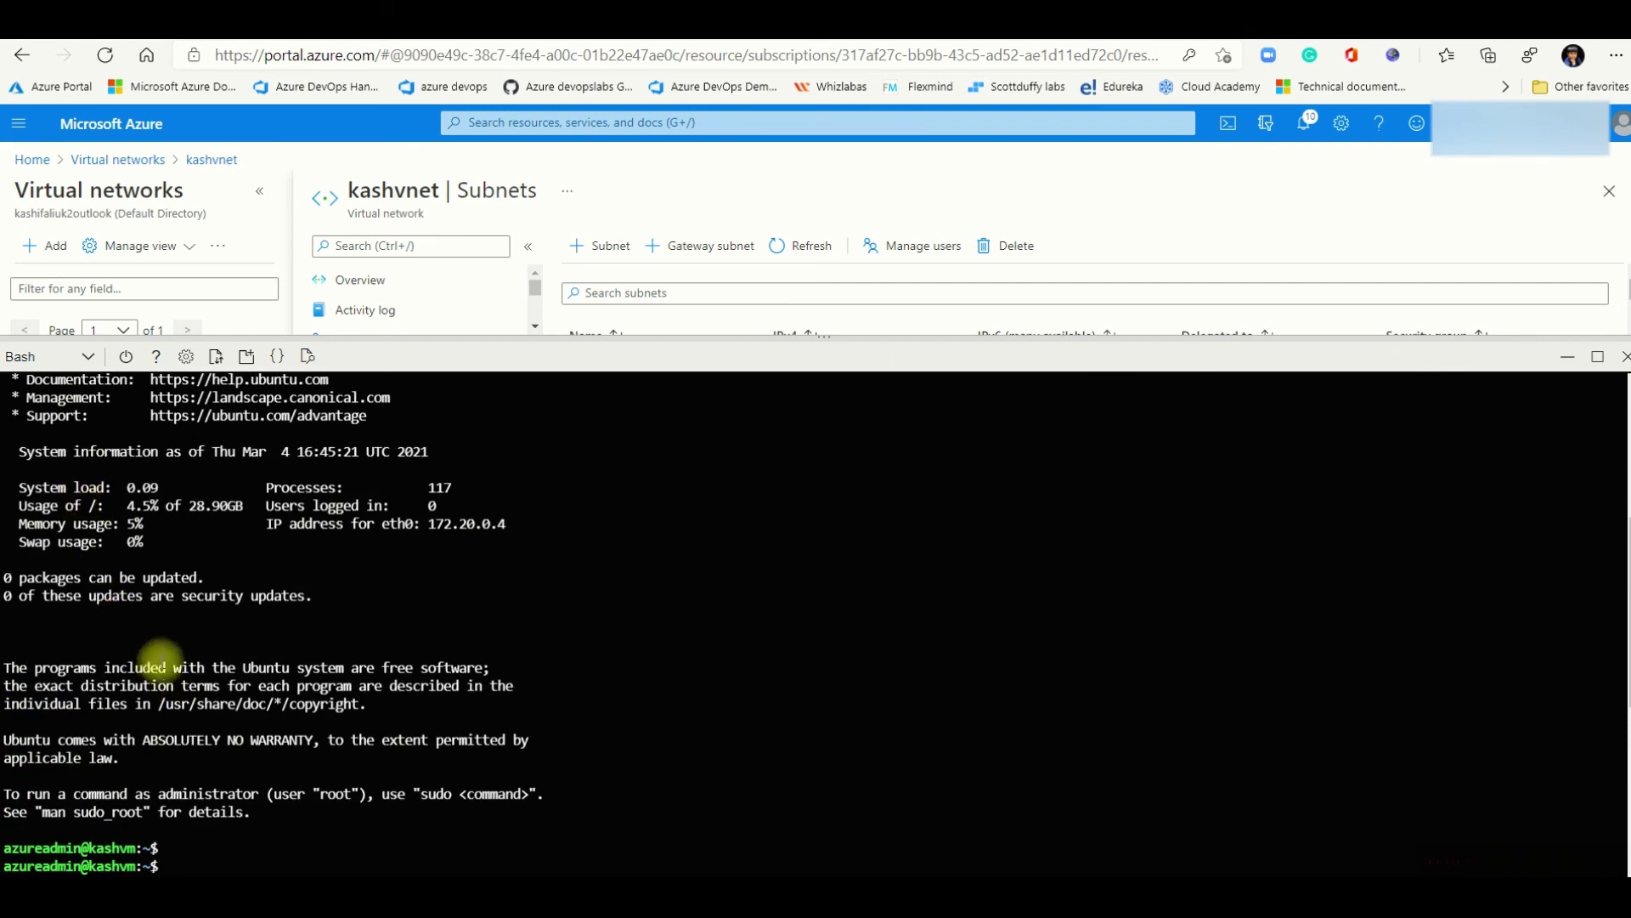
{"action": "scroll", "coordinate": [156, 656], "scroll_direction": "down", "scroll_amount": 5}
{"action": "scroll", "coordinate": [165, 820], "scroll_direction": "down", "scroll_amount": 4}
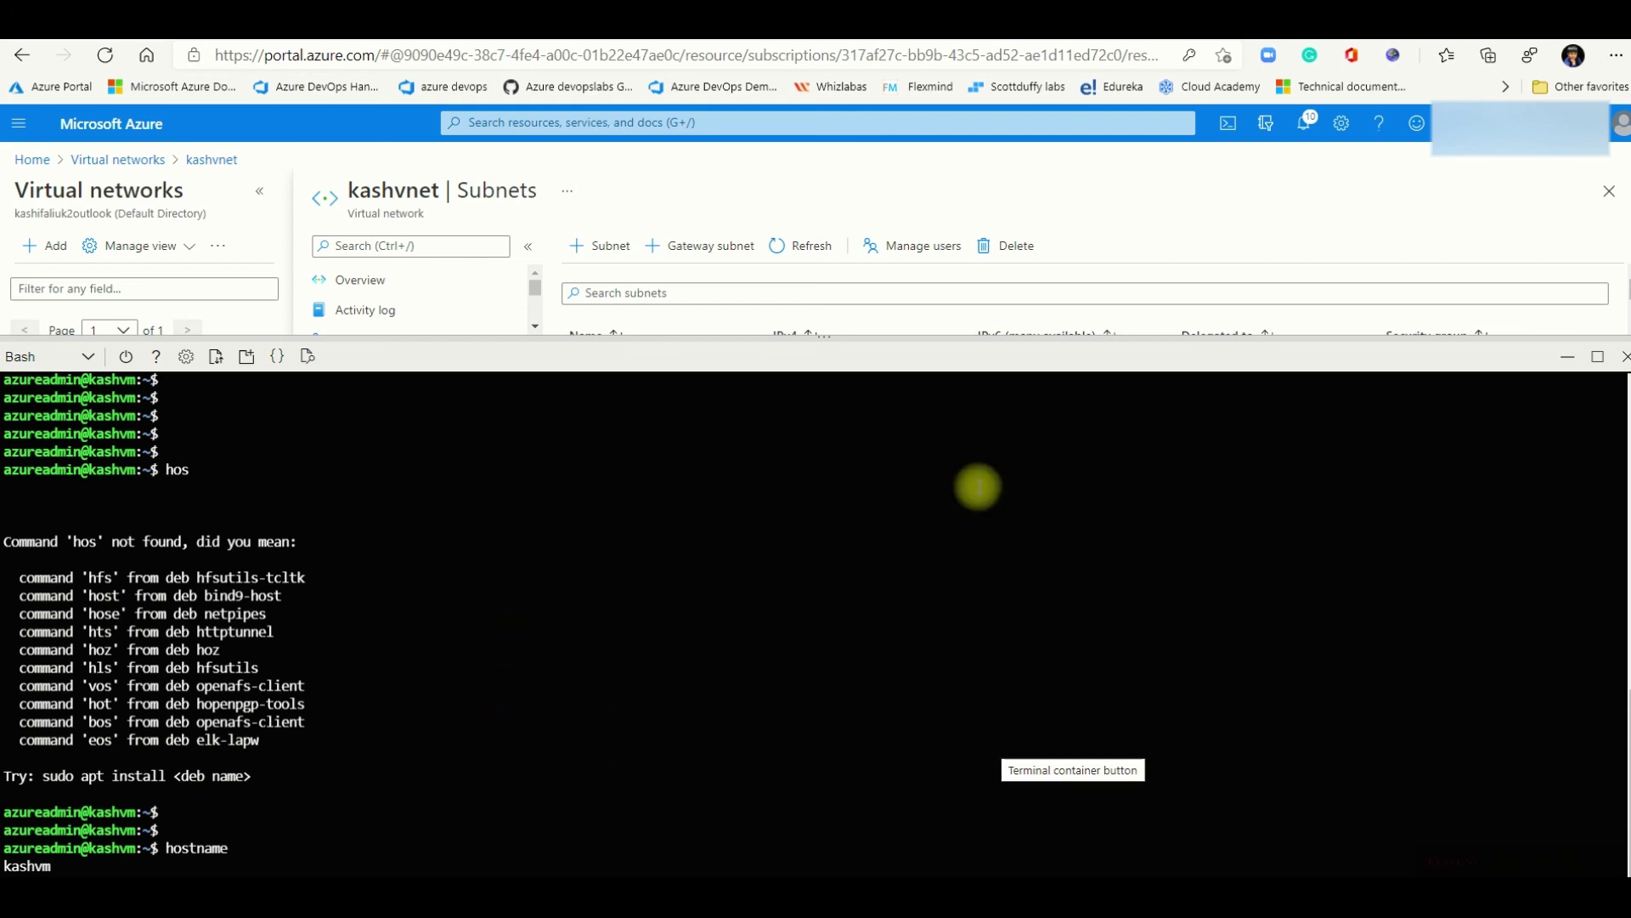
{"action": "left_click", "coordinate": [1624, 358]}
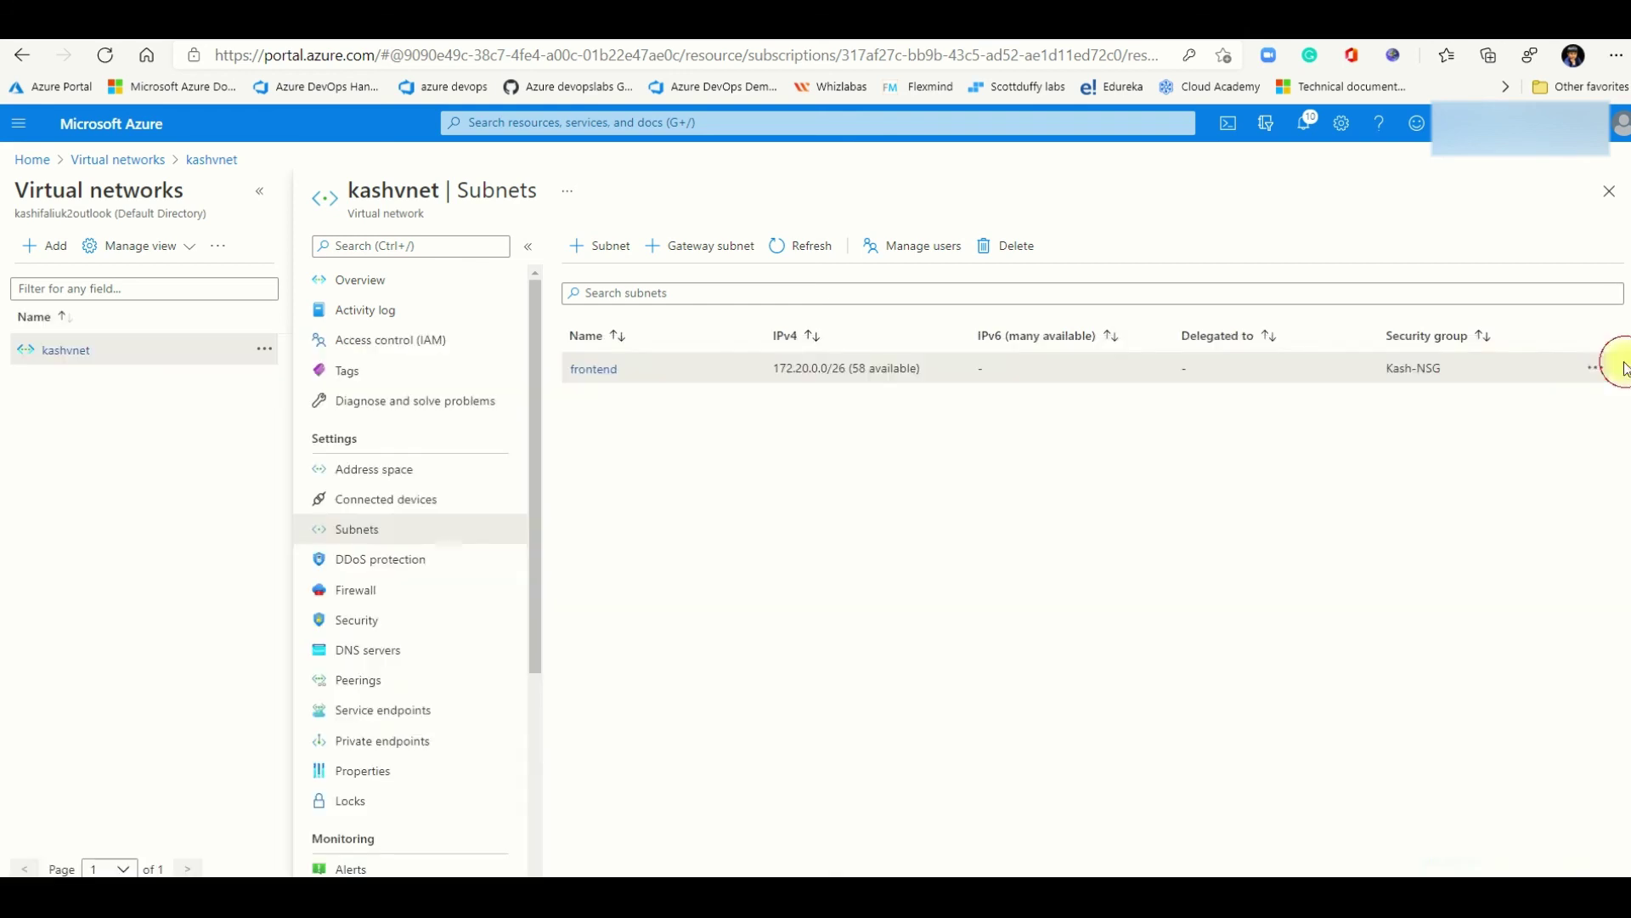